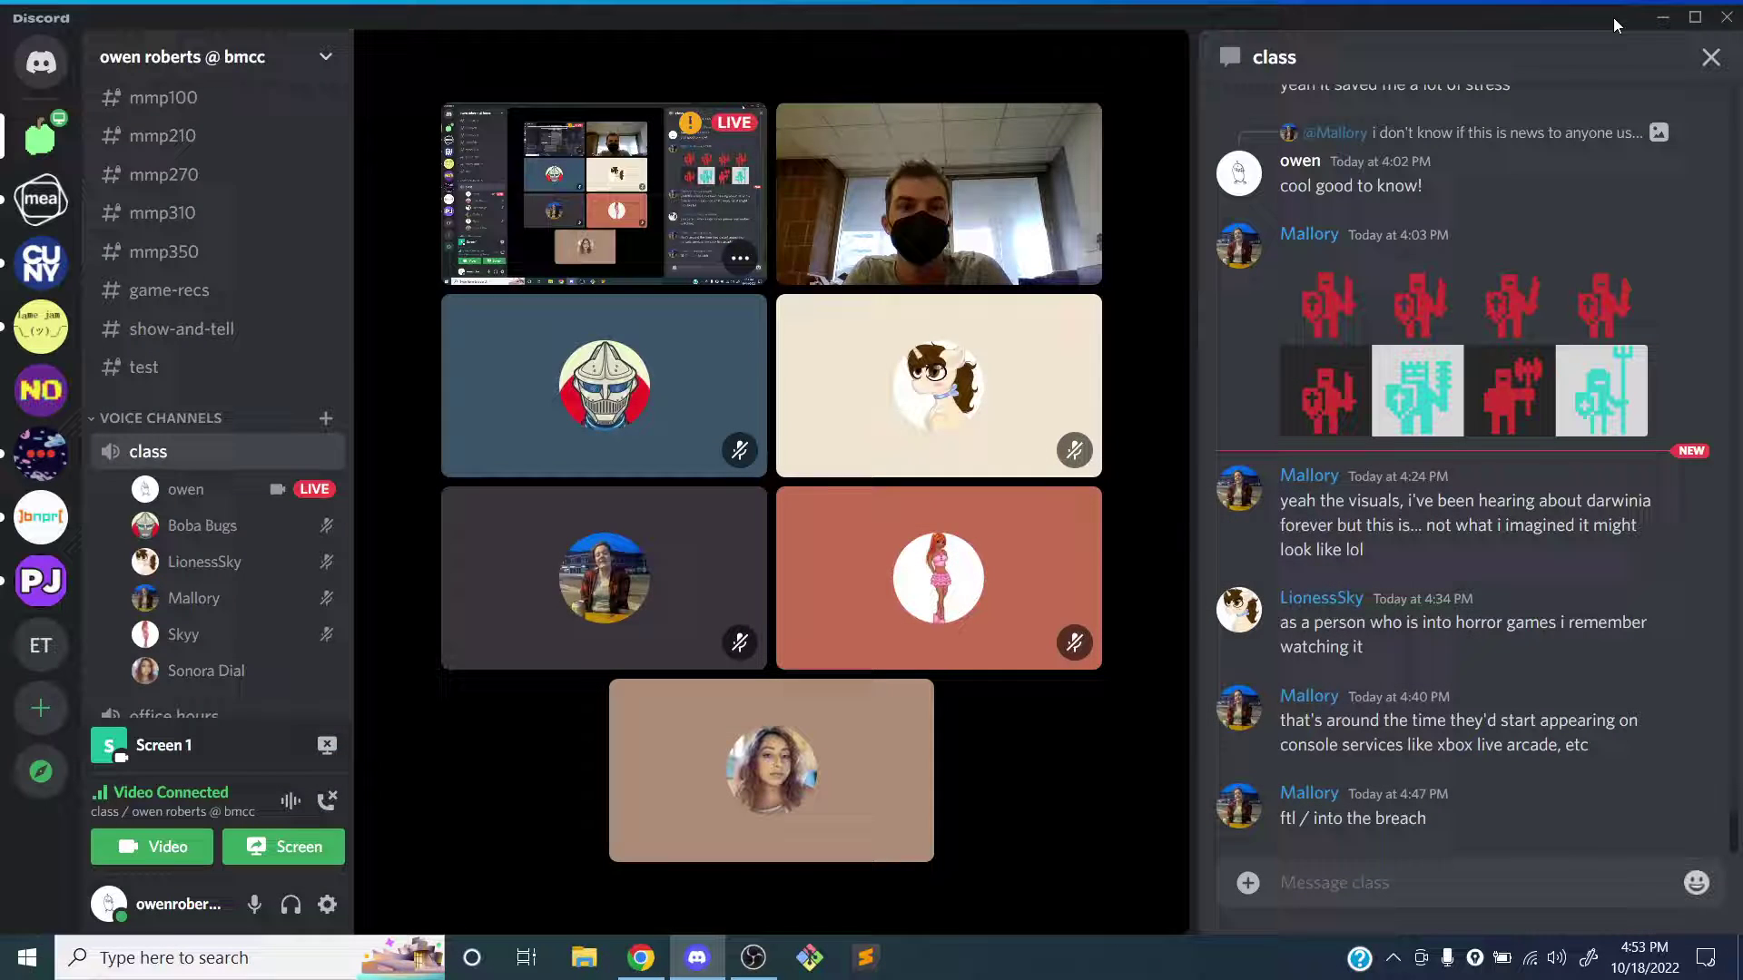
# - Hide Discord, open the Piskel-0.14.0 desktop folder and launch Piskel-0.14.0.exe
pyautogui.click(1663, 16)
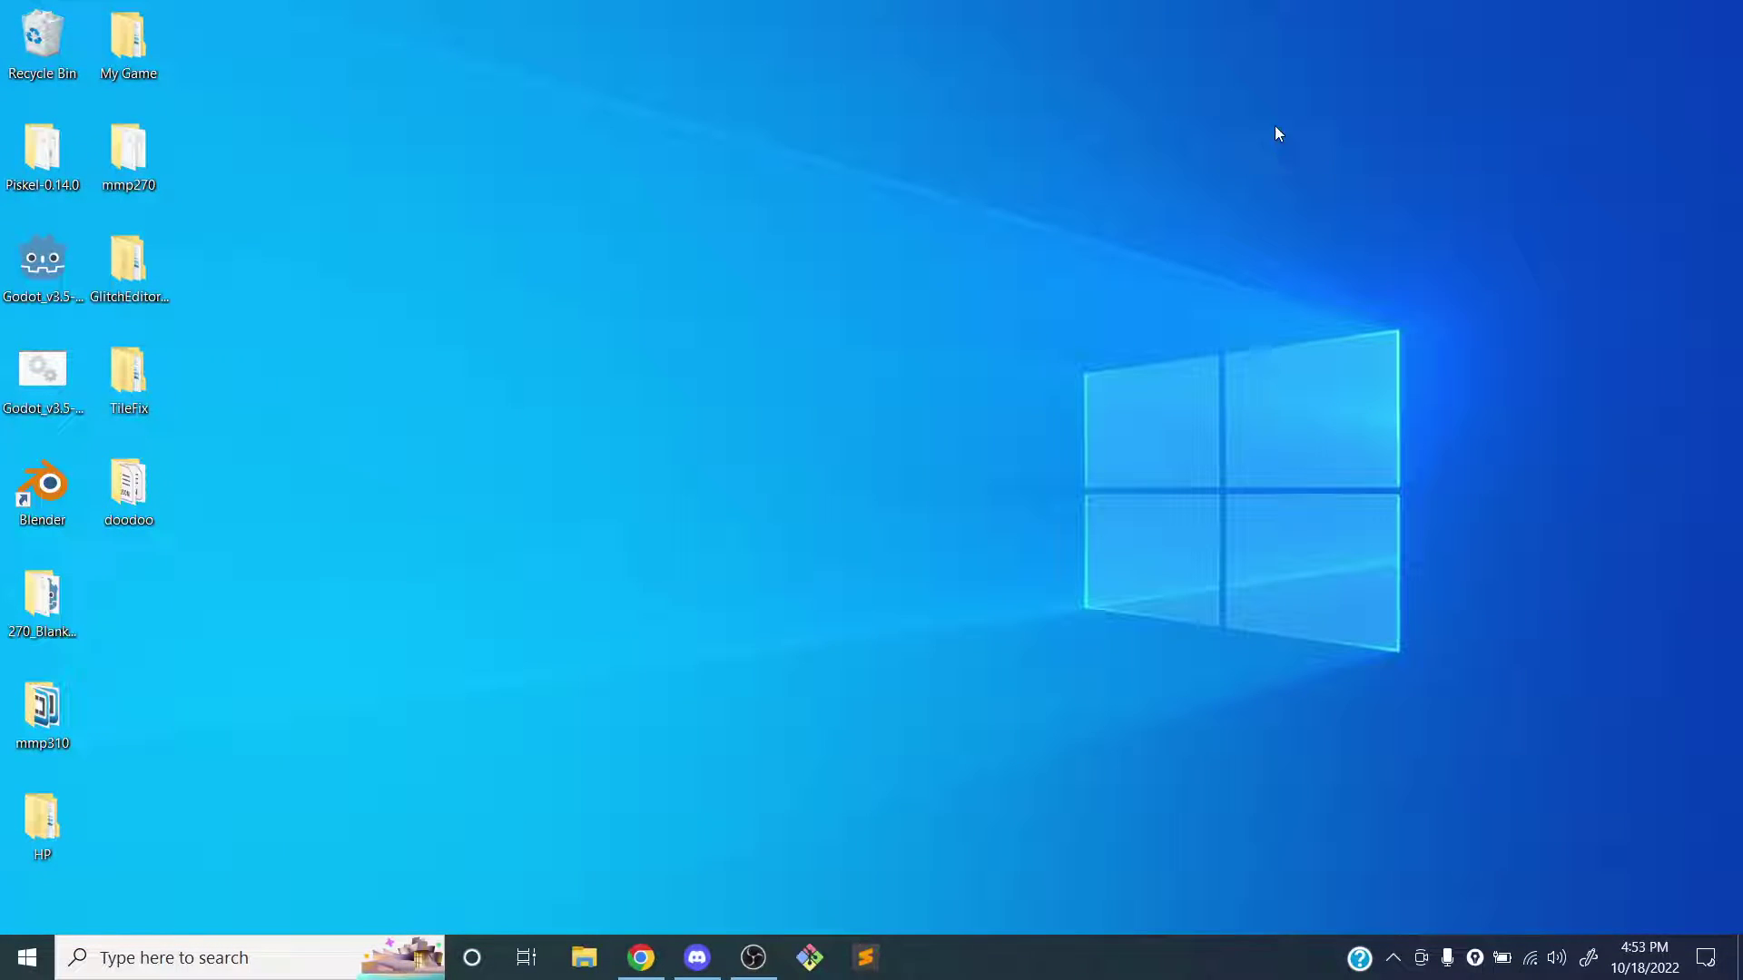
pyautogui.doubleClick(44, 156)
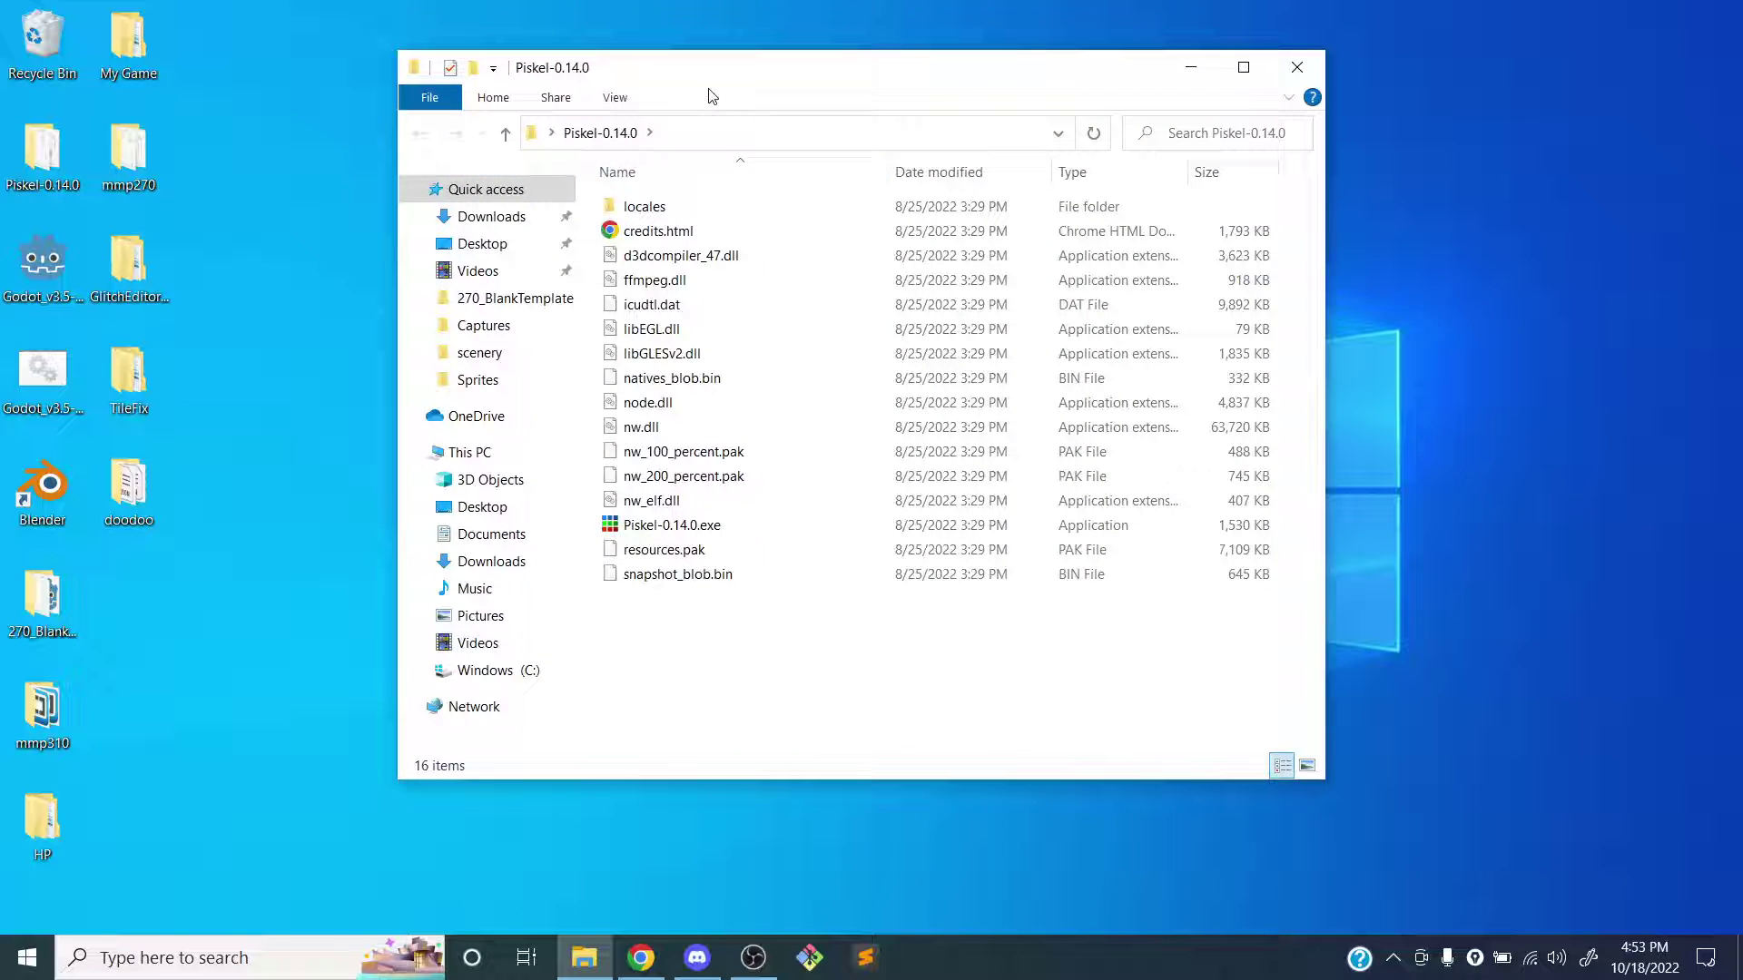
pyautogui.doubleClick(694, 525)
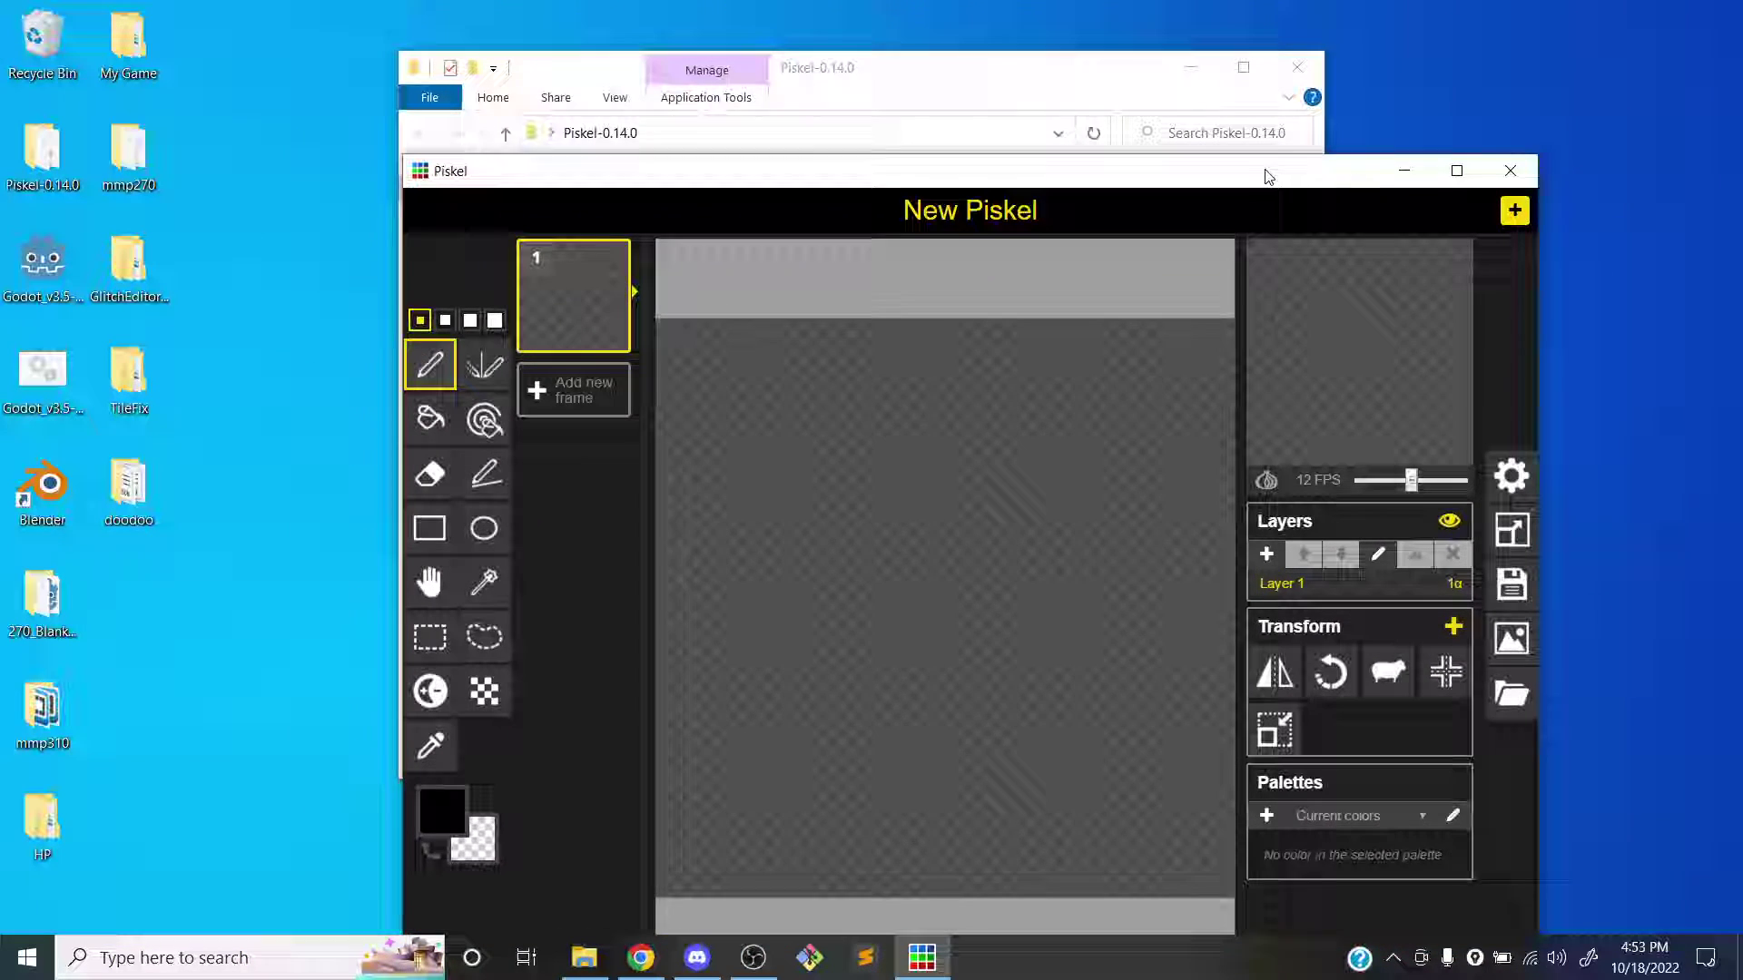
# - Close File Explorer, then move the Piskel window up-left and enlarge it to nearly full screen
pyautogui.click(1298, 80)
pyautogui.moveTo(1027, 195); pyautogui.dragTo(808, 30)
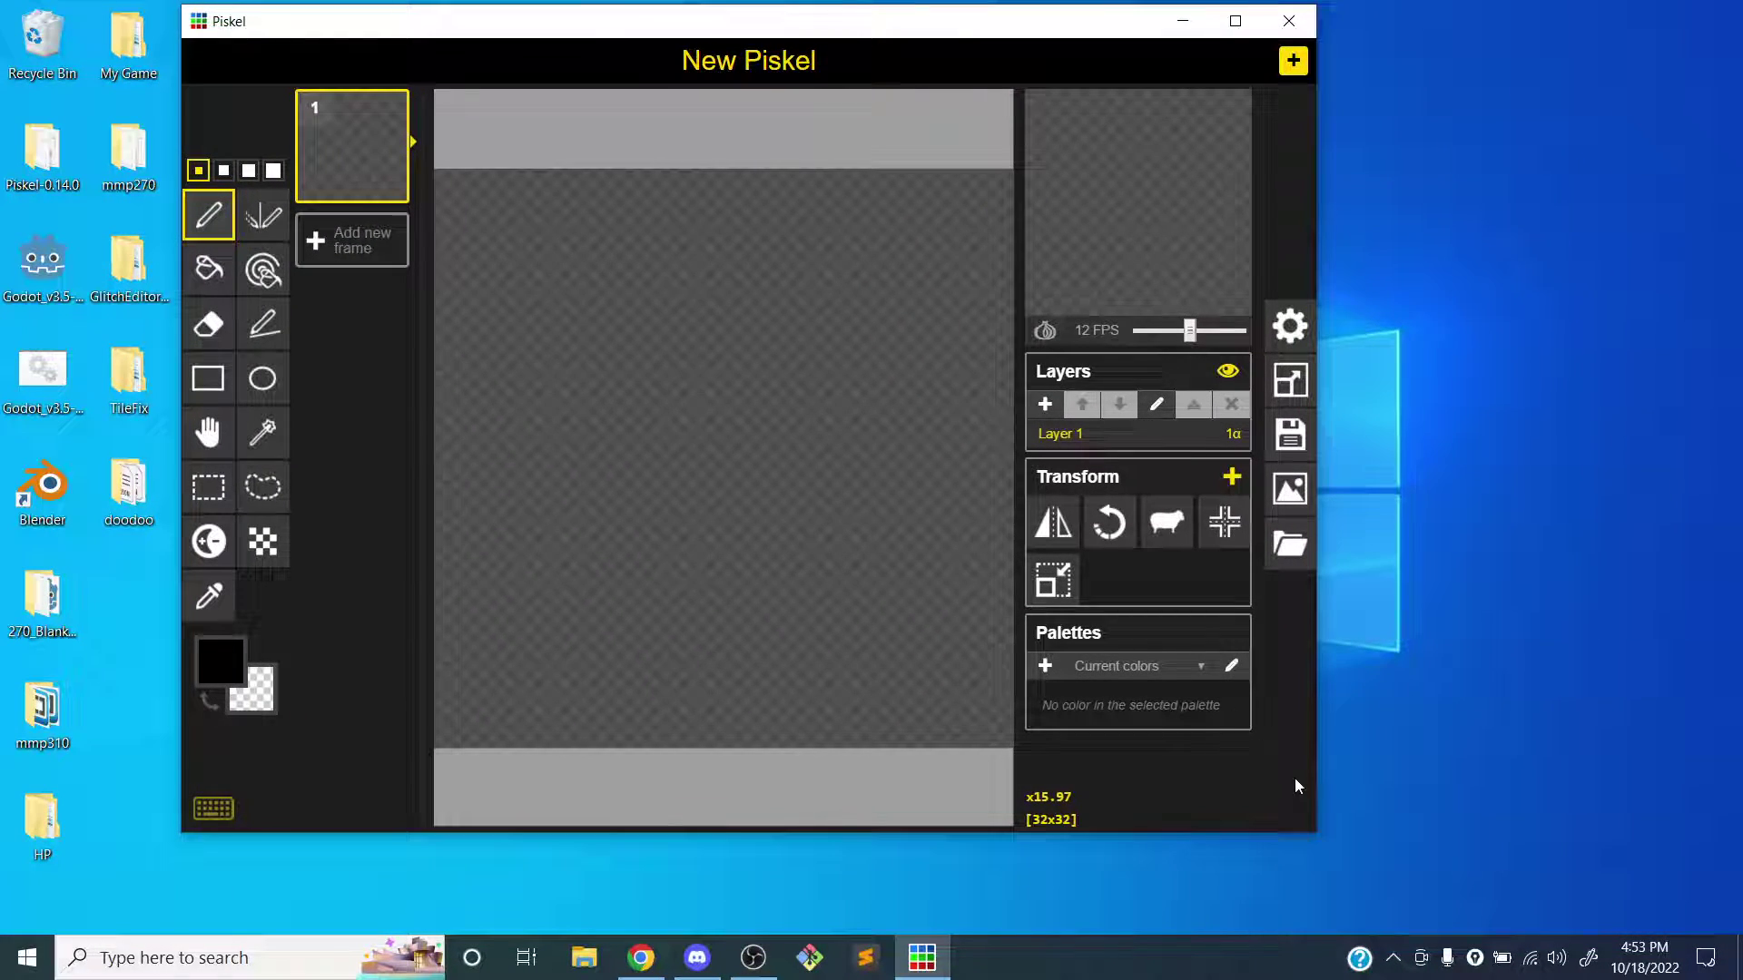
pyautogui.moveTo(1315, 831); pyautogui.dragTo(1702, 933)
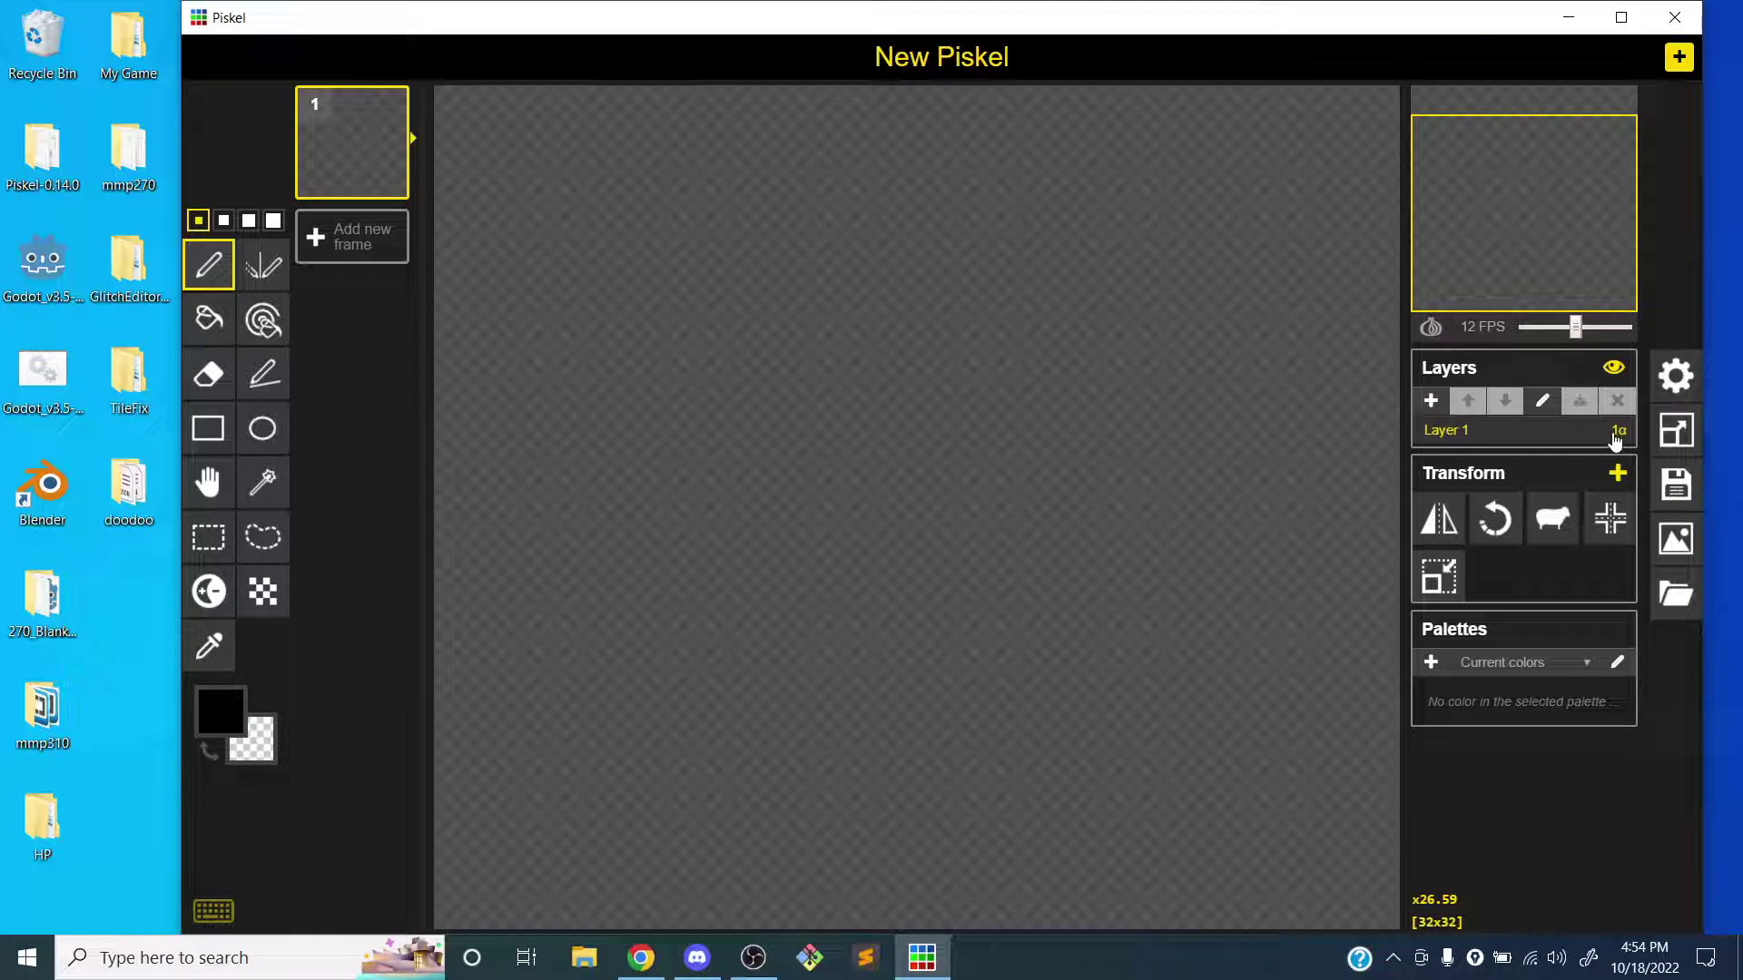
# - Rename the sprite to obstacle_bug and save it as obstacle_bug.piskel in My Game > Art > items
pyautogui.click(1676, 485)
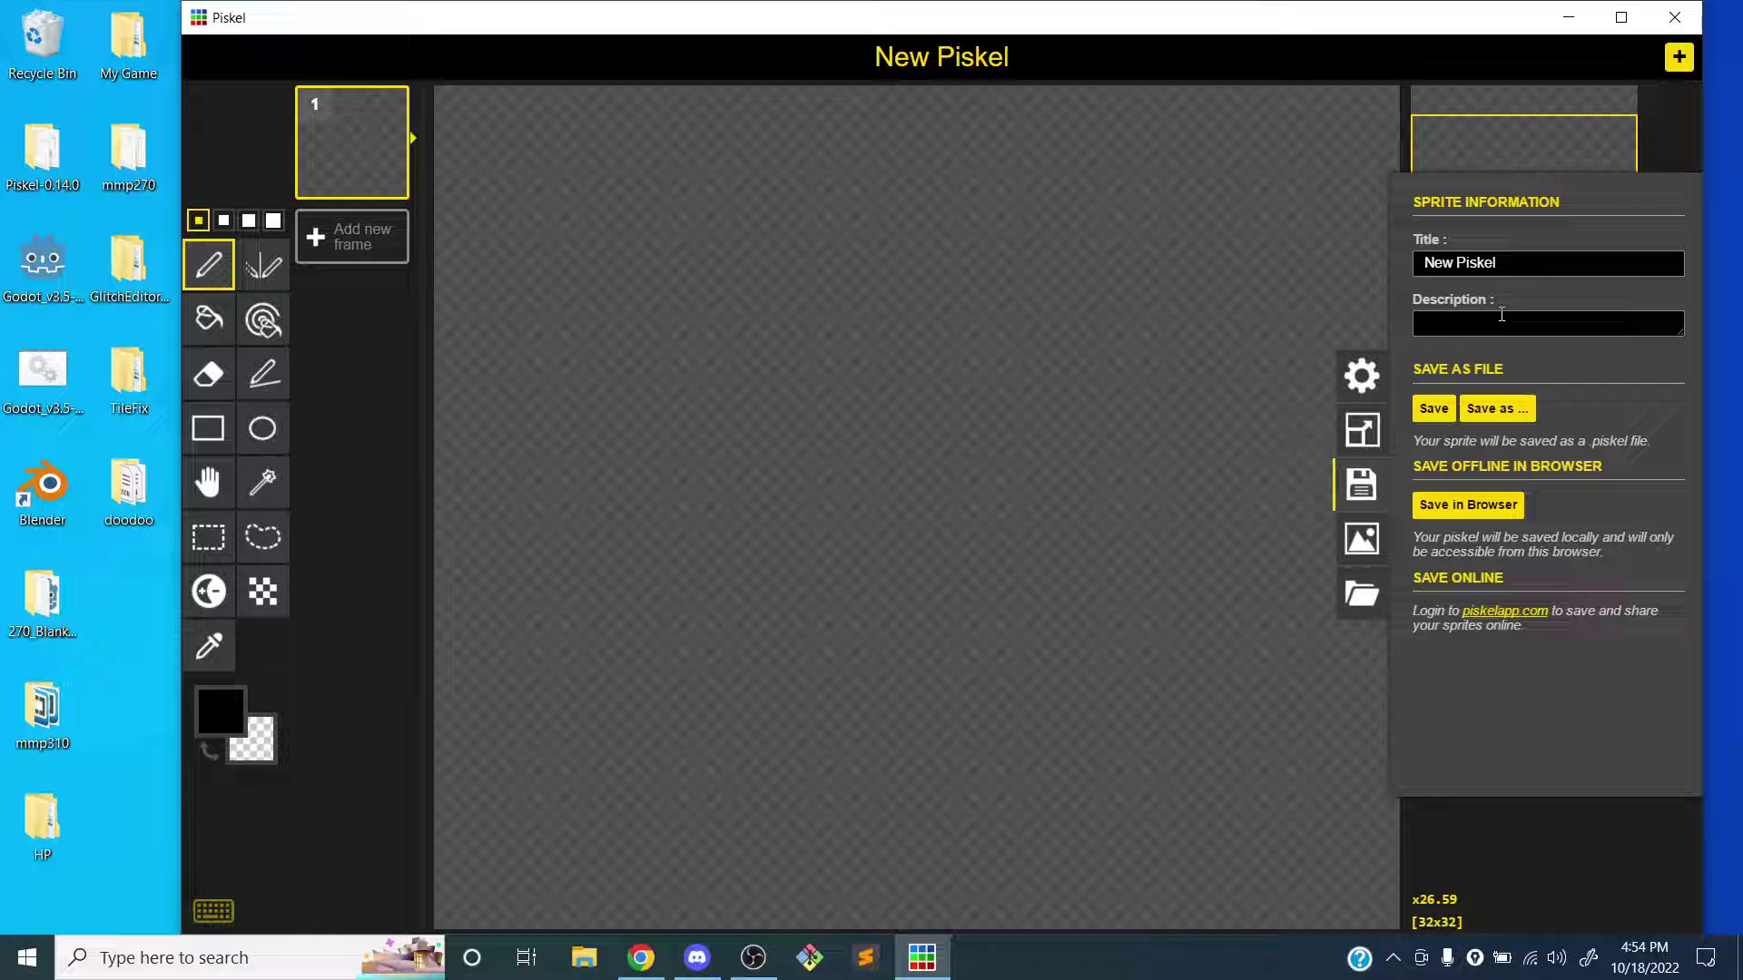
pyautogui.tripleClick(1529, 271)
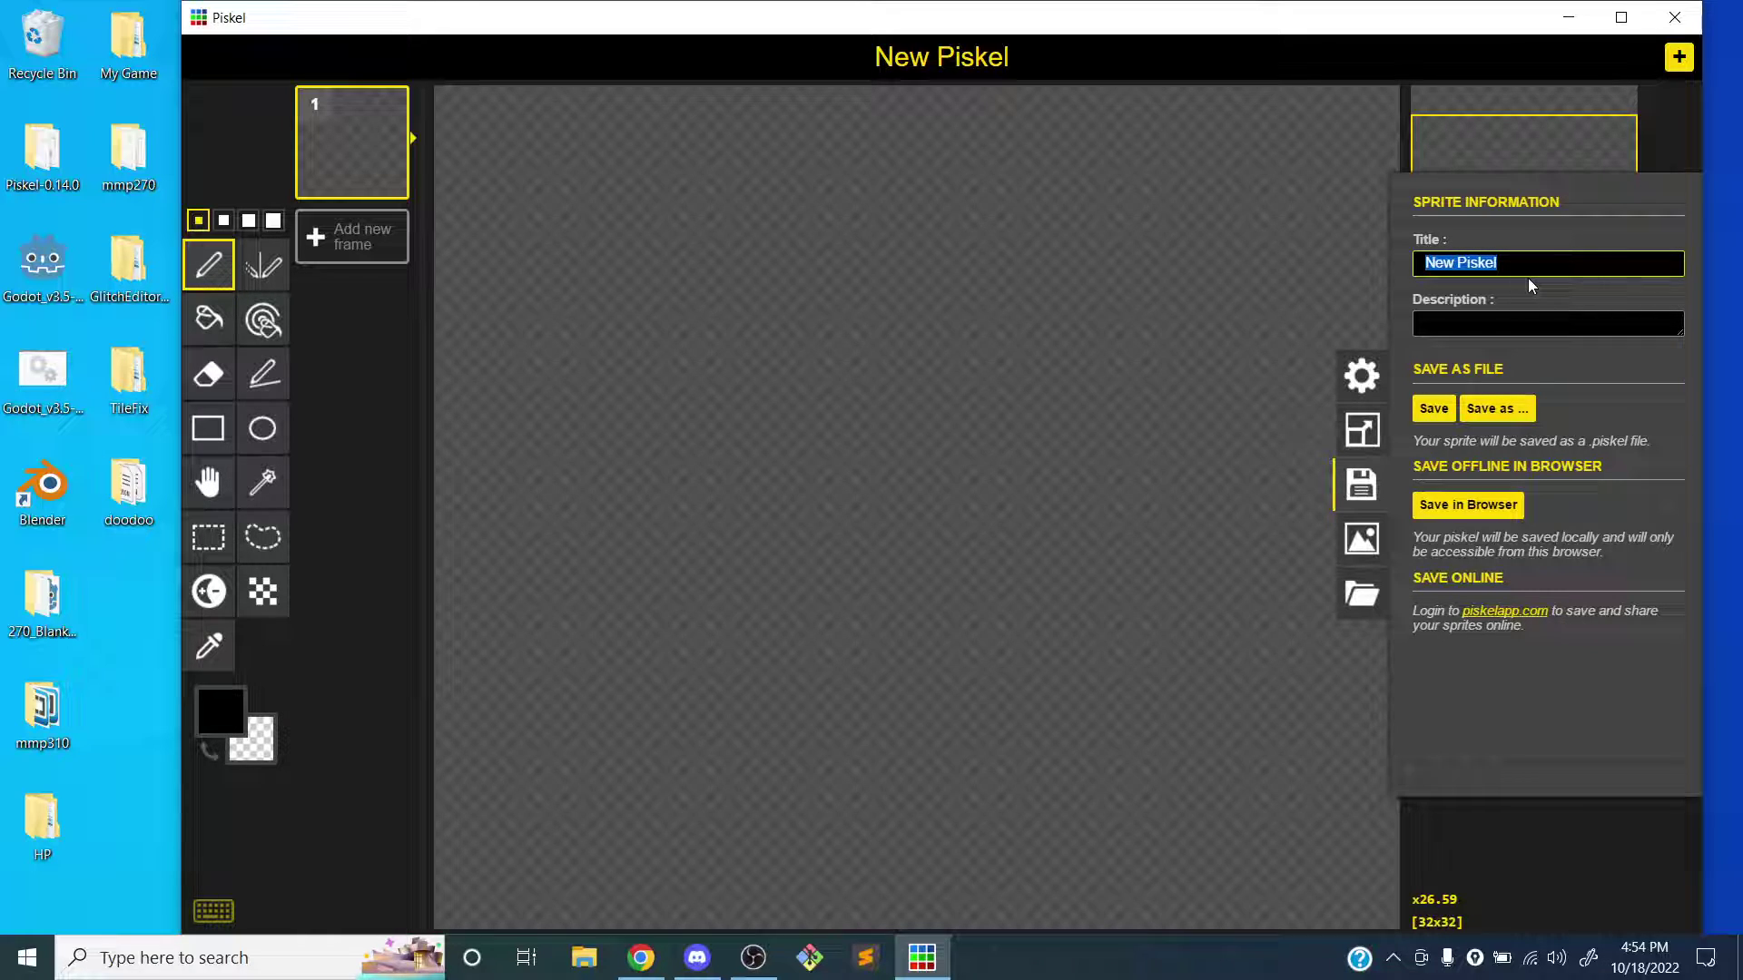
pyautogui.write('enemy')
pyautogui.press('BackSpace')
pyautogui.press('BackSpace')
pyautogui.press('BackSpace')
pyautogui.press('BackSpace')
pyautogui.press('BackSpace')
pyautogui.write('obstacle')
pyautogui.click(1500, 411)
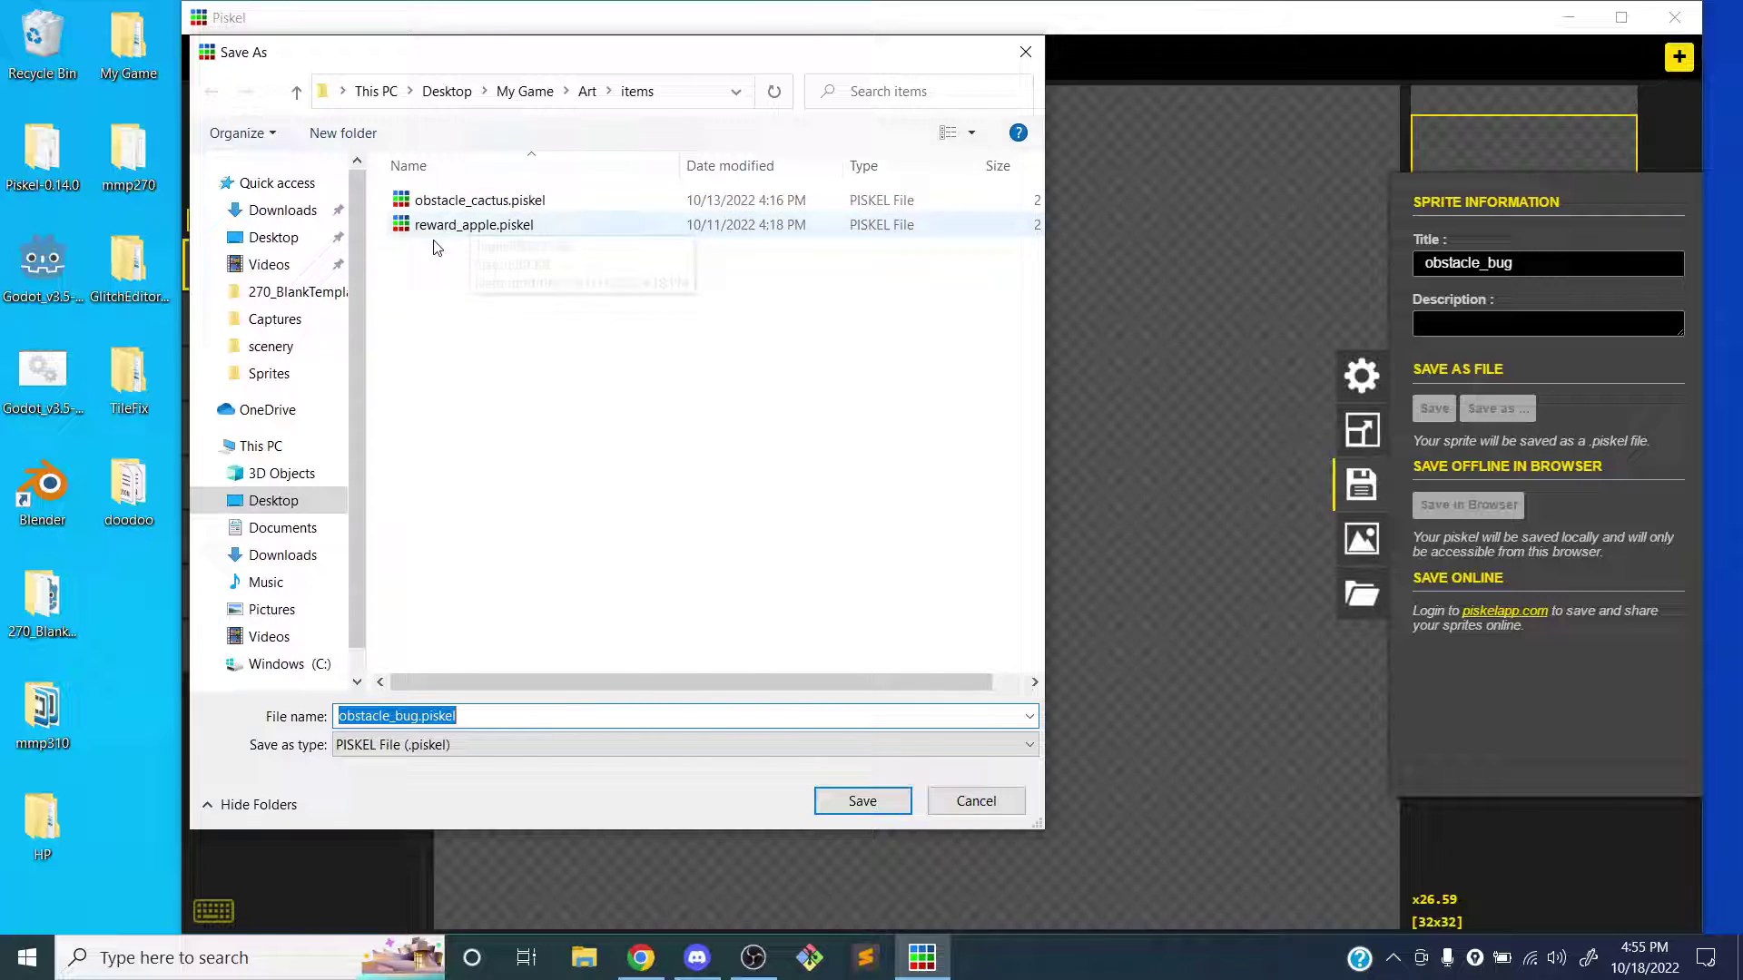
pyautogui.click(863, 800)
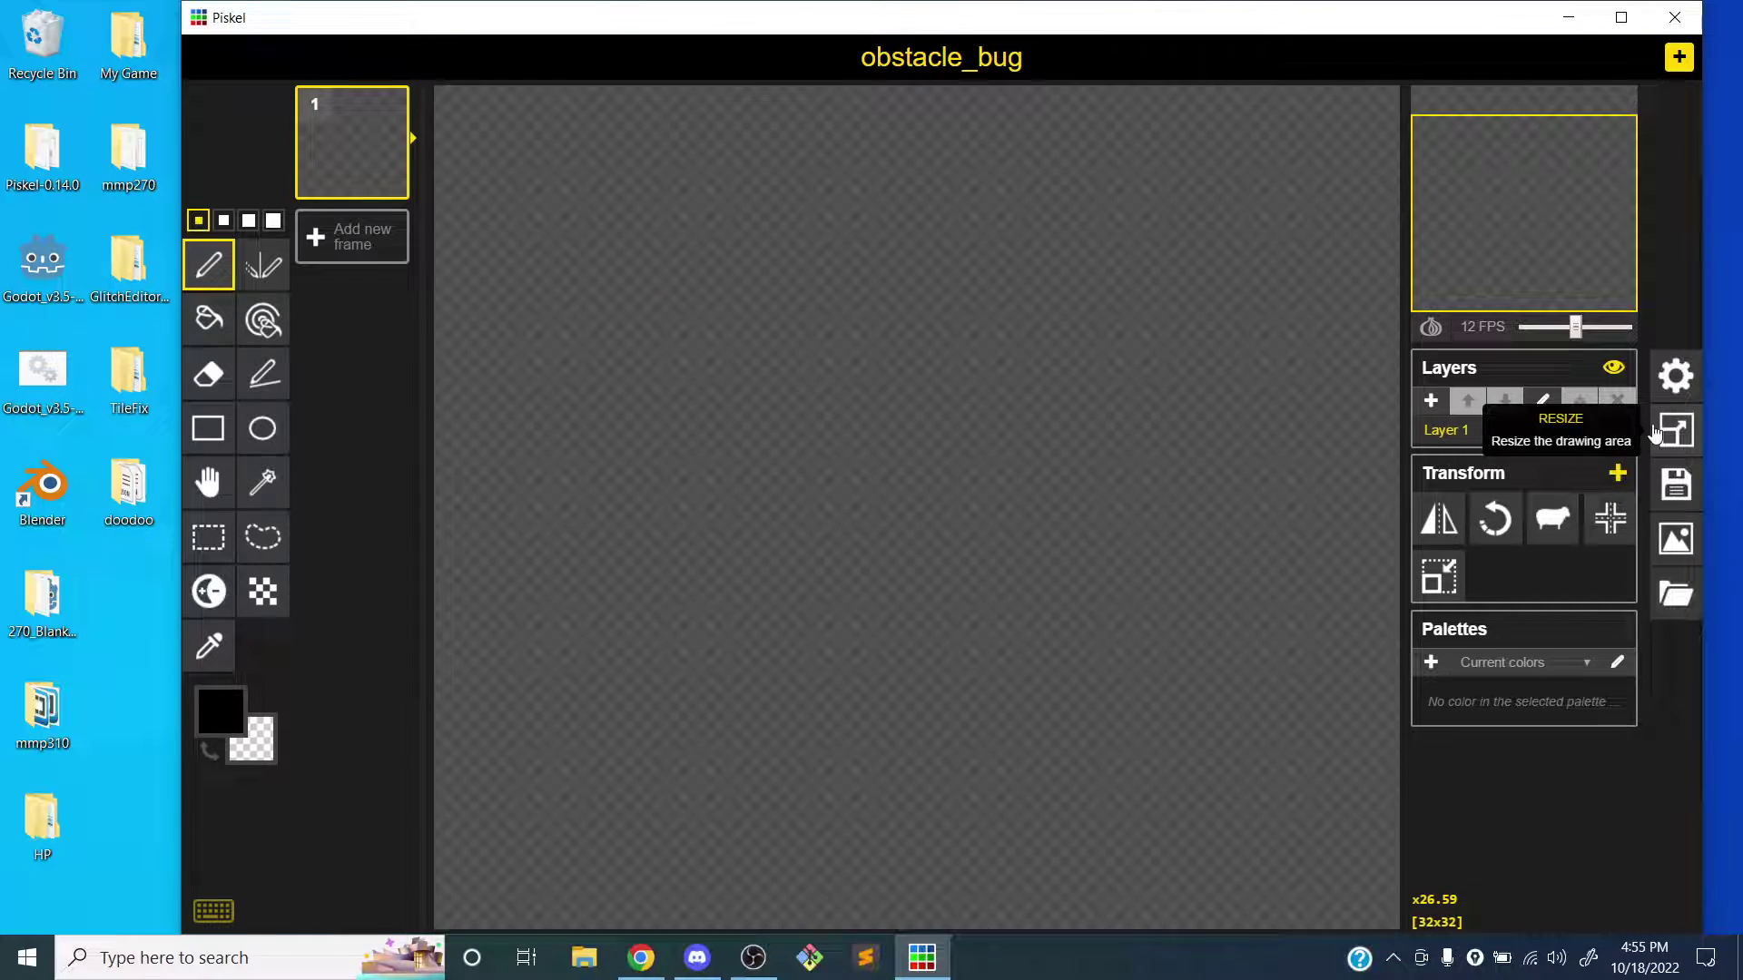
# - Draw a black circle outline on frame 1, centre it, and nudge it down about three pixels
pyautogui.scroll(-3, 830, 399)
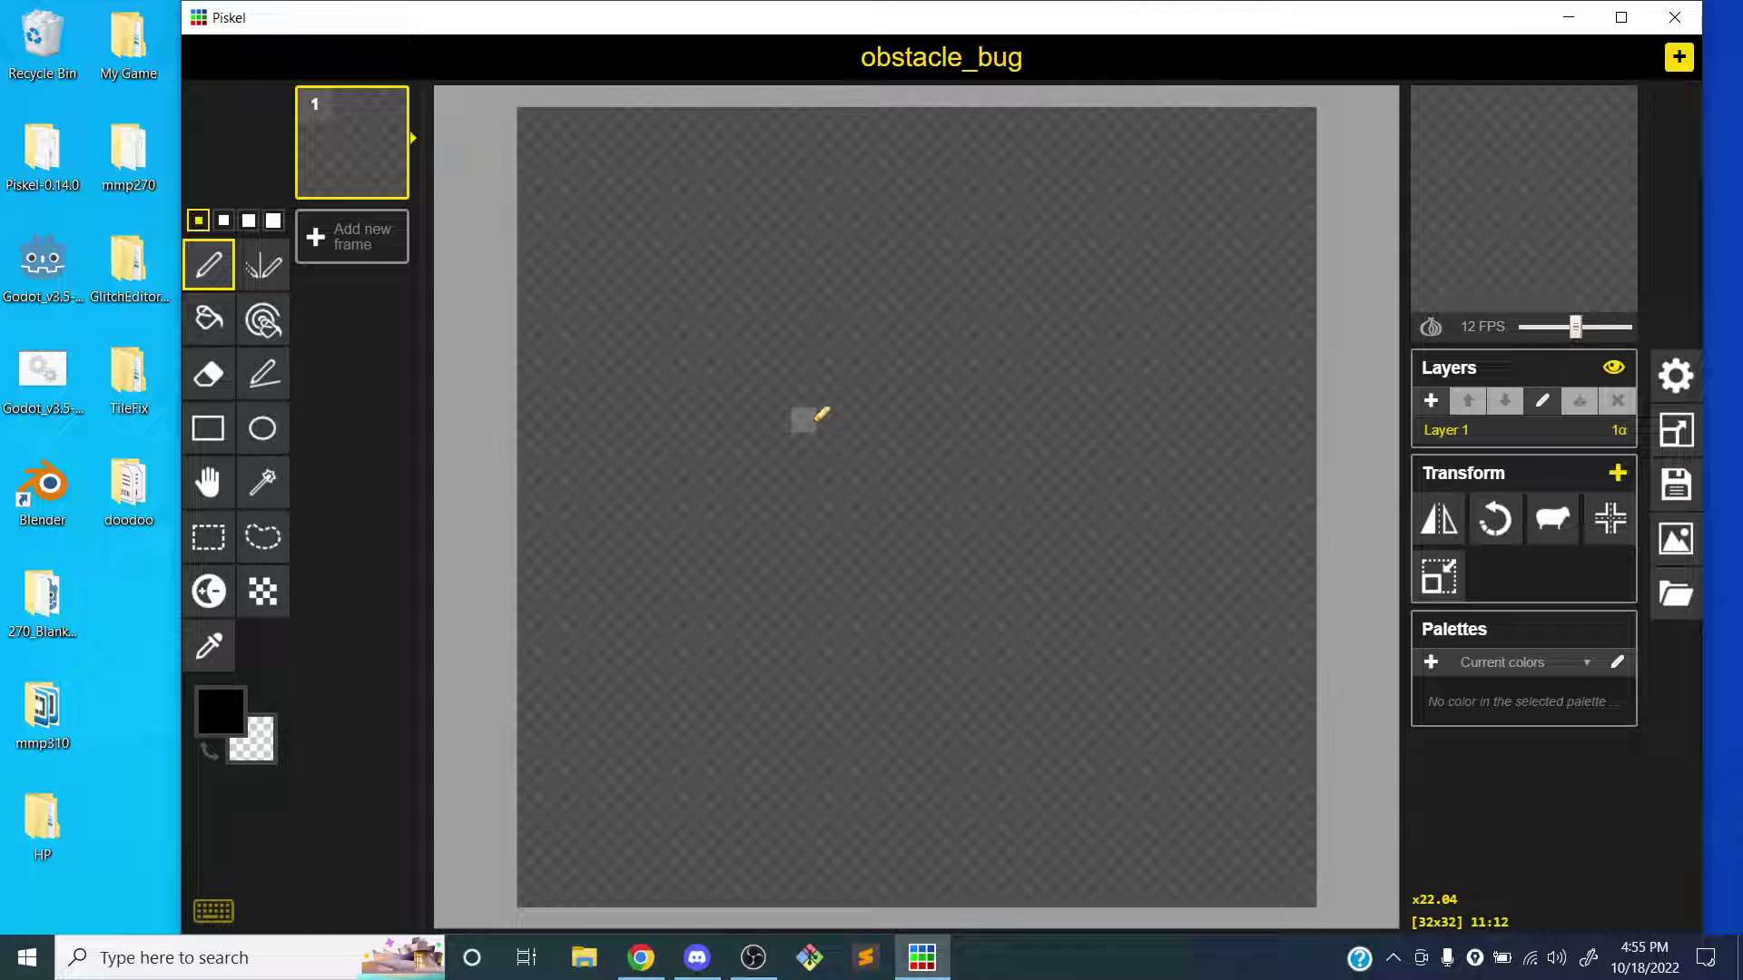
pyautogui.click(277, 440)
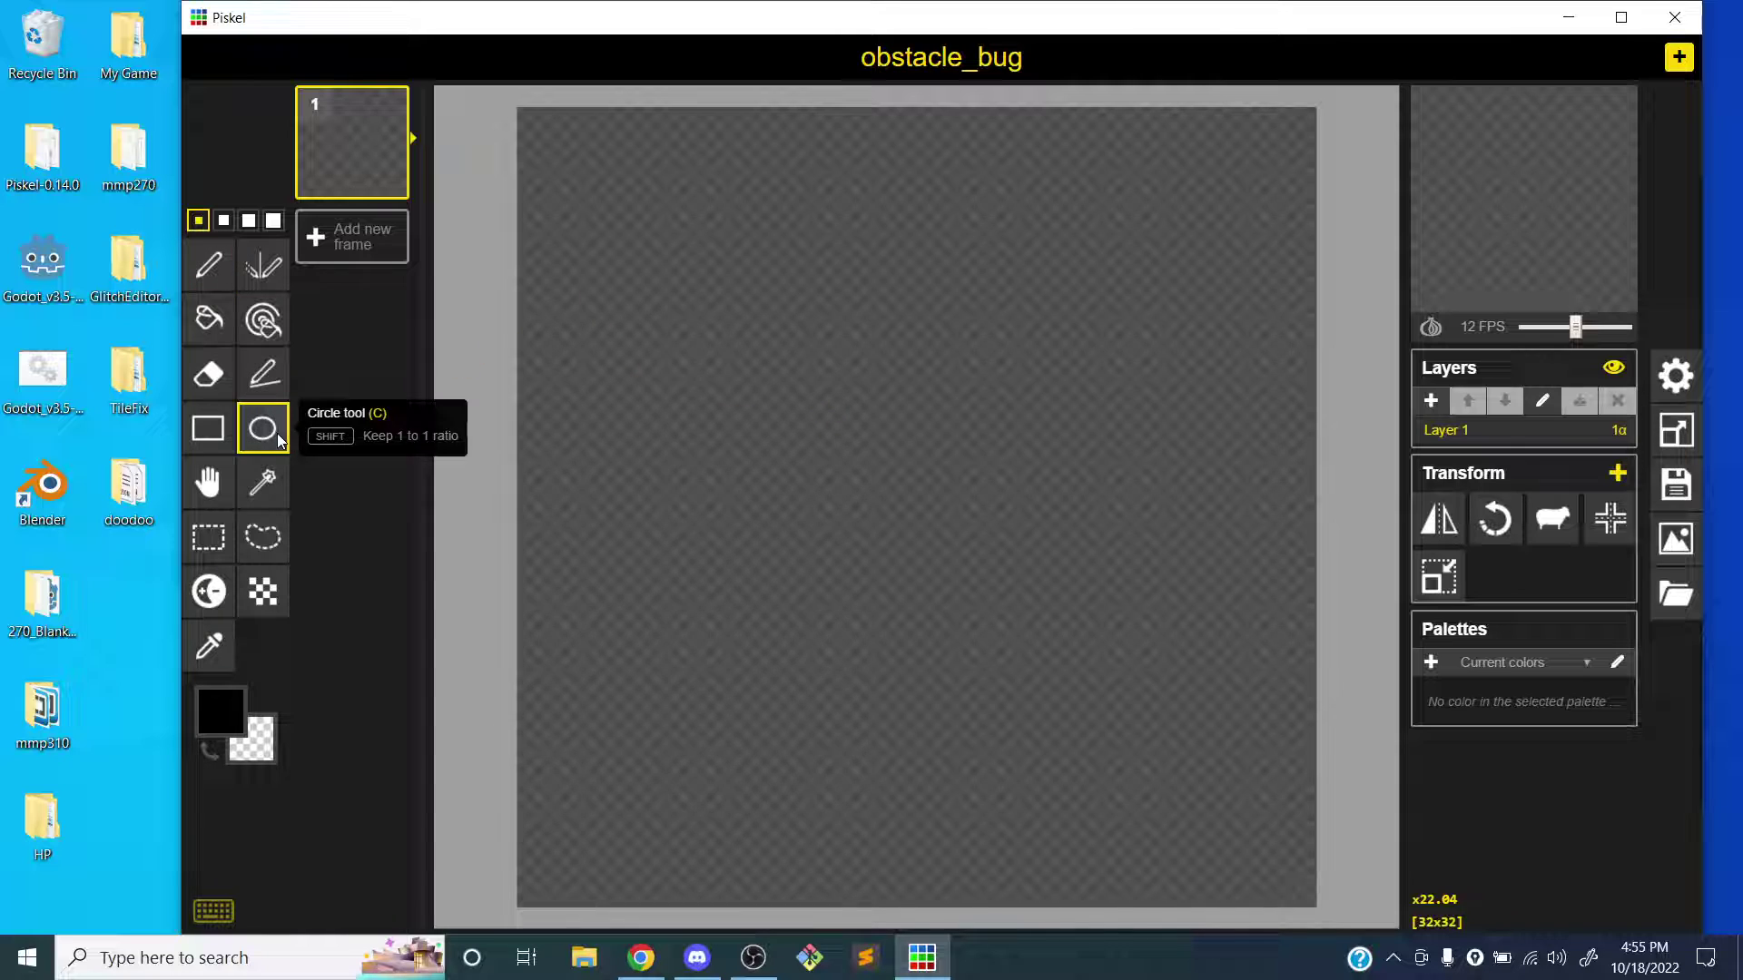
pyautogui.moveTo(653, 318); pyautogui.dragTo(1136, 763)
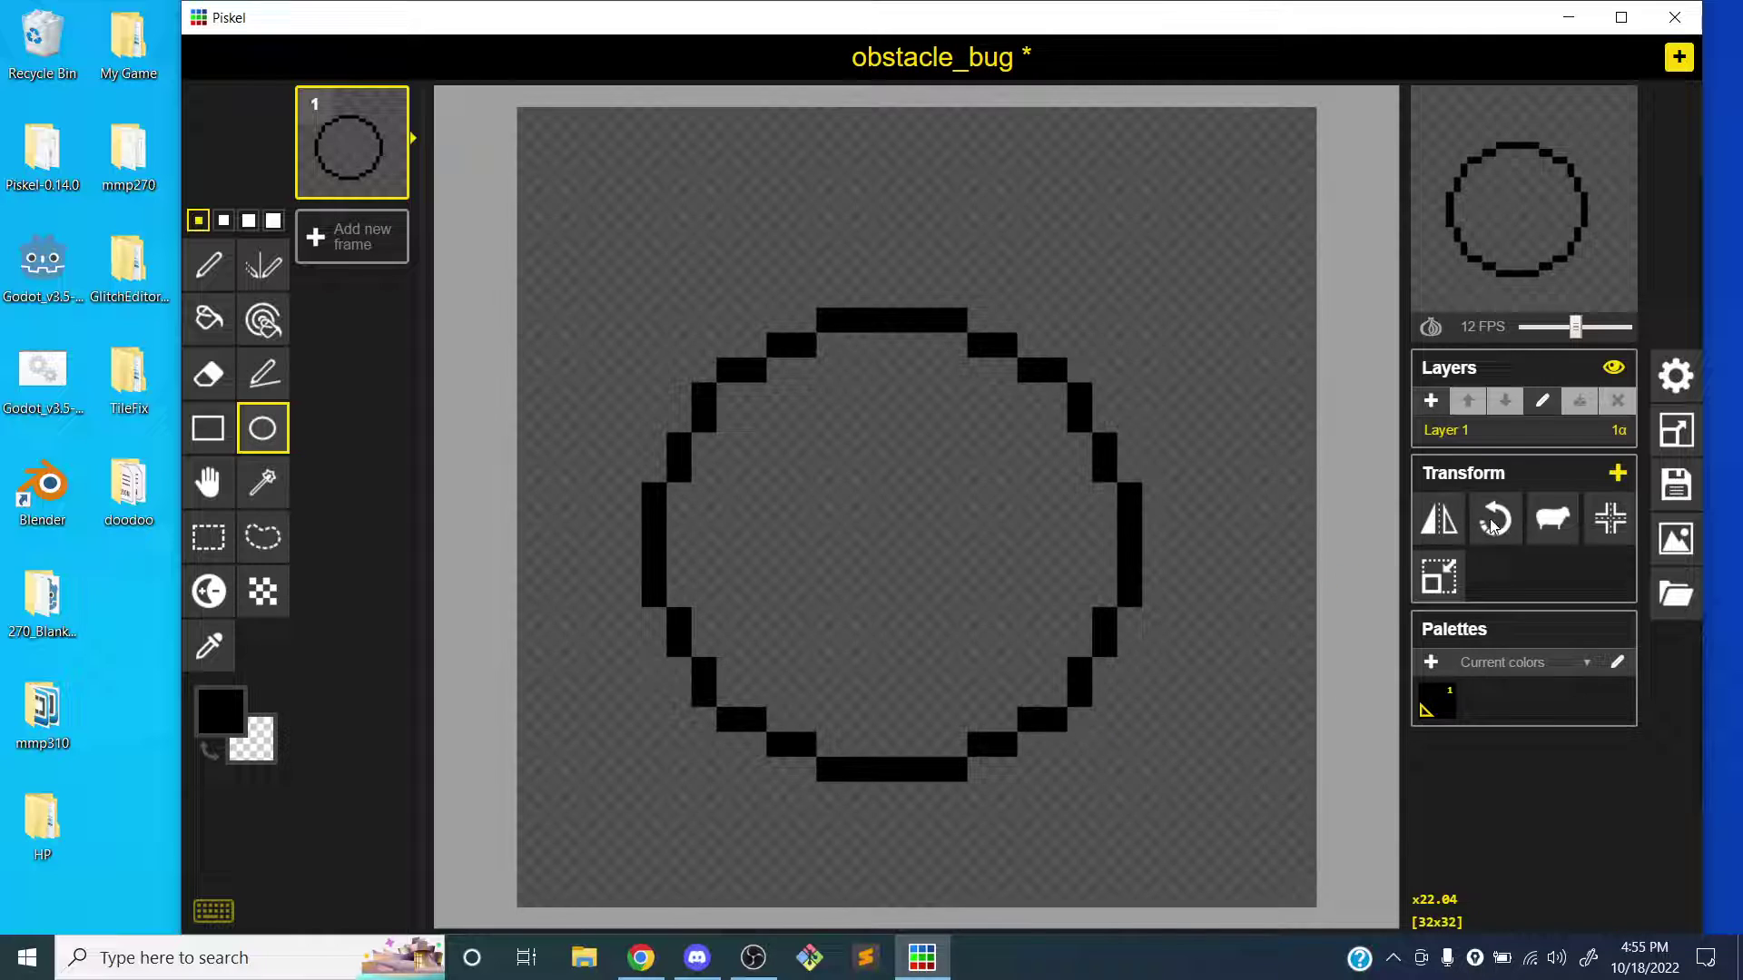
pyautogui.click(1611, 518)
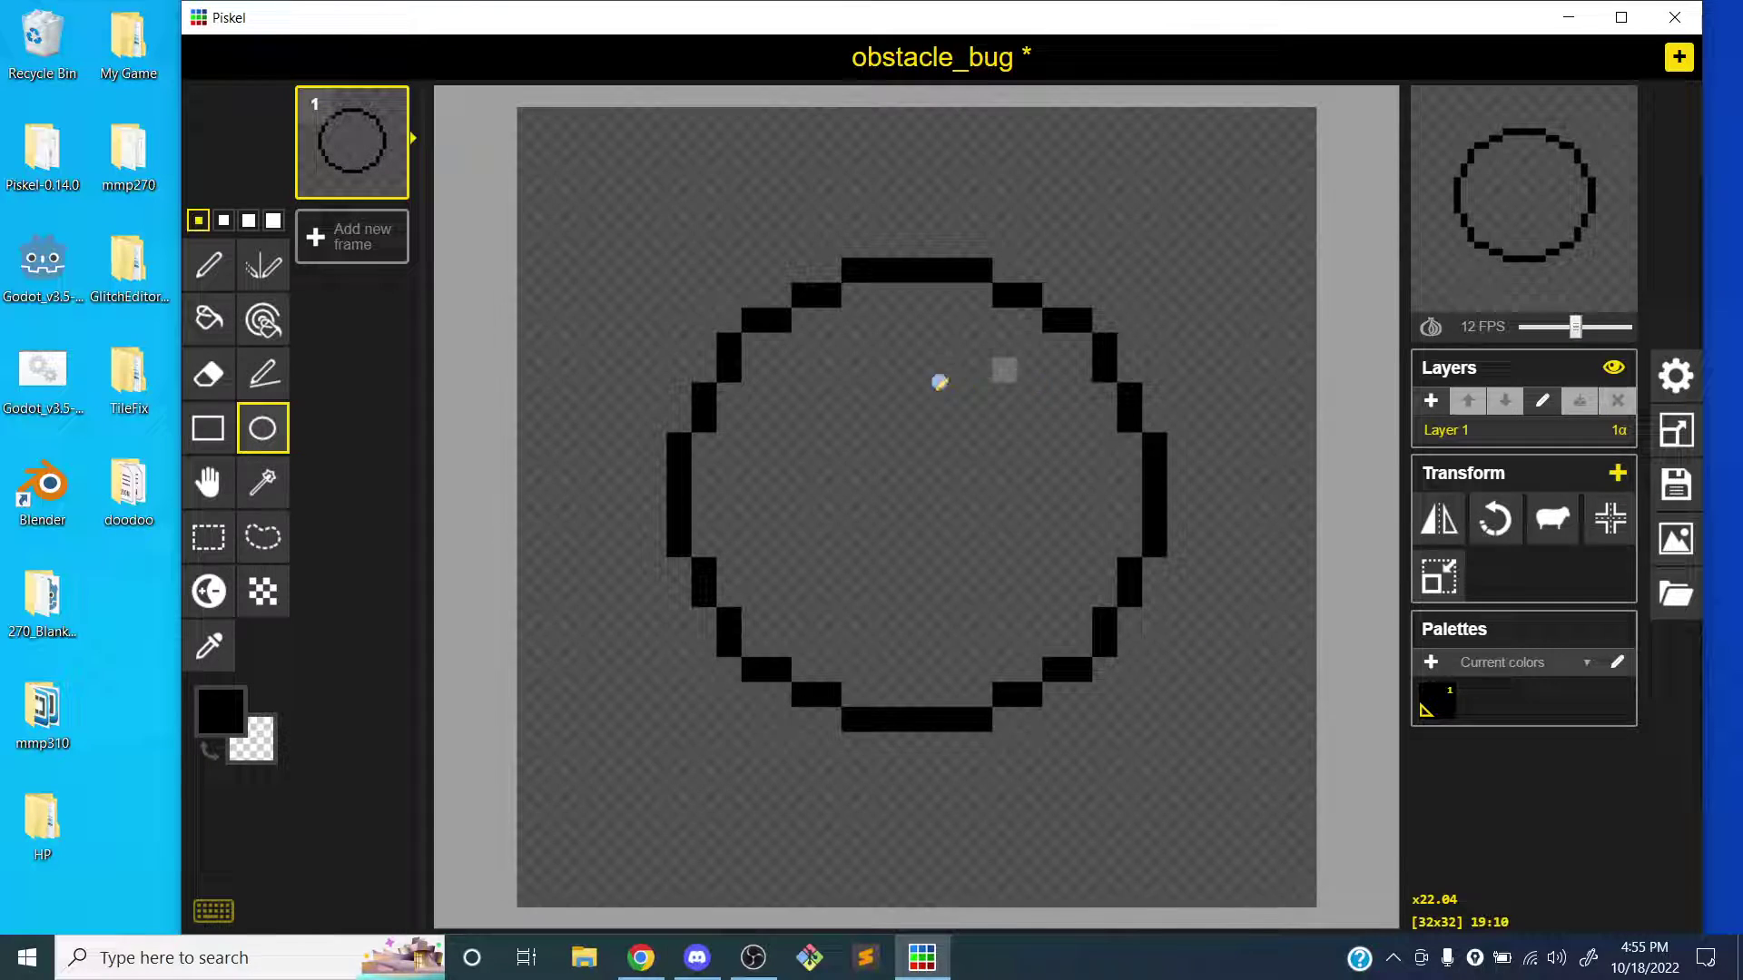
pyautogui.press('m')
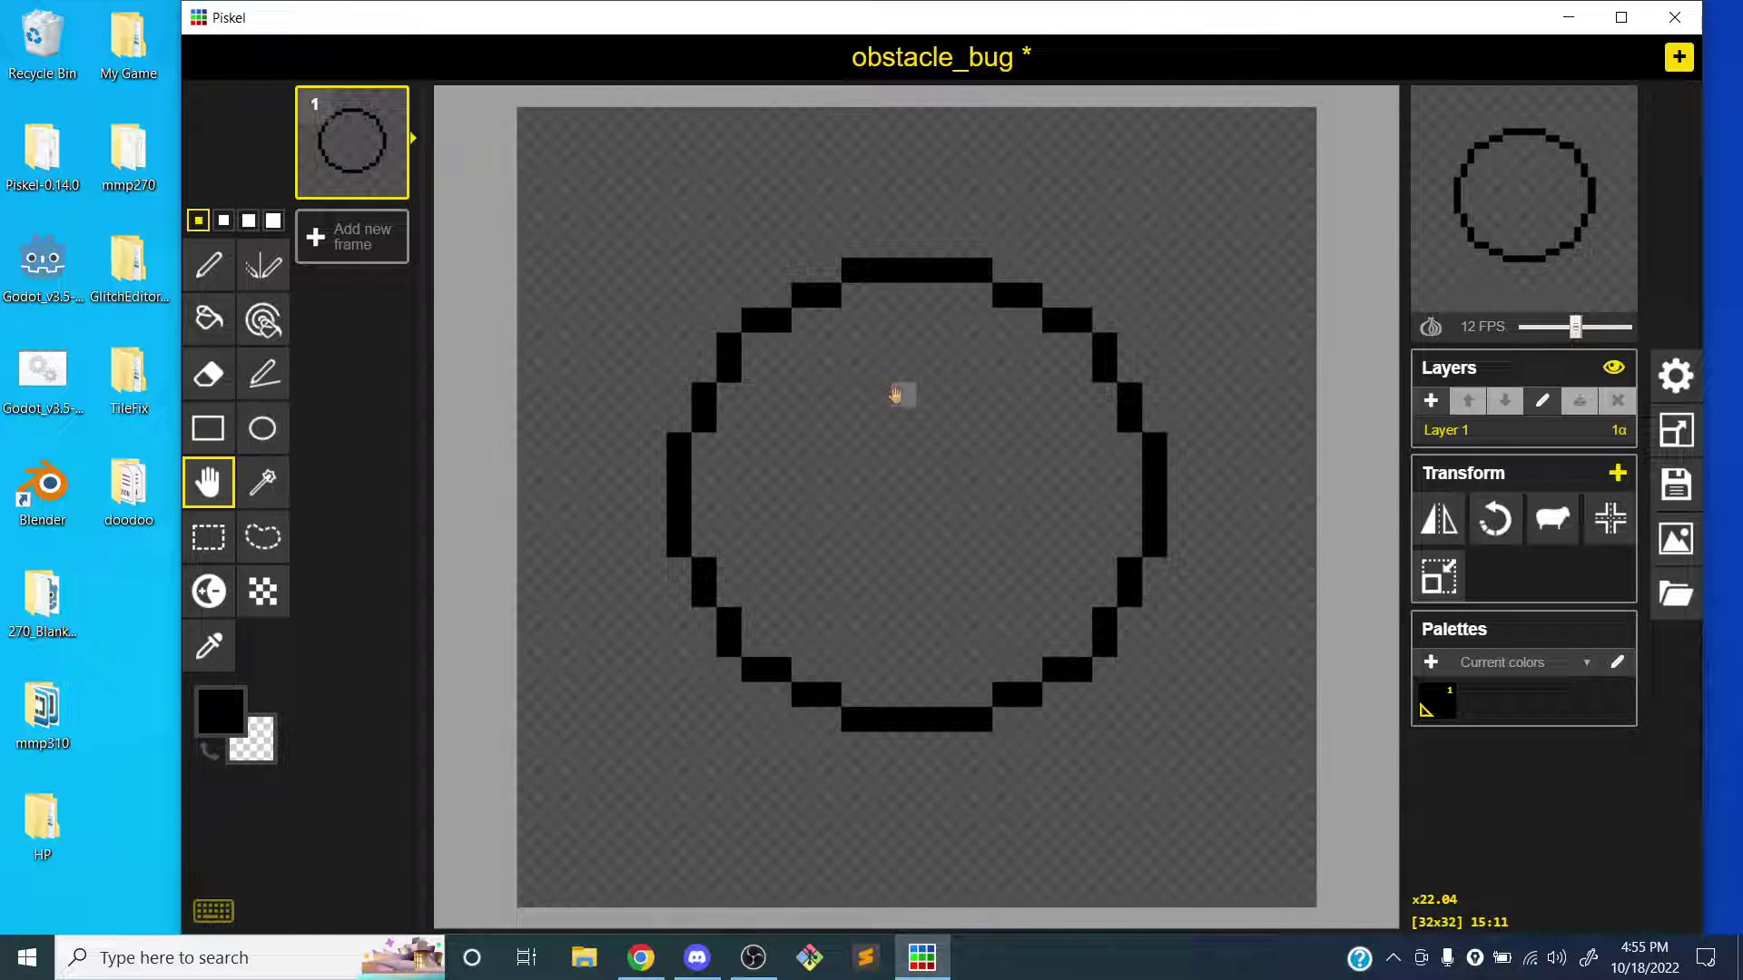
pyautogui.moveTo(895, 395); pyautogui.dragTo(903, 444)
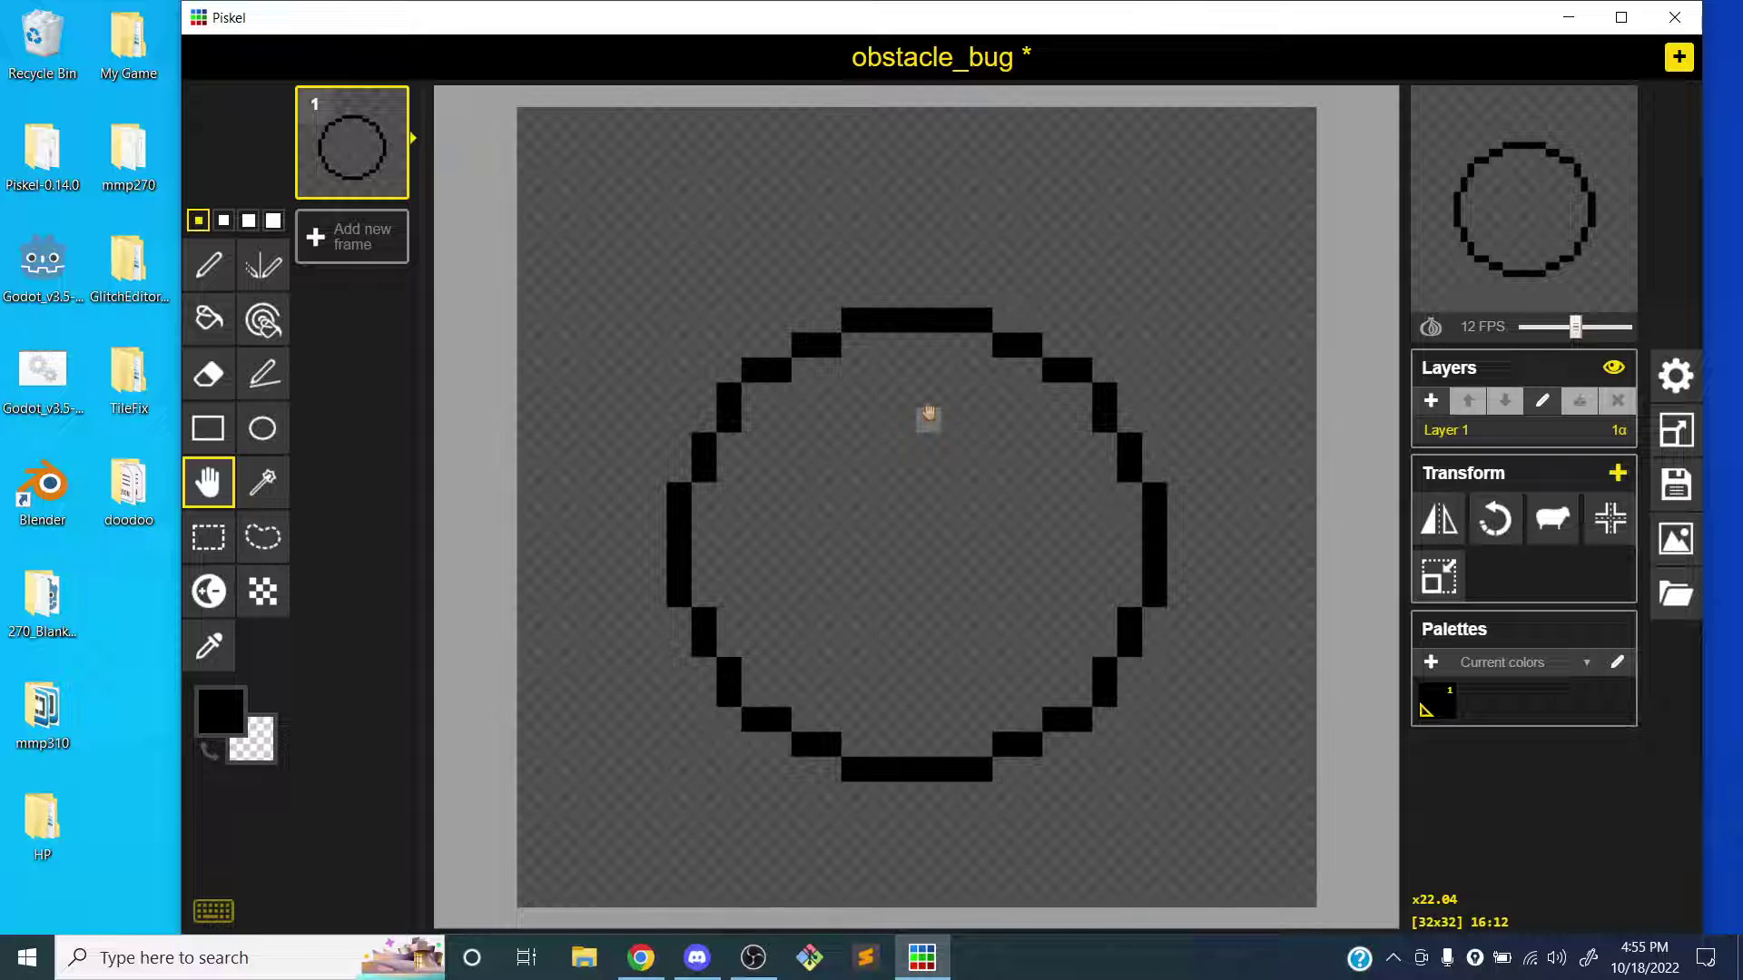
# - Add an empty frame 2, set the preview to 0 FPS, and undo trial pen strokes on it
pyautogui.click(341, 238)
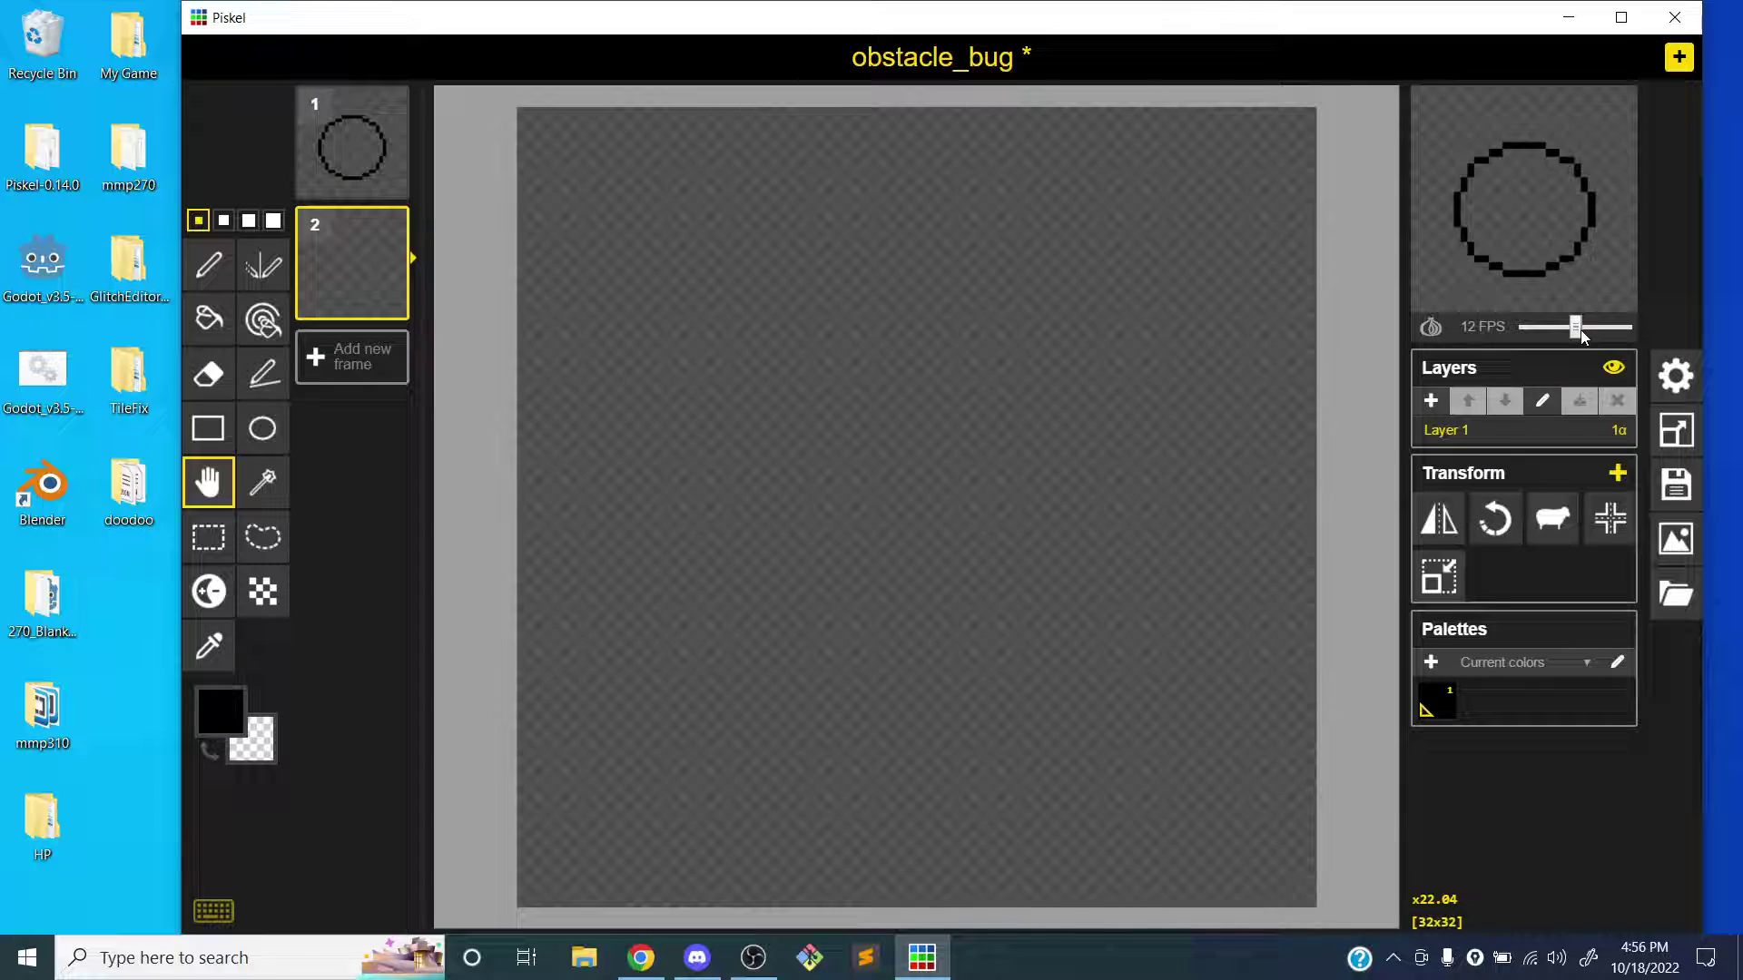
pyautogui.moveTo(1575, 327); pyautogui.dragTo(1525, 326)
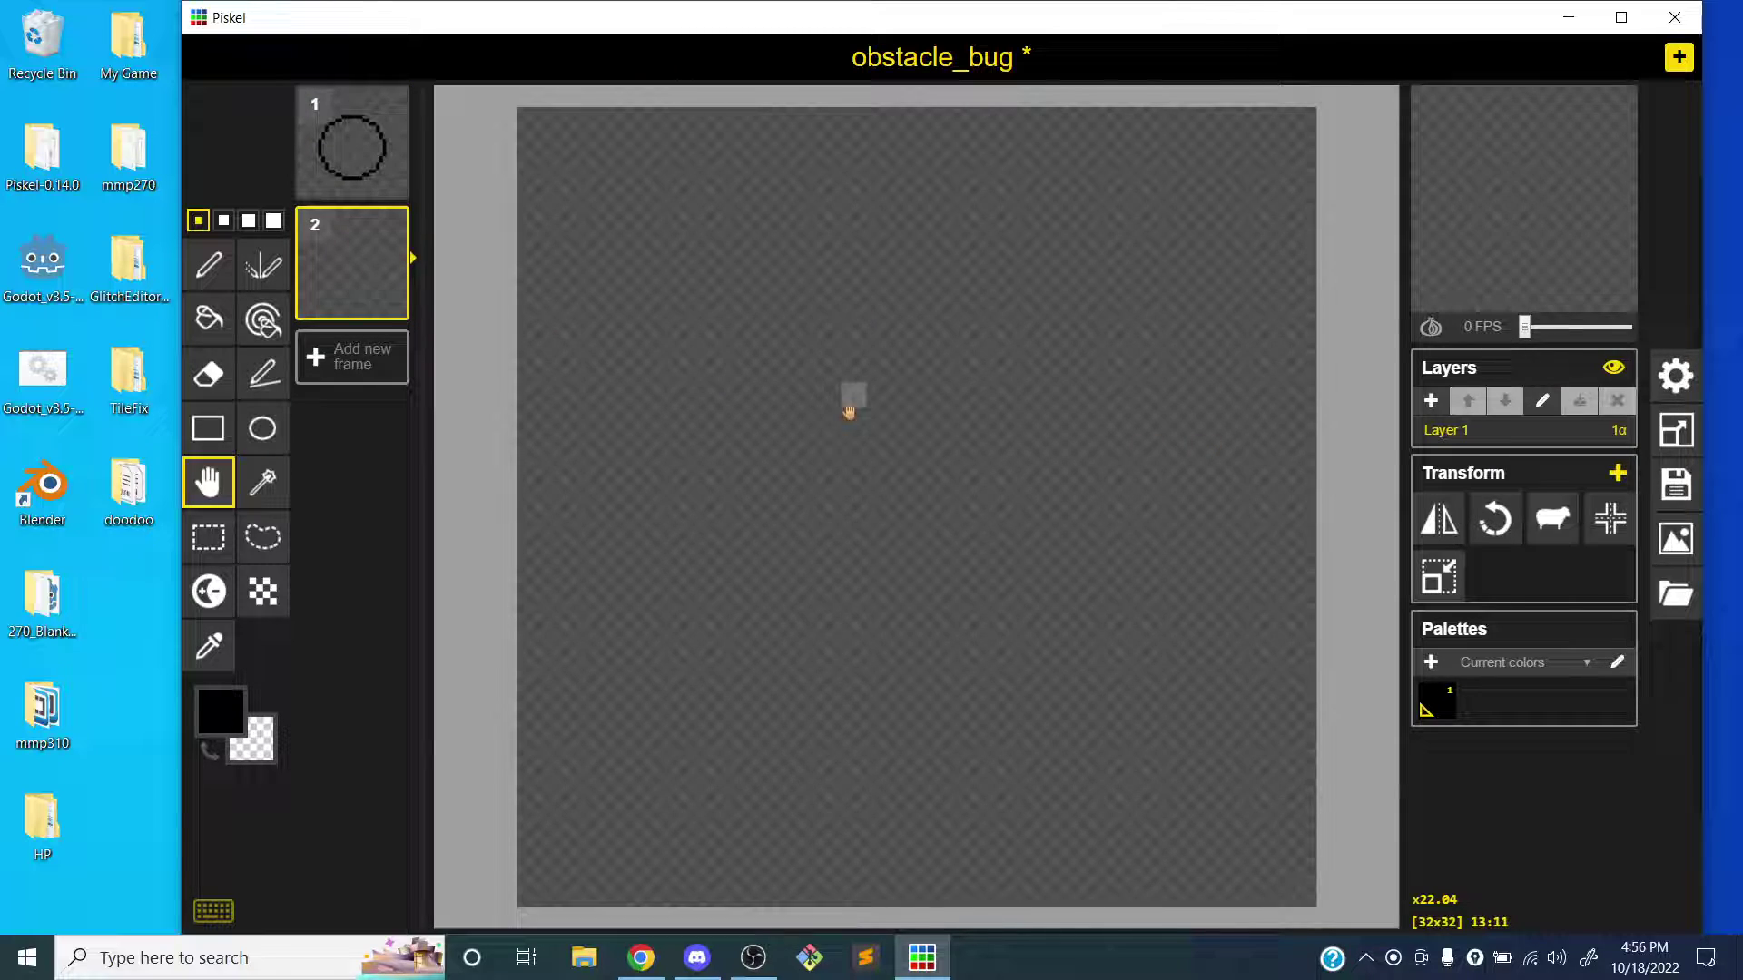
pyautogui.click(208, 265)
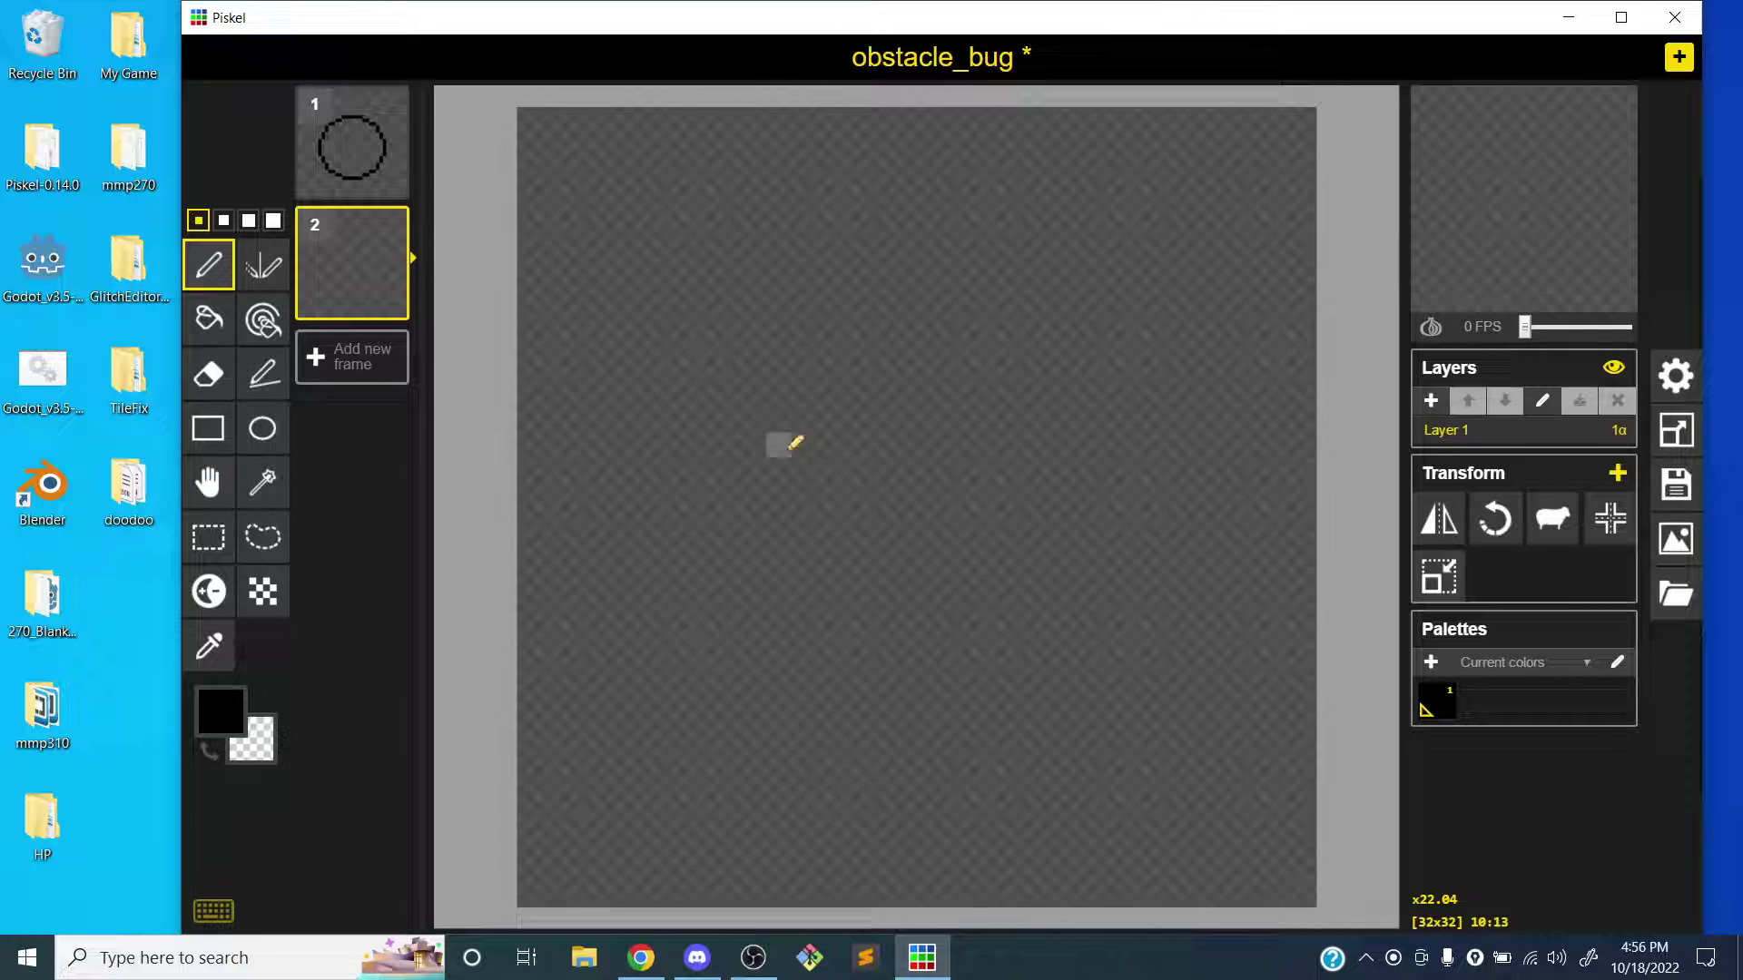
pyautogui.moveTo(804, 470)
pyautogui.mouseDown()
pyautogui.moveTo(857, 409)
pyautogui.moveTo(826, 493)
pyautogui.mouseUp()
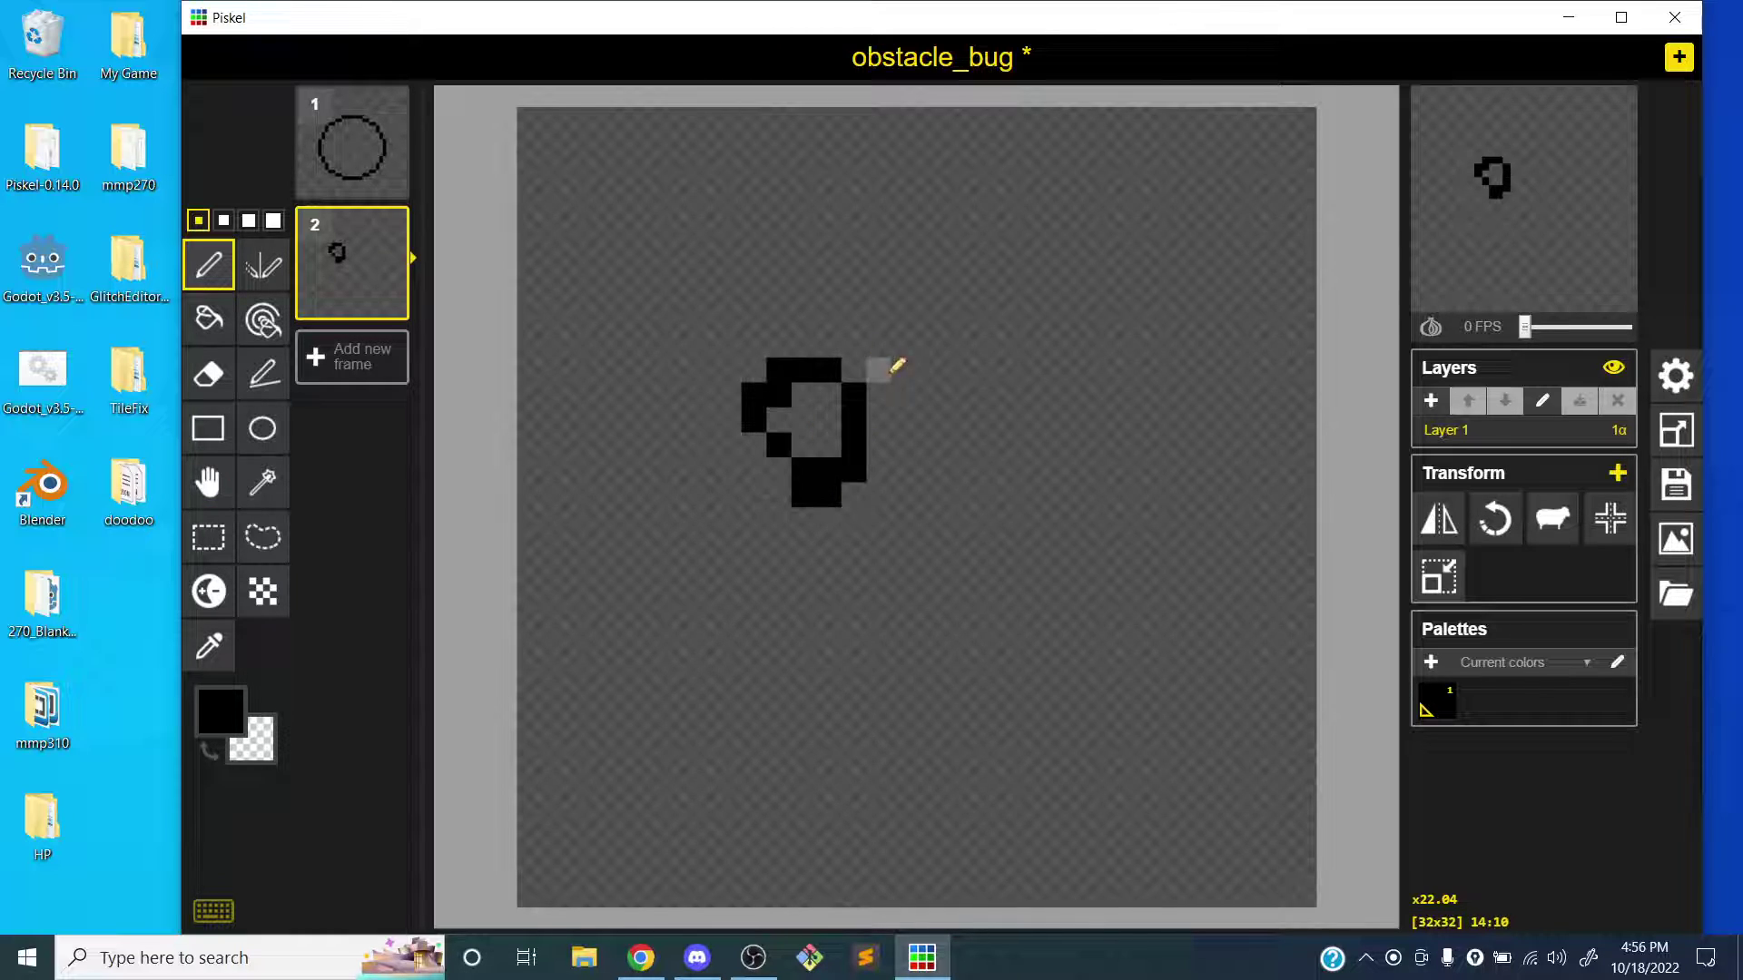
pyautogui.moveTo(803, 349)
pyautogui.mouseDown()
pyautogui.moveTo(822, 234)
pyautogui.moveTo(729, 292)
pyautogui.mouseUp()
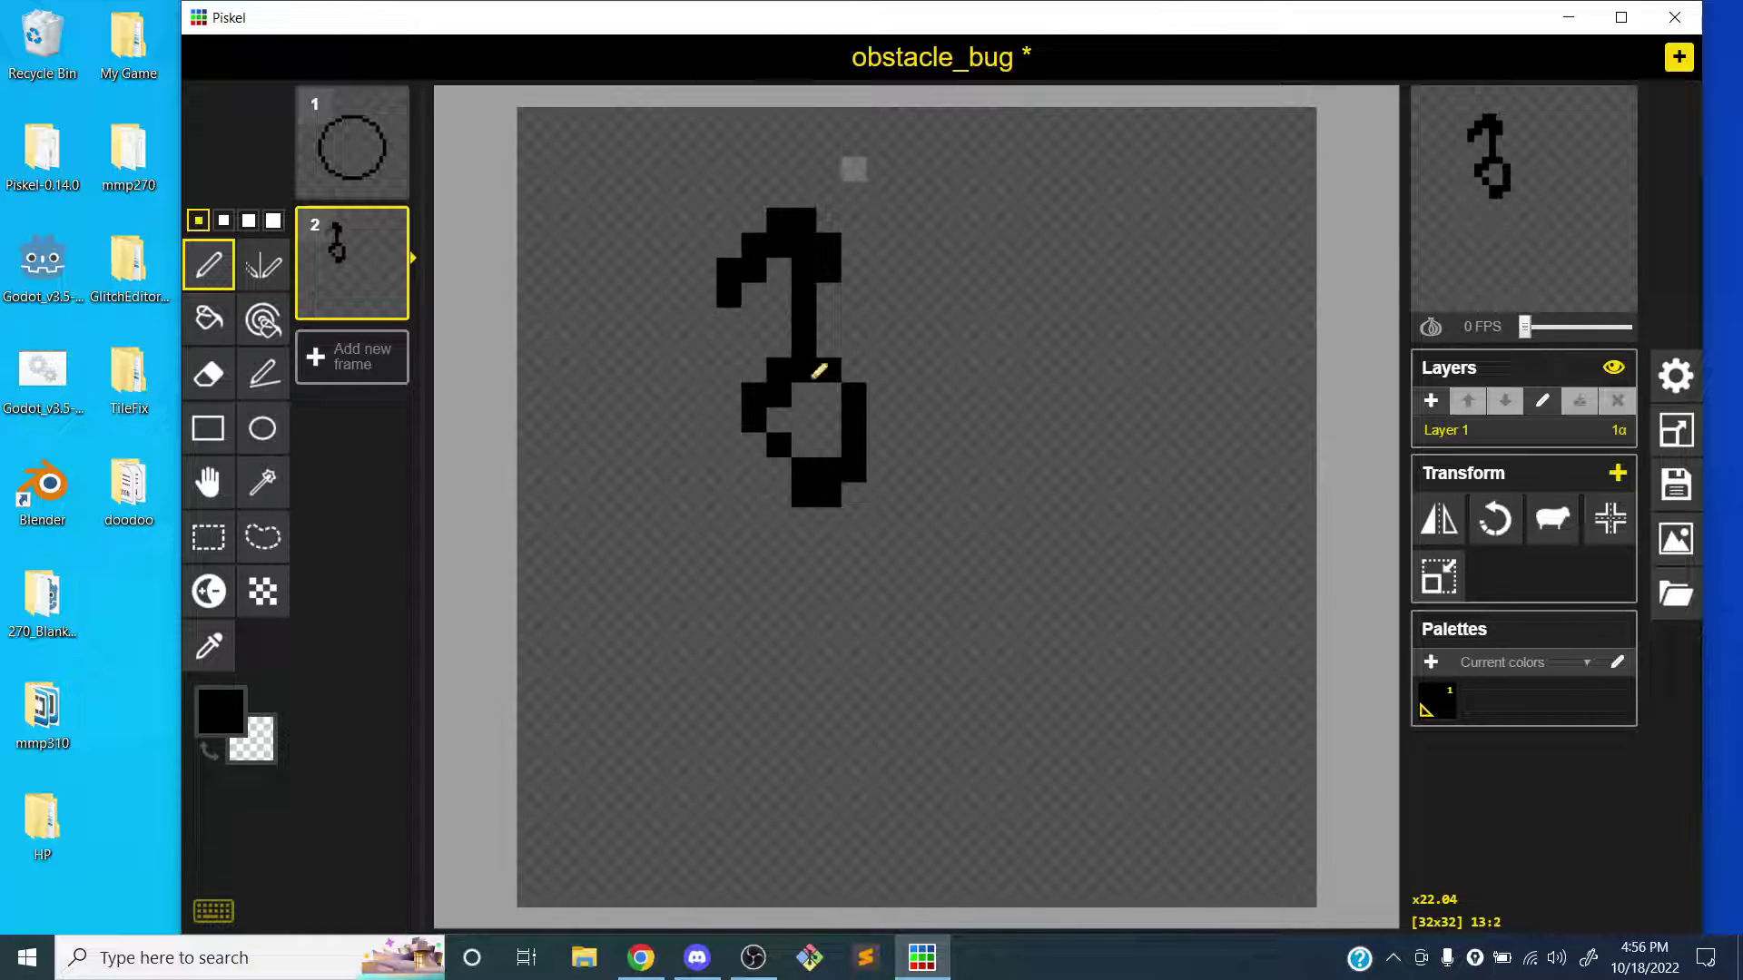
pyautogui.hotkey('ctrl', 'z')
pyautogui.hotkey('ctrl', 'z')
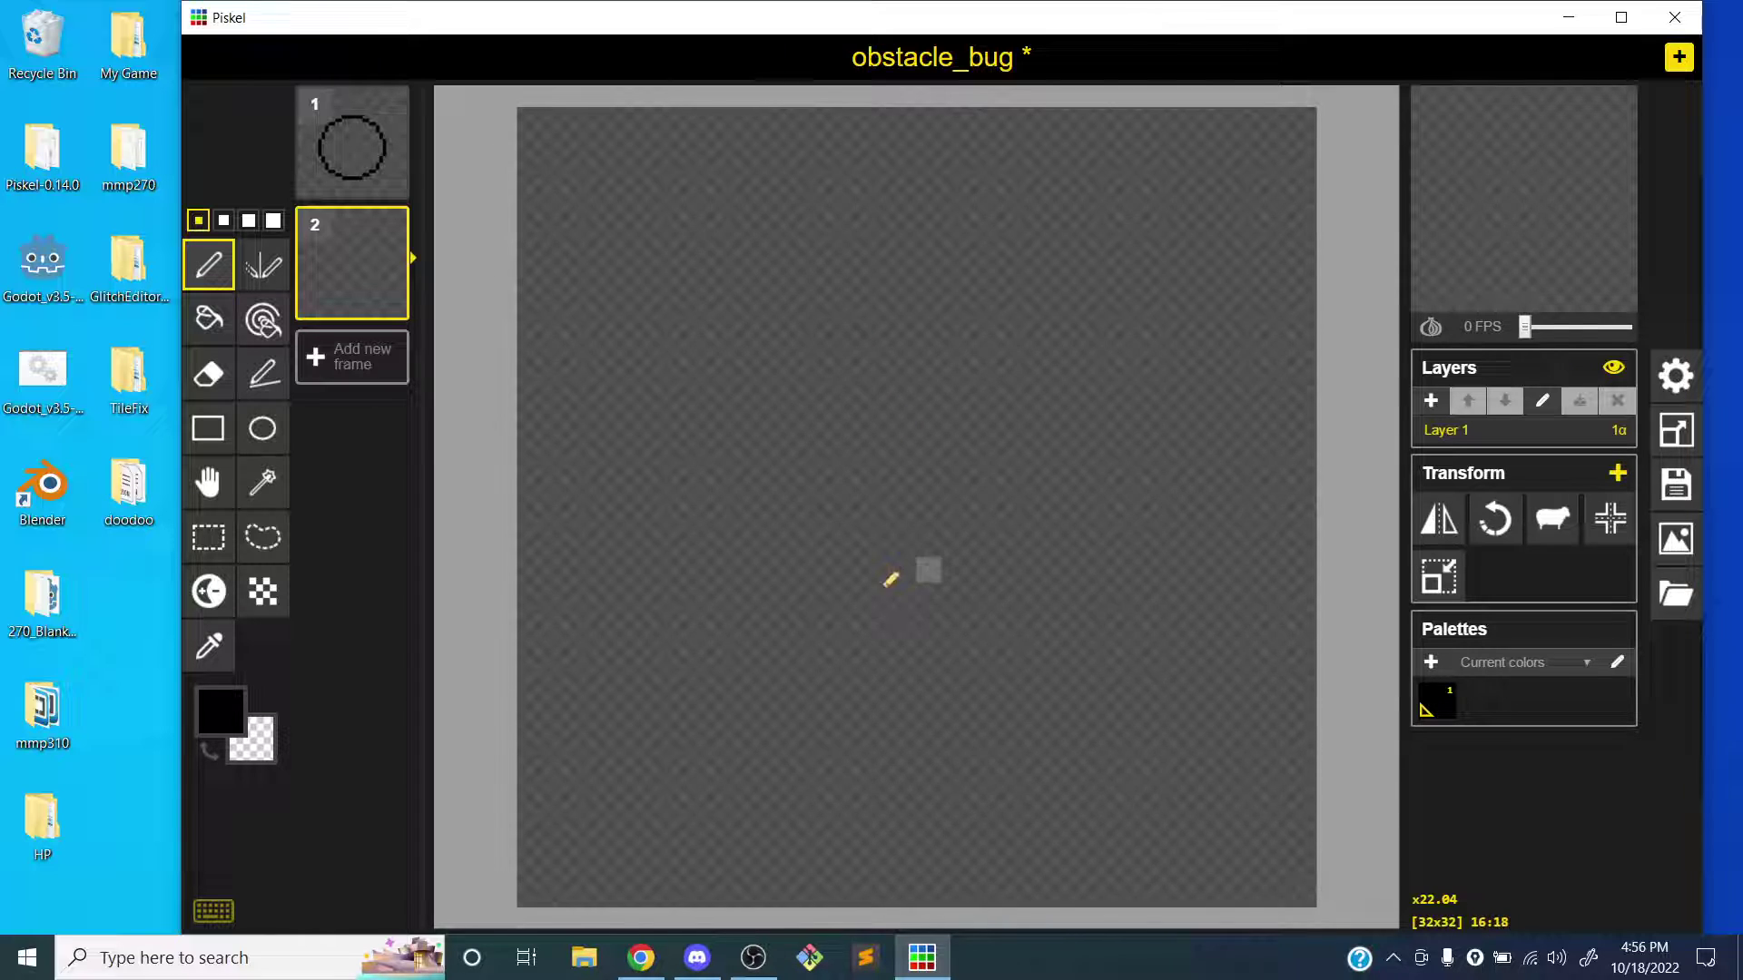
pyautogui.moveTo(894, 581)
pyautogui.mouseDown()
pyautogui.moveTo(1028, 447)
pyautogui.moveTo(959, 595)
pyautogui.moveTo(899, 601)
pyautogui.mouseUp()
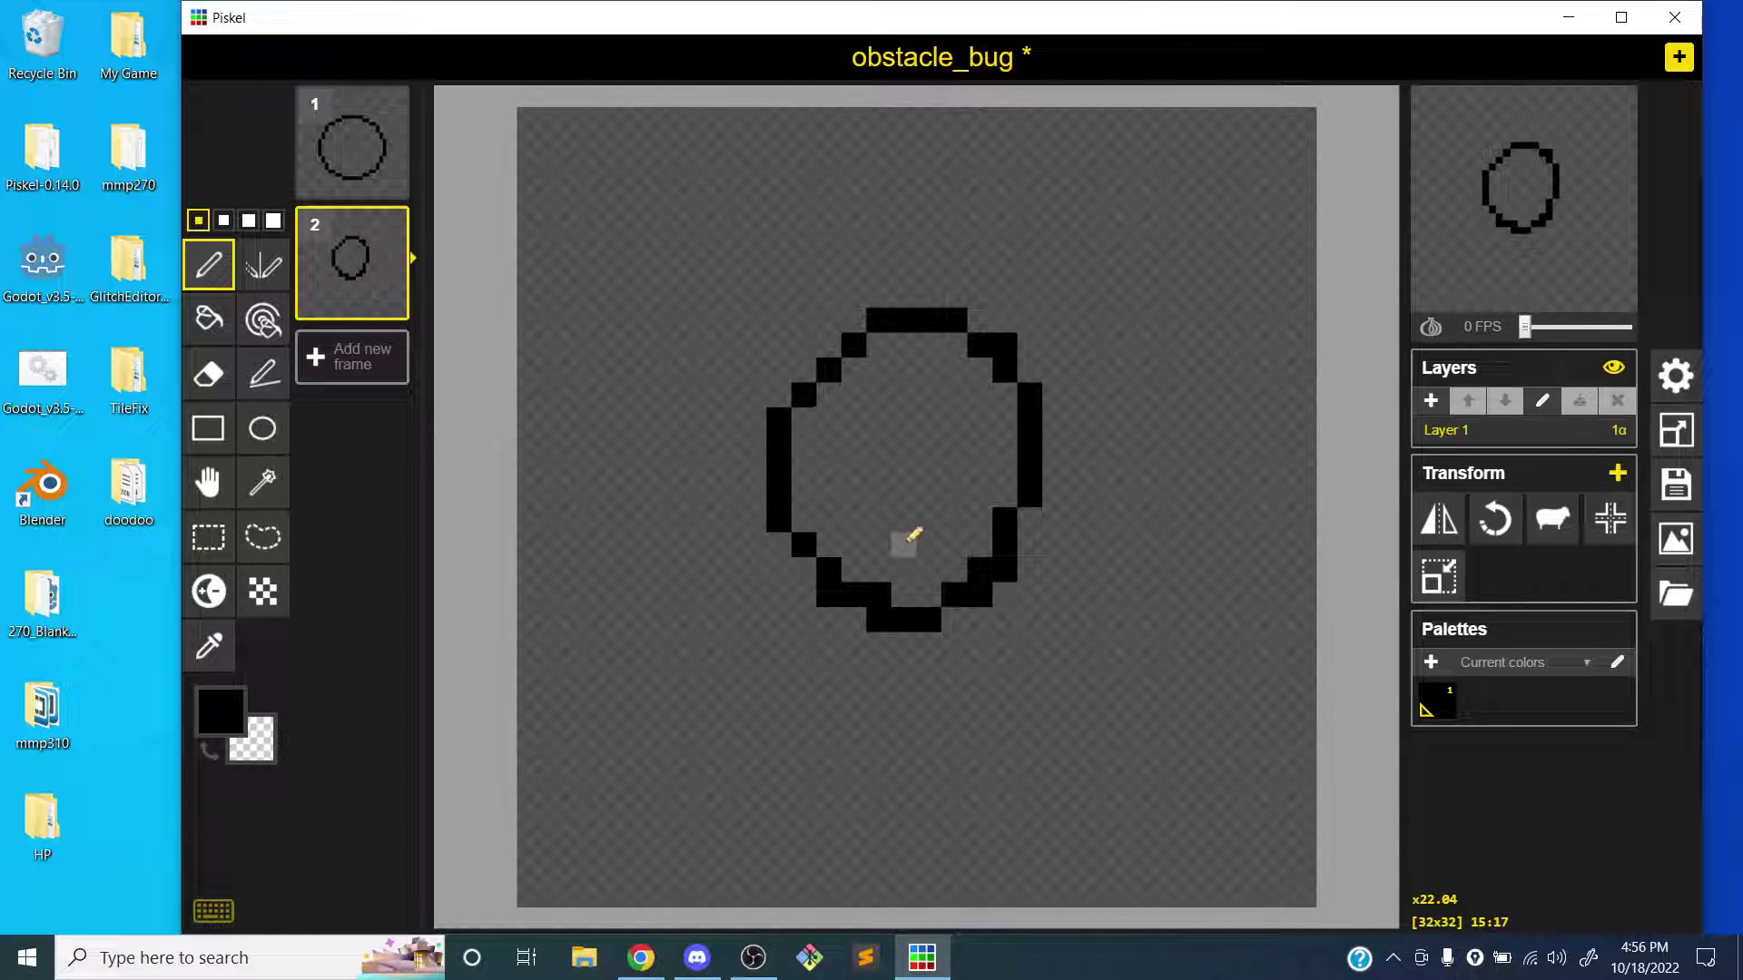
pyautogui.hotkey('ctrl', 'z')
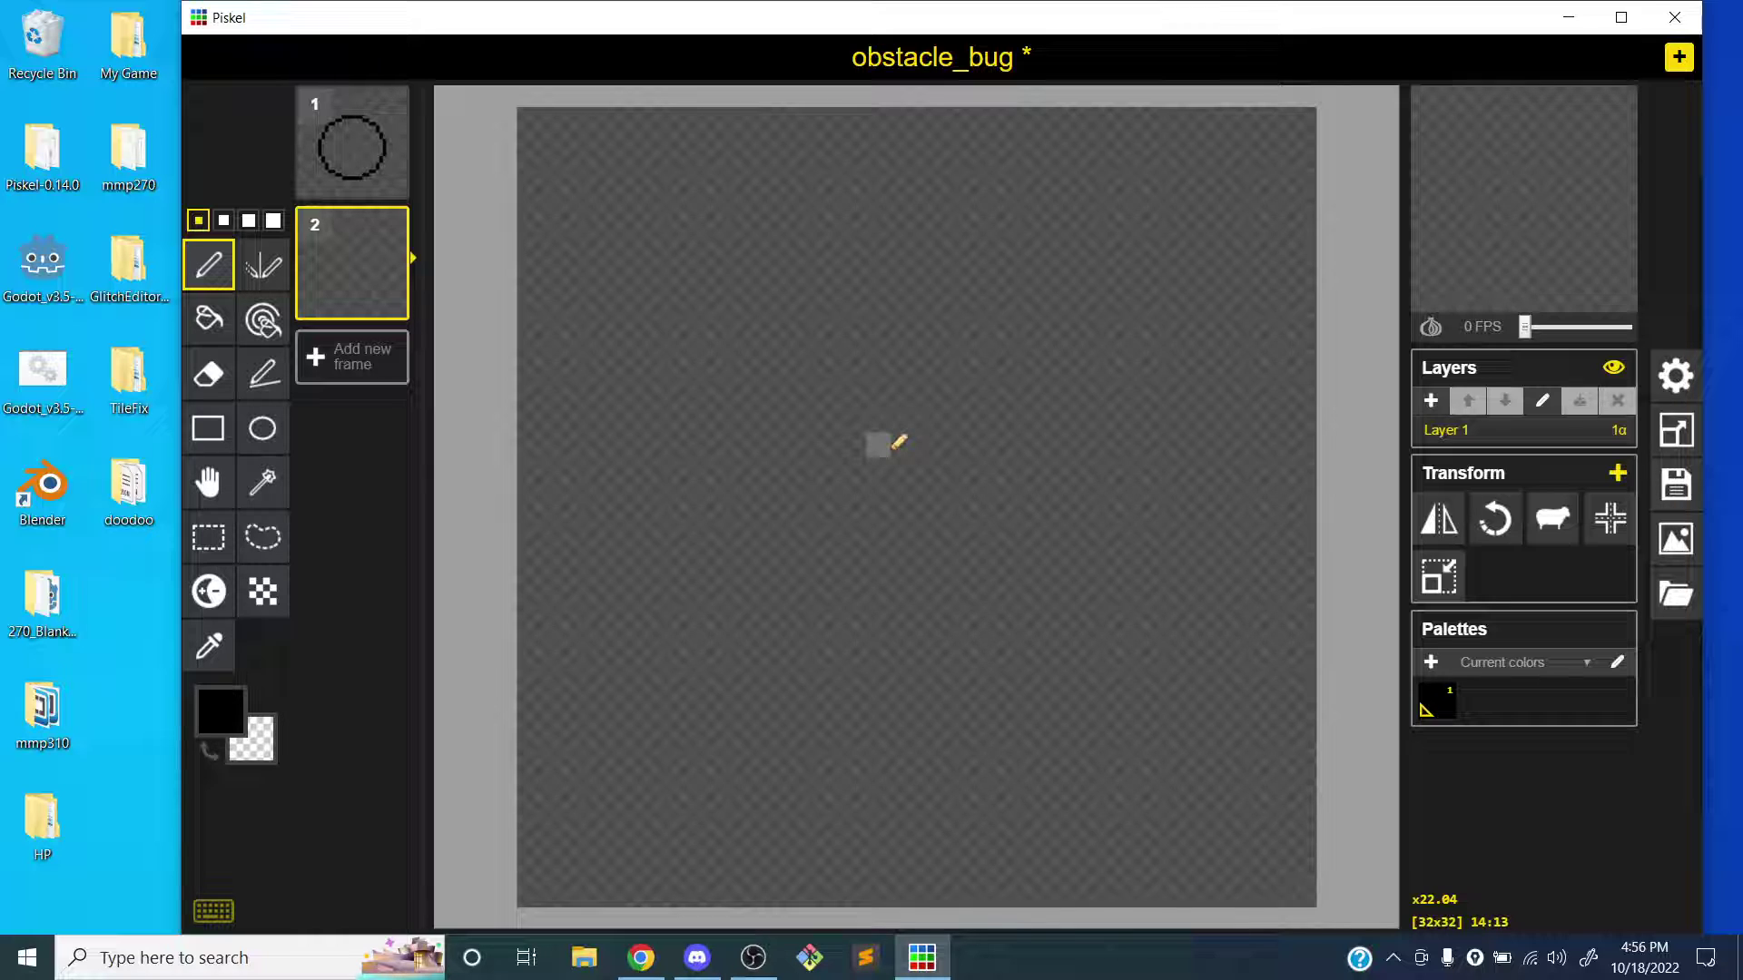
# - Turn on onion skin and change the drawing colour to dark brown #312727
pyautogui.click(1429, 328)
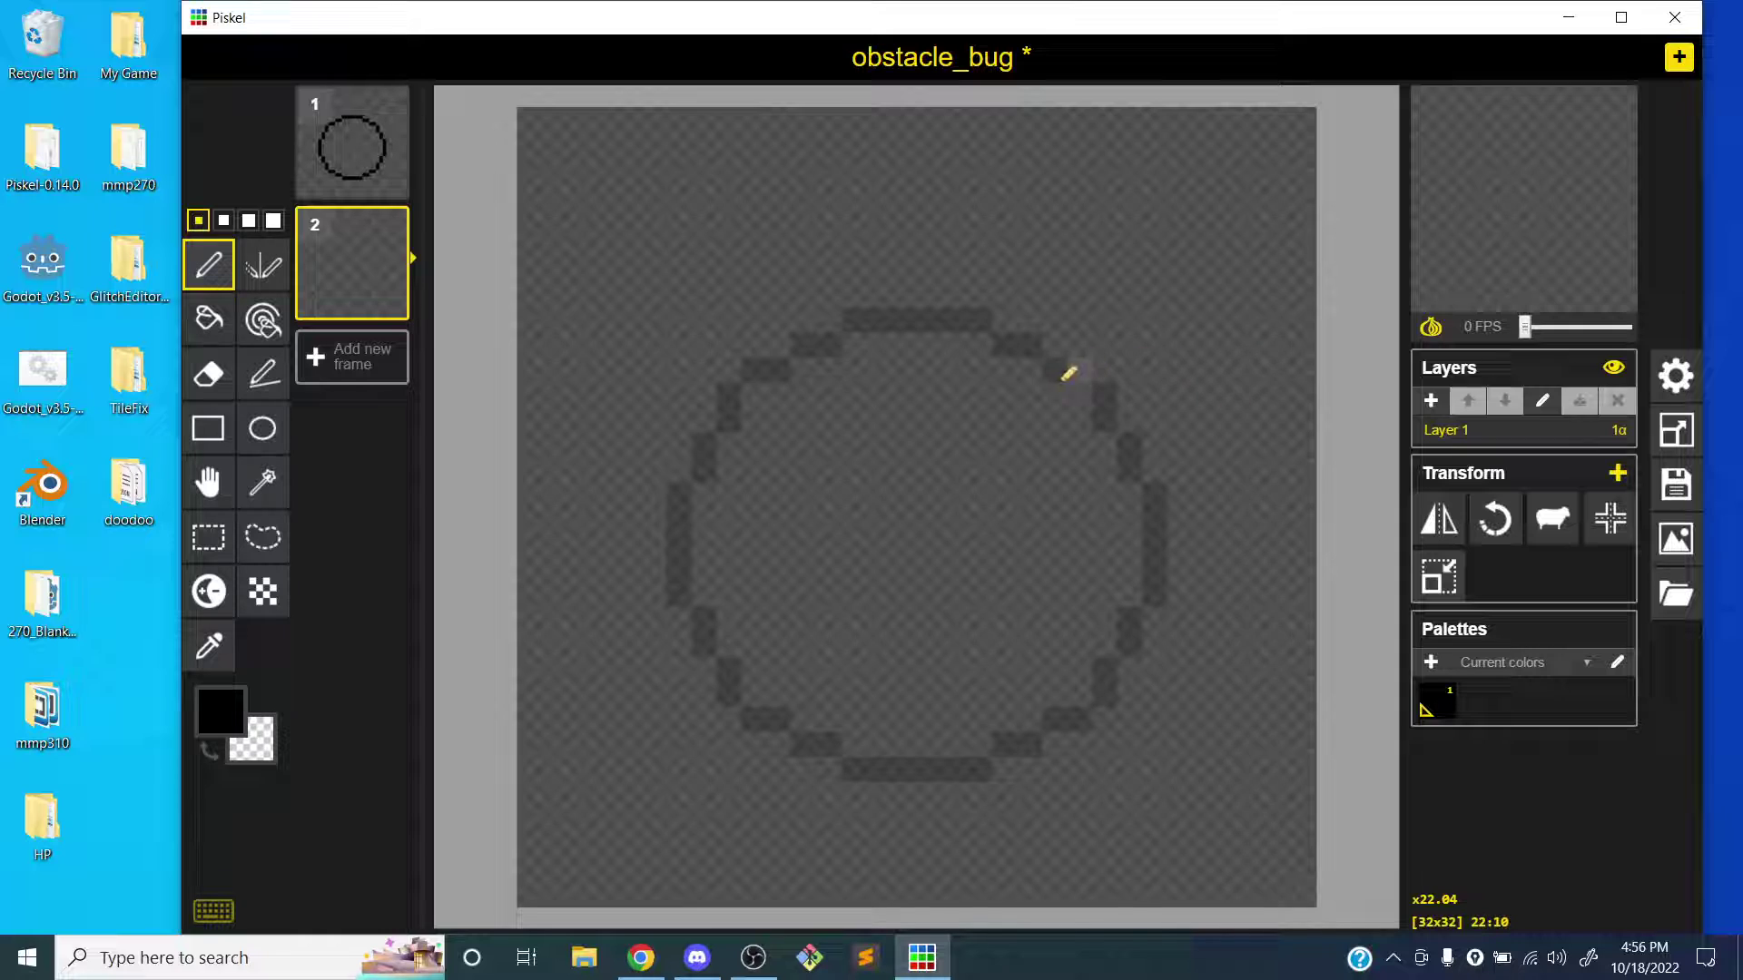
pyautogui.click(222, 711)
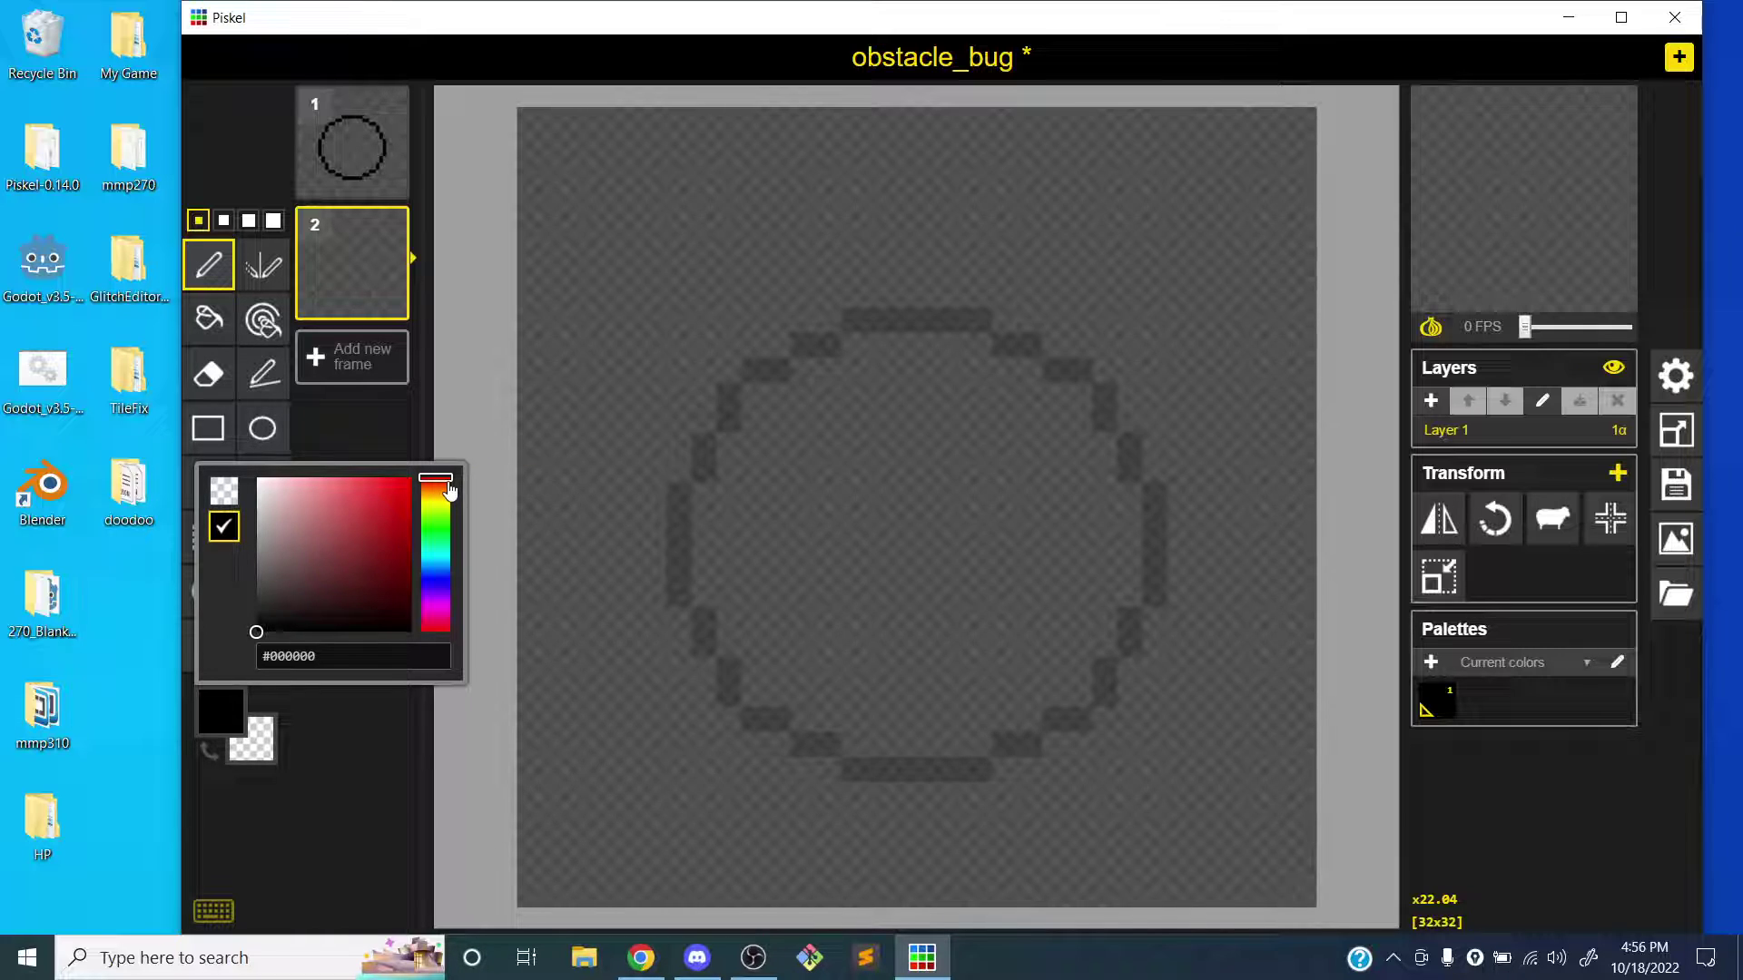
pyautogui.moveTo(442, 492)
pyautogui.mouseDown()
pyautogui.moveTo(440, 509)
pyautogui.moveTo(439, 489)
pyautogui.mouseUp()
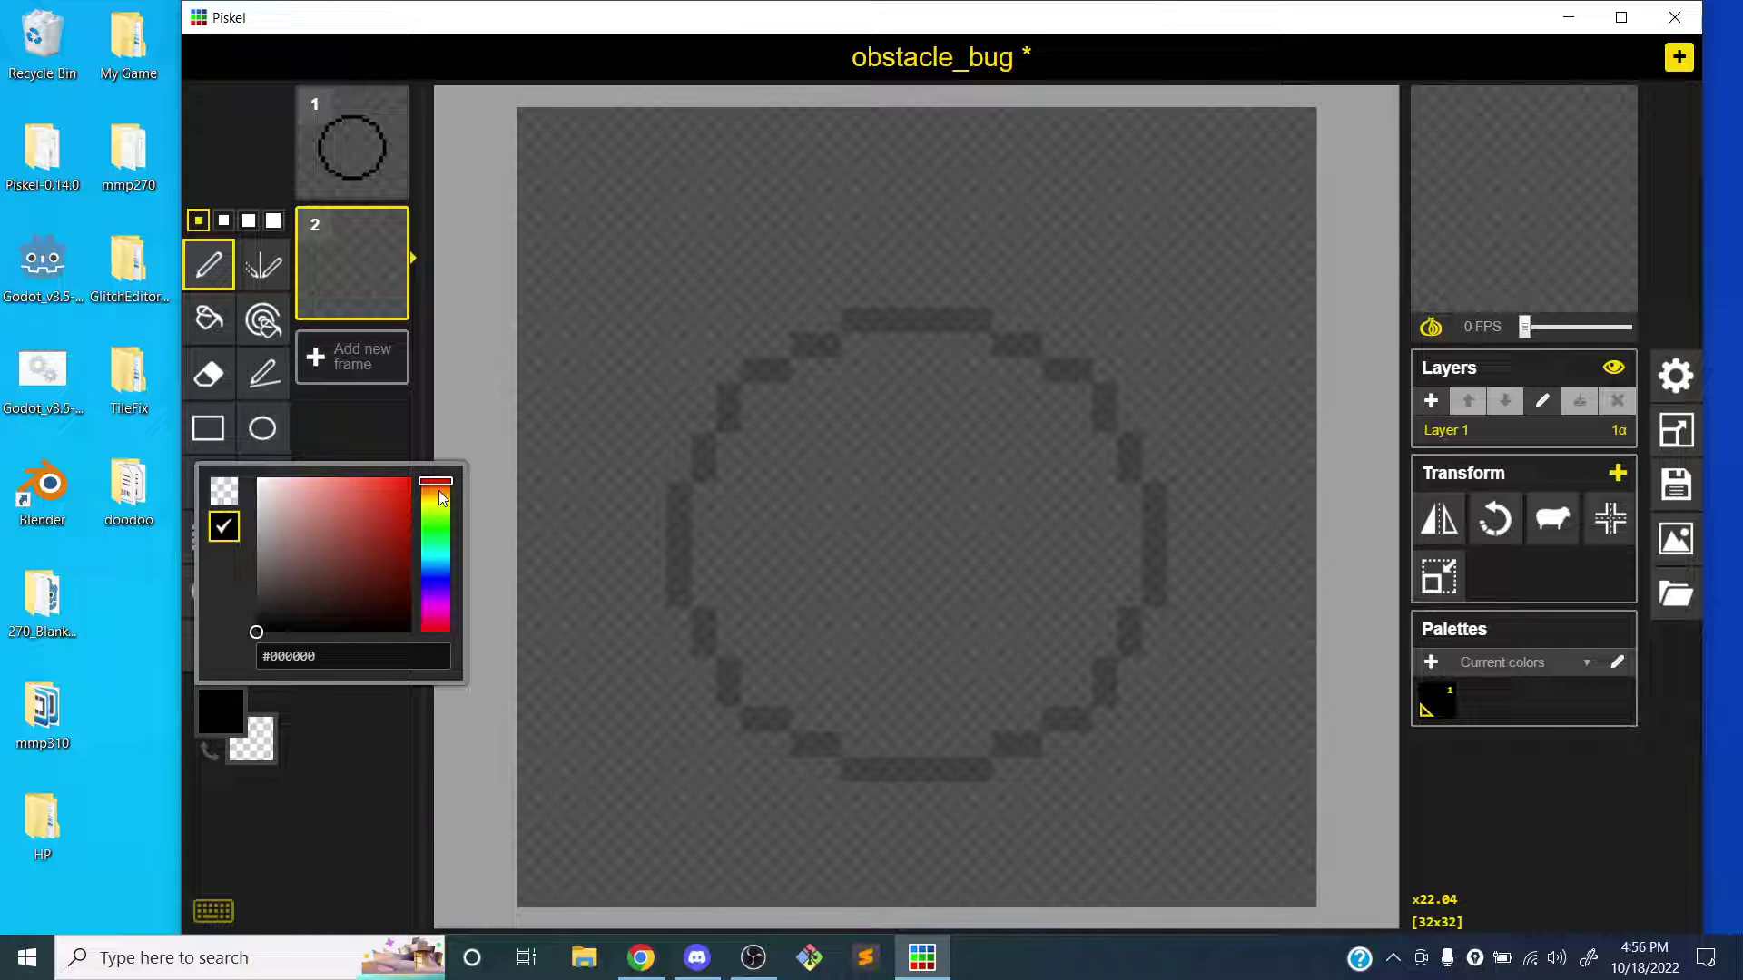
pyautogui.moveTo(448, 490); pyautogui.dragTo(445, 476)
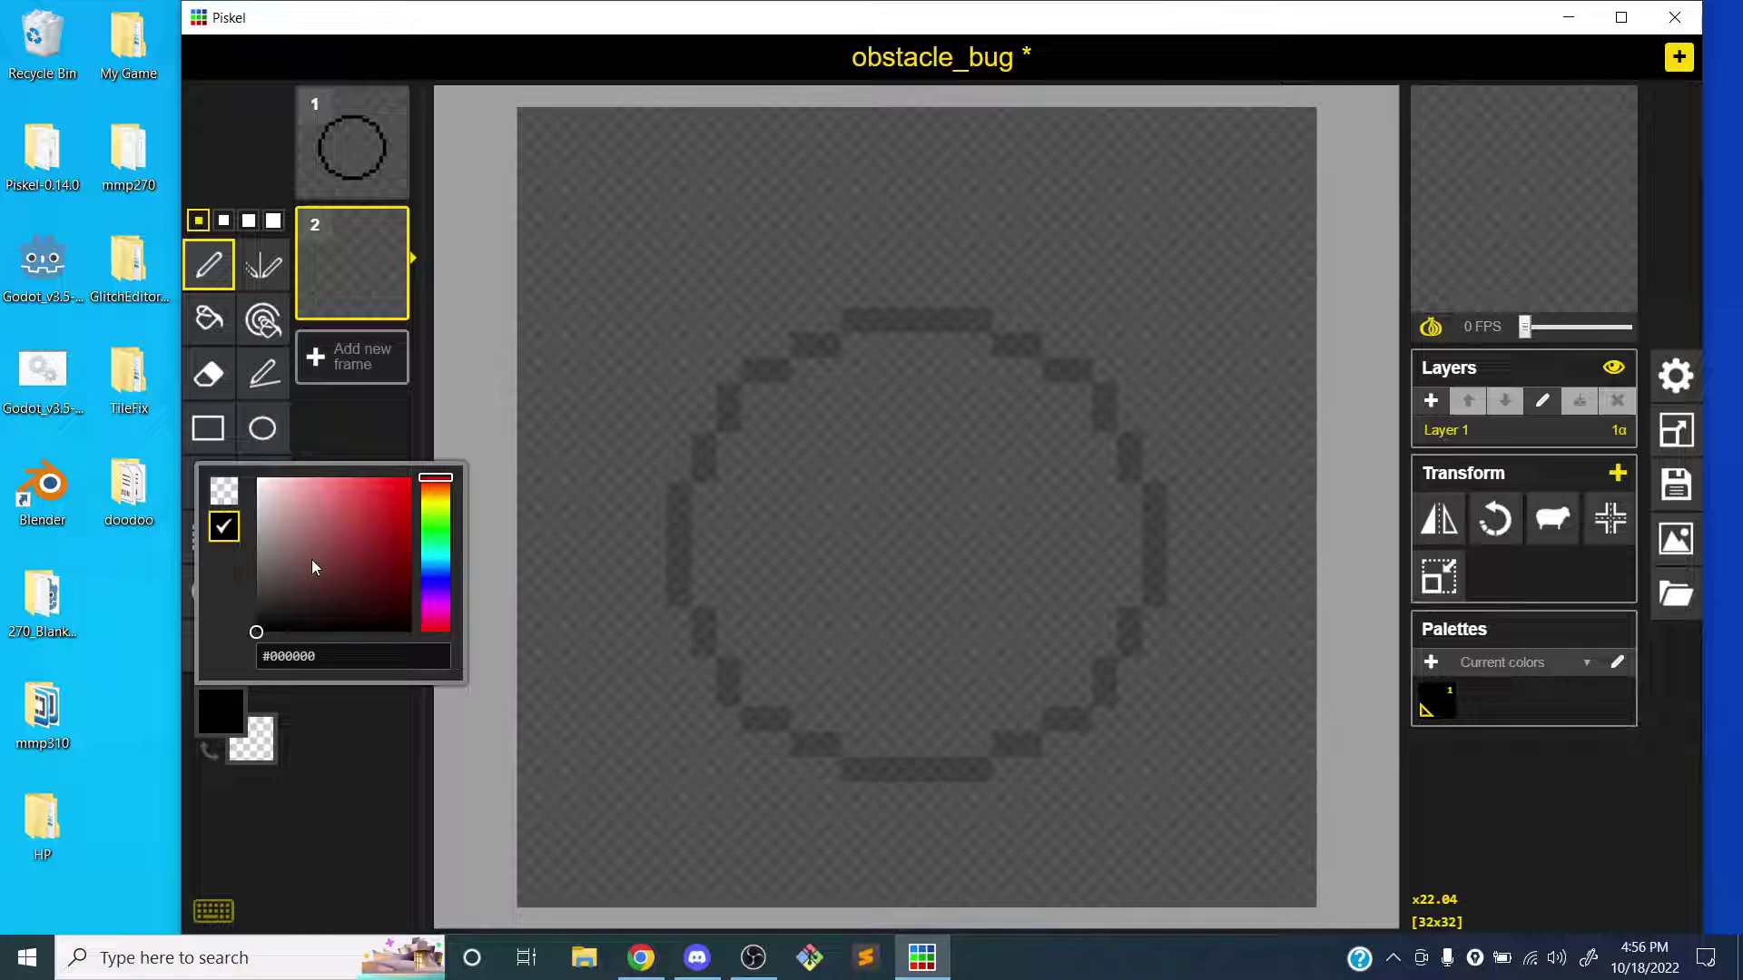
pyautogui.moveTo(269, 616)
pyautogui.mouseDown()
pyautogui.moveTo(293, 594)
pyautogui.moveTo(288, 612)
pyautogui.mouseUp()
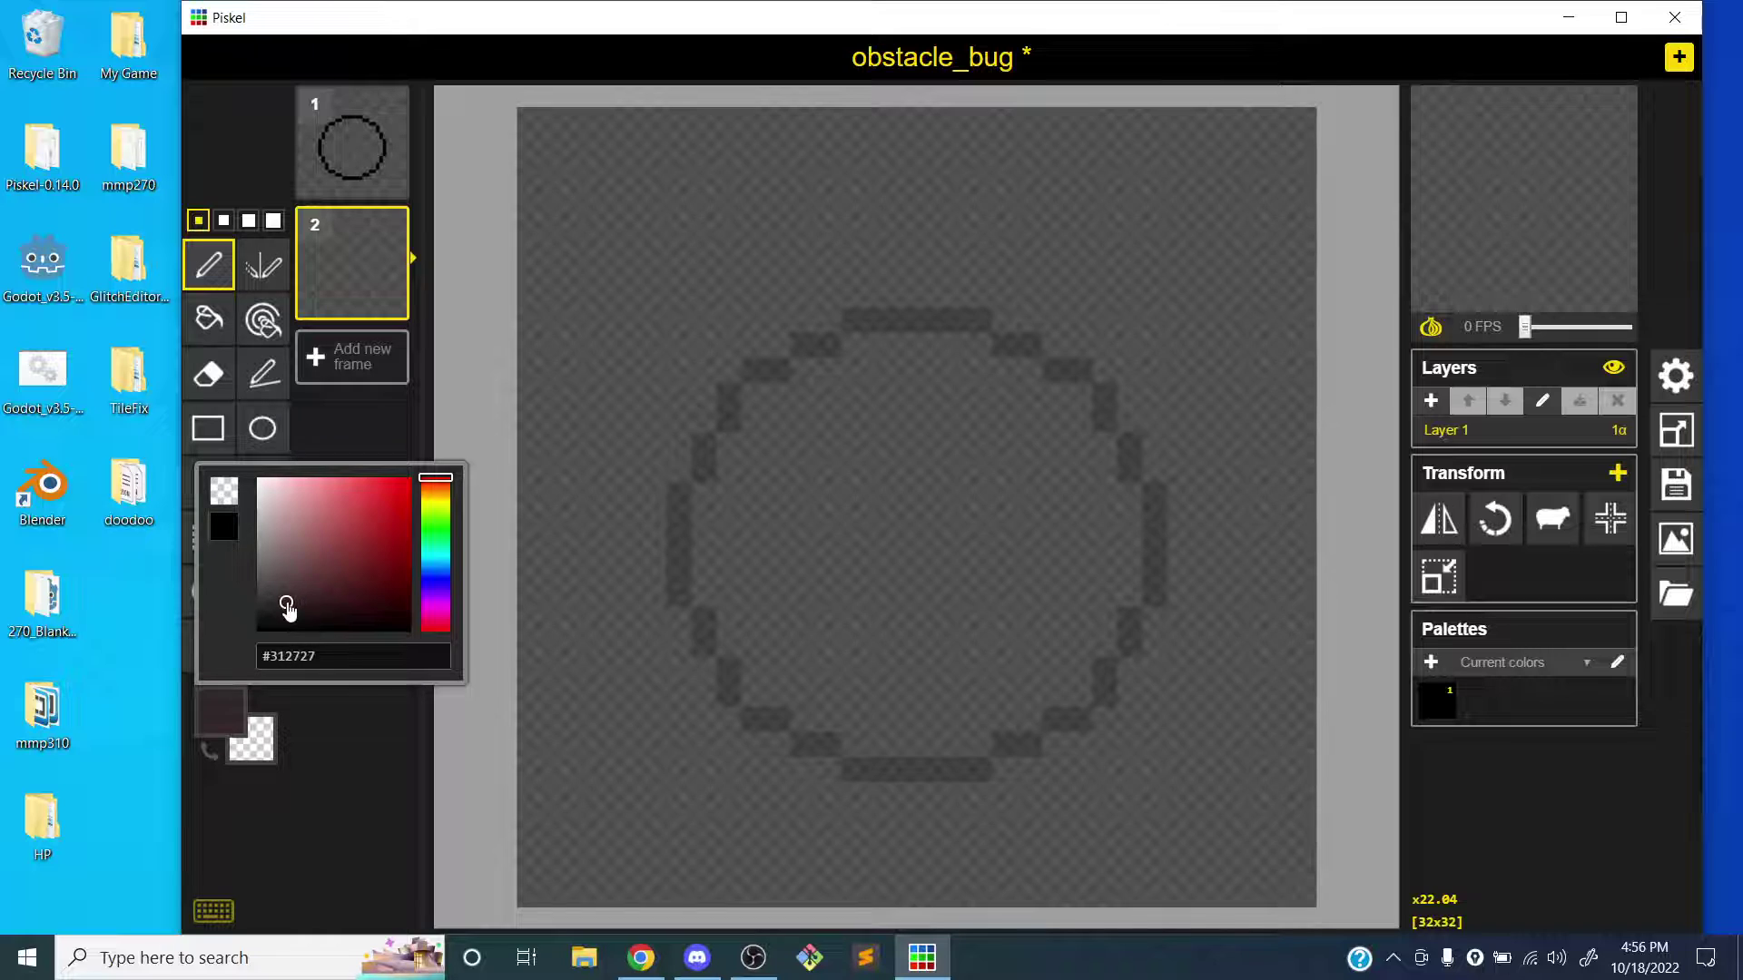
pyautogui.click(329, 741)
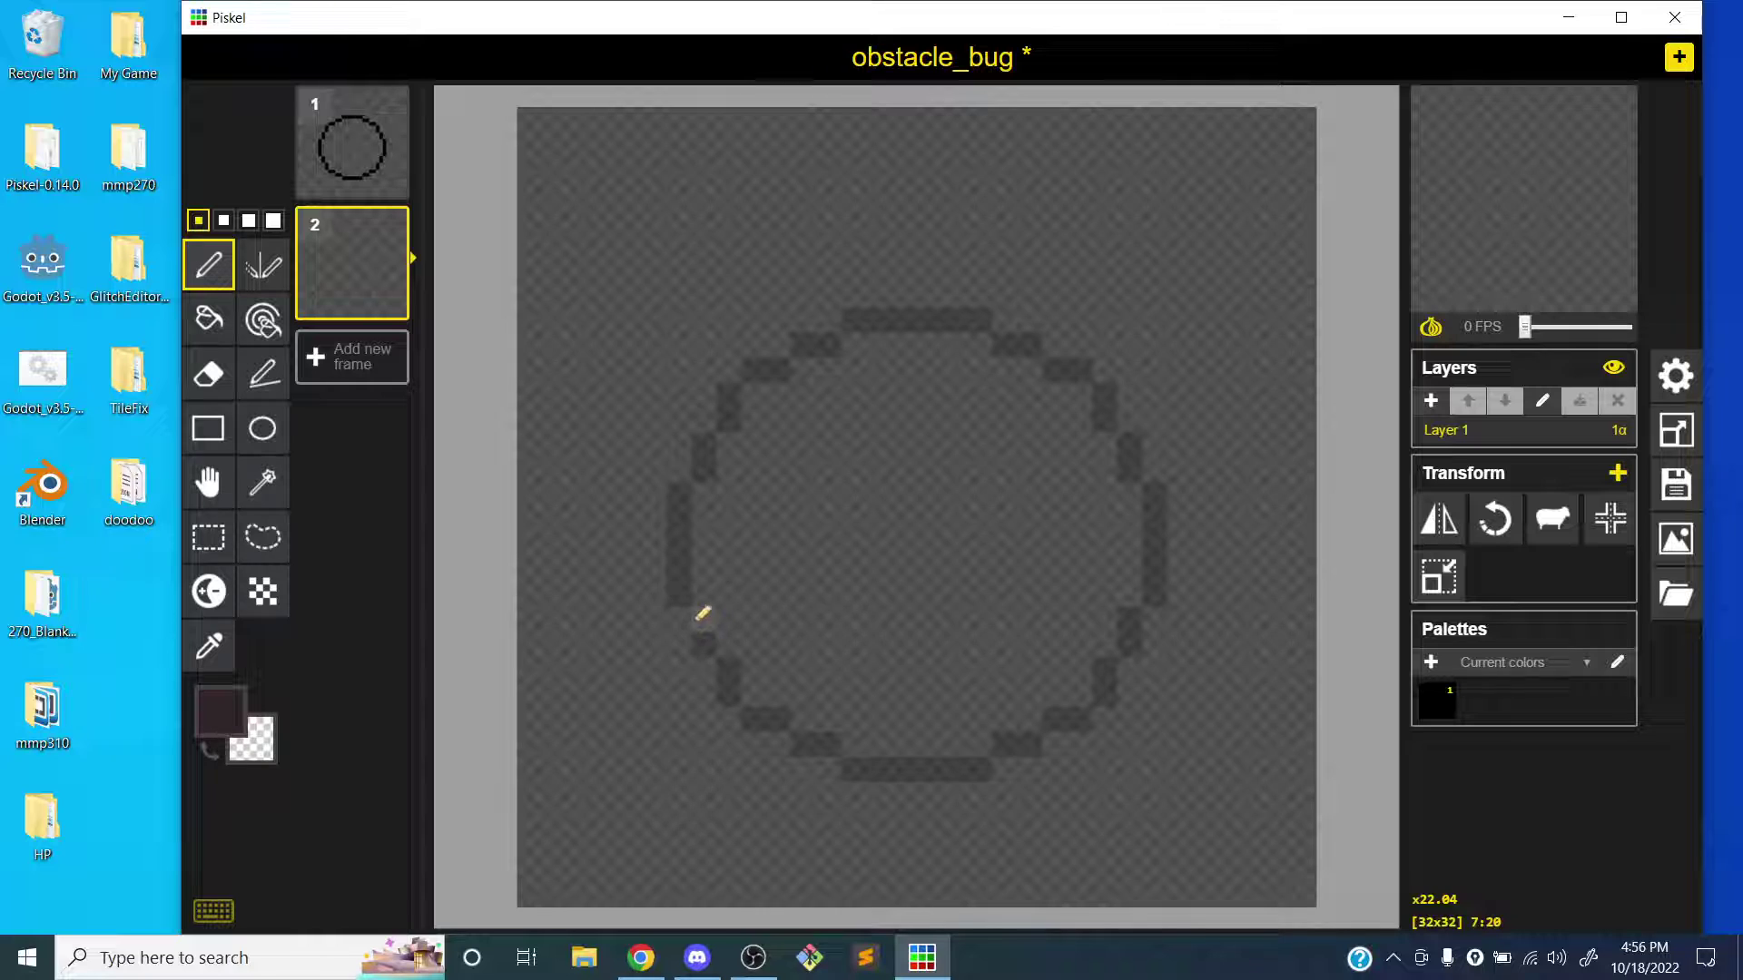
# - Trace the ghost circle into a bug body outline and add four legs underneath
pyautogui.moveTo(703, 613)
pyautogui.mouseDown()
pyautogui.moveTo(676, 565)
pyautogui.moveTo(698, 458)
pyautogui.moveTo(767, 390)
pyautogui.moveTo(972, 332)
pyautogui.mouseUp()
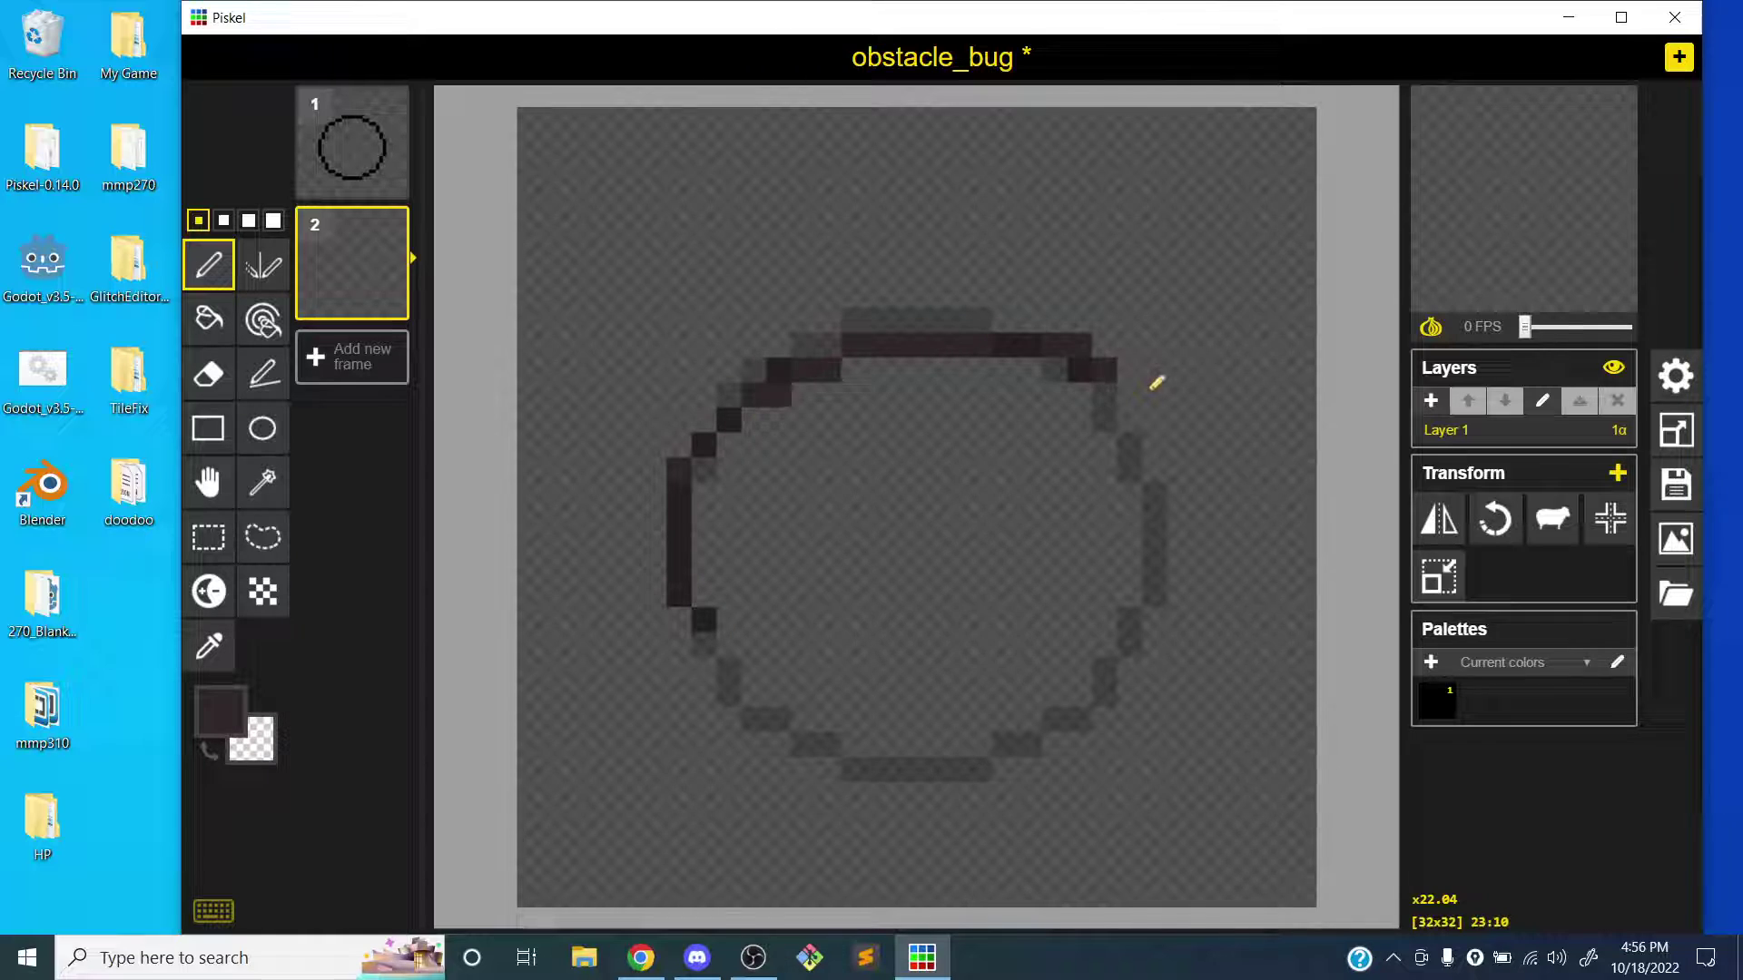
pyautogui.moveTo(1156, 382)
pyautogui.mouseDown()
pyautogui.moveTo(1202, 504)
pyautogui.moveTo(1191, 599)
pyautogui.moveTo(1055, 669)
pyautogui.moveTo(796, 656)
pyautogui.moveTo(711, 615)
pyautogui.moveTo(753, 657)
pyautogui.moveTo(753, 631)
pyautogui.moveTo(720, 767)
pyautogui.mouseUp()
pyautogui.moveTo(829, 623); pyautogui.dragTo(812, 764)
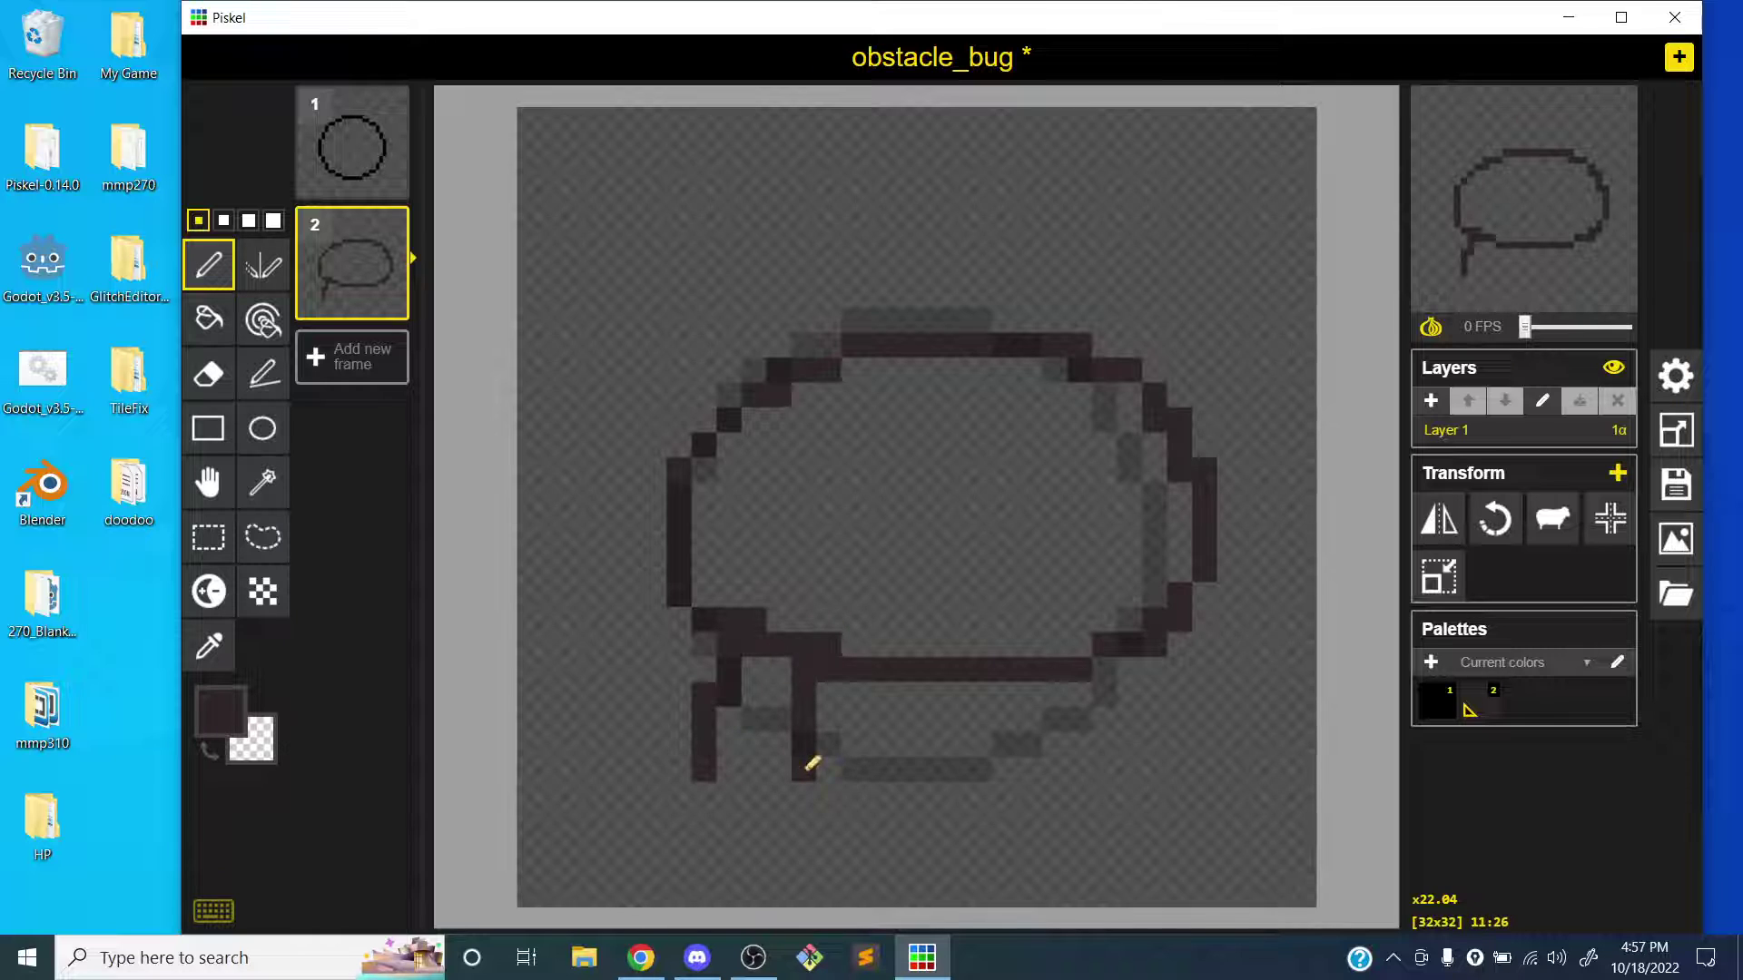
pyautogui.moveTo(1053, 644)
pyautogui.mouseDown()
pyautogui.moveTo(1101, 766)
pyautogui.moveTo(1080, 799)
pyautogui.mouseUp()
pyautogui.moveTo(1205, 636); pyautogui.dragTo(1211, 718)
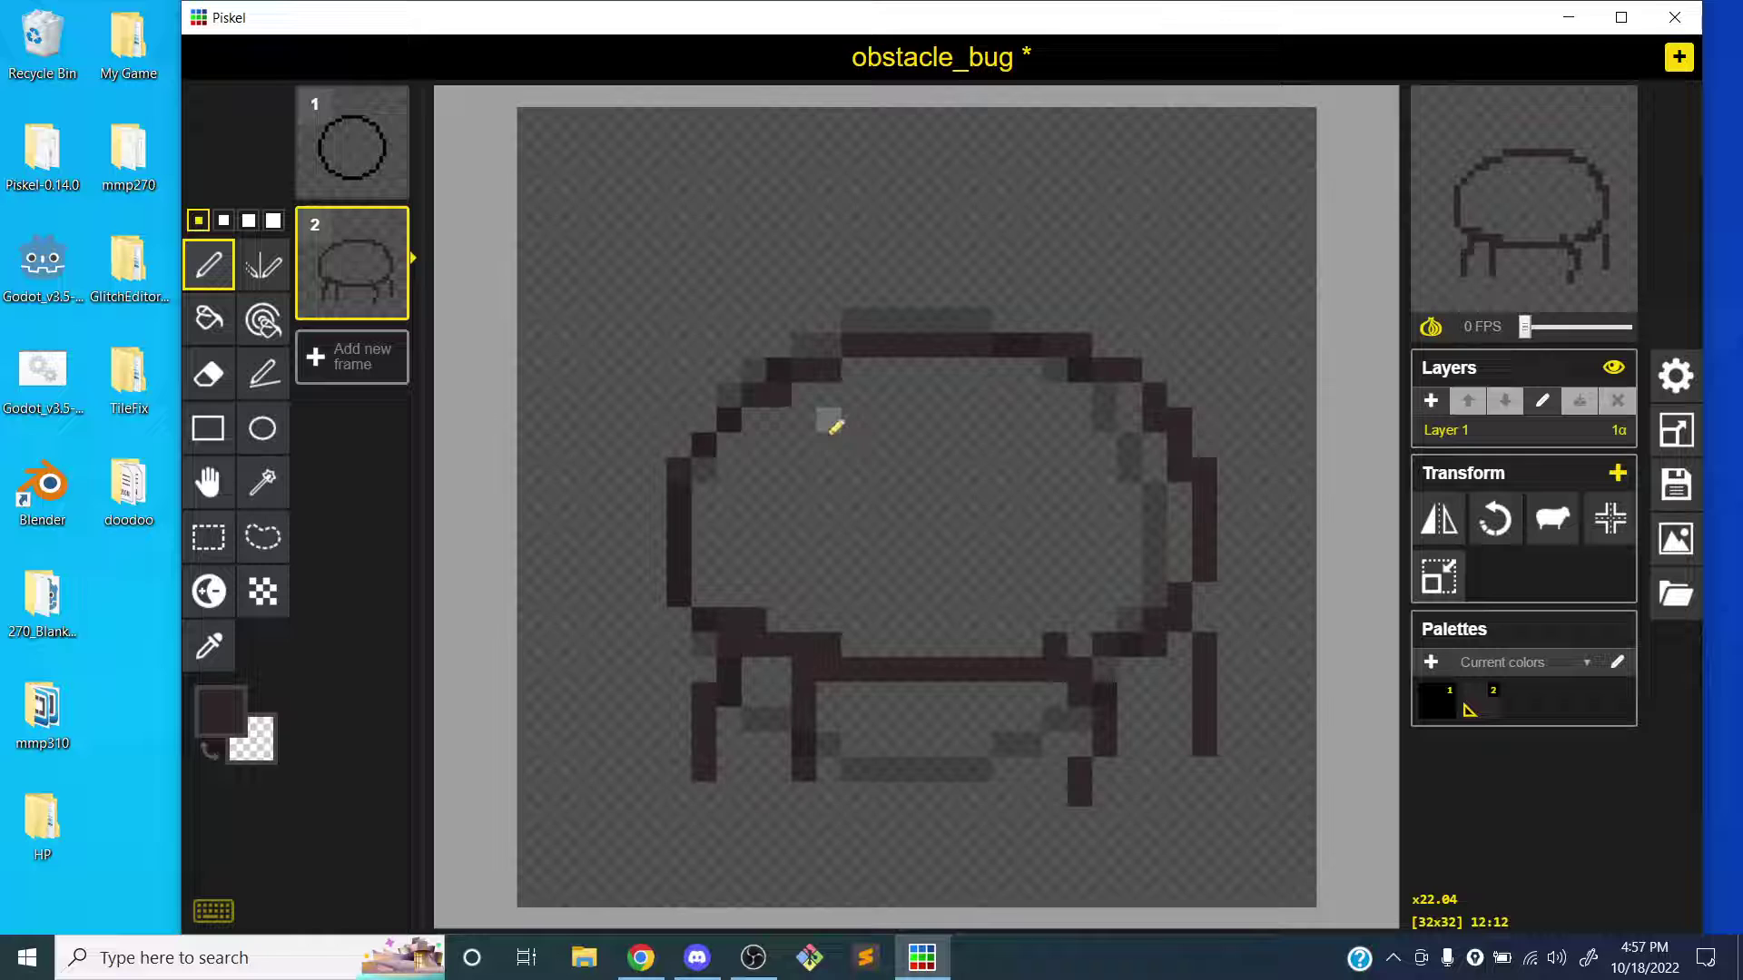
# - Draw two curled antennae on top of the body and bucket-fill the body dark brown
pyautogui.moveTo(829, 419)
pyautogui.mouseDown()
pyautogui.moveTo(802, 323)
pyautogui.moveTo(728, 198)
pyautogui.moveTo(641, 247)
pyautogui.moveTo(732, 222)
pyautogui.mouseUp()
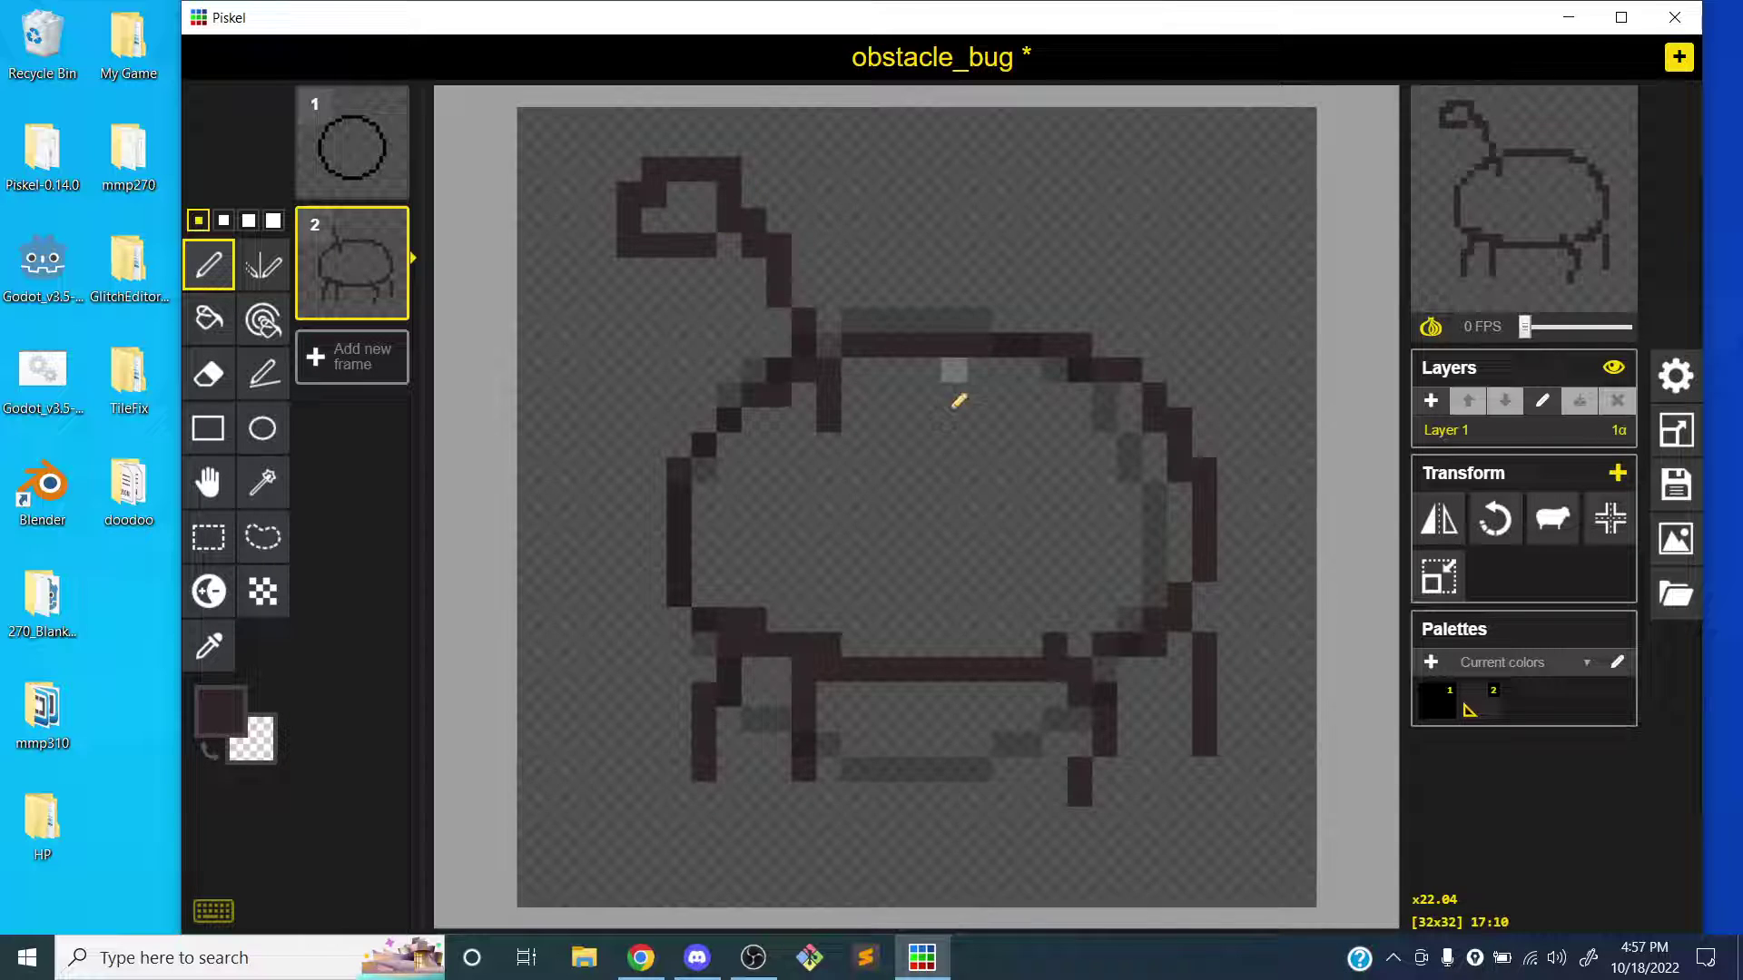
pyautogui.moveTo(954, 389)
pyautogui.mouseDown()
pyautogui.moveTo(910, 212)
pyautogui.moveTo(850, 164)
pyautogui.moveTo(838, 231)
pyautogui.moveTo(902, 204)
pyautogui.moveTo(874, 179)
pyautogui.moveTo(895, 286)
pyautogui.moveTo(878, 245)
pyautogui.moveTo(815, 214)
pyautogui.mouseUp()
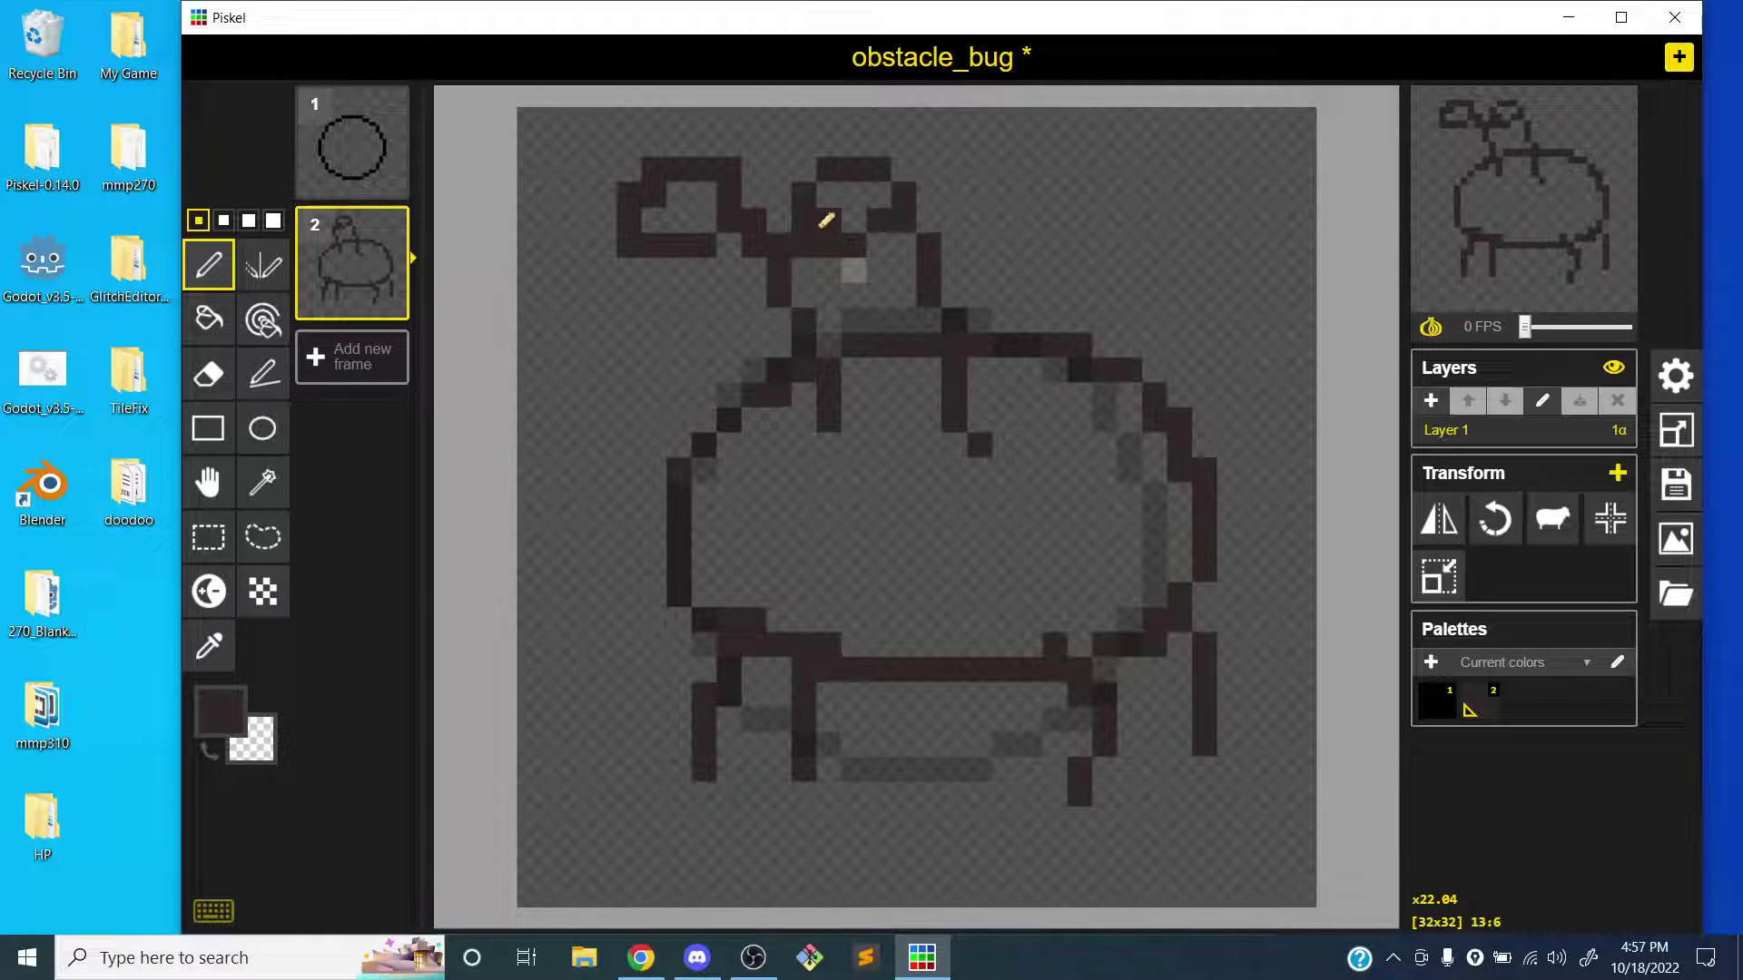
pyautogui.hotkey('ctrl', 'z')
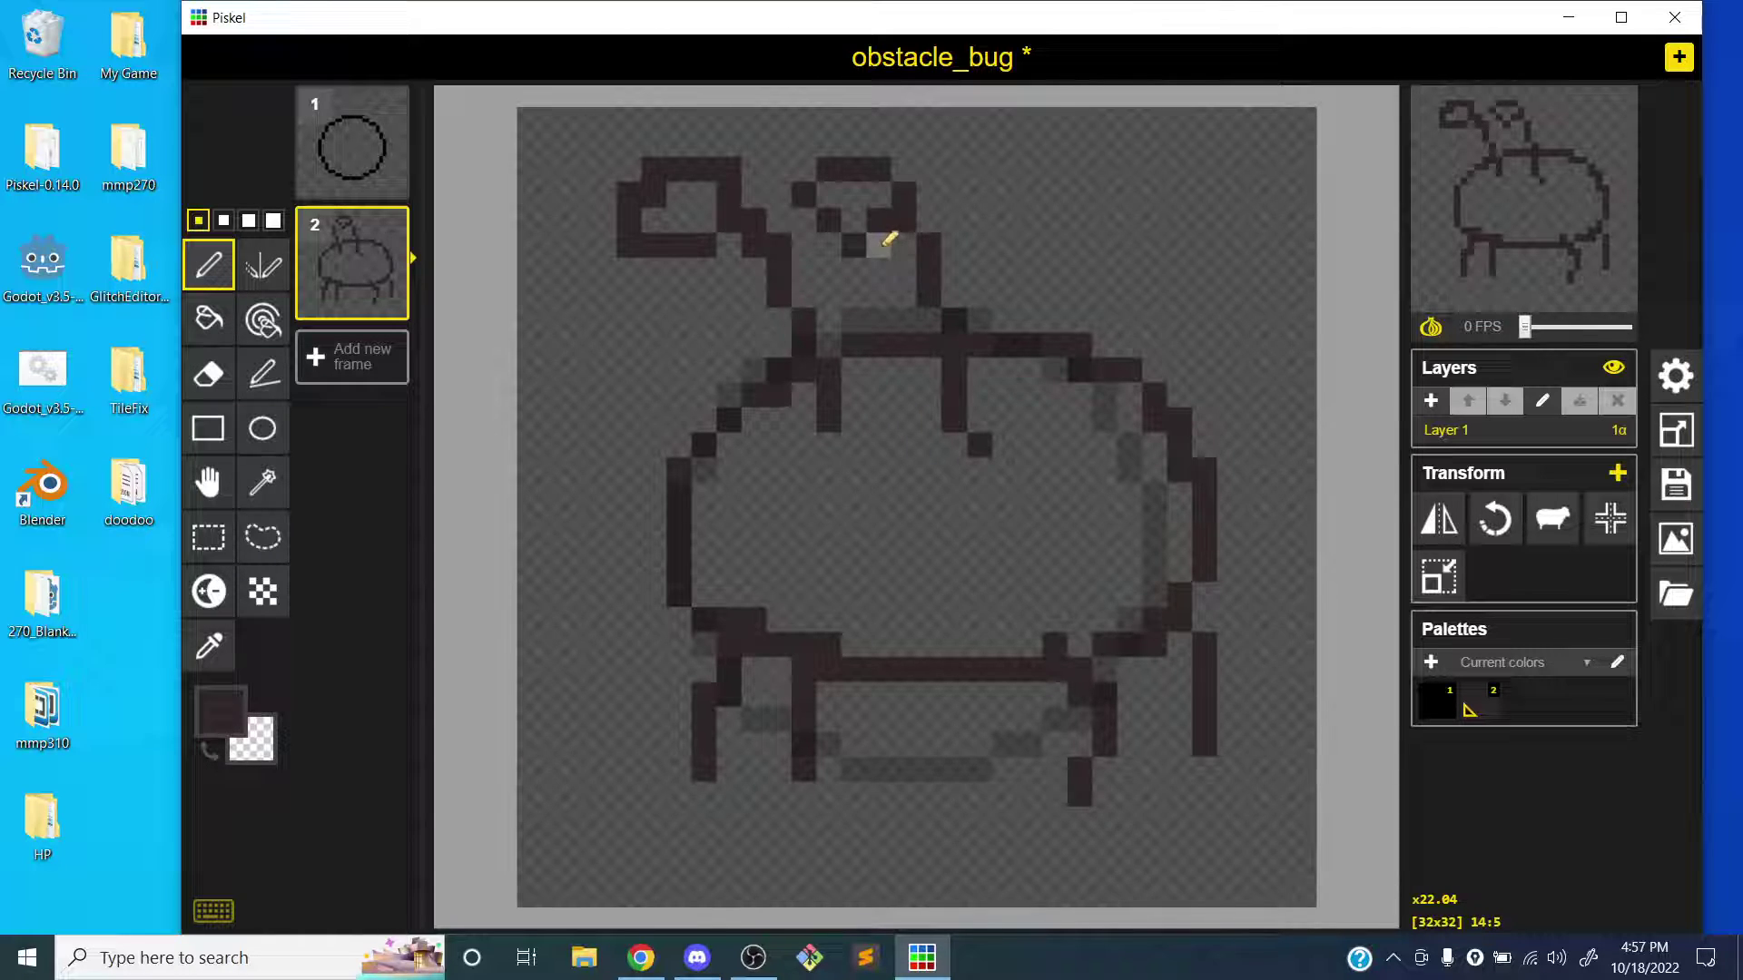
pyautogui.hotkey('ctrl', 'z')
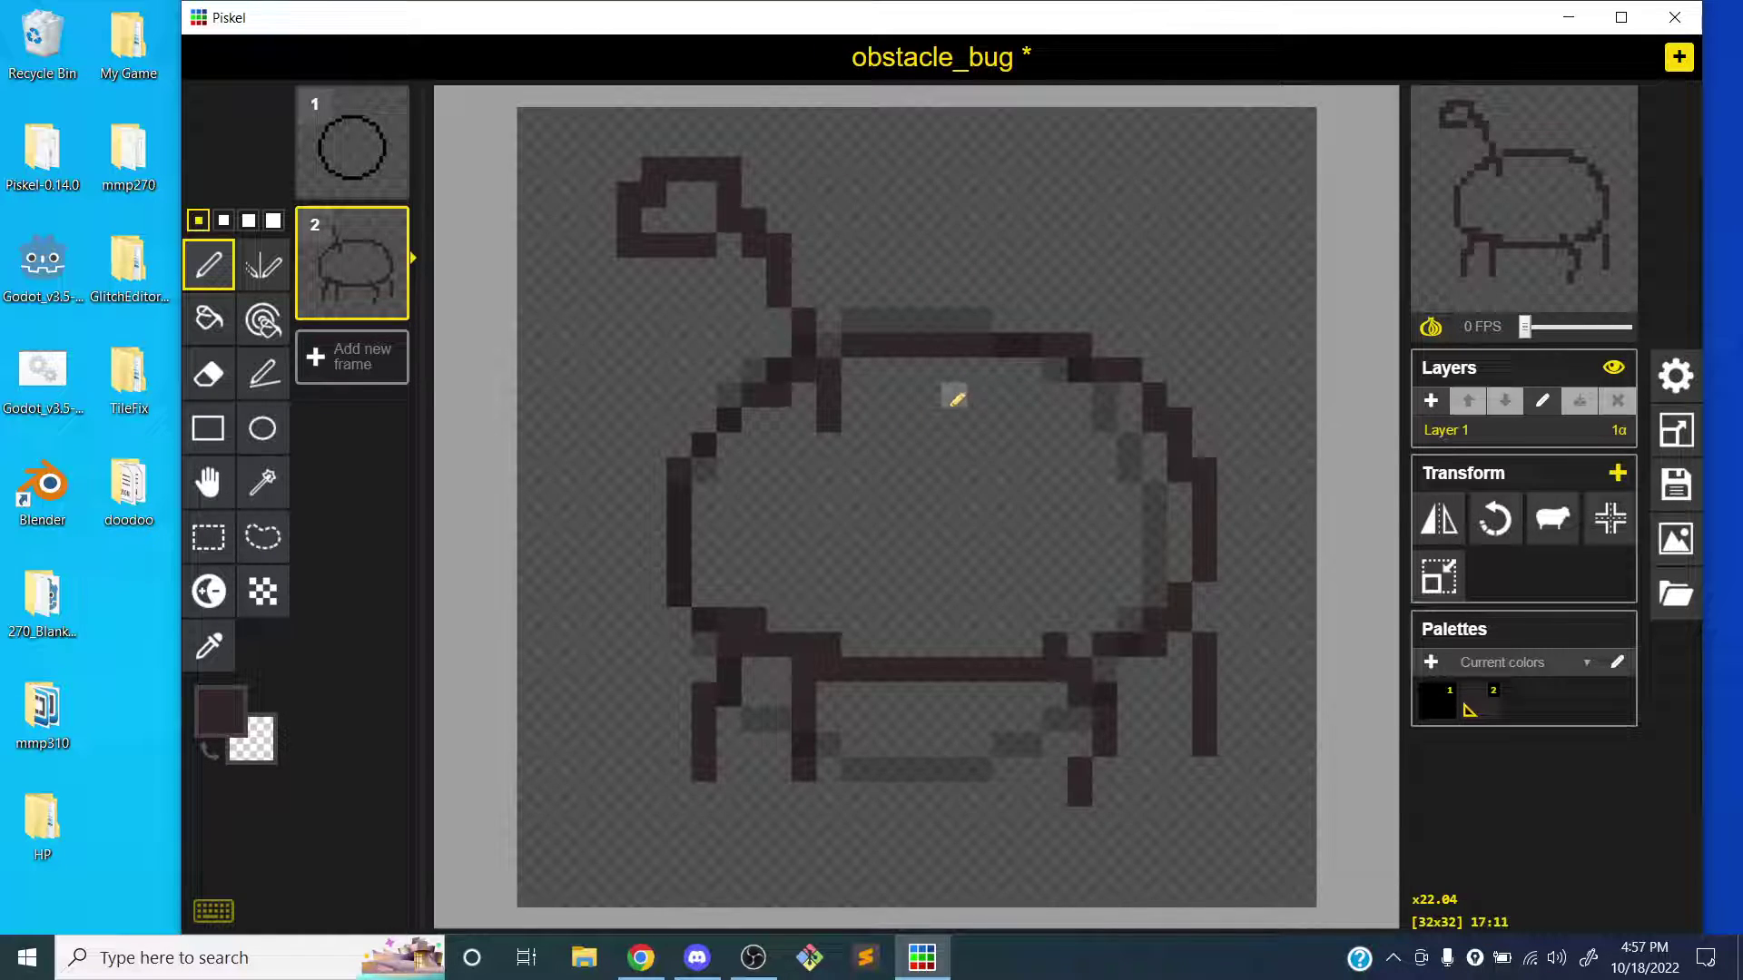
pyautogui.moveTo(951, 398)
pyautogui.mouseDown()
pyautogui.moveTo(925, 250)
pyautogui.moveTo(885, 197)
pyautogui.moveTo(829, 199)
pyautogui.moveTo(821, 134)
pyautogui.moveTo(882, 143)
pyautogui.moveTo(855, 195)
pyautogui.mouseUp()
pyautogui.hotkey('ctrl', 'z')
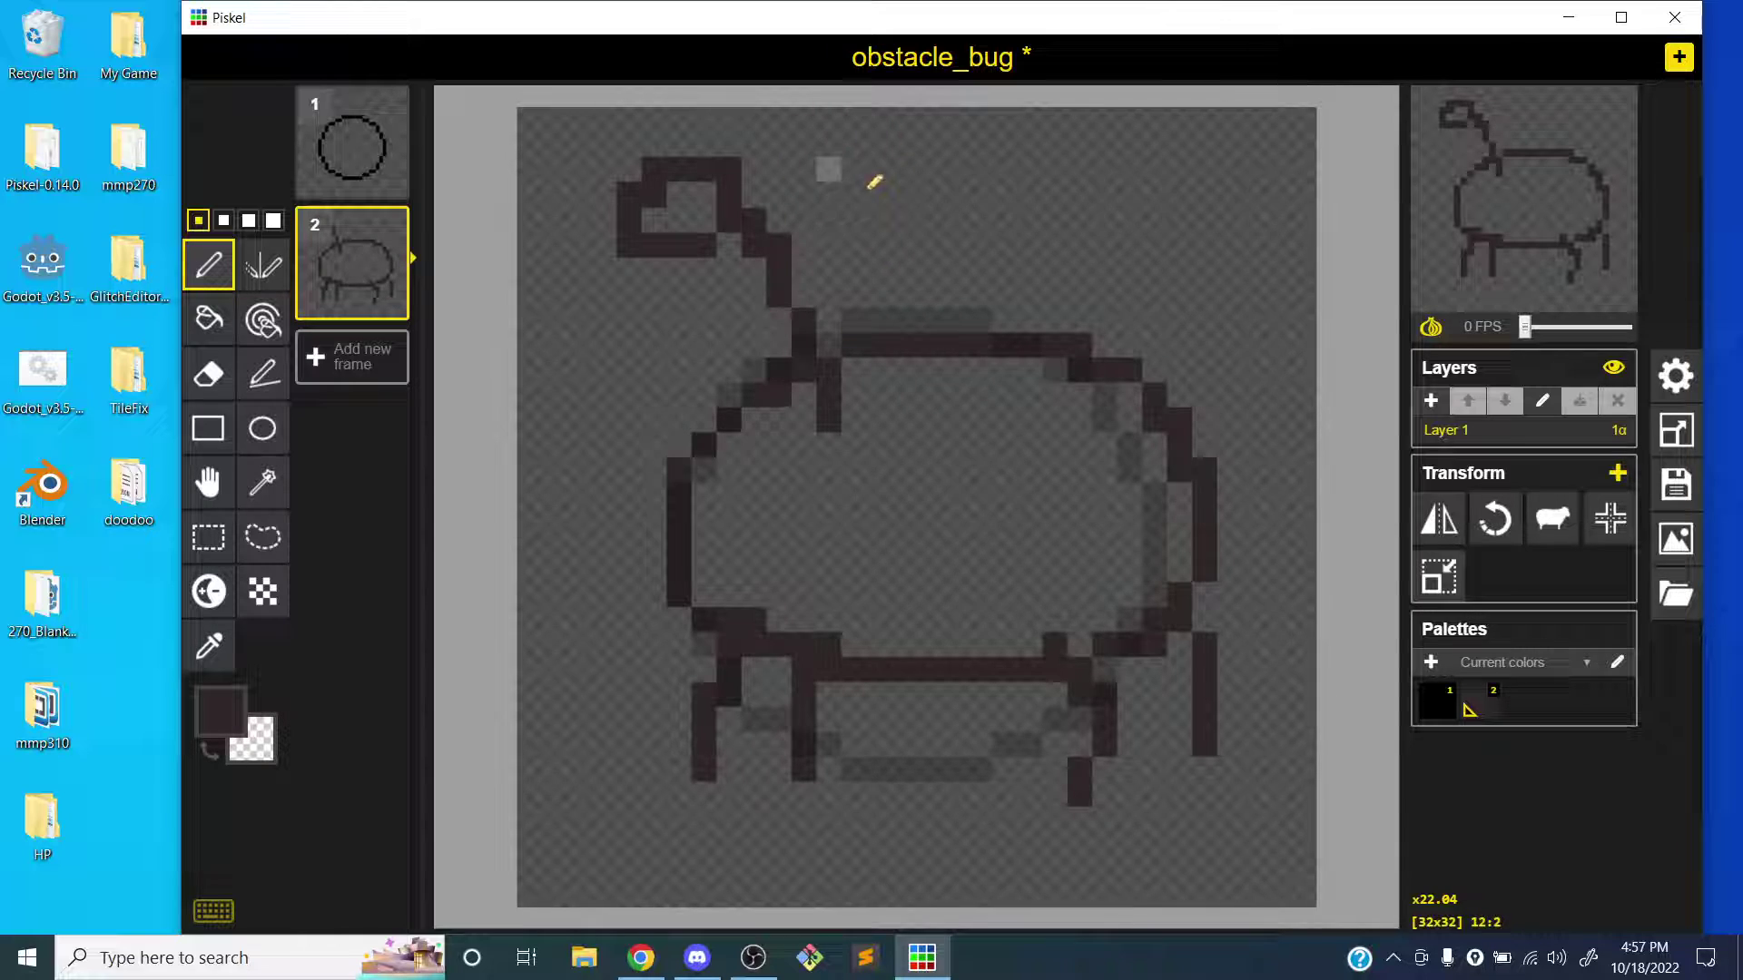
pyautogui.moveTo(952, 417)
pyautogui.mouseDown()
pyautogui.moveTo(910, 219)
pyautogui.moveTo(821, 179)
pyautogui.moveTo(886, 137)
pyautogui.moveTo(909, 175)
pyautogui.moveTo(875, 209)
pyautogui.moveTo(927, 334)
pyautogui.mouseUp()
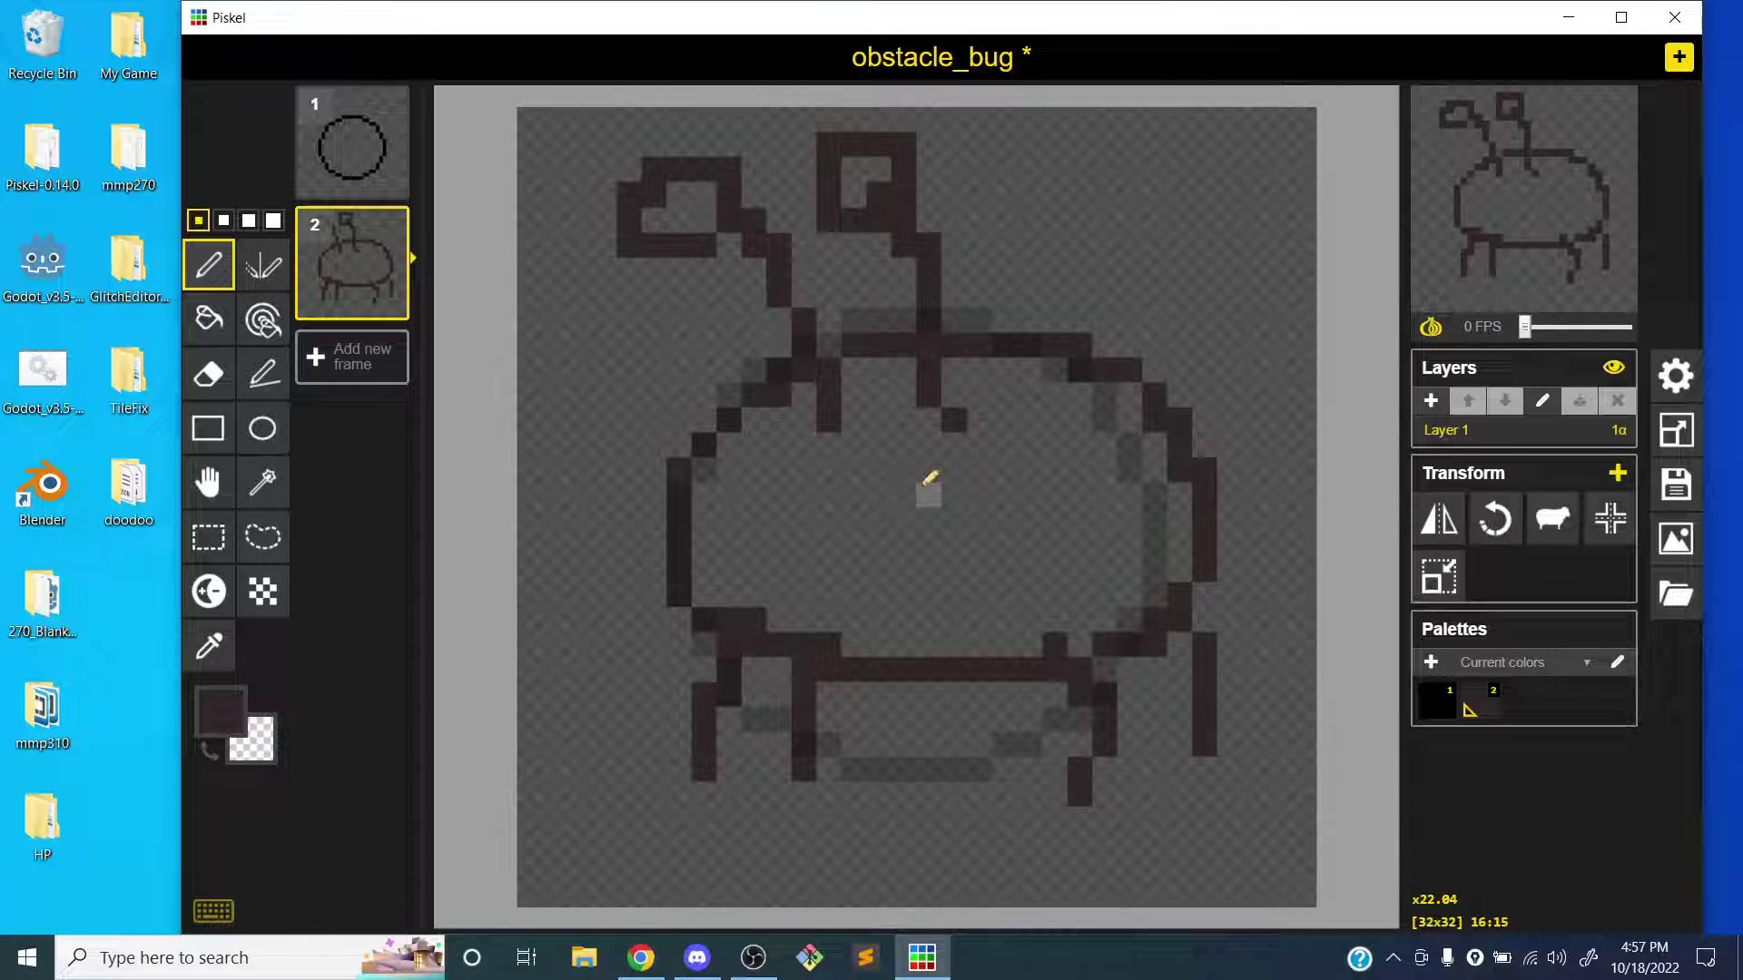
pyautogui.press('b')
pyautogui.click(926, 504)
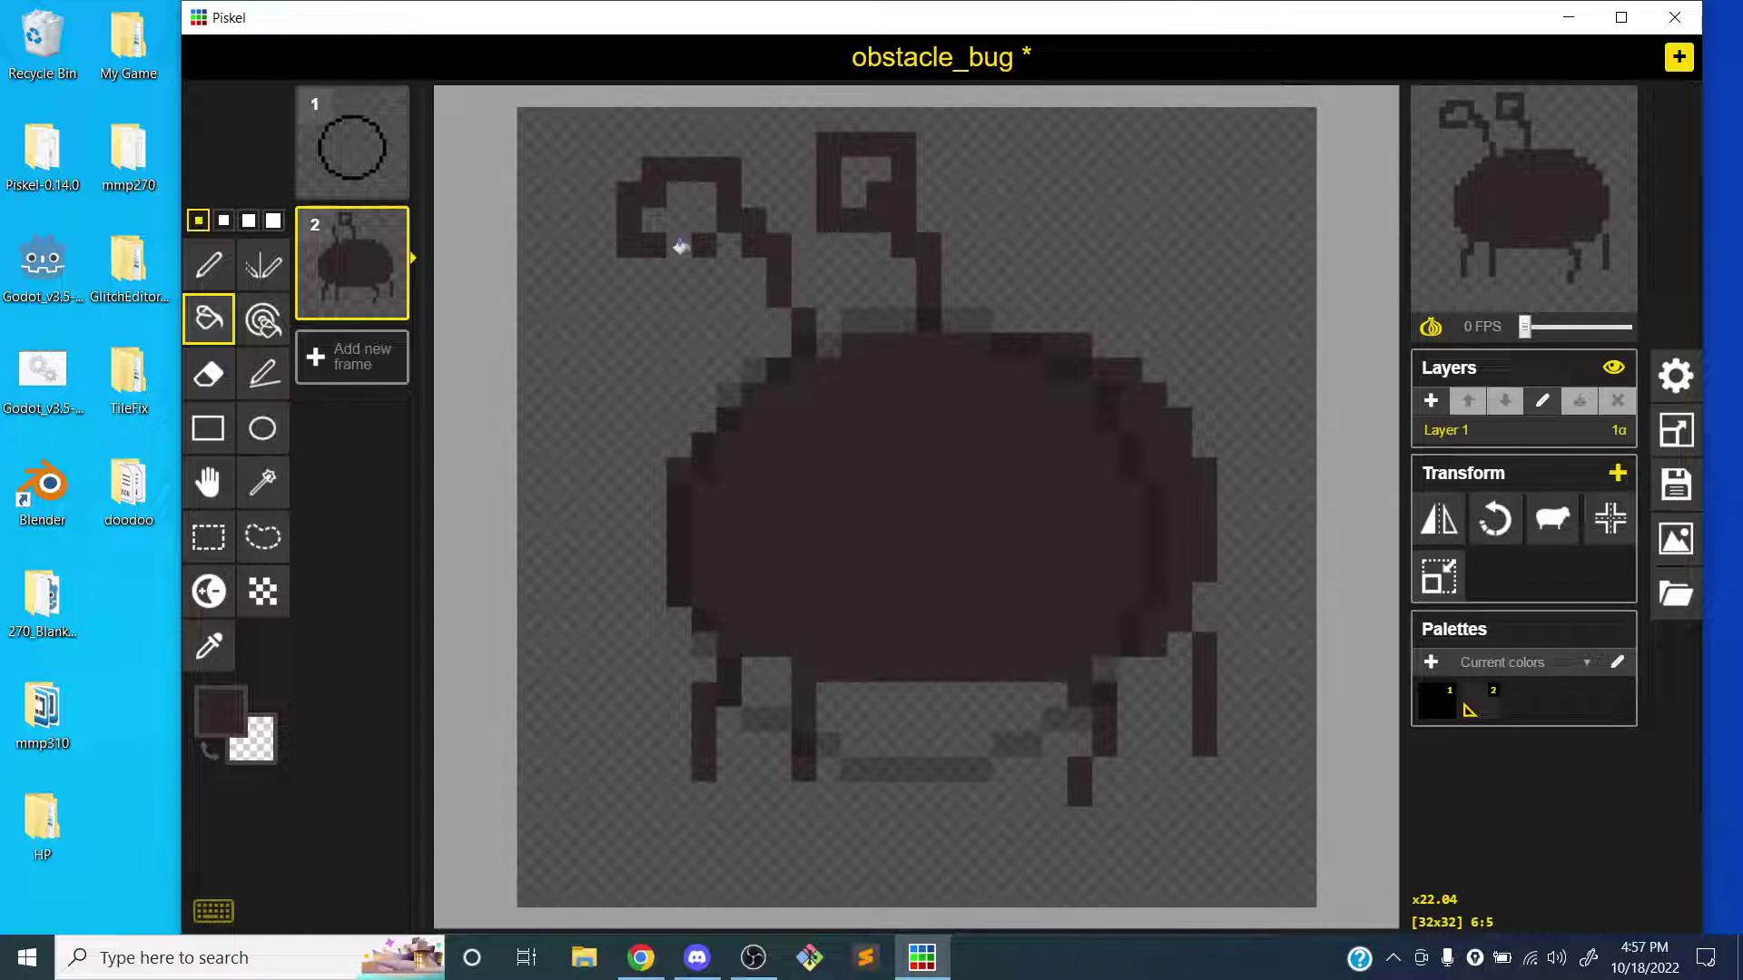
# - Fill both antenna loops with muted red #9a4444 and turn off onion skin
pyautogui.click(221, 708)
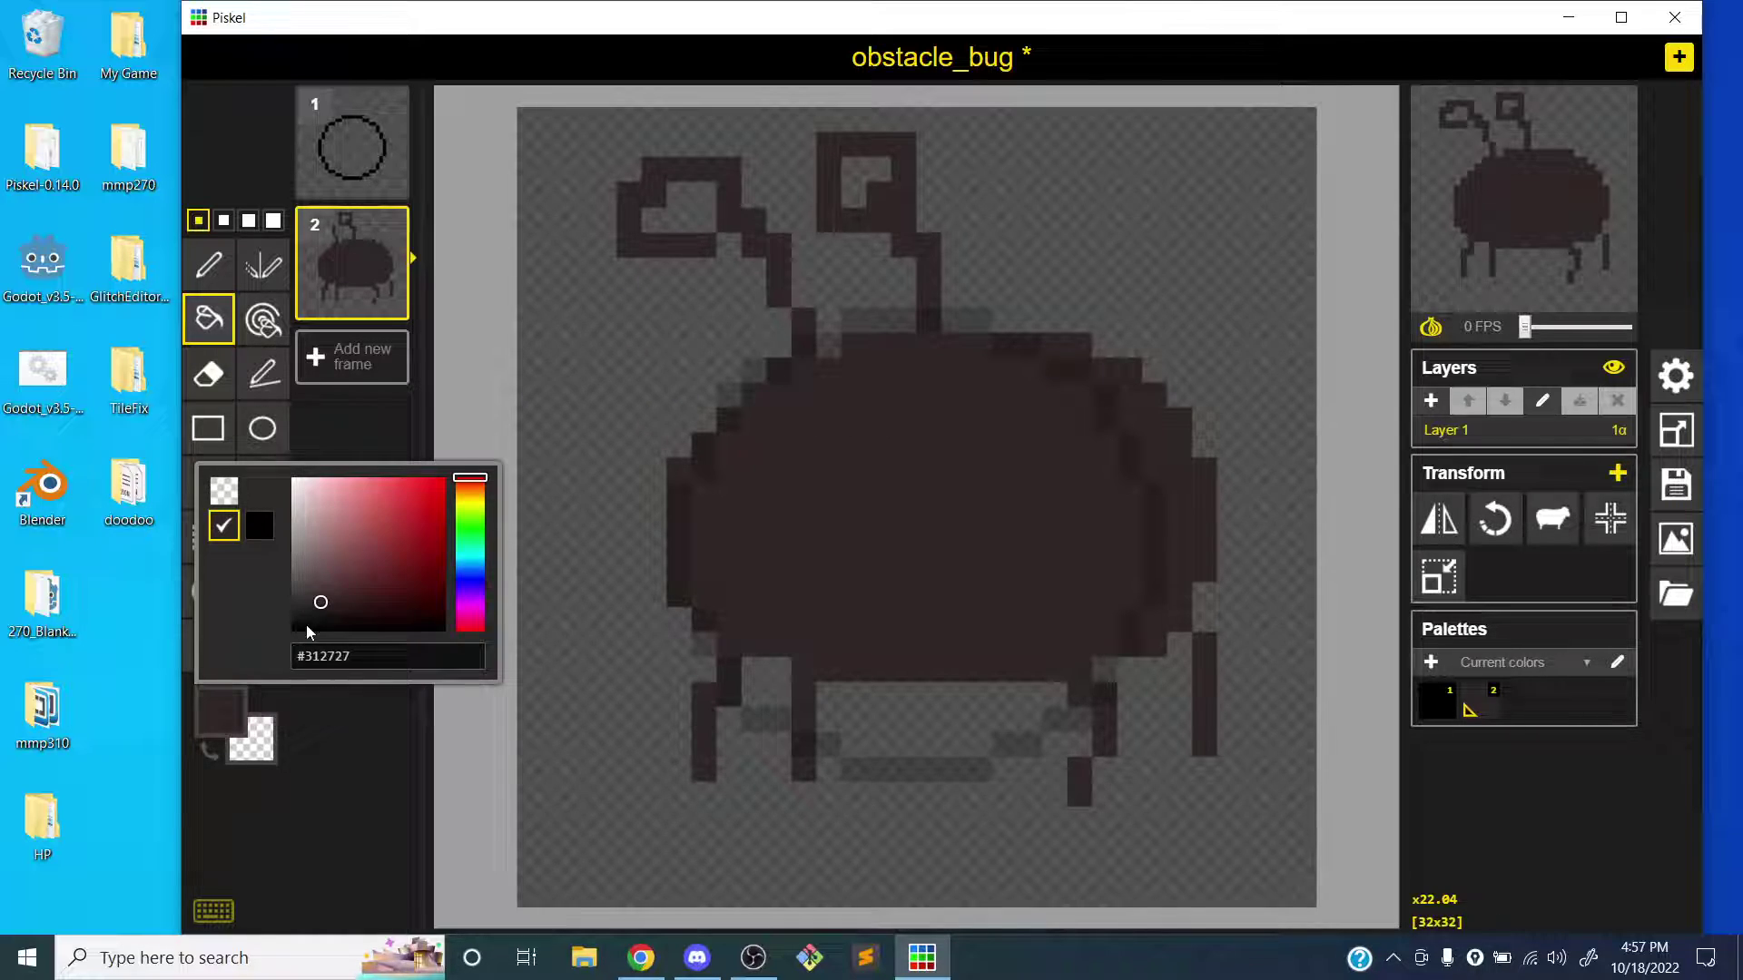
pyautogui.click(377, 538)
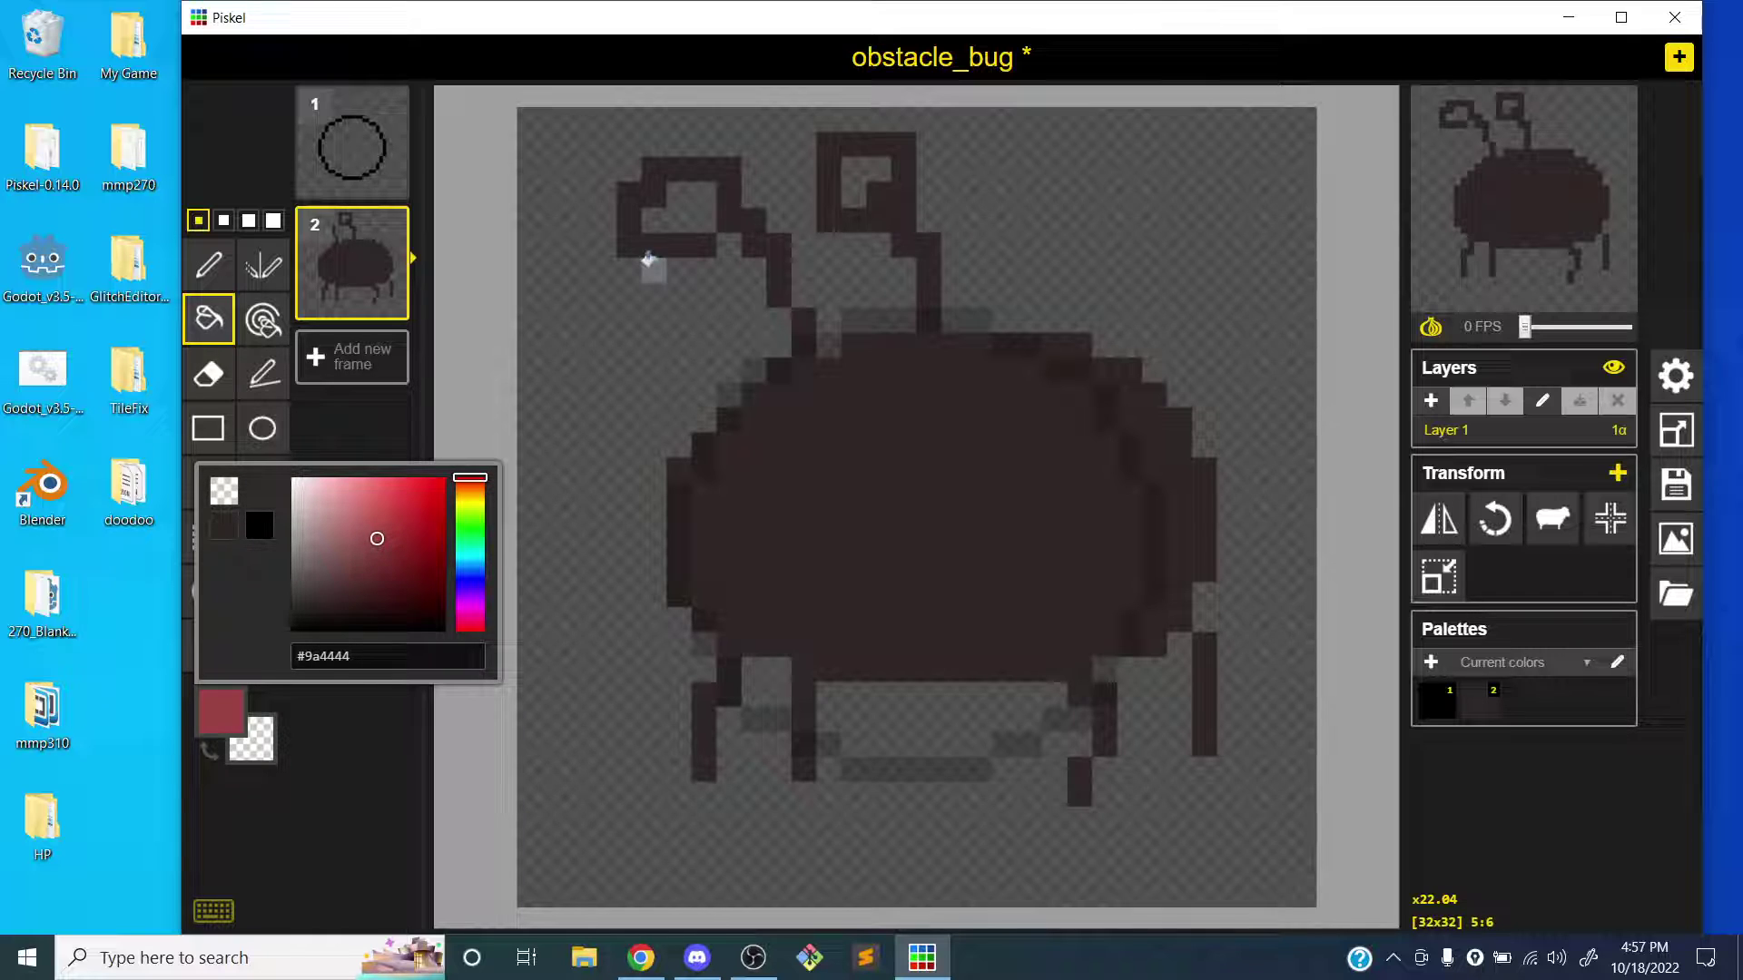
pyautogui.click(669, 203)
pyautogui.click(851, 169)
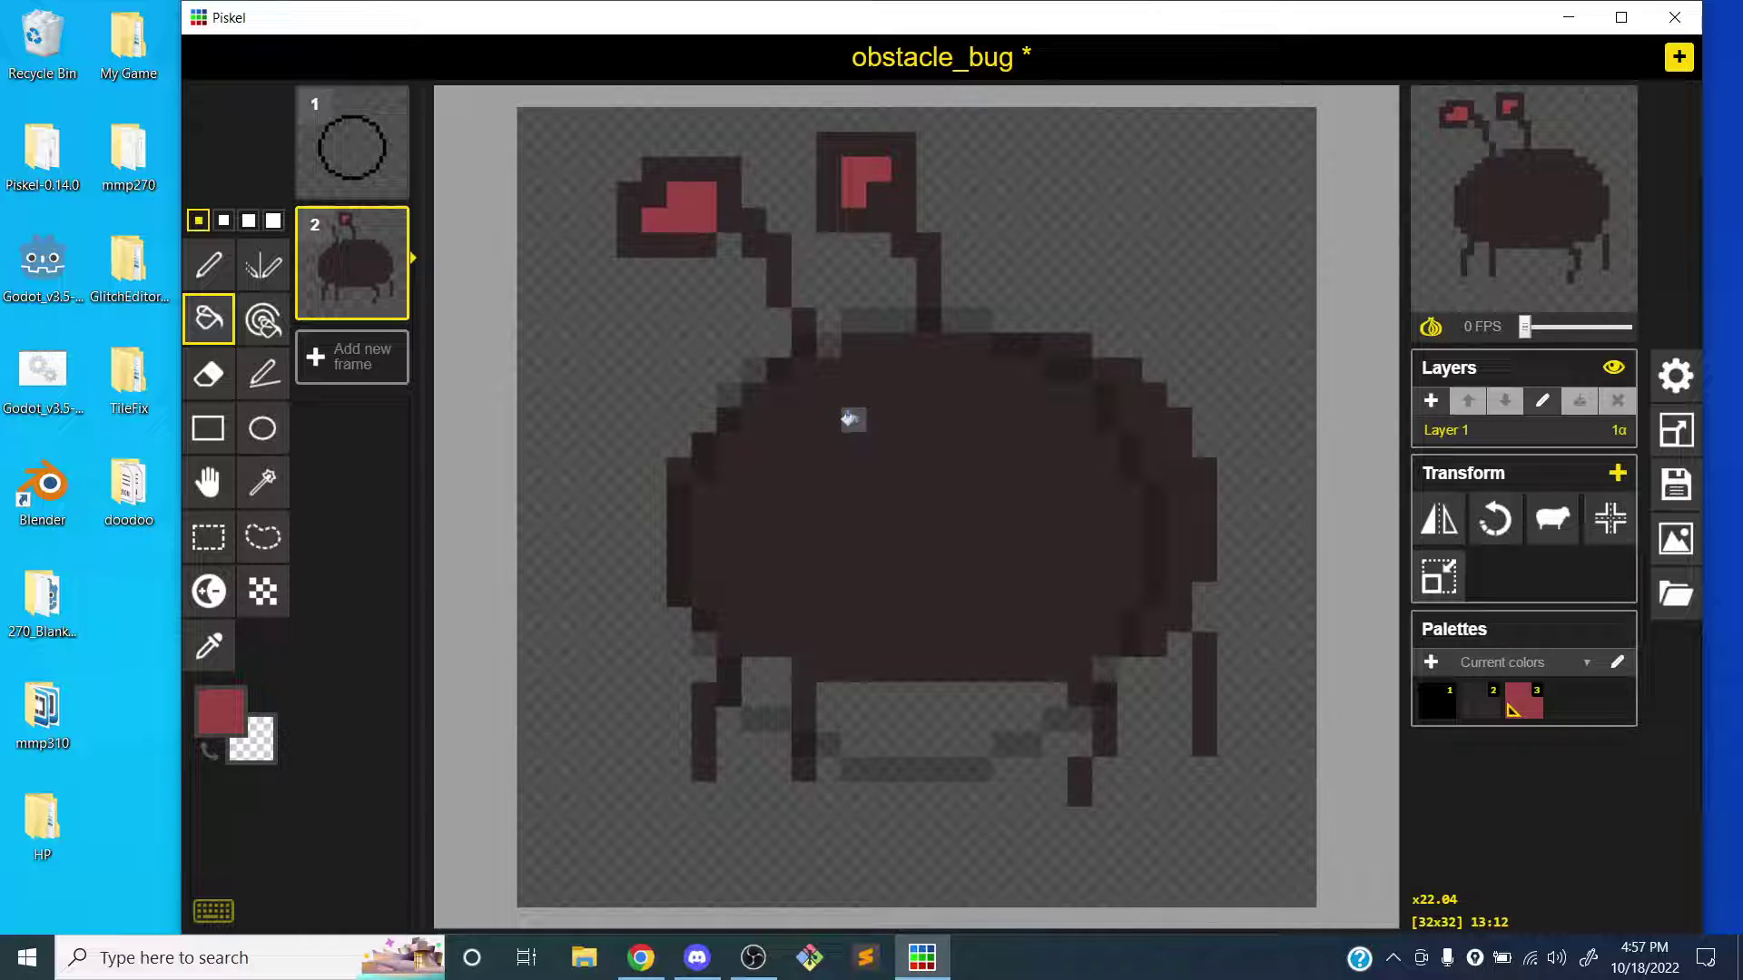
pyautogui.click(1438, 340)
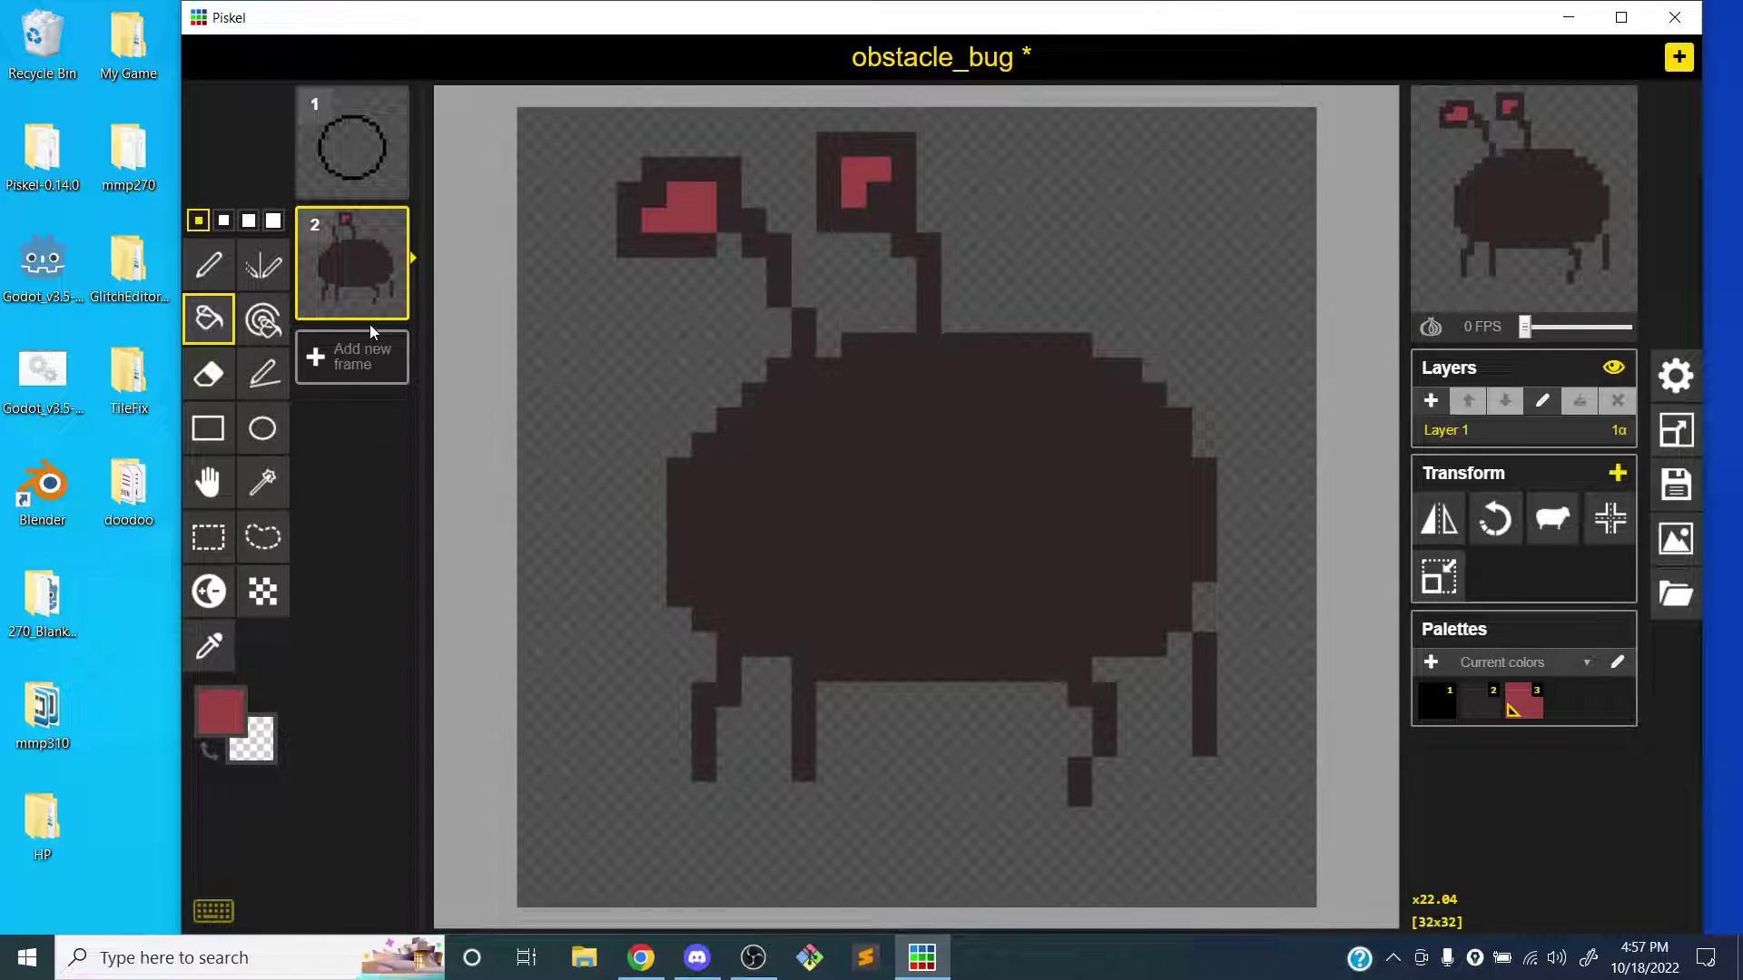
# - Duplicate the bug frame, delete the circle frame, and erase the antennae from the new frame 2
pyautogui.click(388, 304)
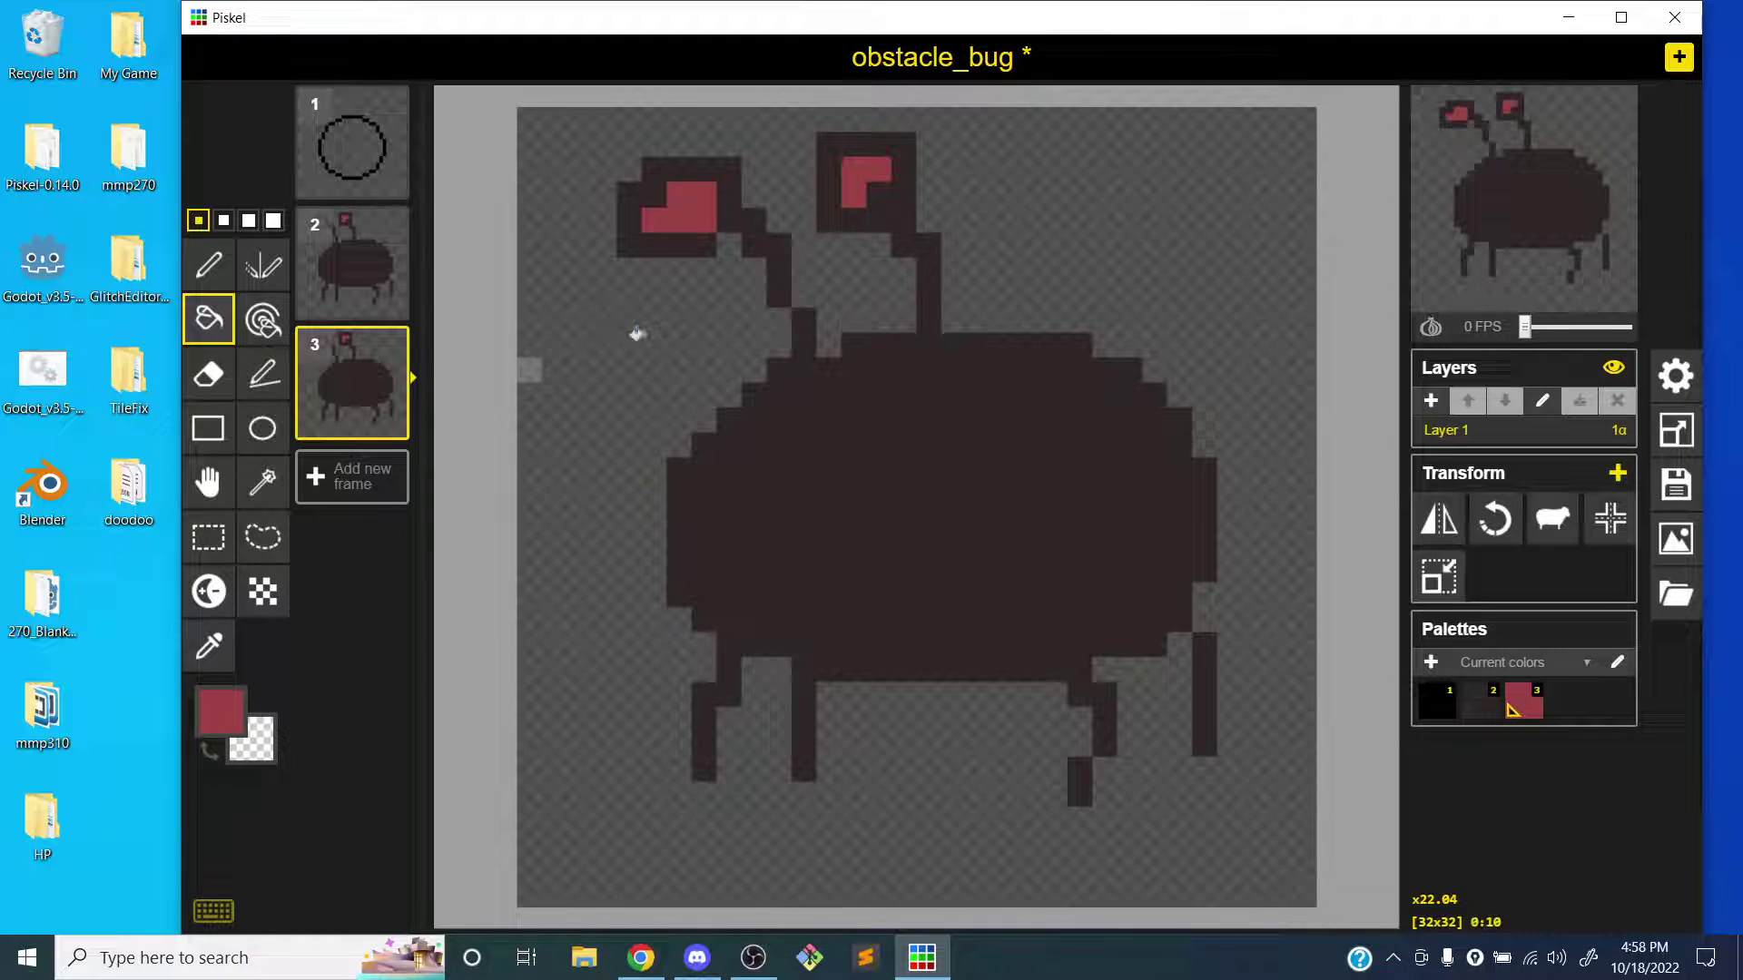
pyautogui.click(389, 106)
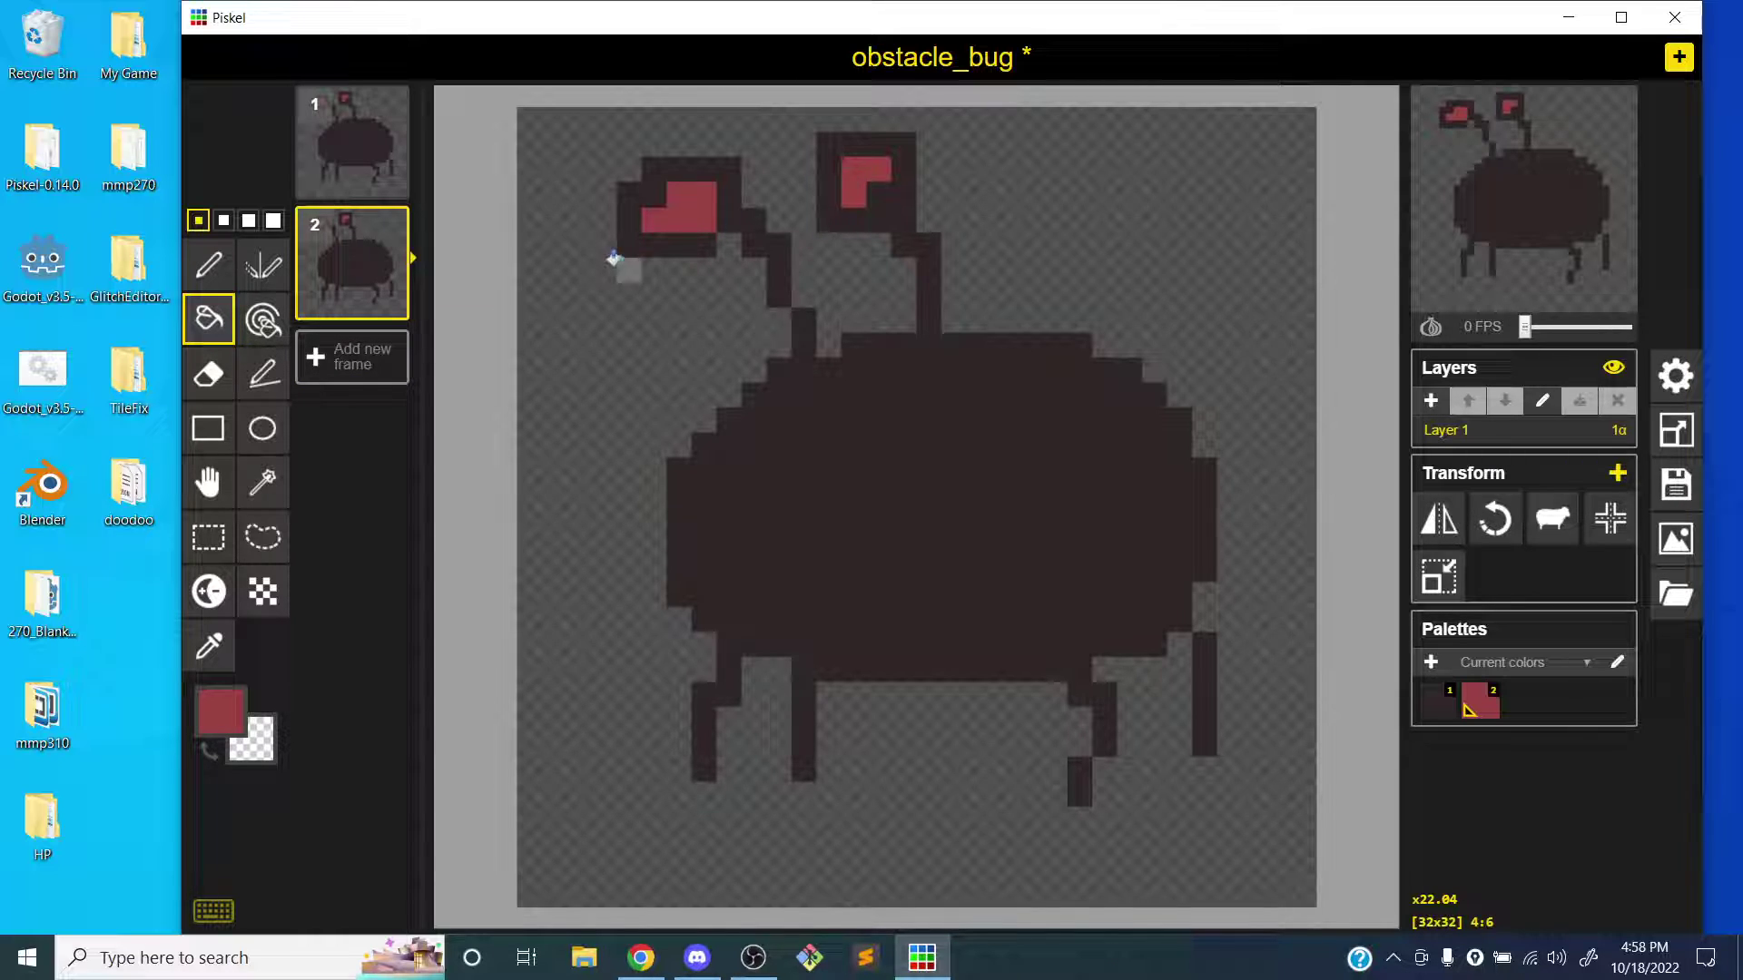
pyautogui.press('e')
pyautogui.moveTo(654, 218)
pyautogui.mouseDown()
pyautogui.moveTo(653, 178)
pyautogui.moveTo(639, 238)
pyautogui.moveTo(655, 202)
pyautogui.moveTo(708, 186)
pyautogui.moveTo(700, 228)
pyautogui.moveTo(733, 180)
pyautogui.moveTo(741, 211)
pyautogui.moveTo(789, 240)
pyautogui.moveTo(813, 327)
pyautogui.moveTo(778, 275)
pyautogui.moveTo(1032, 272)
pyautogui.moveTo(939, 311)
pyautogui.moveTo(932, 233)
pyautogui.moveTo(904, 225)
pyautogui.moveTo(909, 248)
pyautogui.moveTo(917, 199)
pyautogui.moveTo(890, 197)
pyautogui.moveTo(889, 177)
pyautogui.moveTo(837, 207)
pyautogui.moveTo(837, 147)
pyautogui.mouseUp()
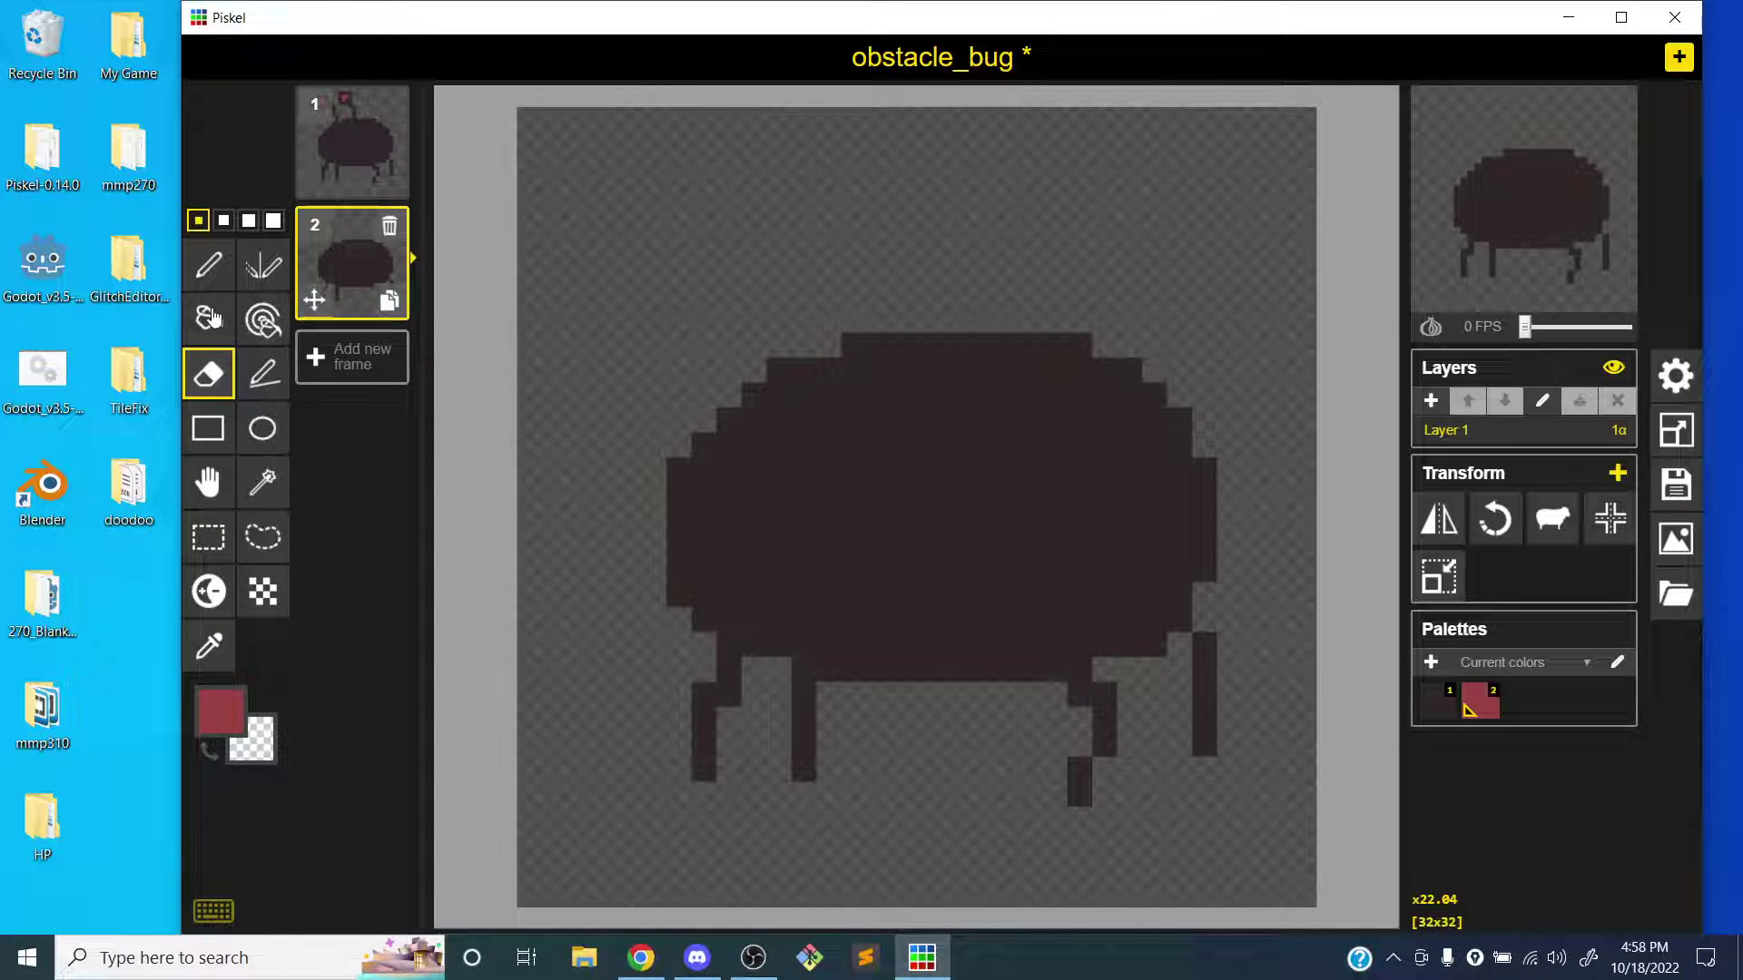
# - With onion skin on, draw two dark brown antennae with square flags on frame 2's bug
pyautogui.click(1431, 327)
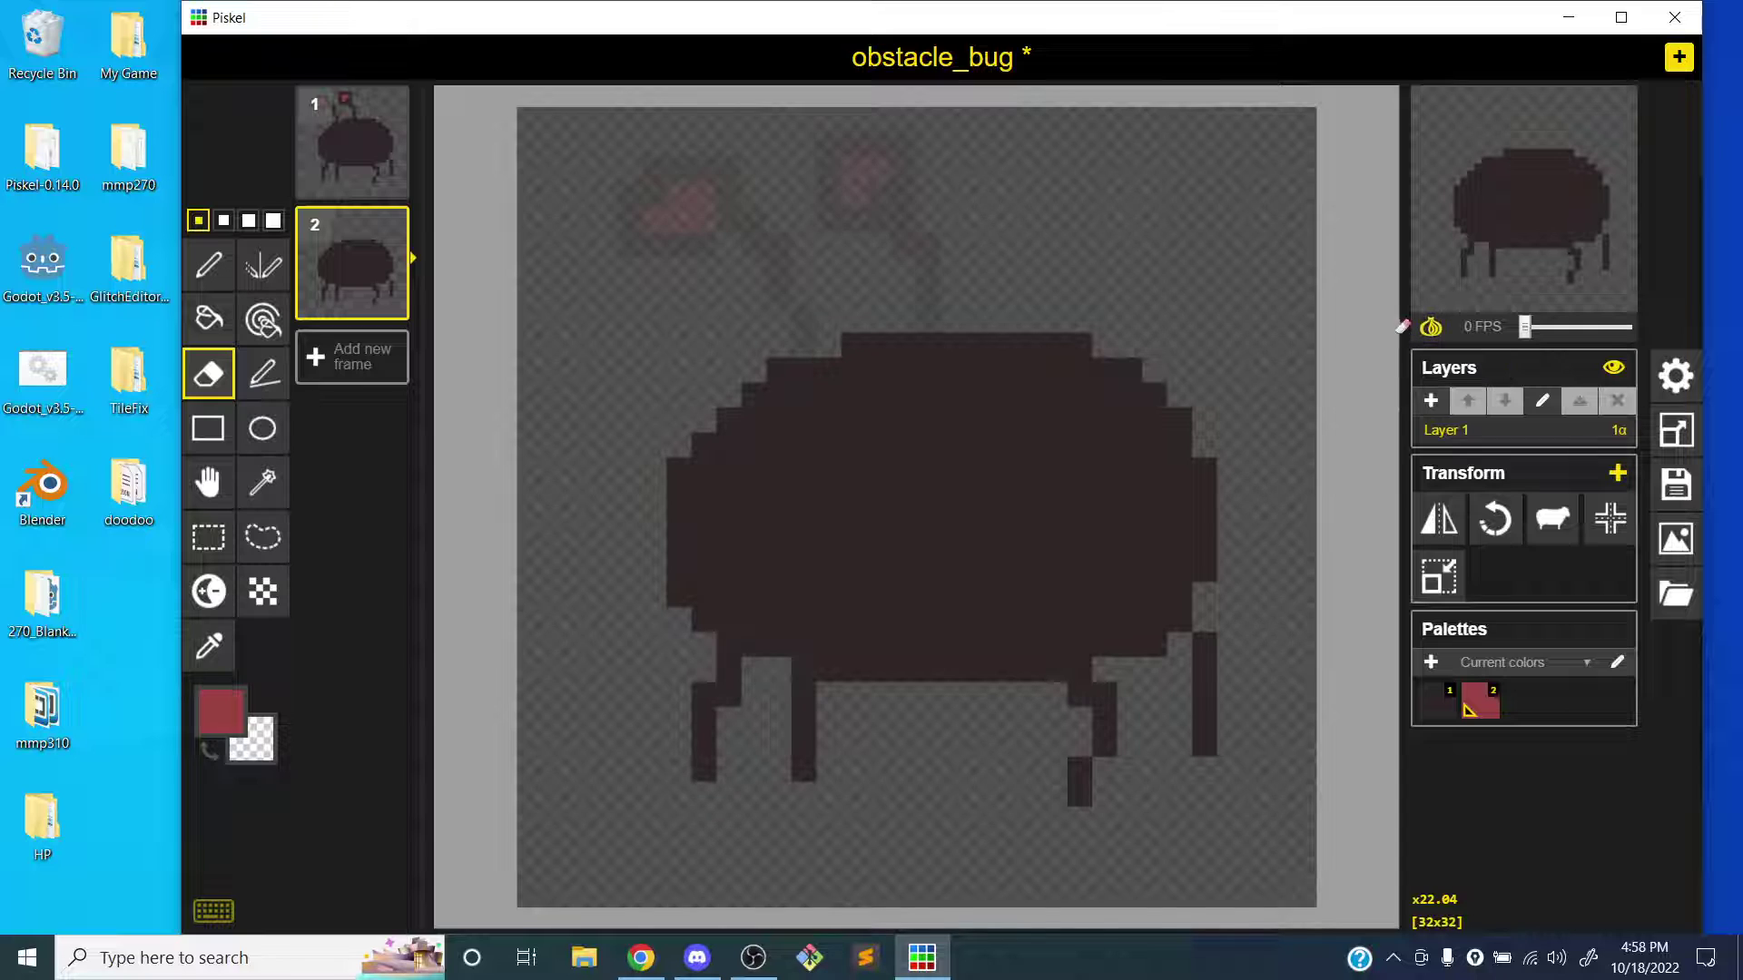
pyautogui.click(209, 264)
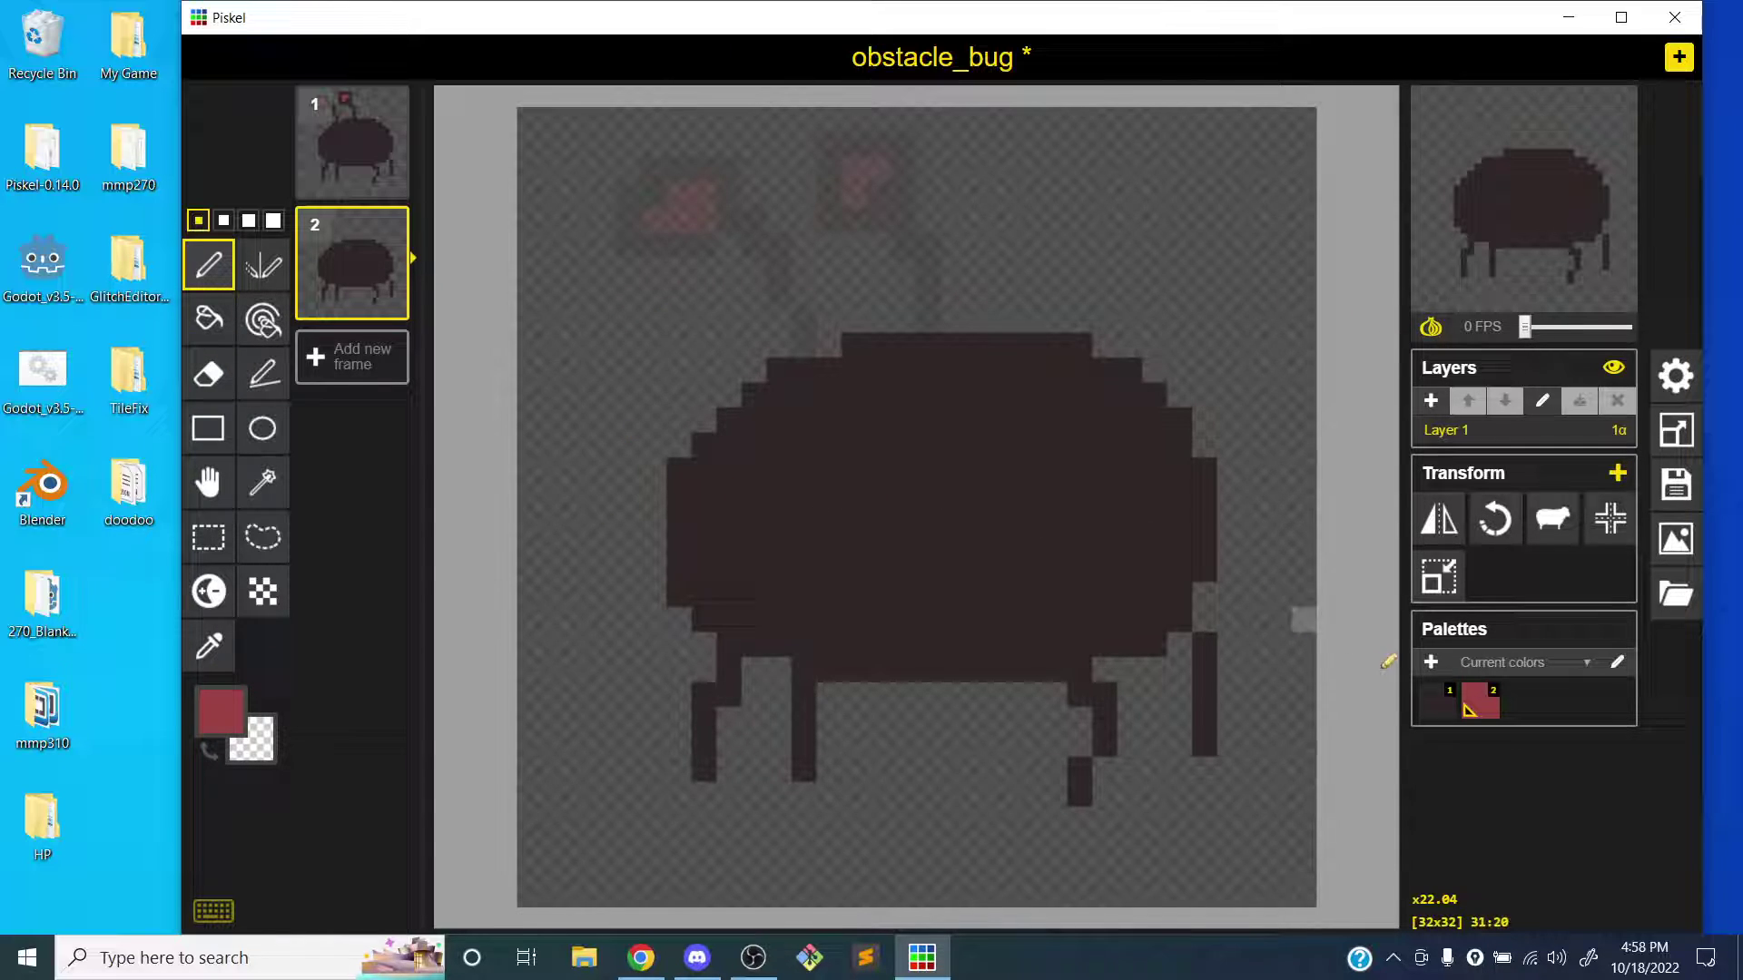
pyautogui.click(1432, 711)
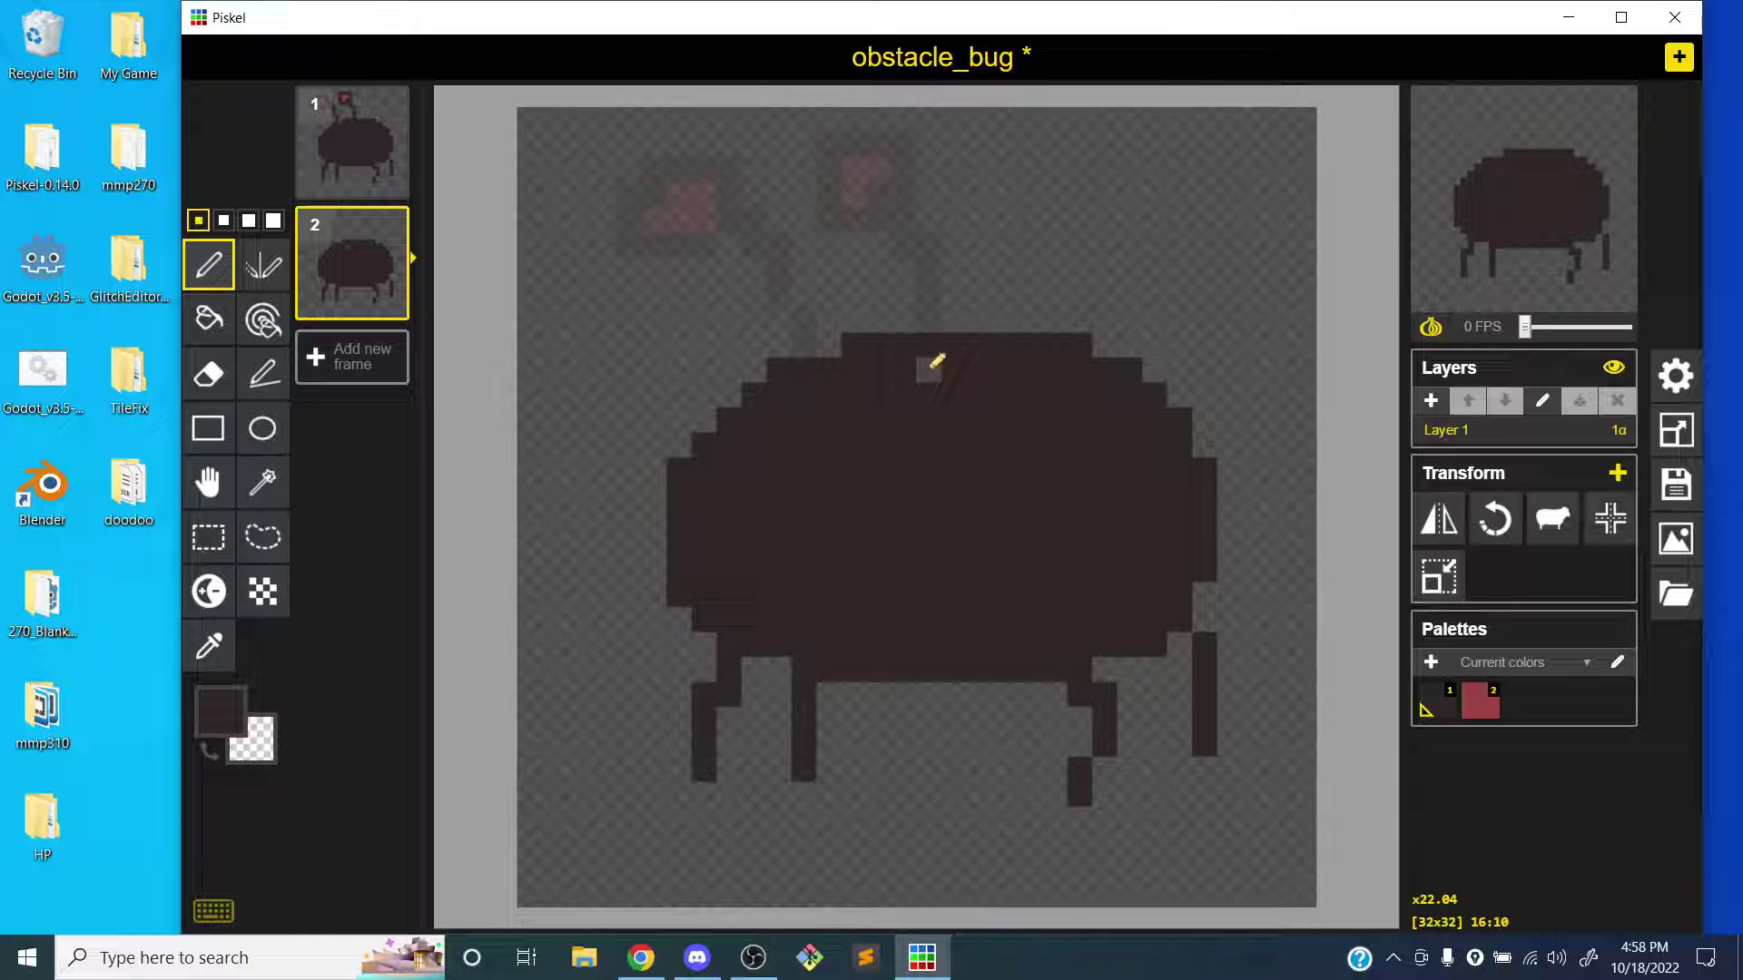
pyautogui.moveTo(932, 366)
pyautogui.mouseDown()
pyautogui.moveTo(934, 258)
pyautogui.moveTo(982, 180)
pyautogui.moveTo(1037, 201)
pyautogui.moveTo(1016, 252)
pyautogui.moveTo(935, 245)
pyautogui.mouseUp()
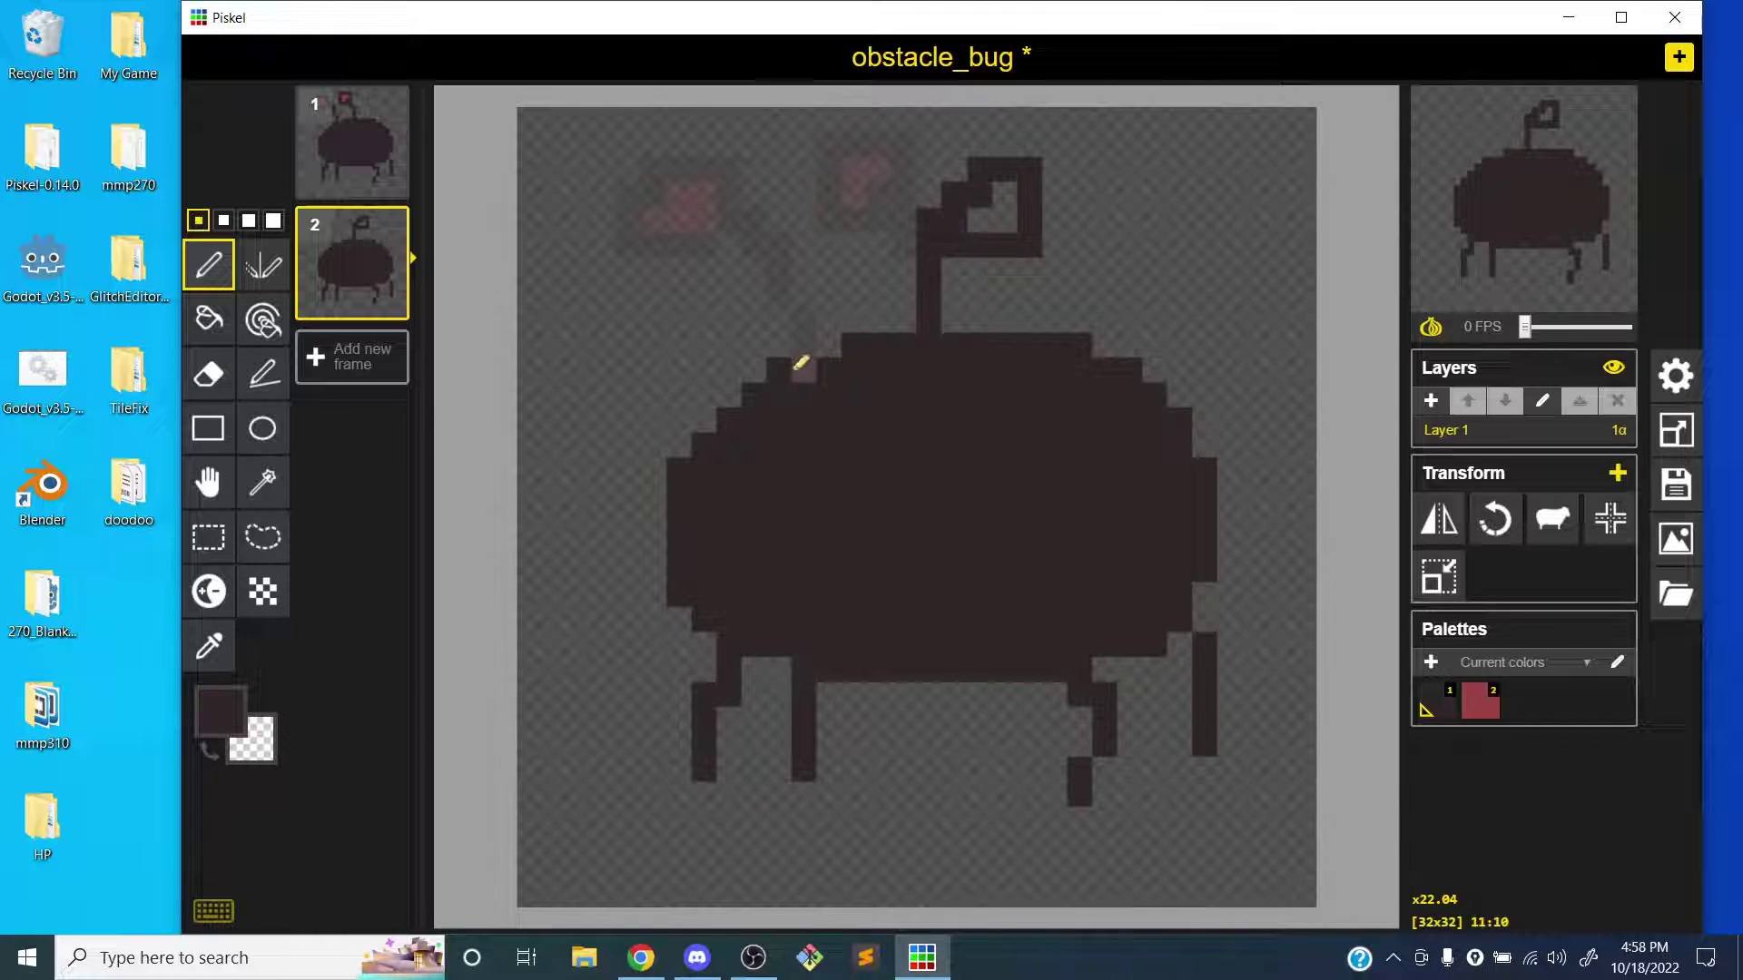
pyautogui.moveTo(801, 363)
pyautogui.mouseDown()
pyautogui.moveTo(801, 266)
pyautogui.moveTo(844, 172)
pyautogui.moveTo(881, 209)
pyautogui.moveTo(822, 259)
pyautogui.mouseUp()
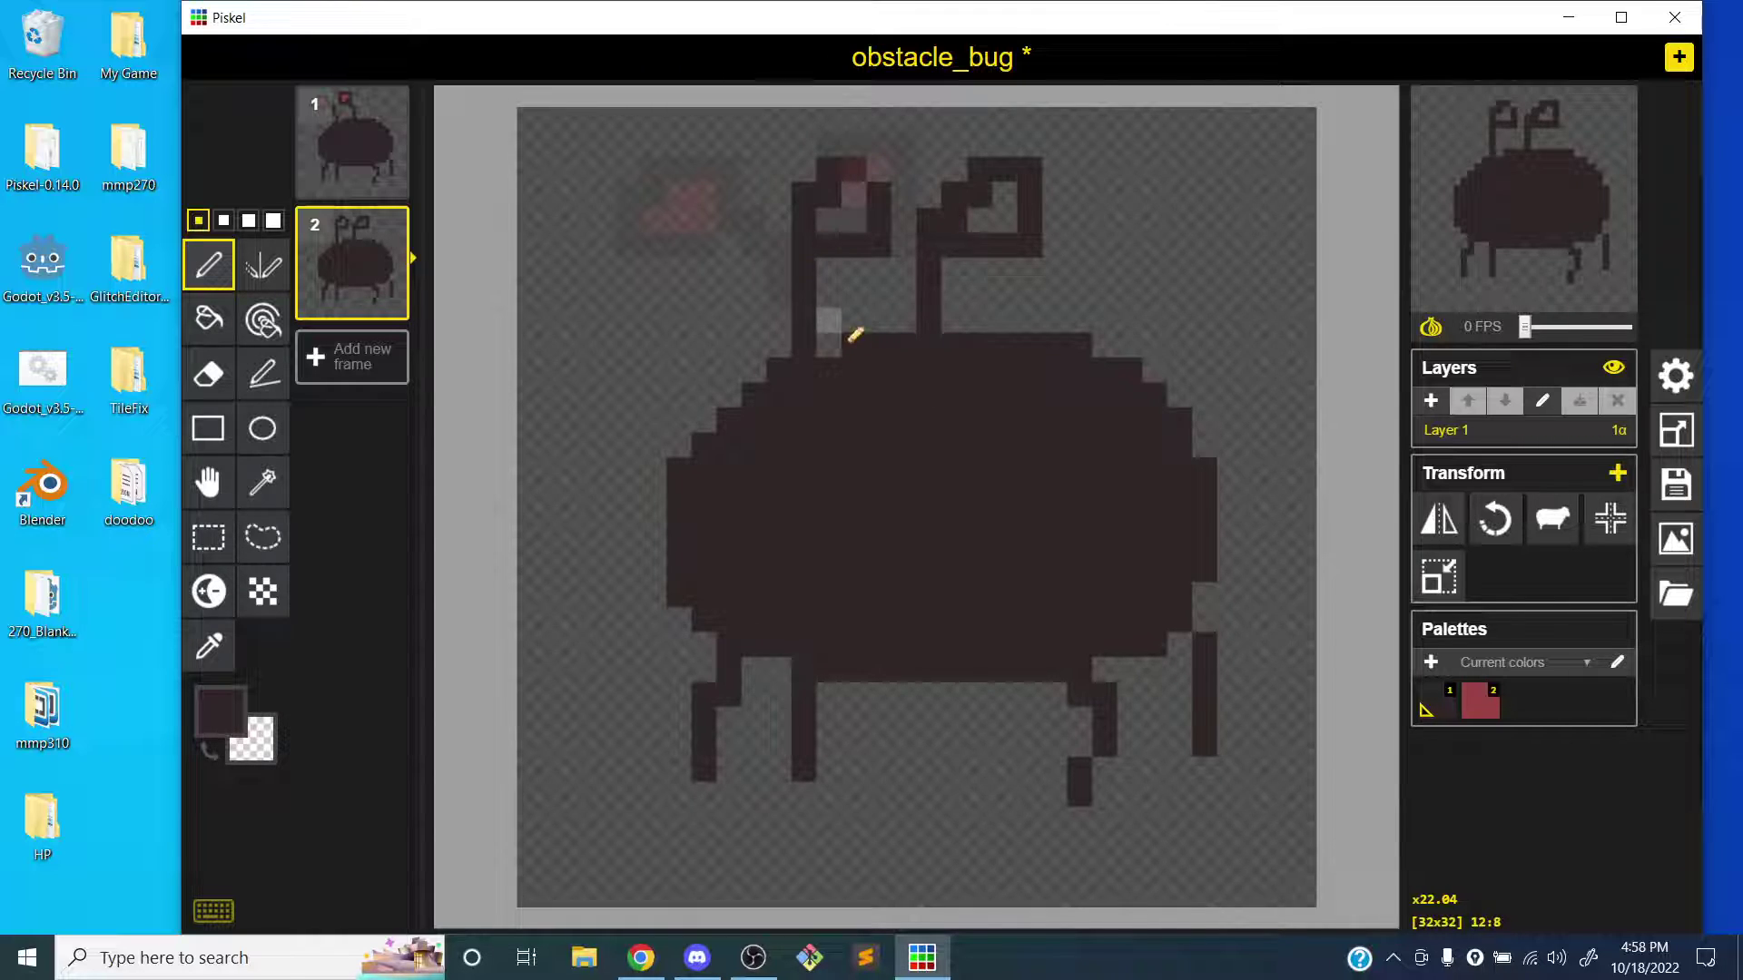
pyautogui.click(854, 345)
# - Bucket-fill both antenna flags with red
pyautogui.click(1475, 720)
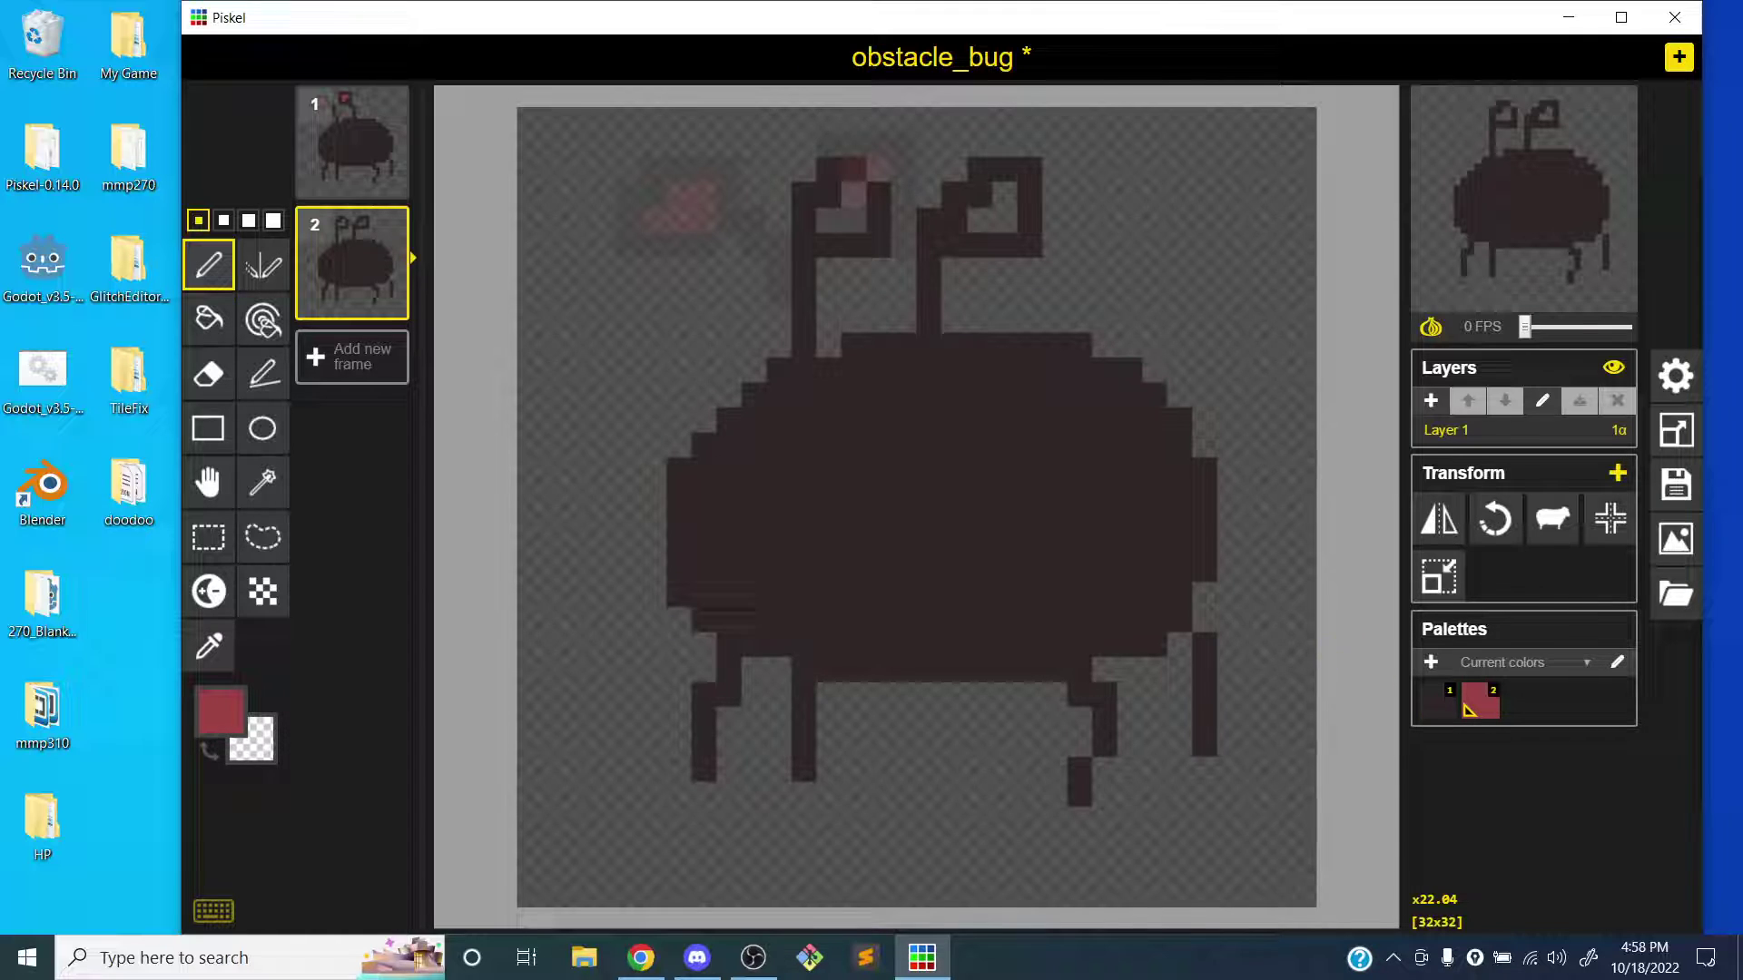
pyautogui.press('b')
pyautogui.click(991, 214)
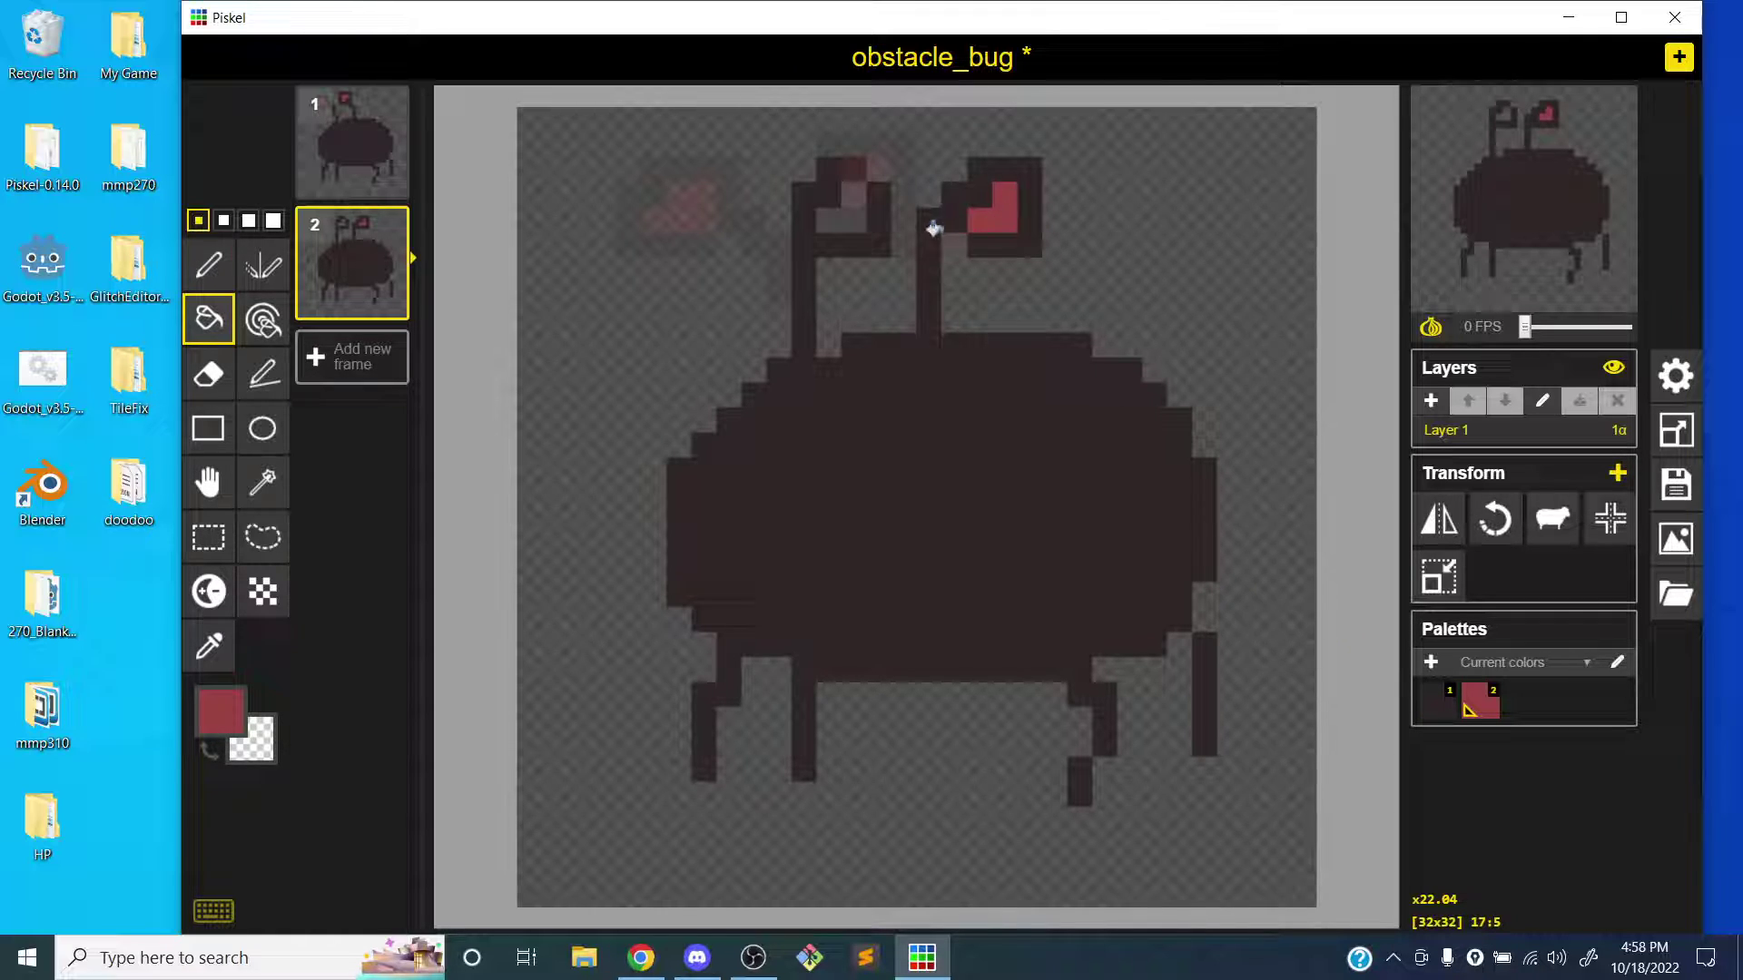
pyautogui.click(842, 205)
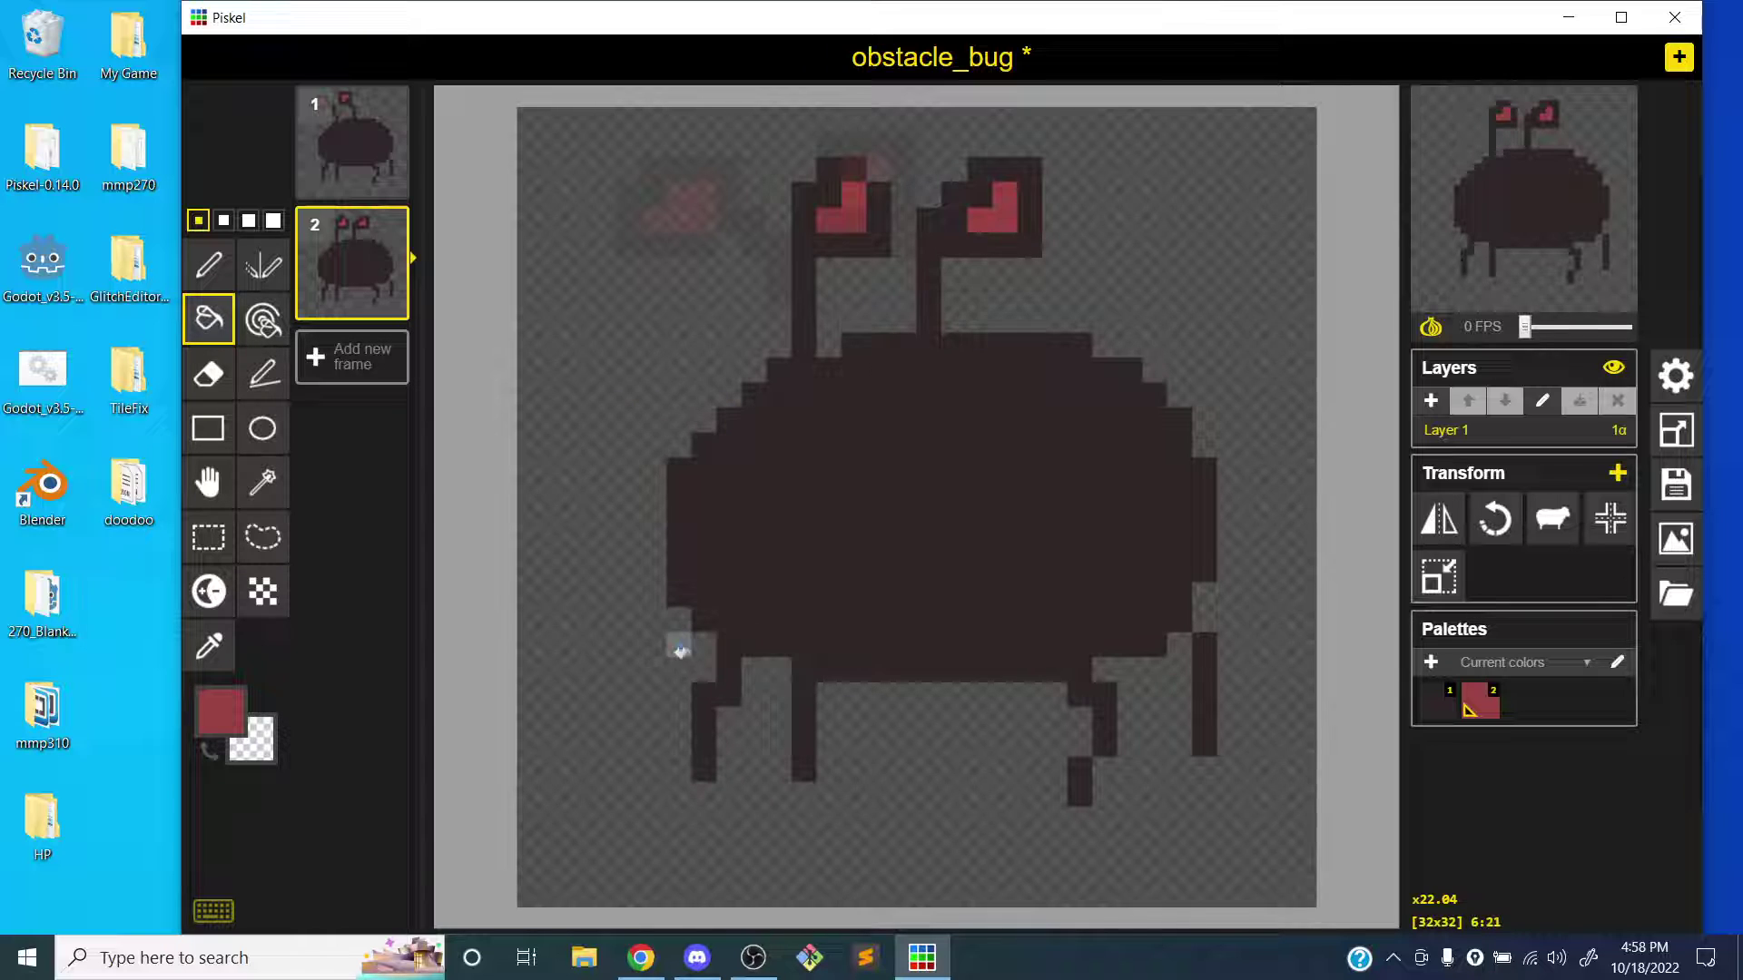
# - Erase the bug's lower-left legs and the right-hand leg on frame 2
pyautogui.press('e')
pyautogui.moveTo(713, 731)
pyautogui.mouseDown()
pyautogui.moveTo(715, 682)
pyautogui.moveTo(741, 670)
pyautogui.moveTo(802, 703)
pyautogui.moveTo(803, 782)
pyautogui.mouseUp()
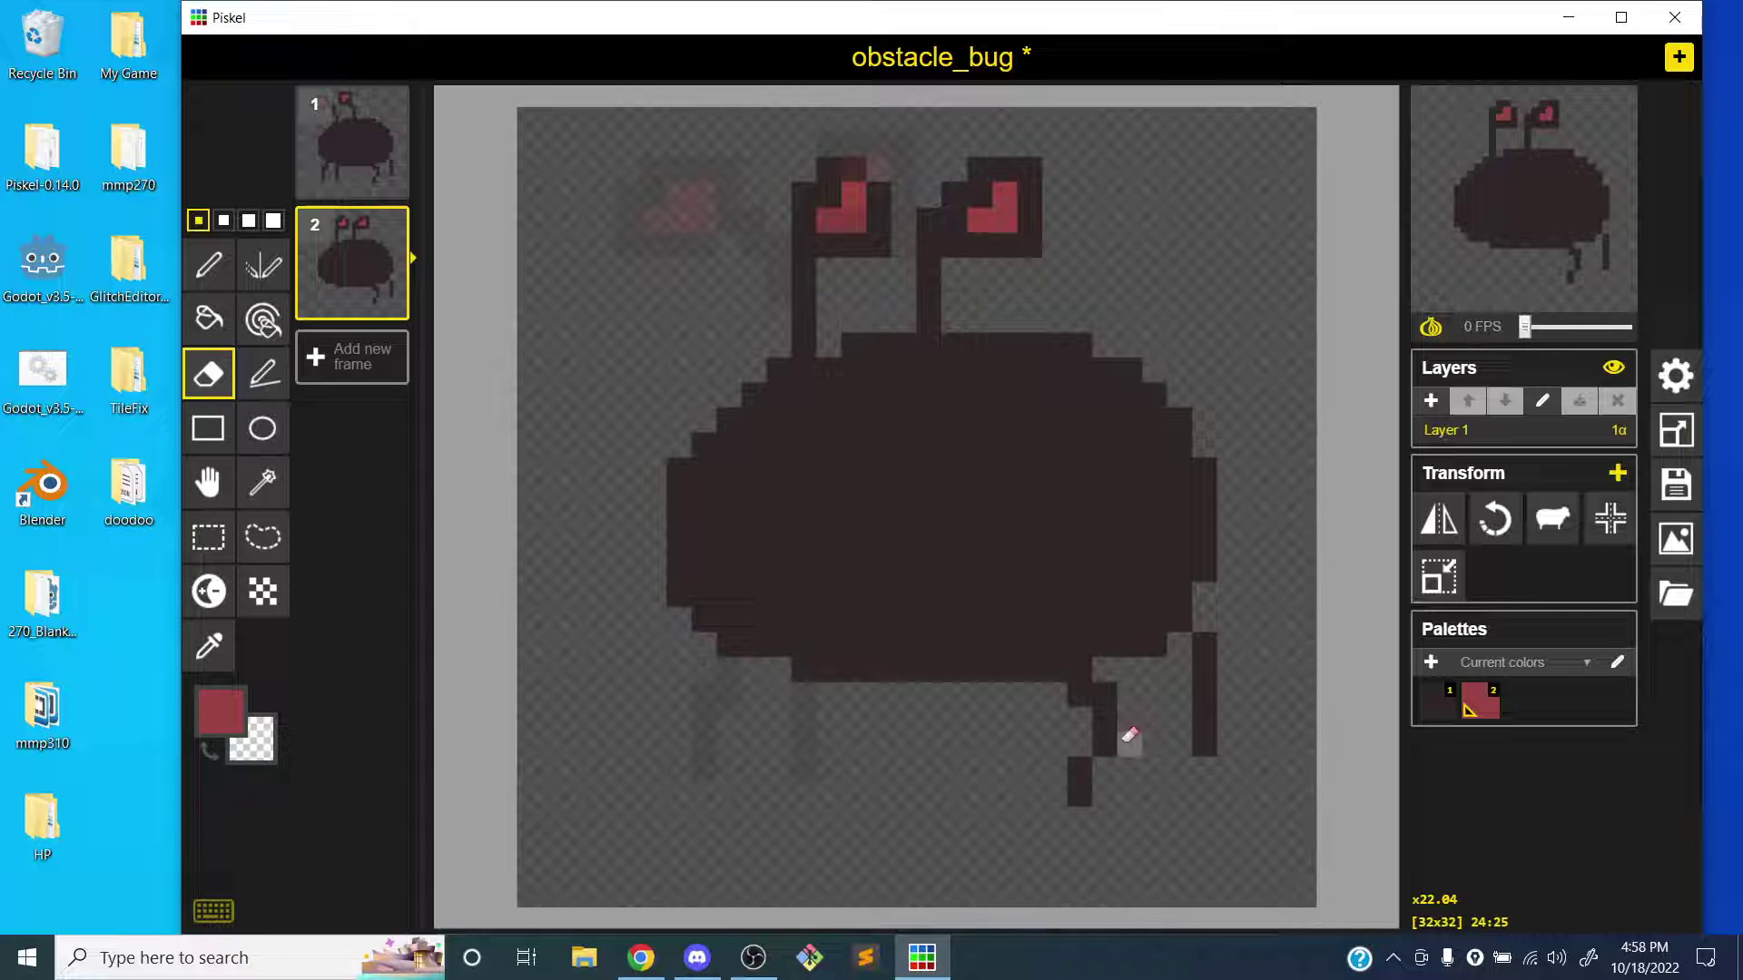
pyautogui.moveTo(1128, 732); pyautogui.dragTo(1086, 785)
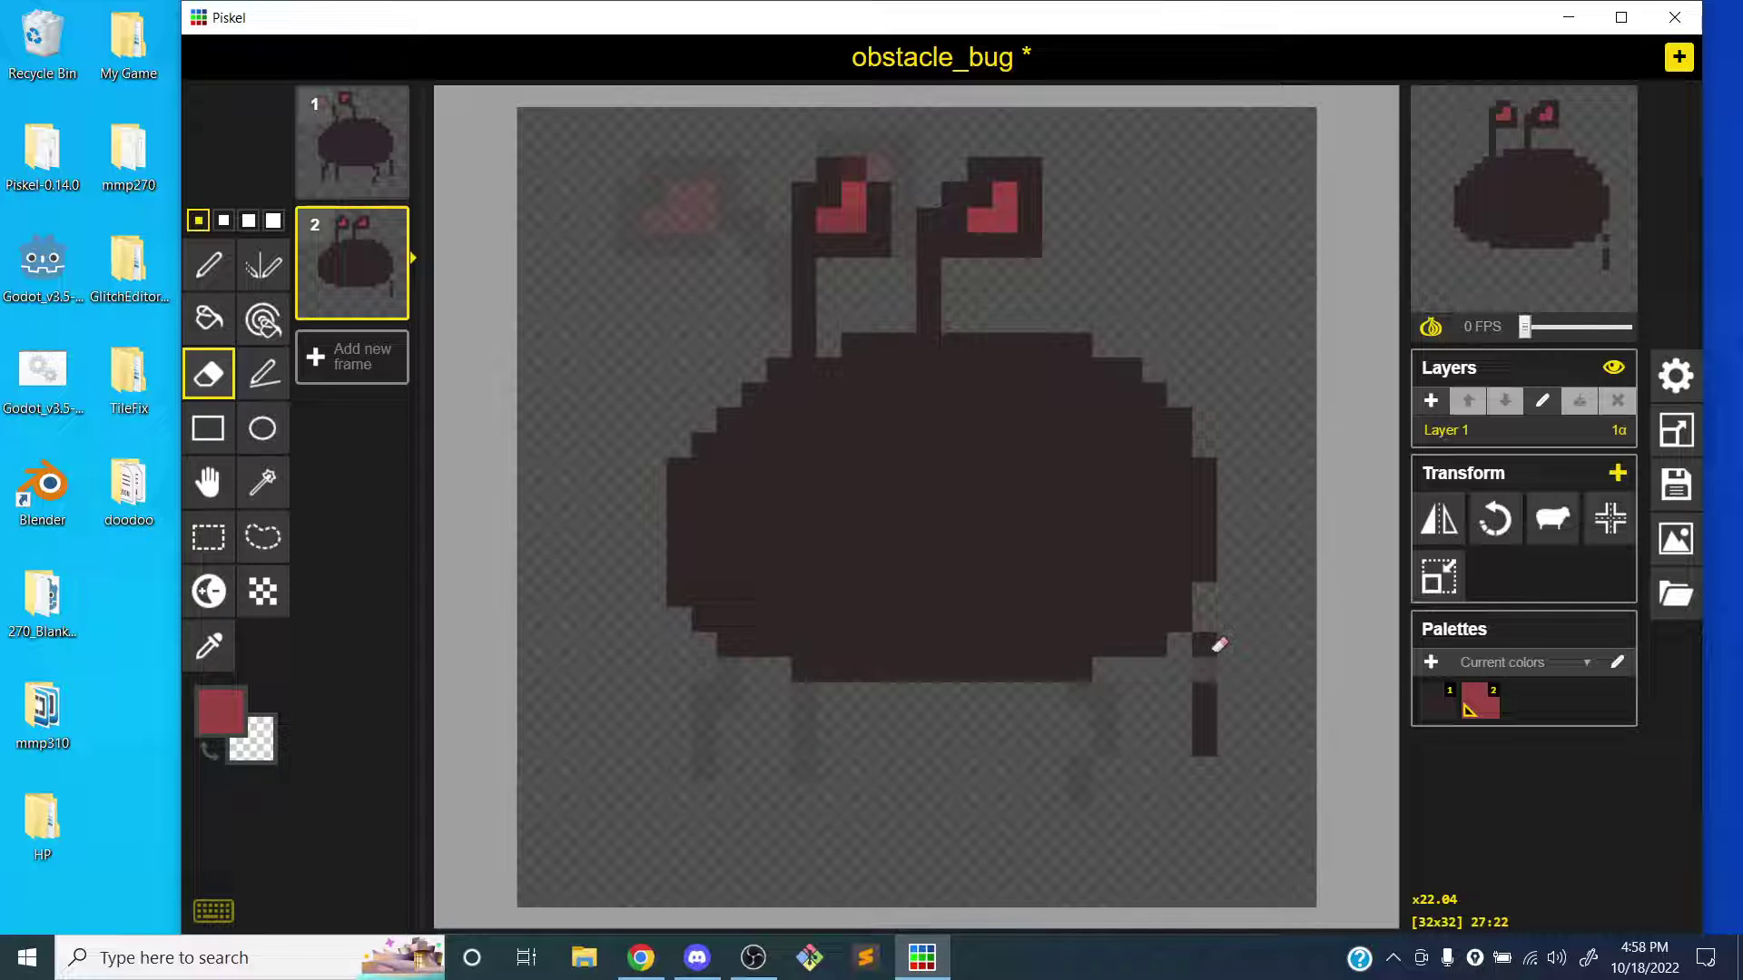
pyautogui.moveTo(1218, 642); pyautogui.dragTo(1206, 714)
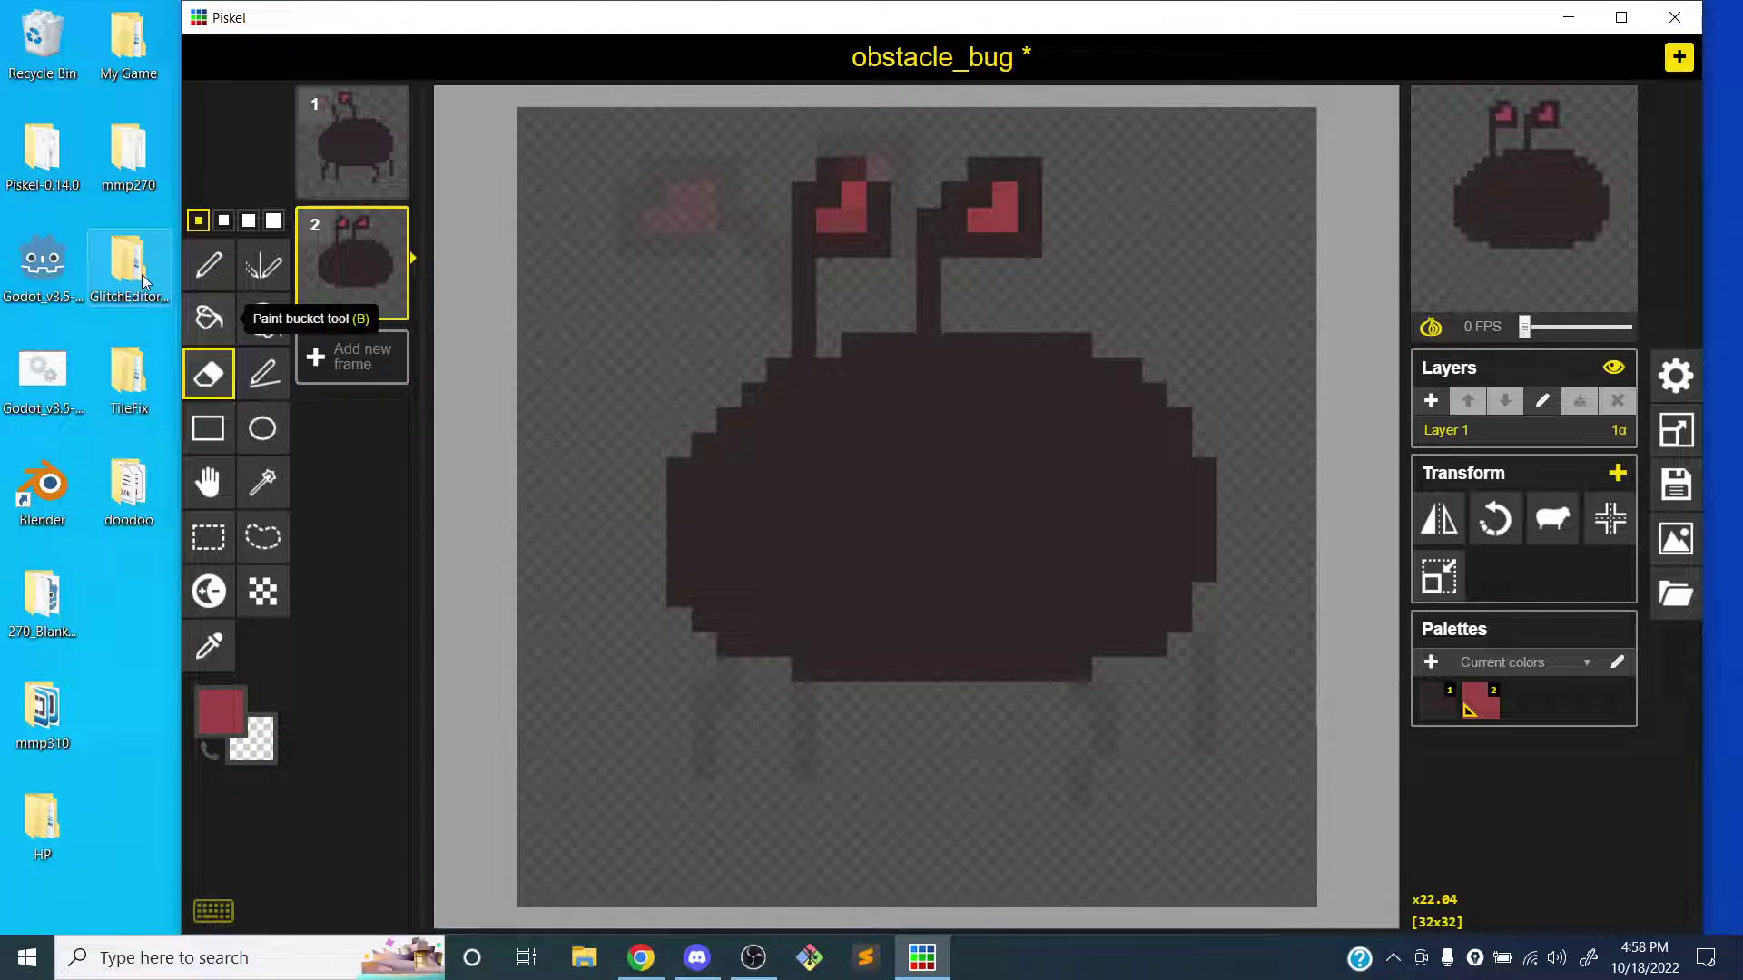
# - Redraw repositioned dark brown legs in a walk pose, including a longer lower-right leg
pyautogui.click(208, 266)
pyautogui.press('1')
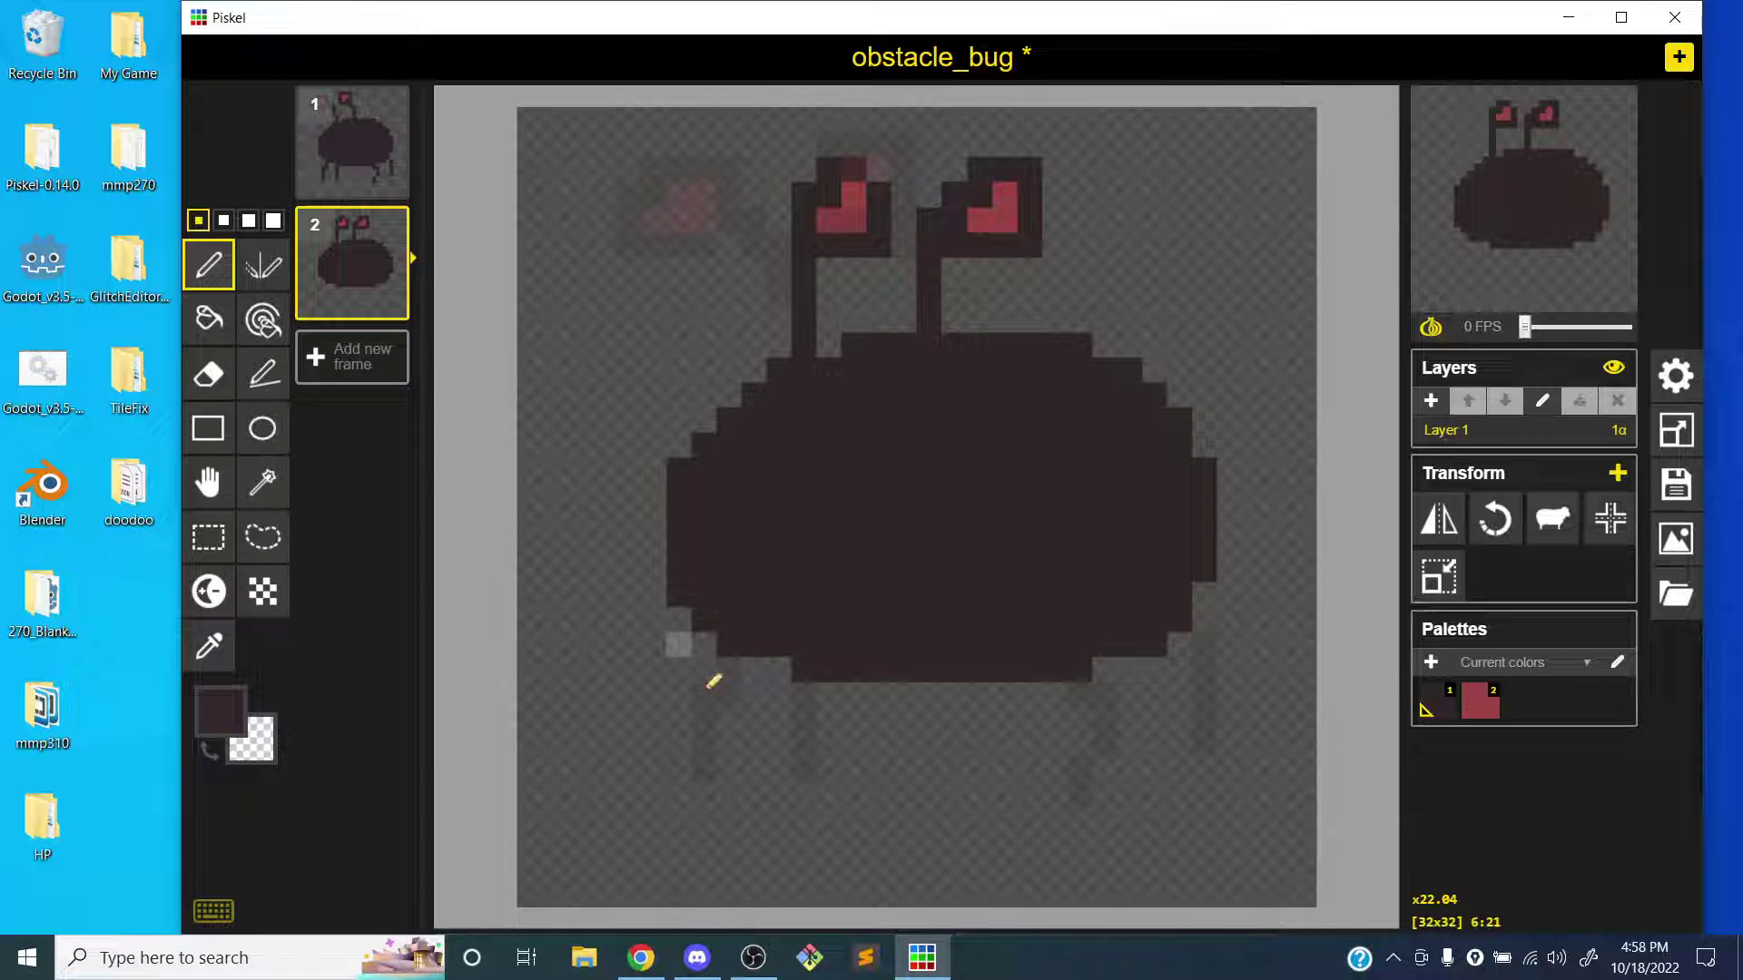
pyautogui.moveTo(735, 632)
pyautogui.mouseDown()
pyautogui.moveTo(685, 662)
pyautogui.moveTo(693, 724)
pyautogui.mouseUp()
pyautogui.moveTo(790, 679); pyautogui.dragTo(730, 746)
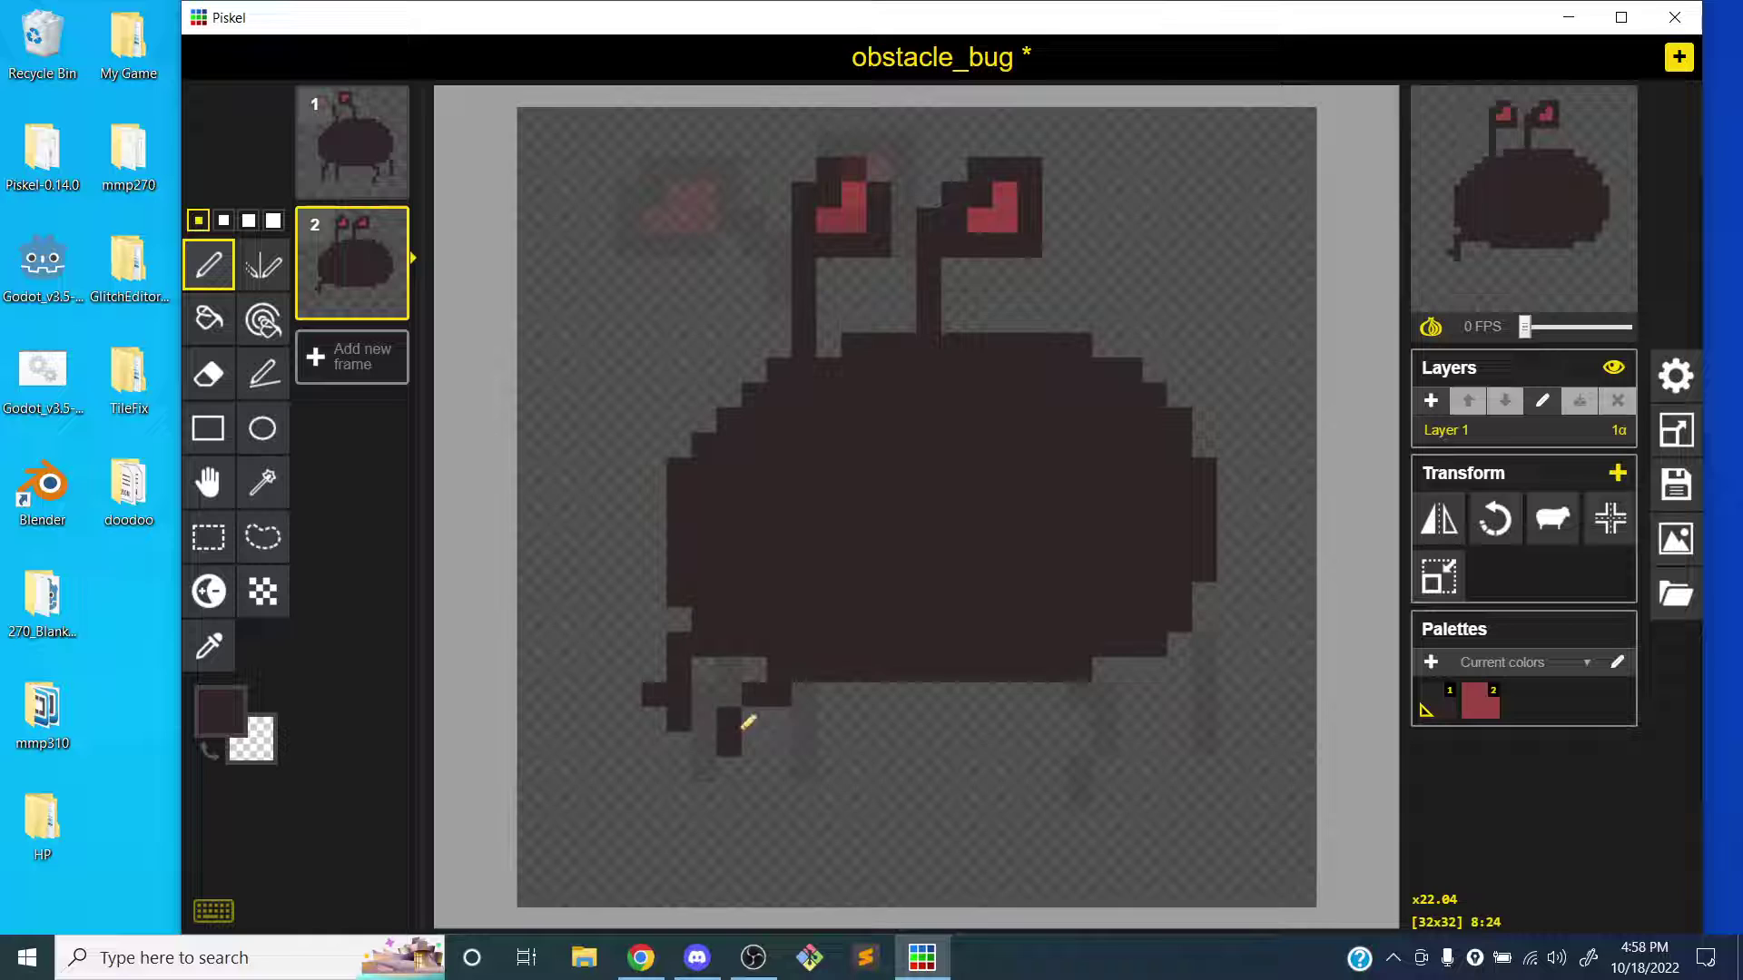
pyautogui.moveTo(1124, 682); pyautogui.dragTo(1134, 726)
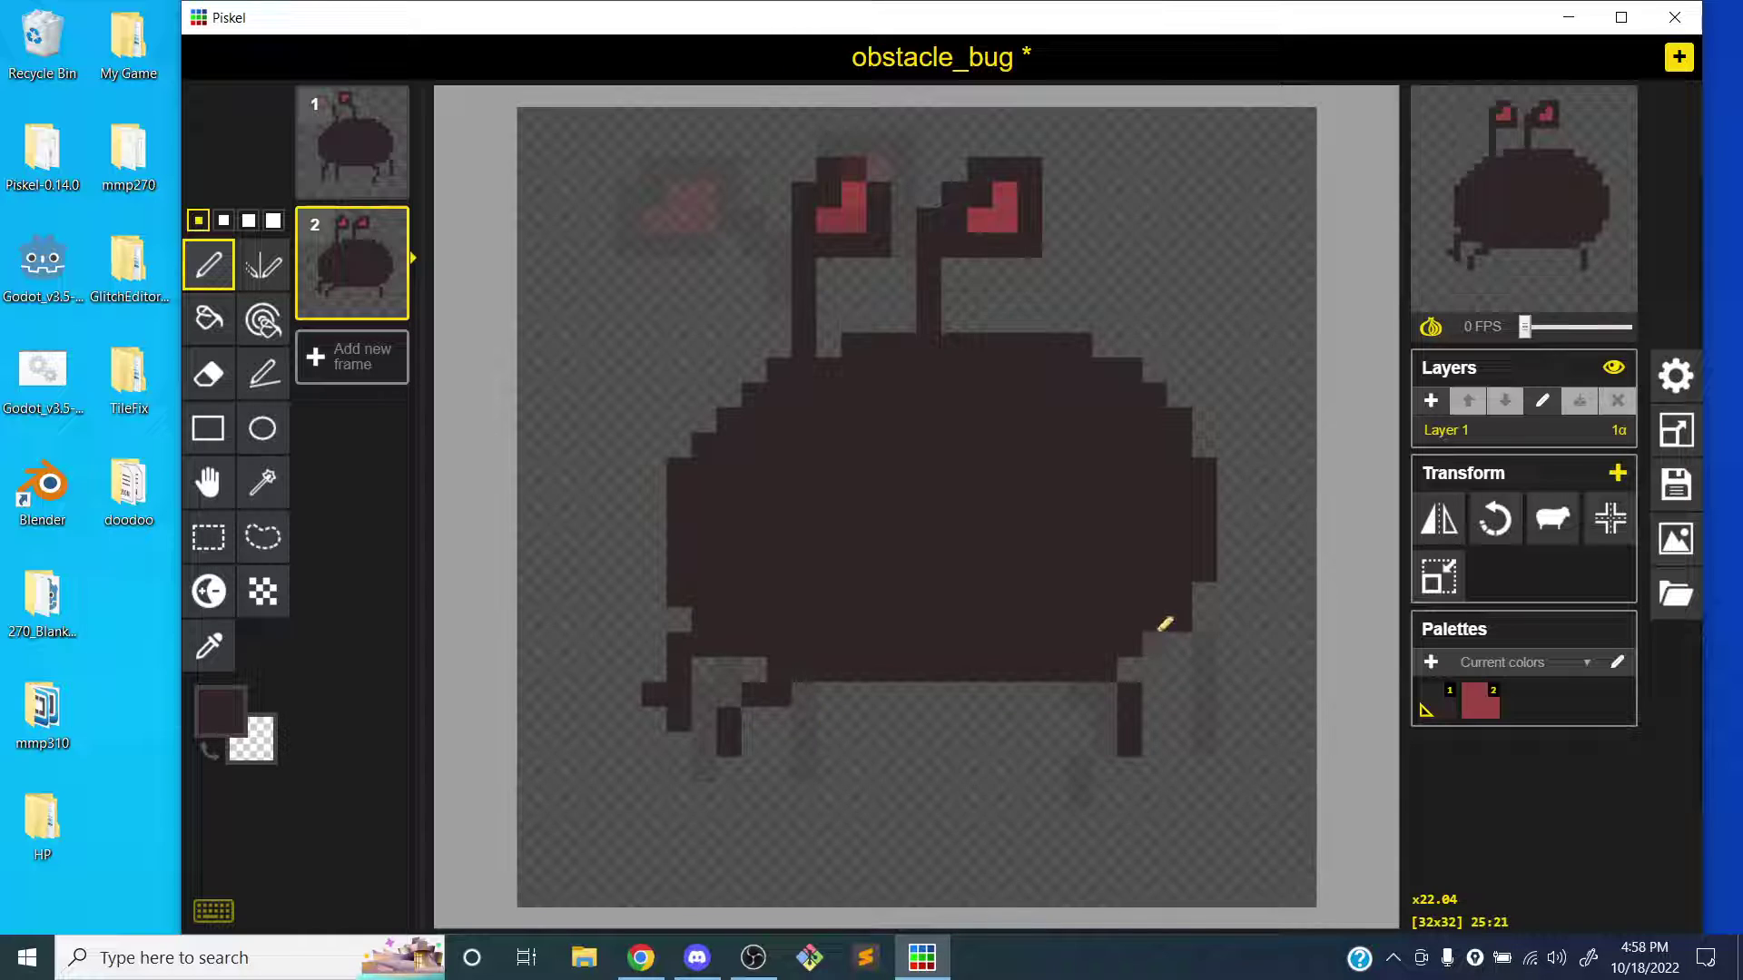
pyautogui.moveTo(1204, 636)
pyautogui.mouseDown()
pyautogui.moveTo(1207, 702)
pyautogui.moveTo(1174, 743)
pyautogui.moveTo(1189, 658)
pyautogui.moveTo(1123, 675)
pyautogui.moveTo(1088, 650)
pyautogui.moveTo(1144, 686)
pyautogui.moveTo(1106, 761)
pyautogui.moveTo(1115, 721)
pyautogui.moveTo(1075, 671)
pyautogui.moveTo(1126, 692)
pyautogui.moveTo(1141, 739)
pyautogui.moveTo(1126, 787)
pyautogui.moveTo(1162, 636)
pyautogui.moveTo(1205, 693)
pyautogui.moveTo(1130, 796)
pyautogui.moveTo(1194, 700)
pyautogui.moveTo(1202, 647)
pyautogui.moveTo(1174, 678)
pyautogui.moveTo(1118, 666)
pyautogui.moveTo(1131, 652)
pyautogui.moveTo(1137, 727)
pyautogui.moveTo(1106, 758)
pyautogui.mouseUp()
pyautogui.rightClick(1125, 785)
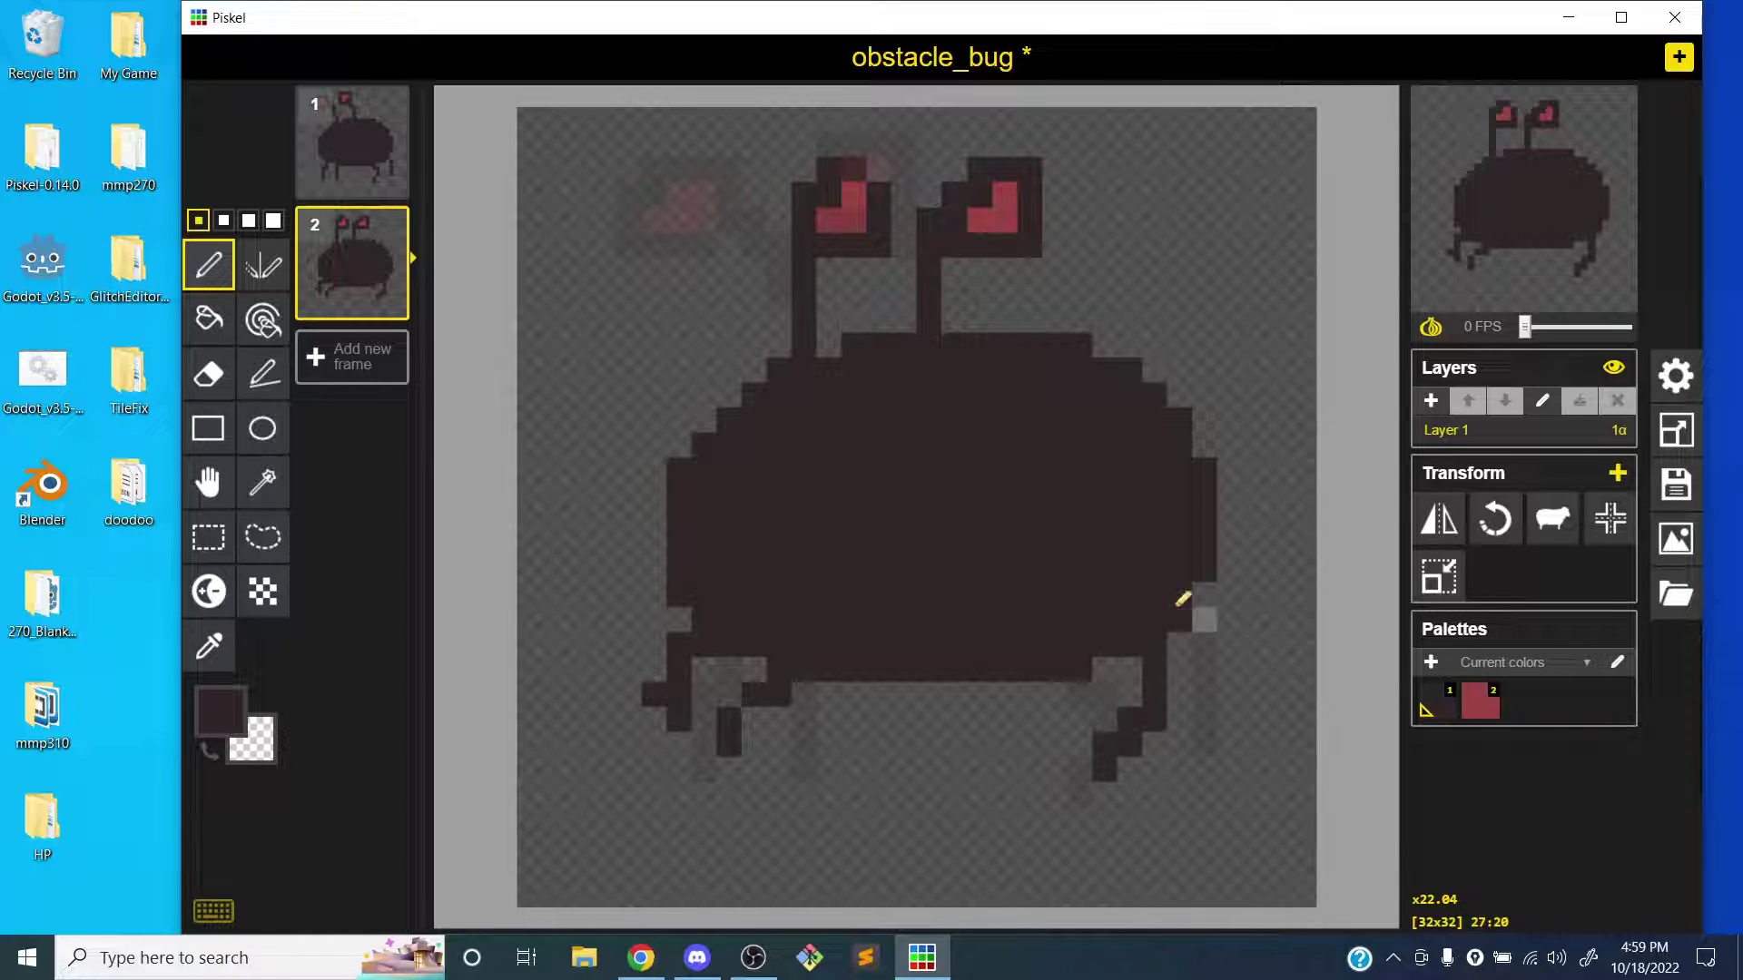
pyautogui.moveTo(1198, 607)
pyautogui.mouseDown()
pyautogui.moveTo(1223, 646)
pyautogui.moveTo(1216, 683)
pyautogui.mouseUp()
pyautogui.rightClick(1130, 495)
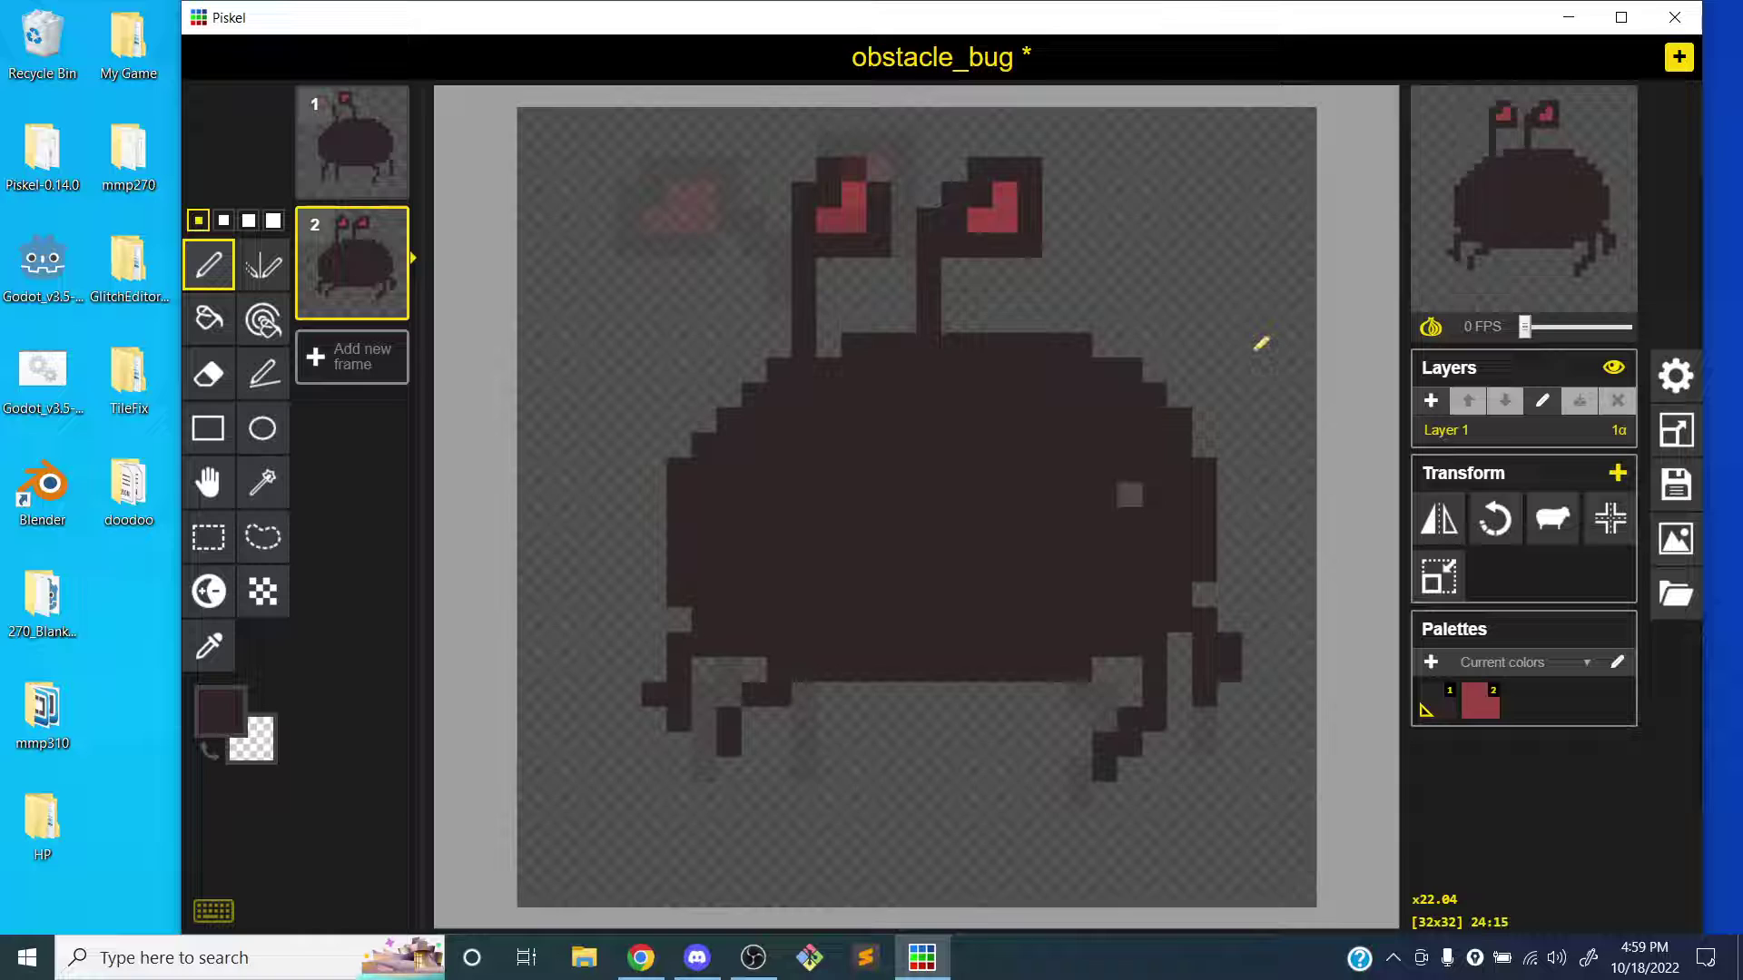
# - Preview the animation at 2 FPS and erase frame 2's old left and right legs
pyautogui.click(1551, 329)
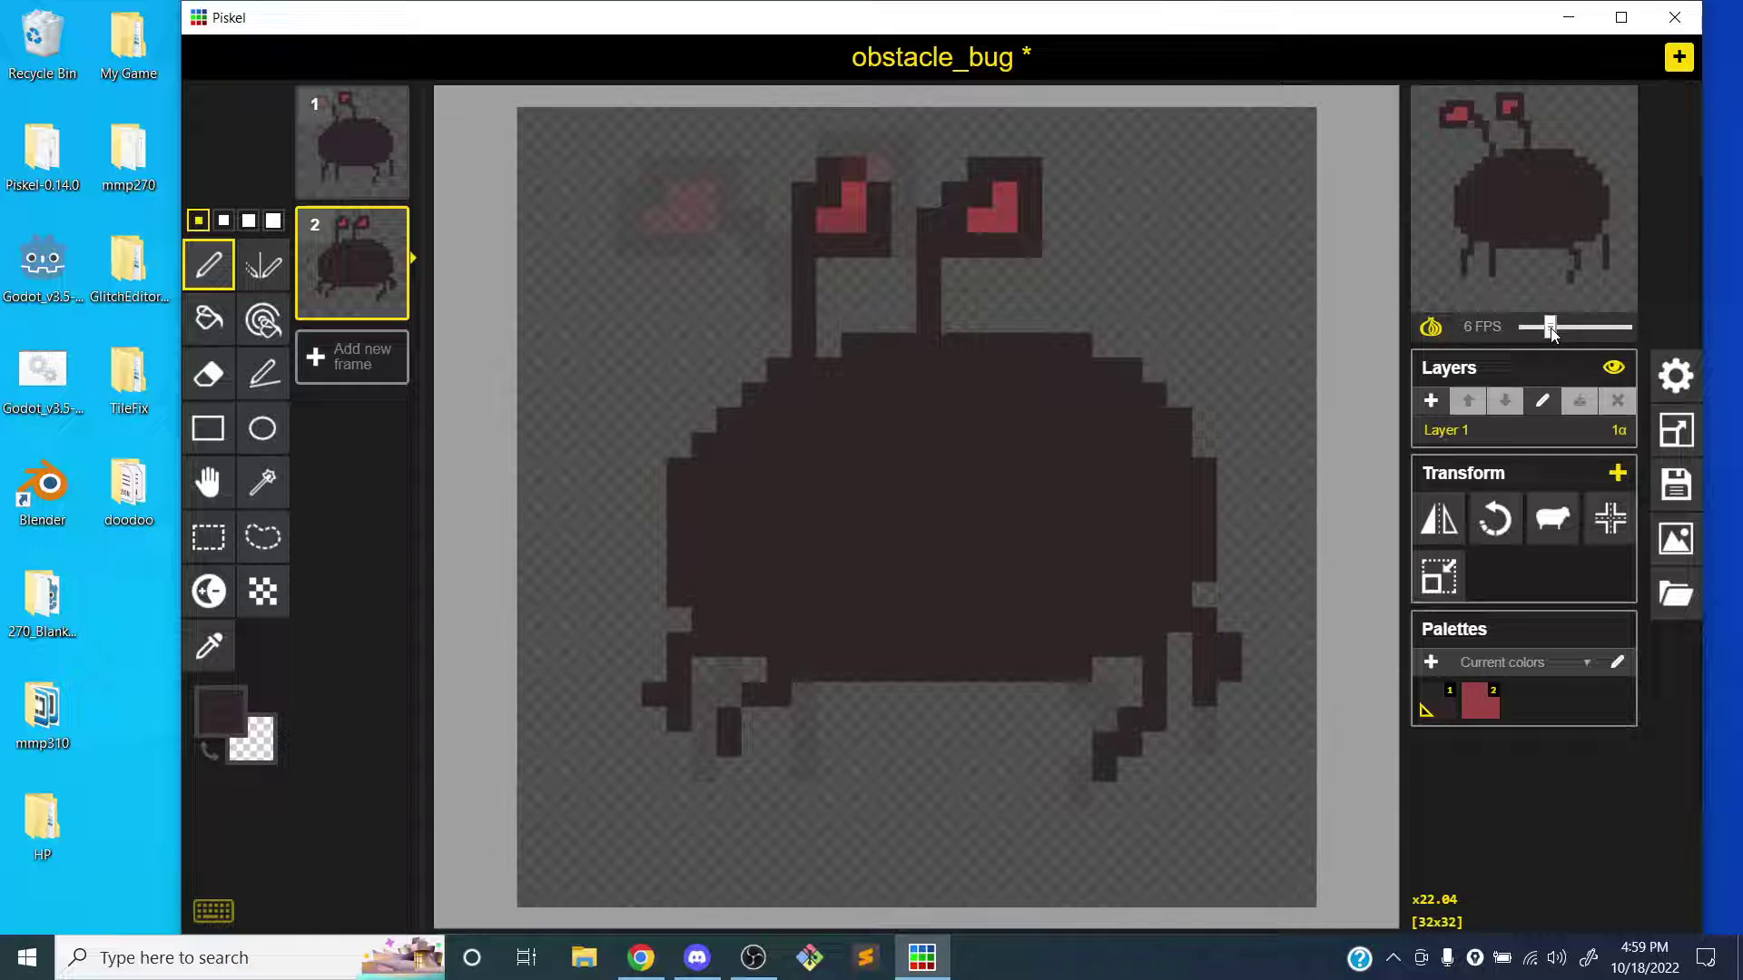
pyautogui.click(1534, 328)
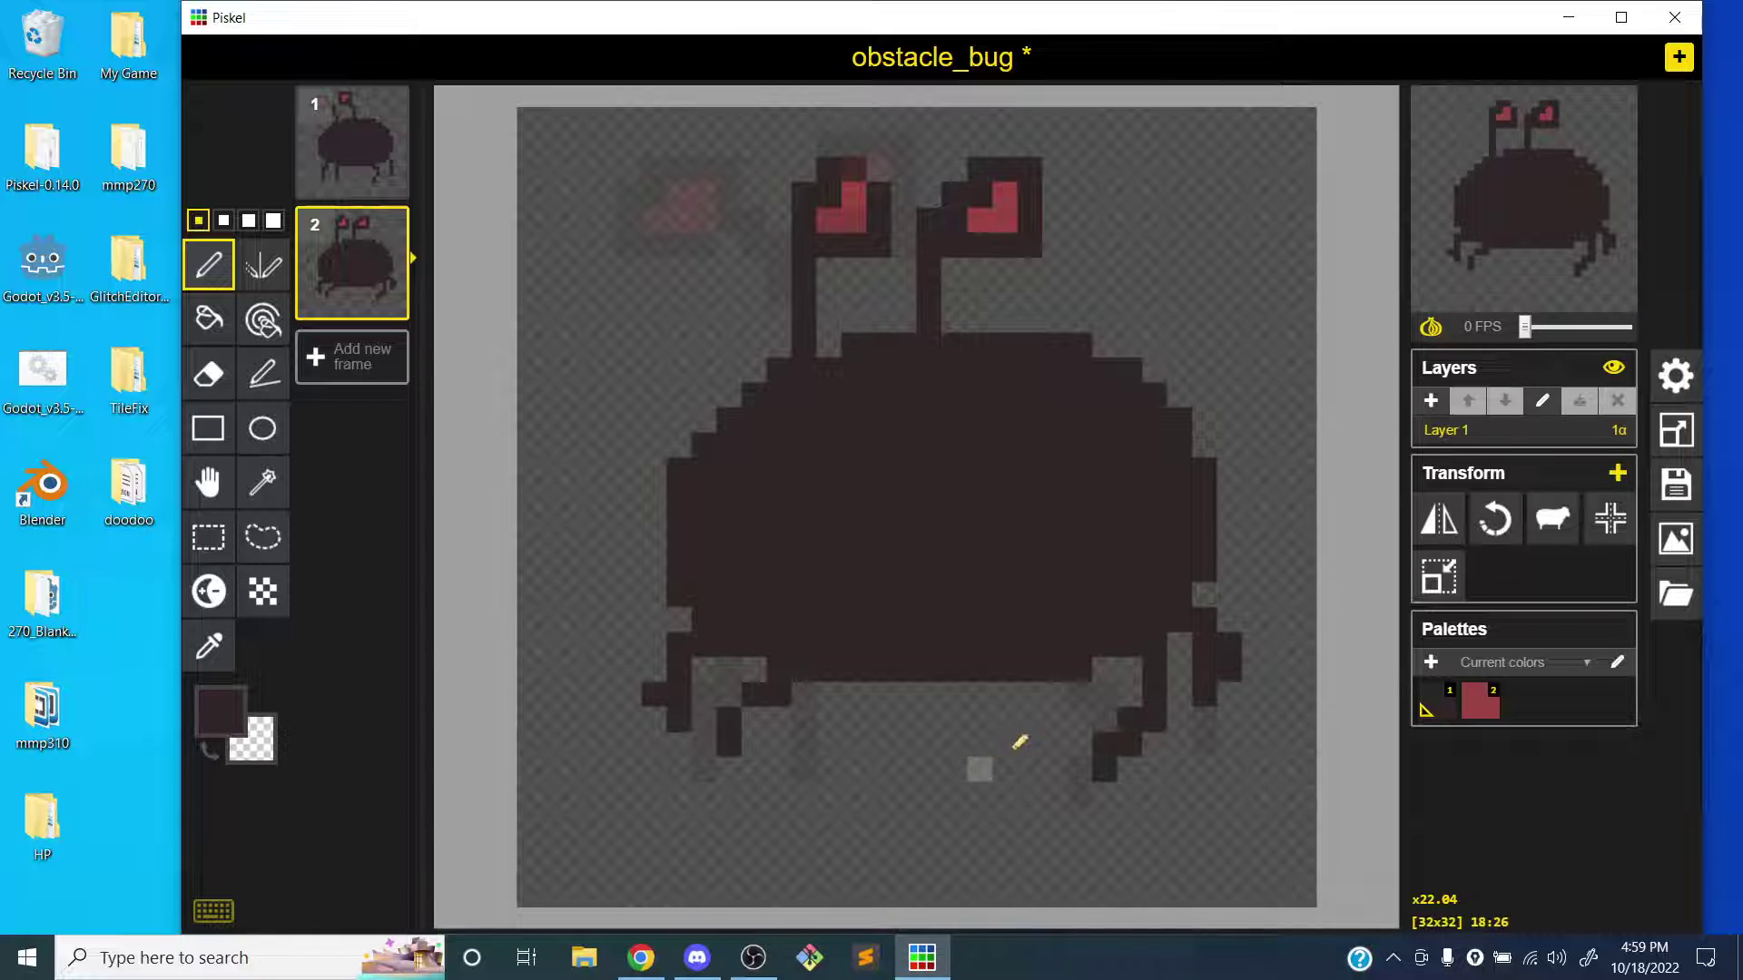
pyautogui.press('e')
pyautogui.moveTo(1104, 758)
pyautogui.mouseDown()
pyautogui.moveTo(1158, 673)
pyautogui.moveTo(1164, 719)
pyautogui.moveTo(1231, 648)
pyautogui.moveTo(1229, 611)
pyautogui.mouseUp()
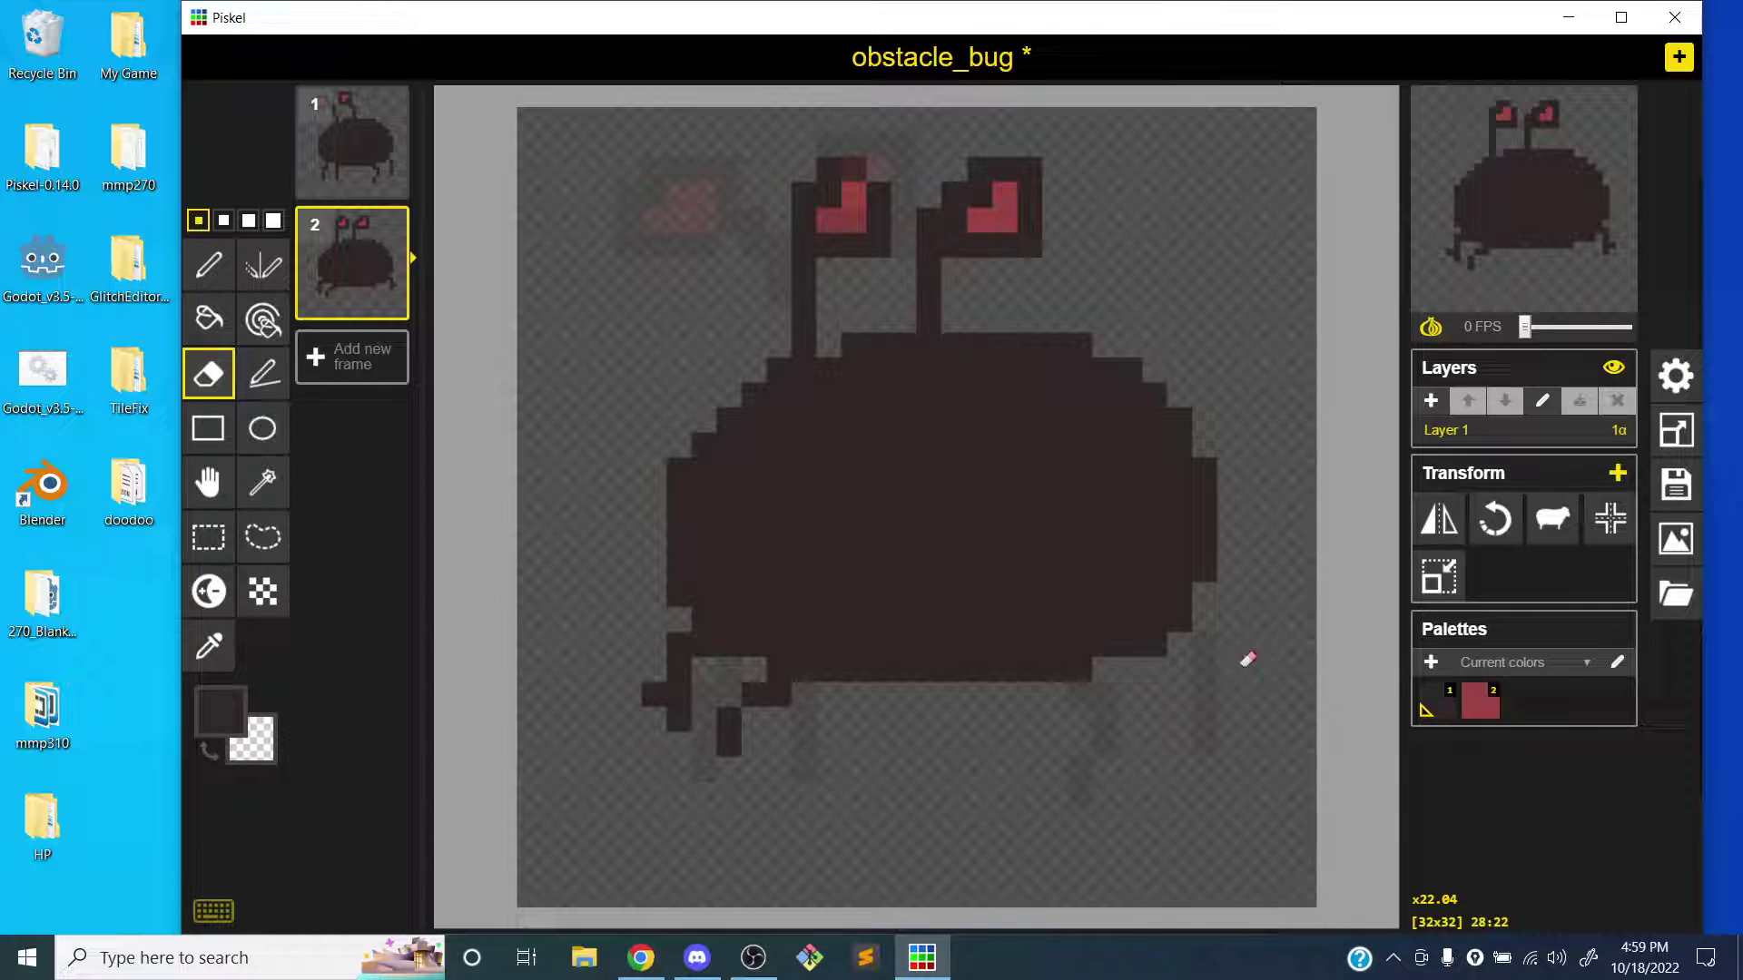
pyautogui.moveTo(767, 670); pyautogui.dragTo(784, 690)
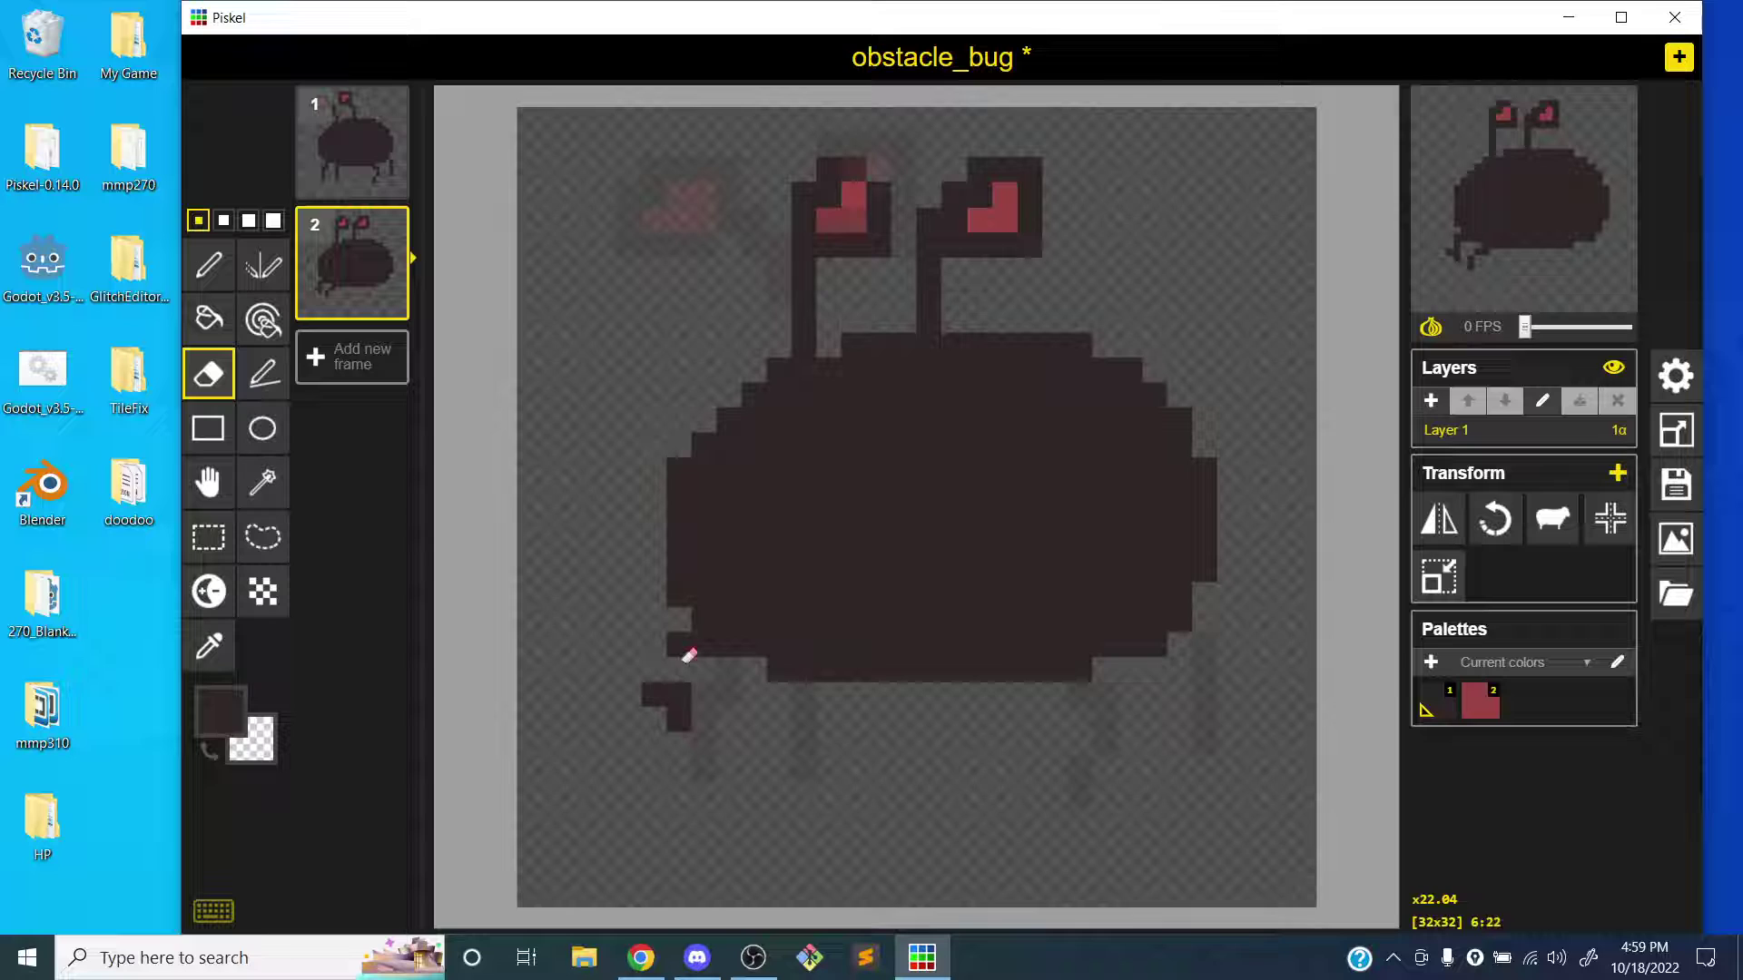
pyautogui.moveTo(689, 656)
pyautogui.mouseDown()
pyautogui.moveTo(673, 697)
pyautogui.moveTo(703, 740)
pyautogui.moveTo(763, 620)
pyautogui.mouseUp()
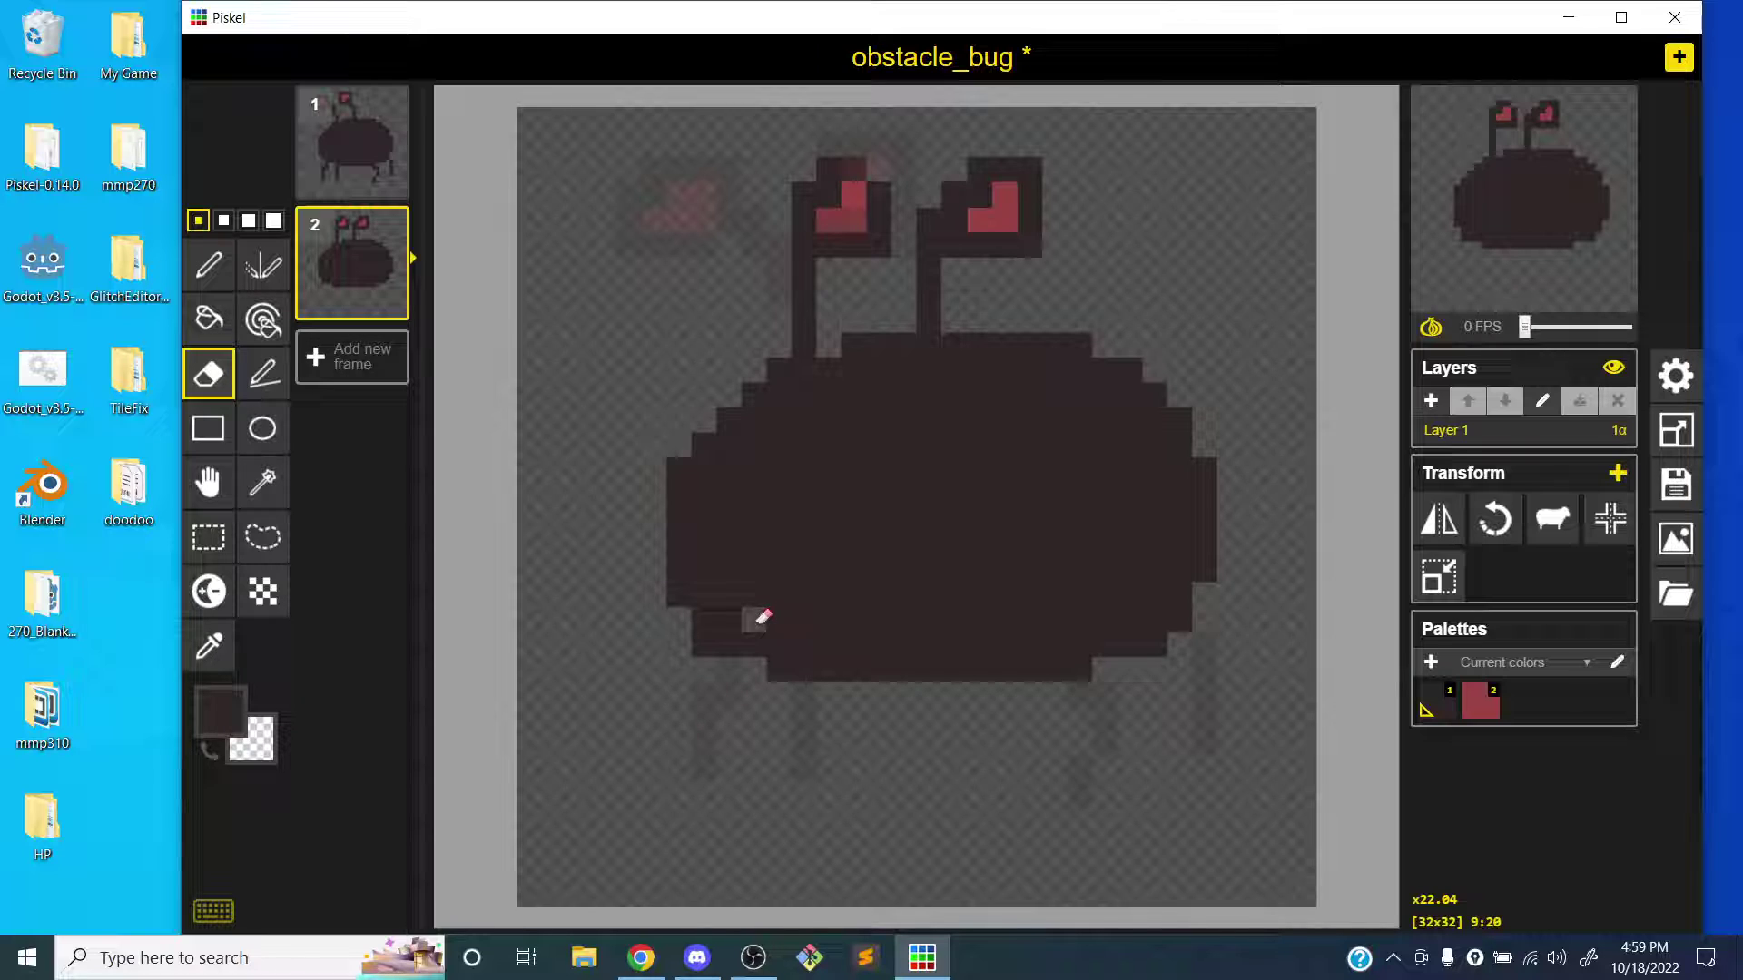
# - Draw four new legs with small angled feet, including a hooked outer right leg
pyautogui.press('p')
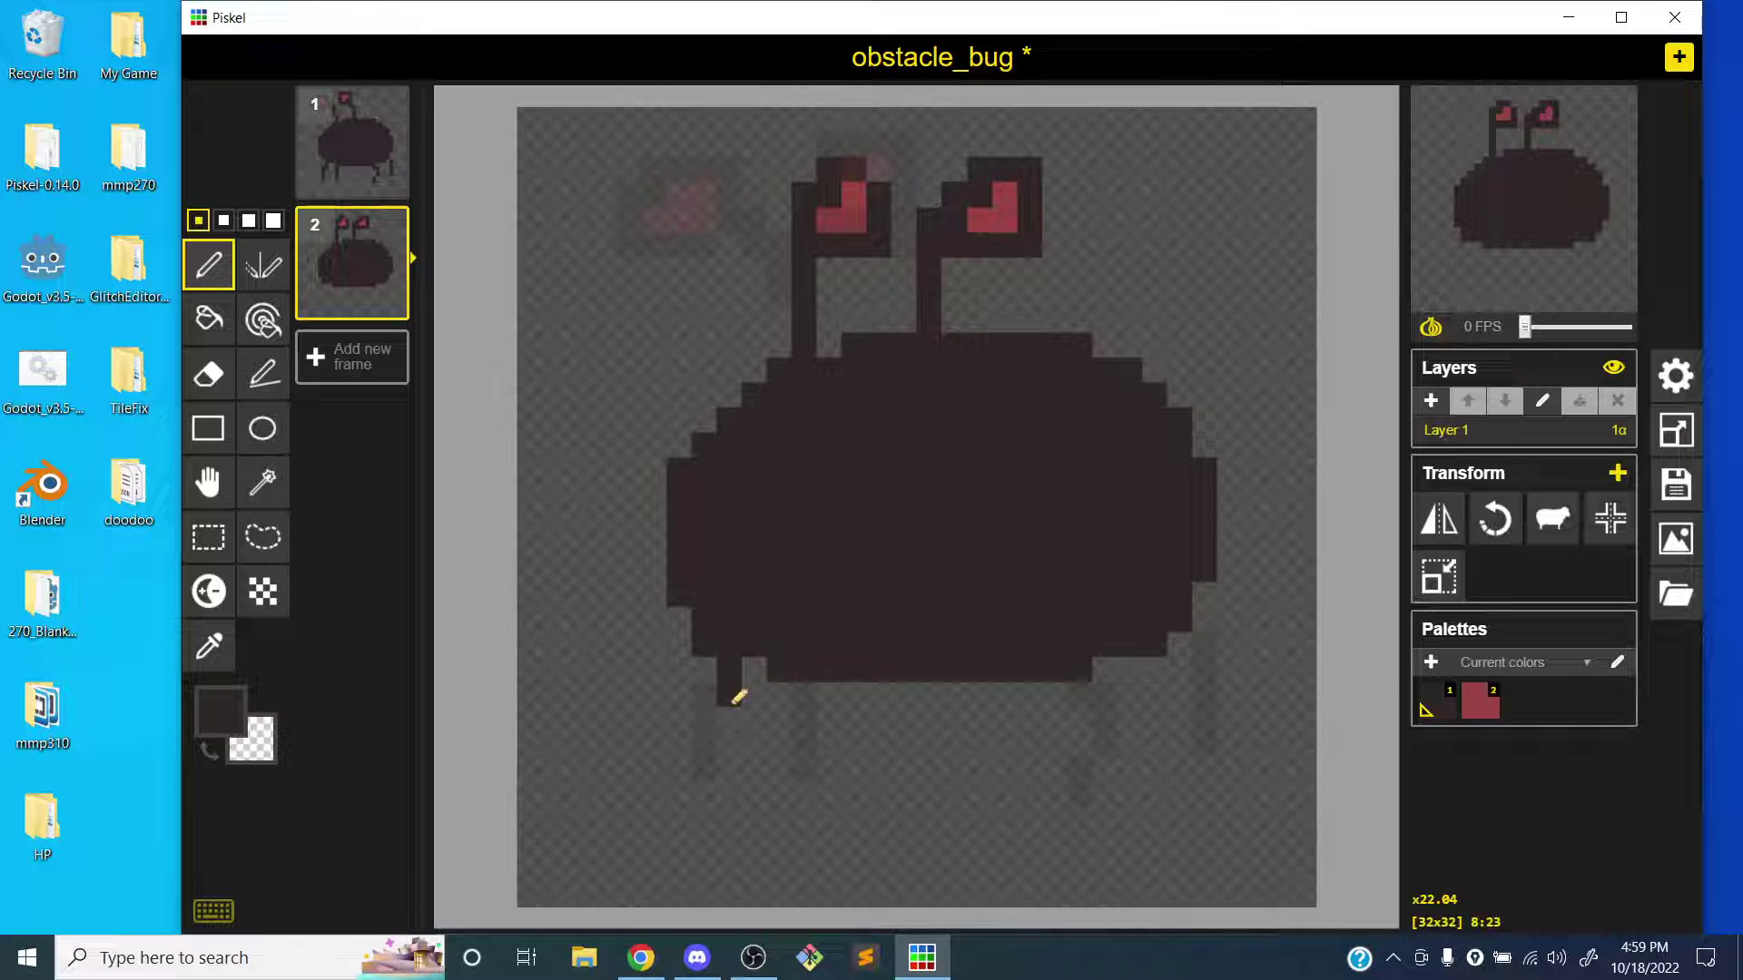
pyautogui.moveTo(738, 717); pyautogui.dragTo(716, 734)
pyautogui.click(716, 753)
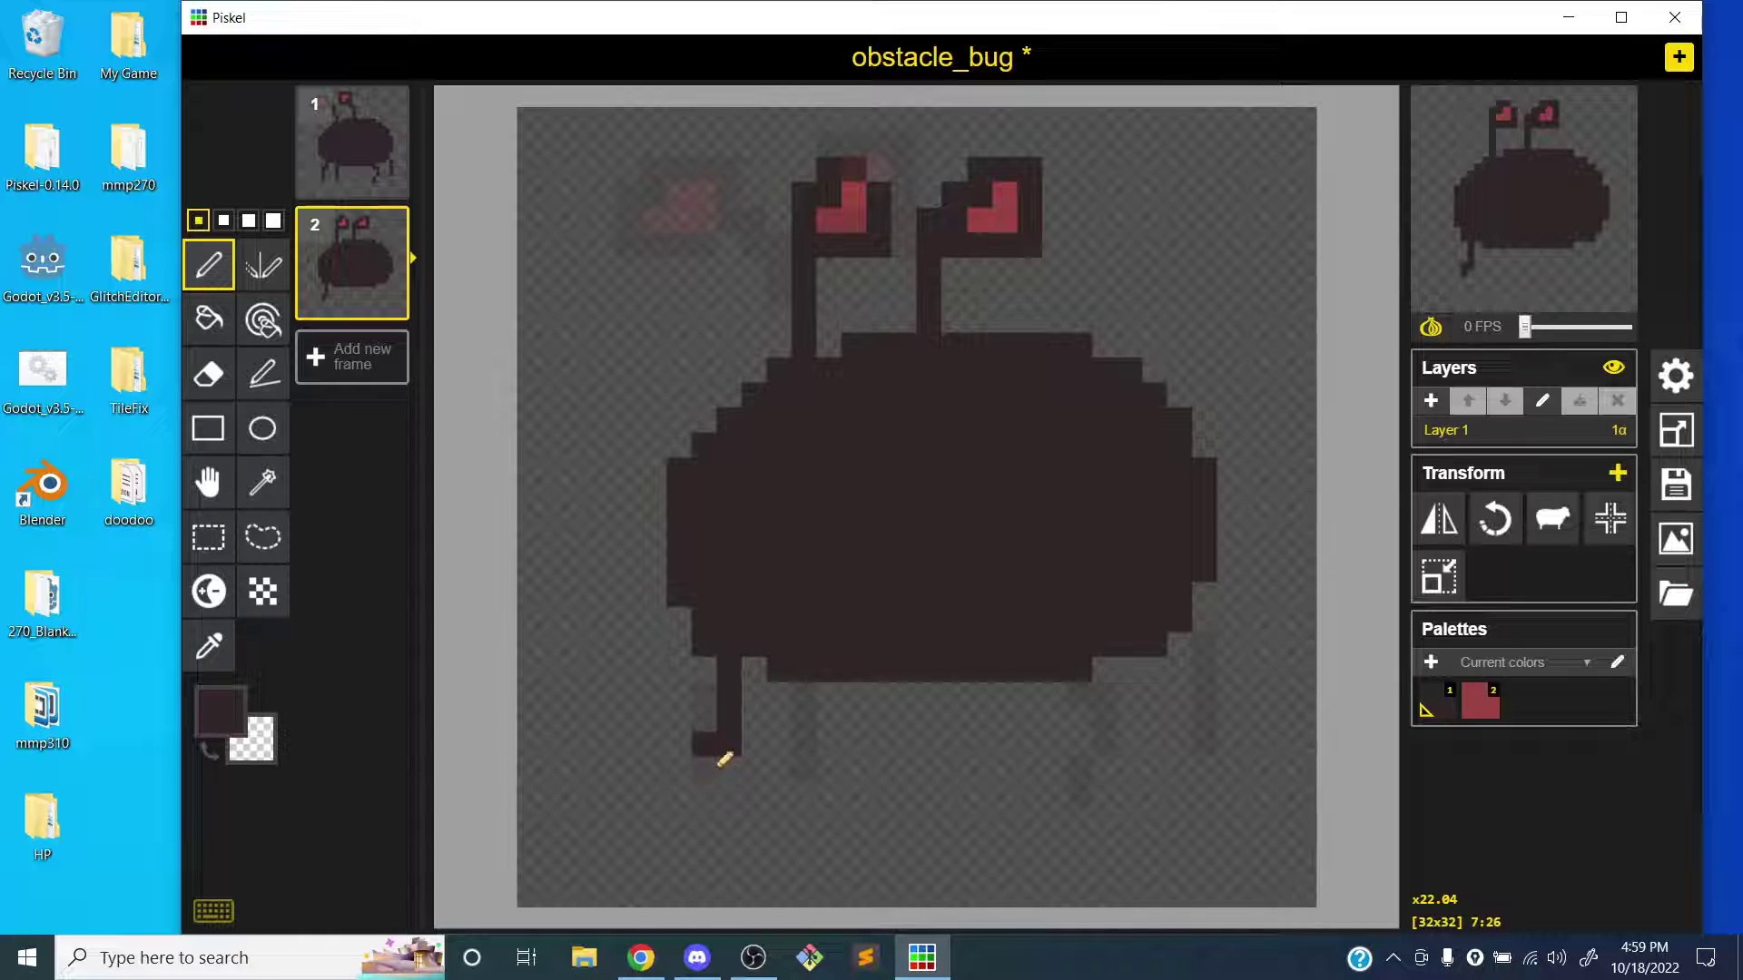
pyautogui.moveTo(817, 683)
pyautogui.mouseDown()
pyautogui.moveTo(809, 726)
pyautogui.moveTo(842, 747)
pyautogui.mouseUp()
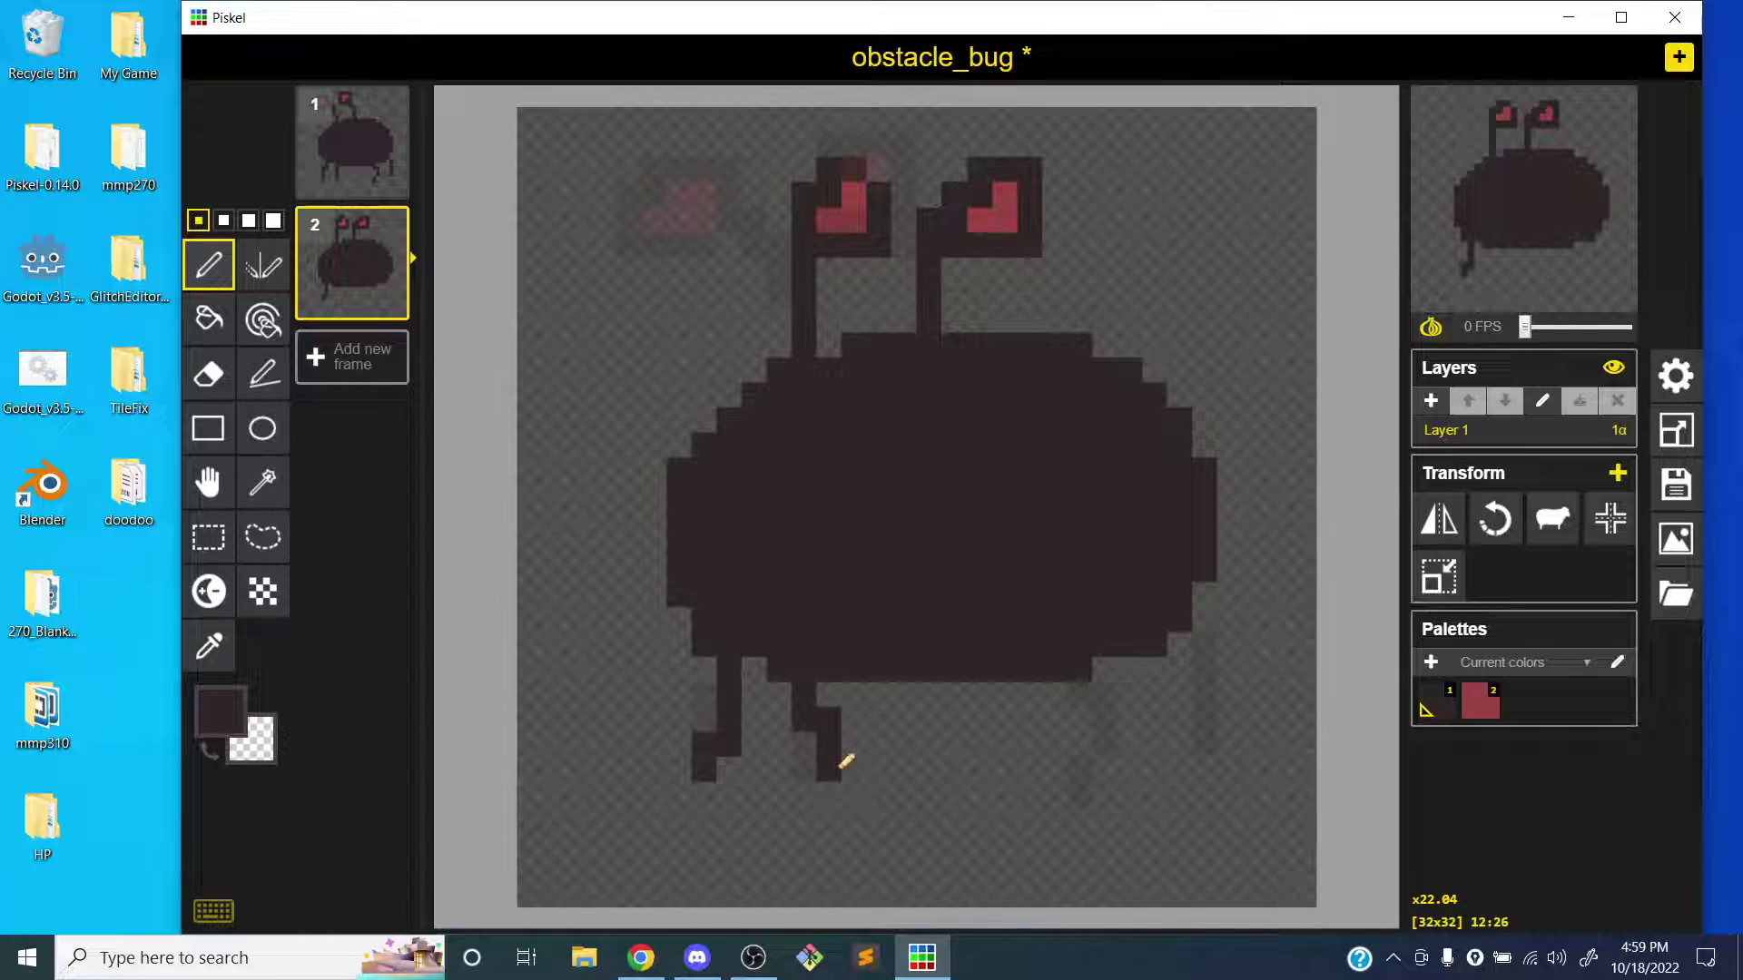
pyautogui.moveTo(1086, 689); pyautogui.dragTo(1093, 742)
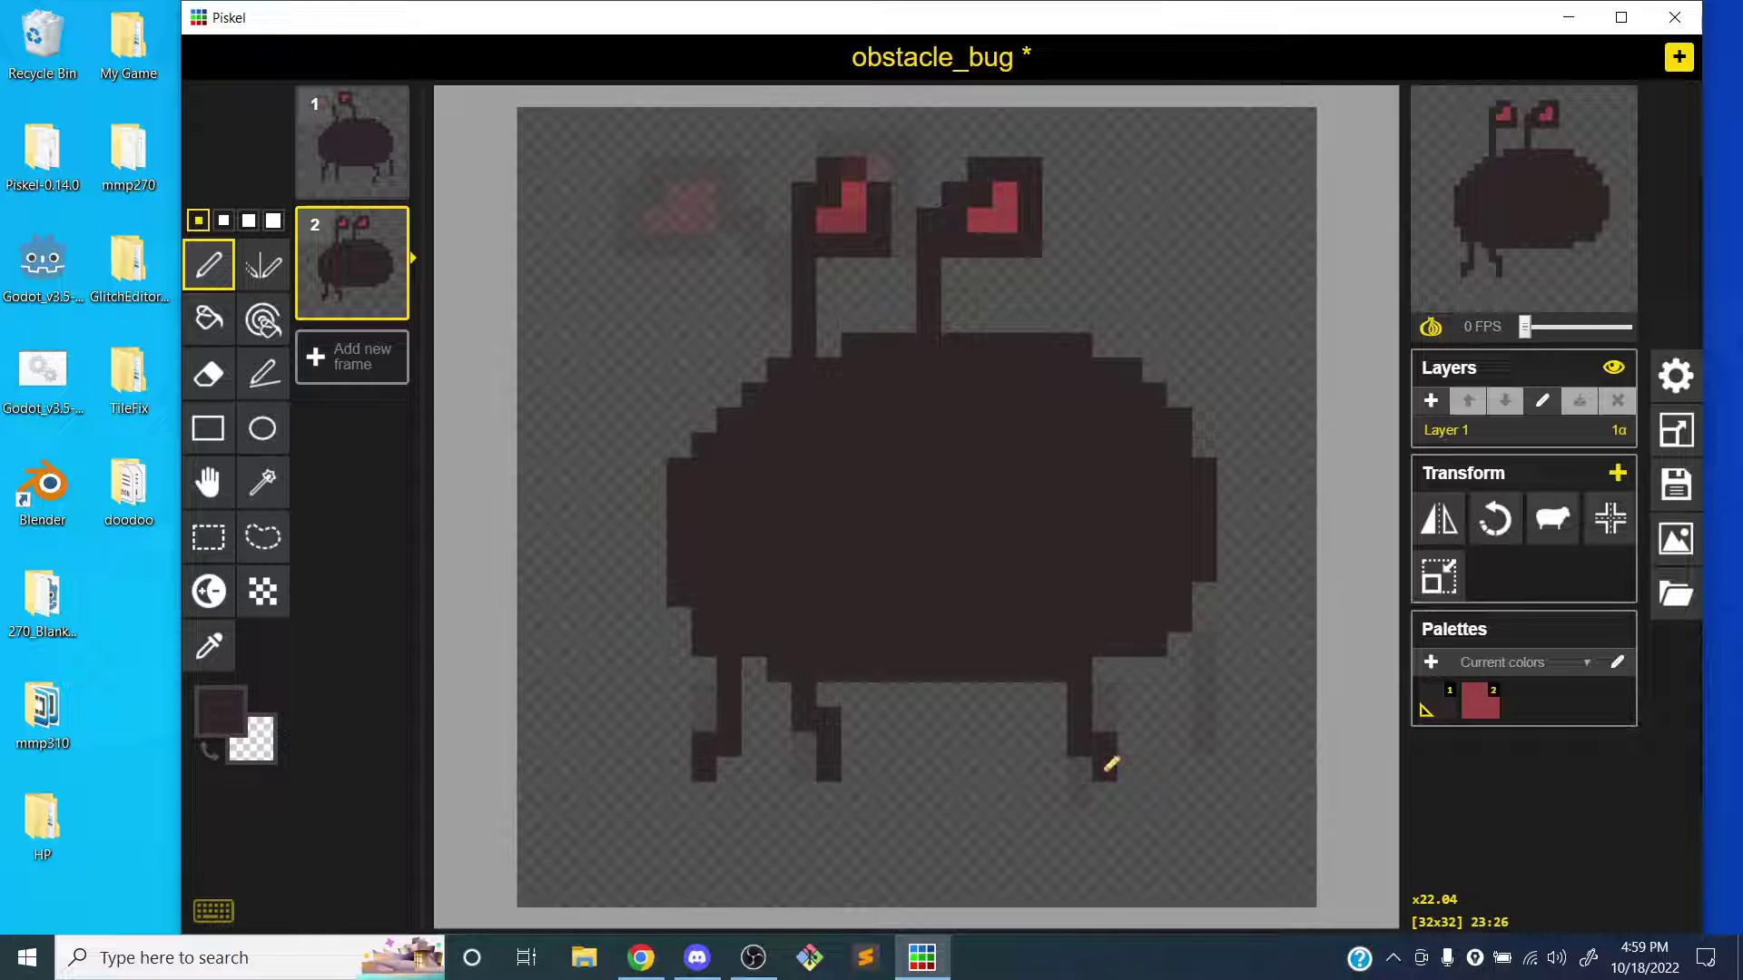
pyautogui.click(1180, 669)
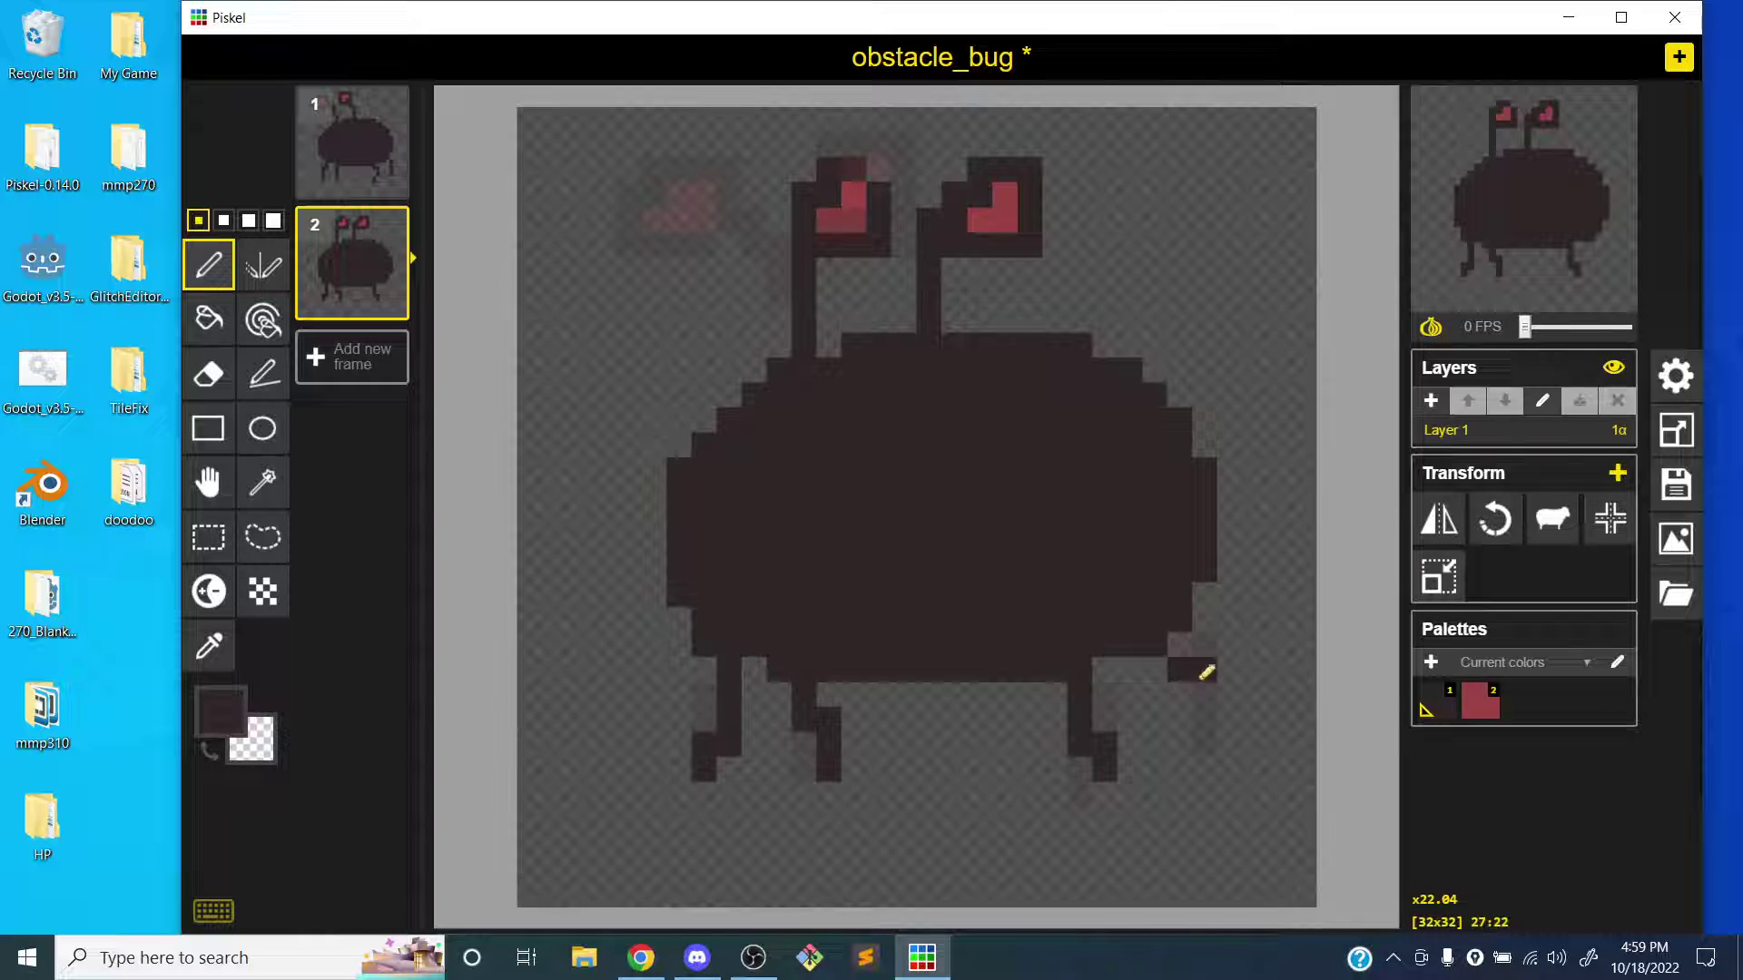
pyautogui.moveTo(1203, 717); pyautogui.dragTo(1179, 744)
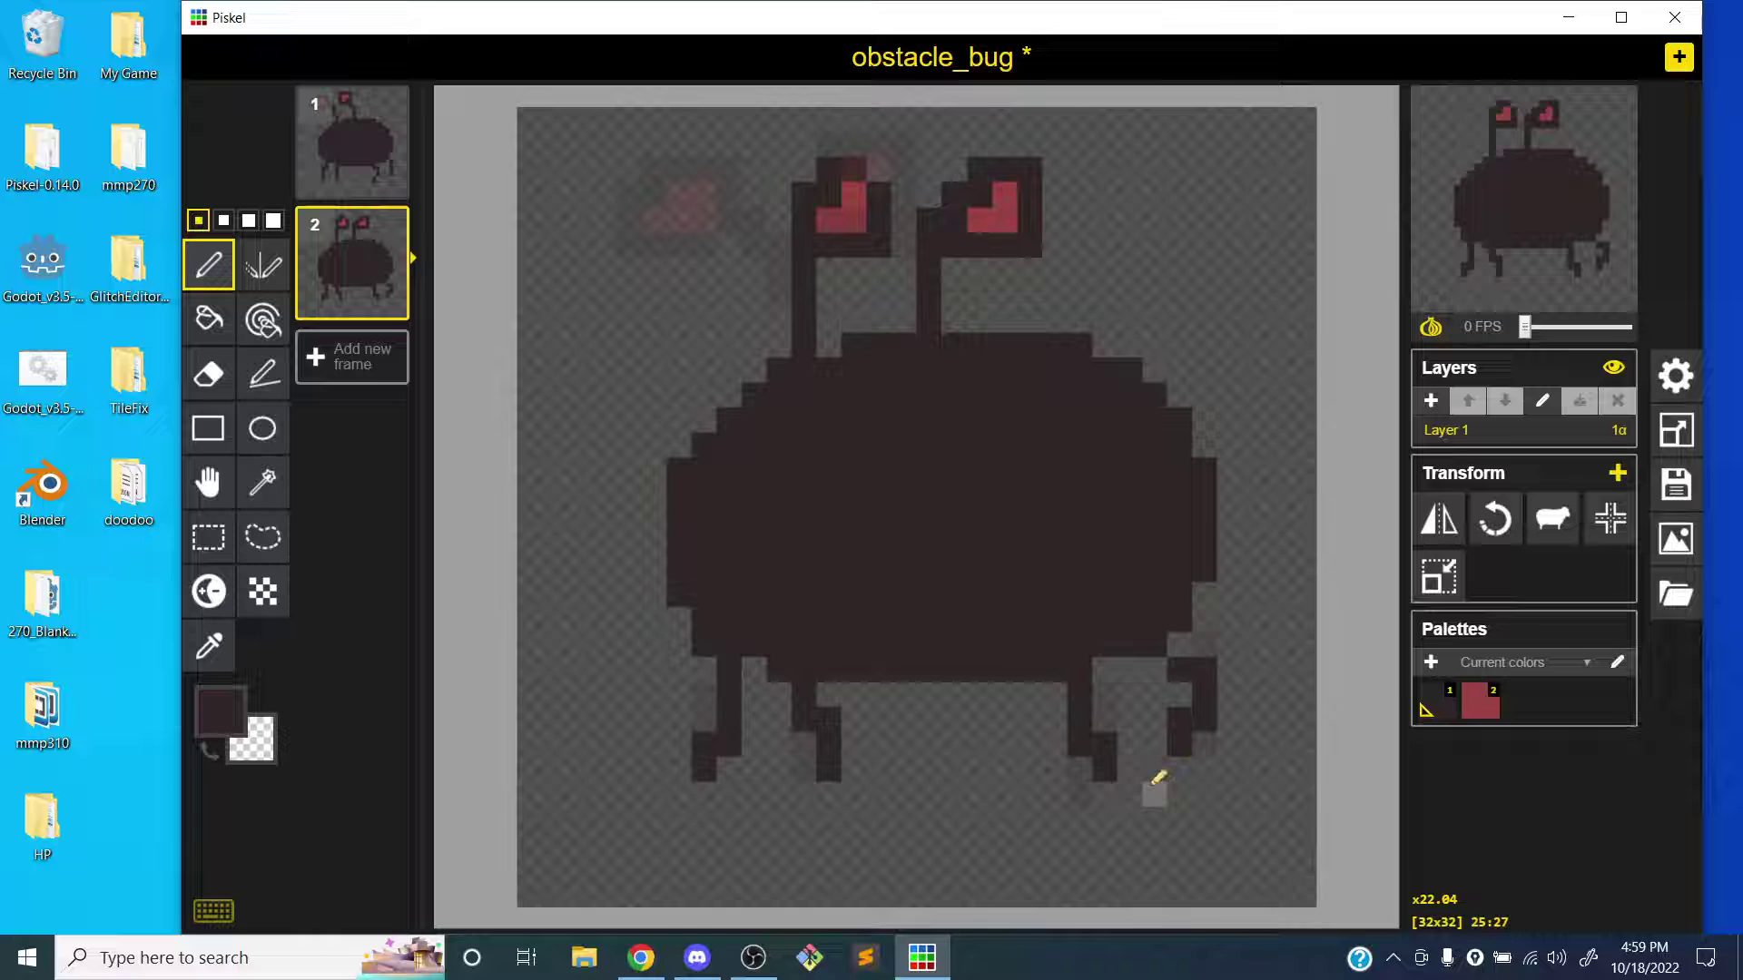
# - Preview the walk at 15 then 1 FPS, then stop the preview
pyautogui.moveTo(1549, 330); pyautogui.dragTo(1587, 325)
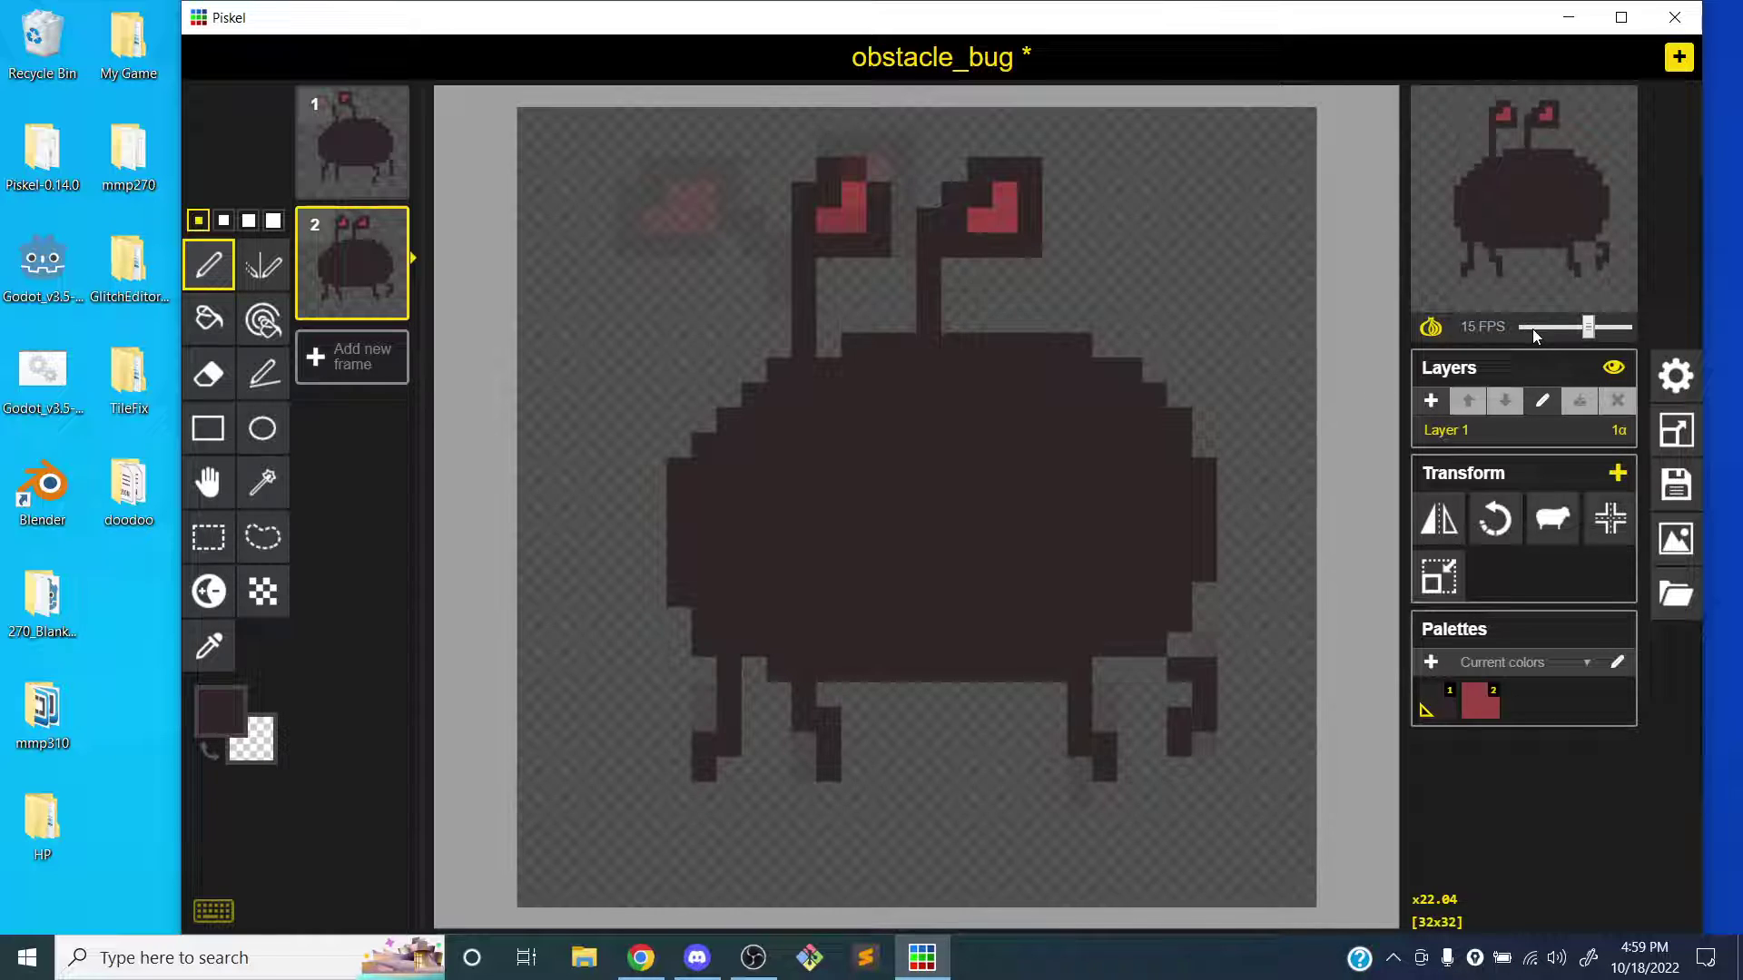
pyautogui.click(1533, 329)
pyautogui.moveTo(1536, 334); pyautogui.dragTo(1527, 338)
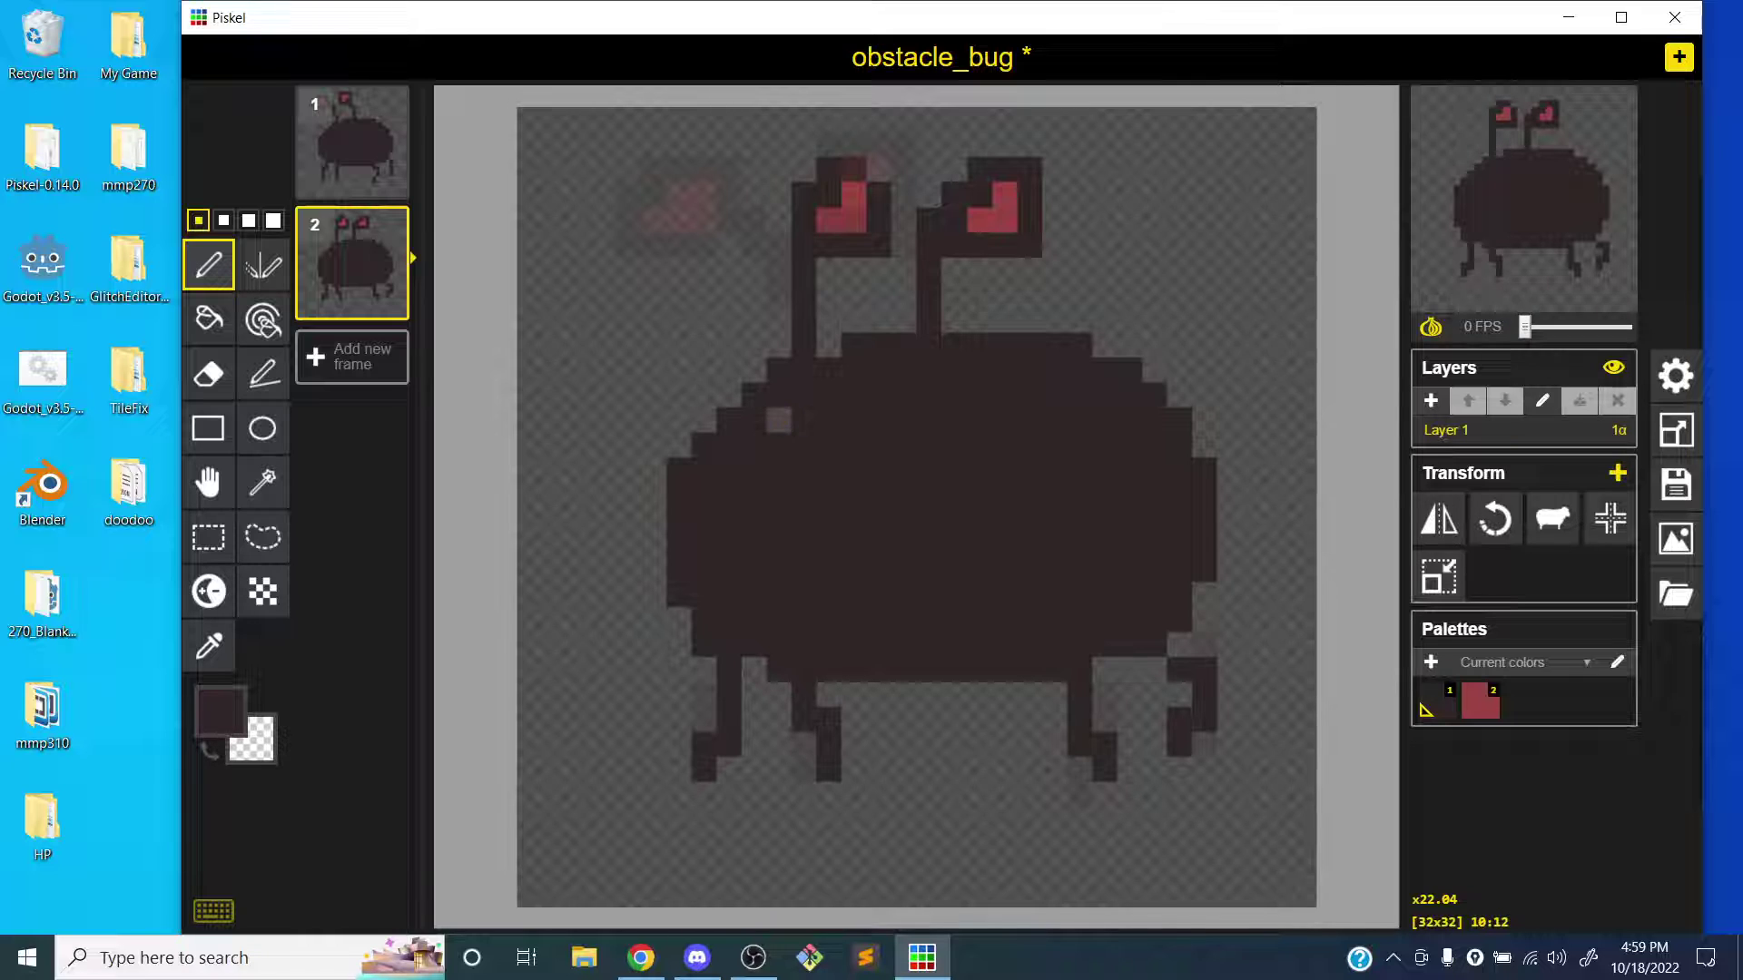
# - Save the sprite and place a copy of frame 1 in the third slot
pyautogui.hotkey('ctrl', 's')
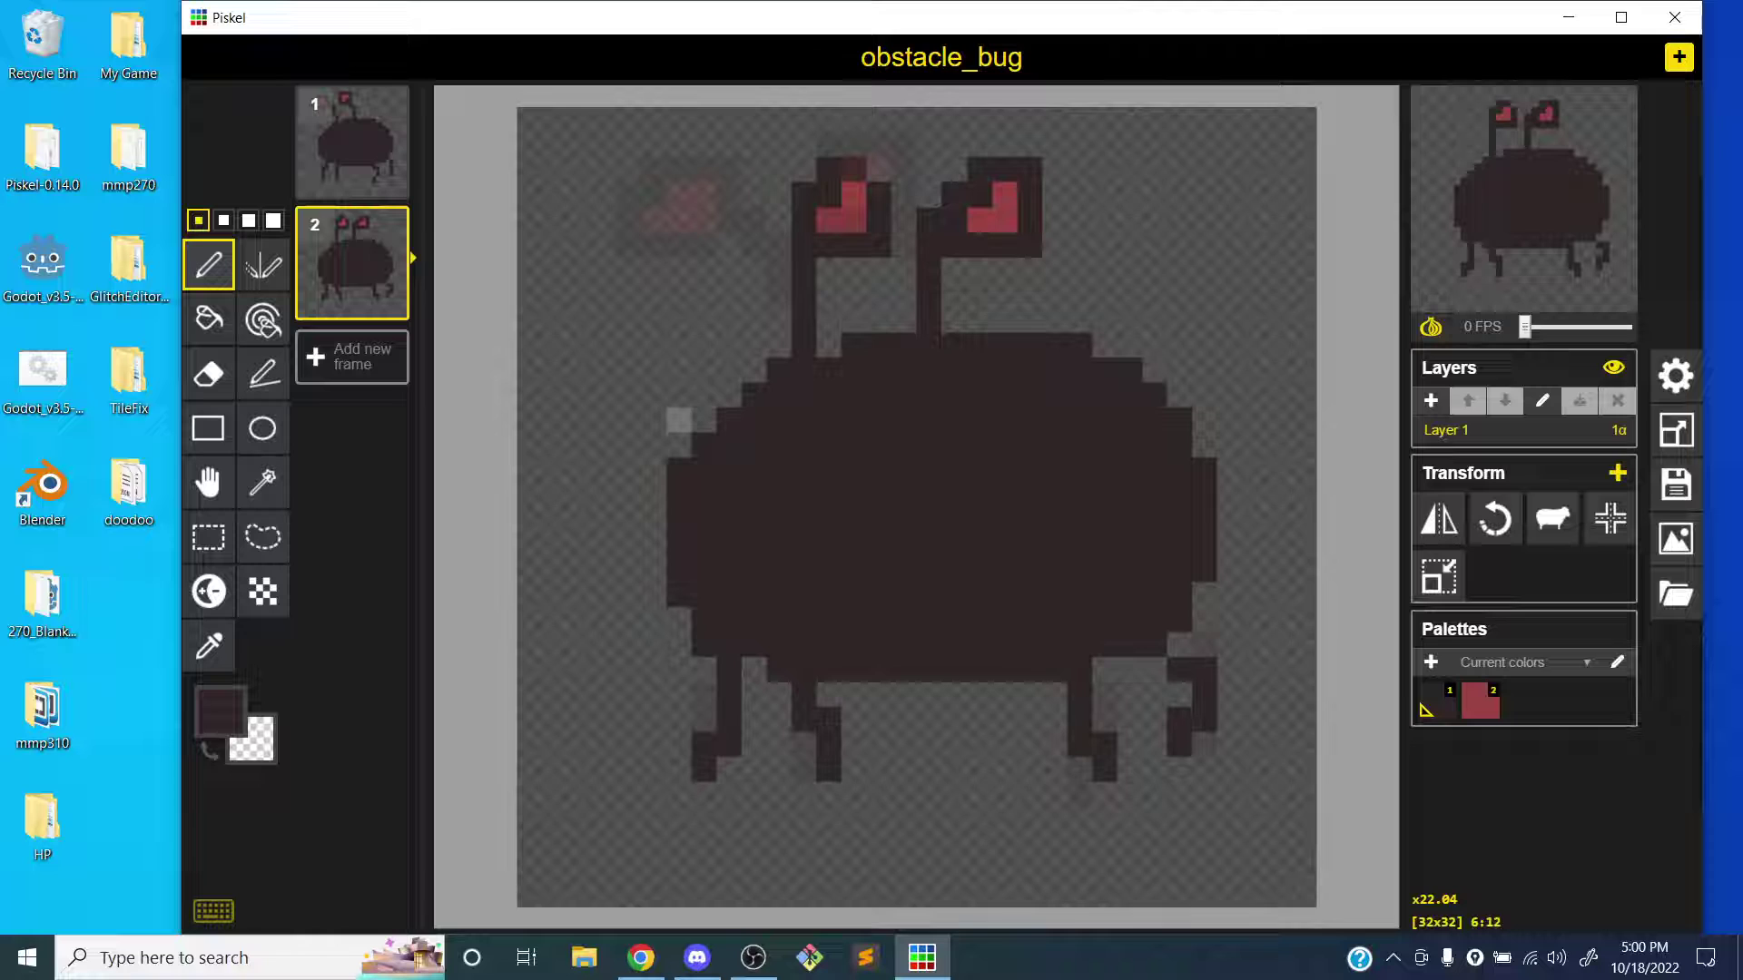
pyautogui.moveTo(394, 201)
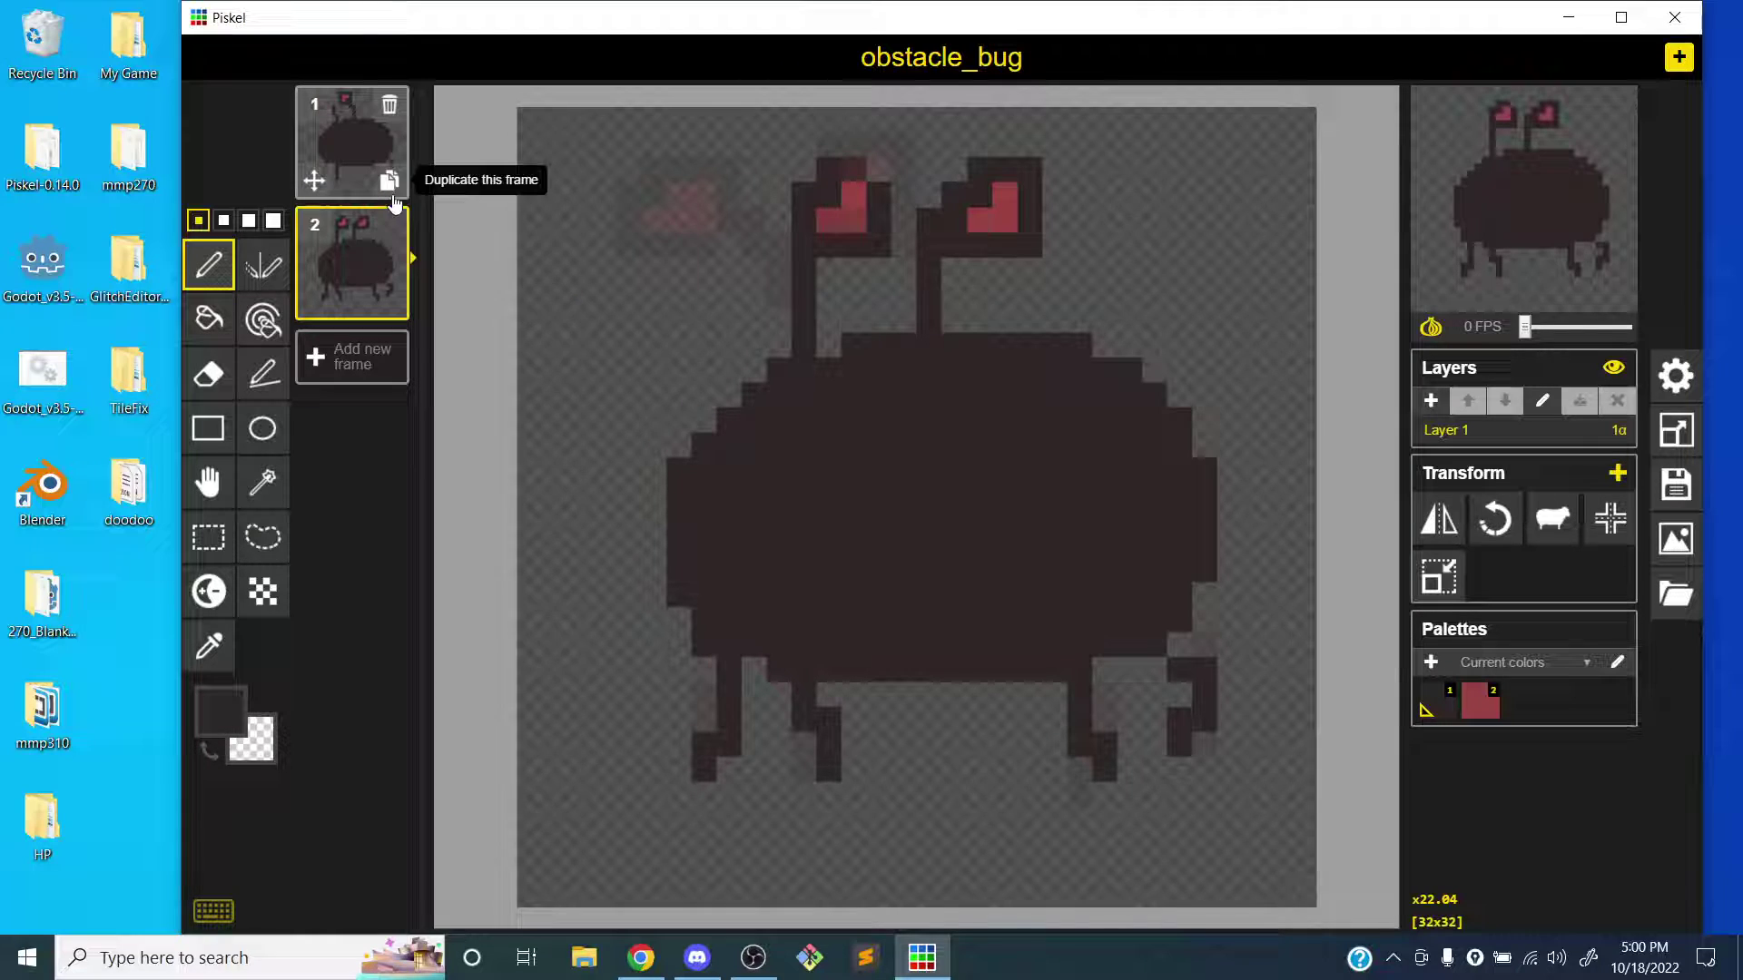
pyautogui.click(388, 185)
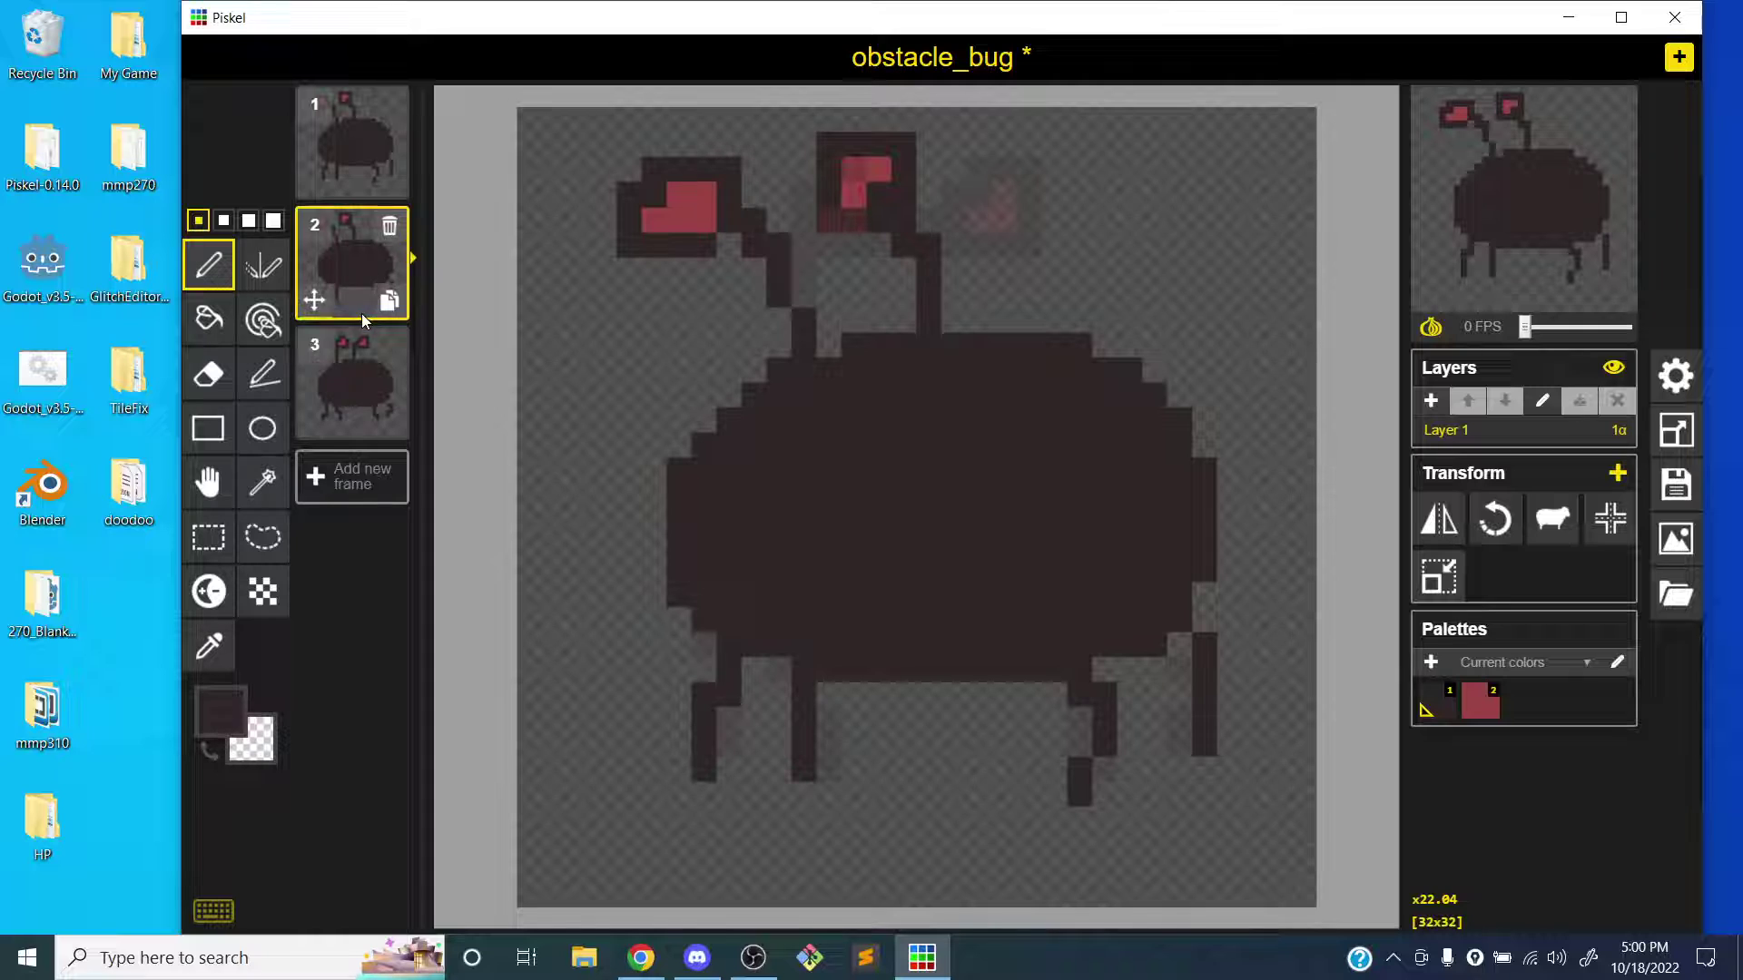
pyautogui.moveTo(361, 313); pyautogui.dragTo(368, 449)
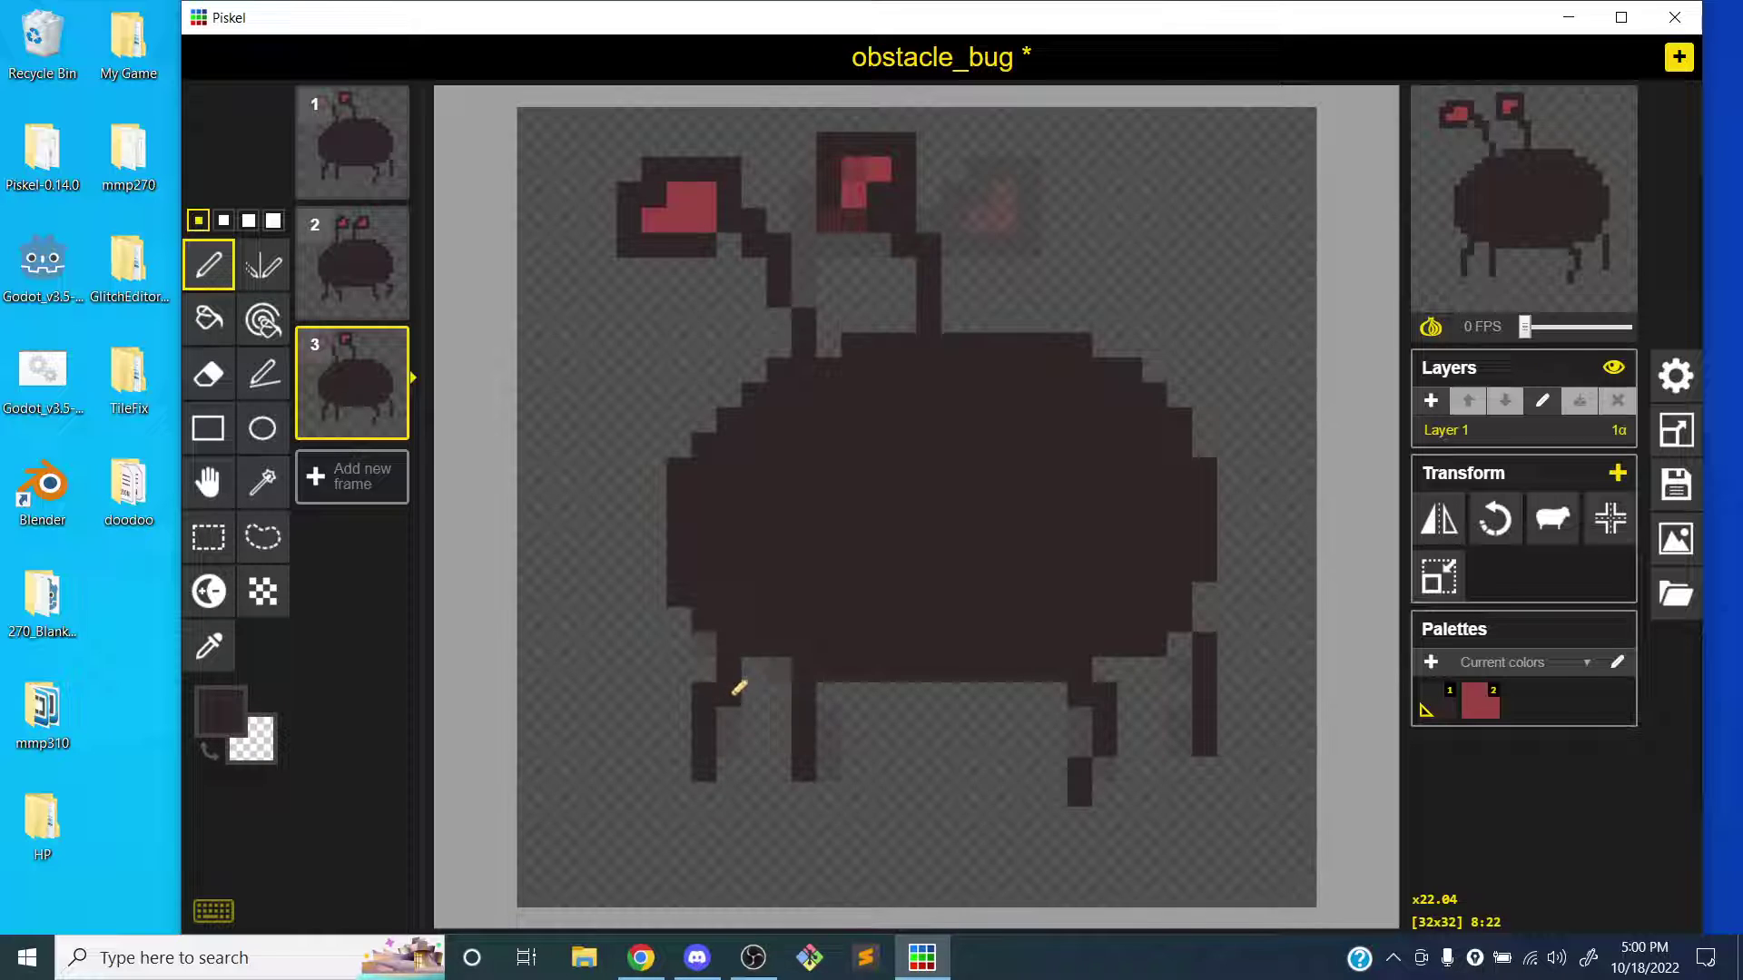
# - Erase all of the bug's left and right legs on frame 3
pyautogui.press('e')
pyautogui.moveTo(719, 716)
pyautogui.mouseDown()
pyautogui.moveTo(710, 771)
pyautogui.moveTo(735, 667)
pyautogui.moveTo(826, 700)
pyautogui.moveTo(818, 682)
pyautogui.moveTo(807, 776)
pyautogui.mouseUp()
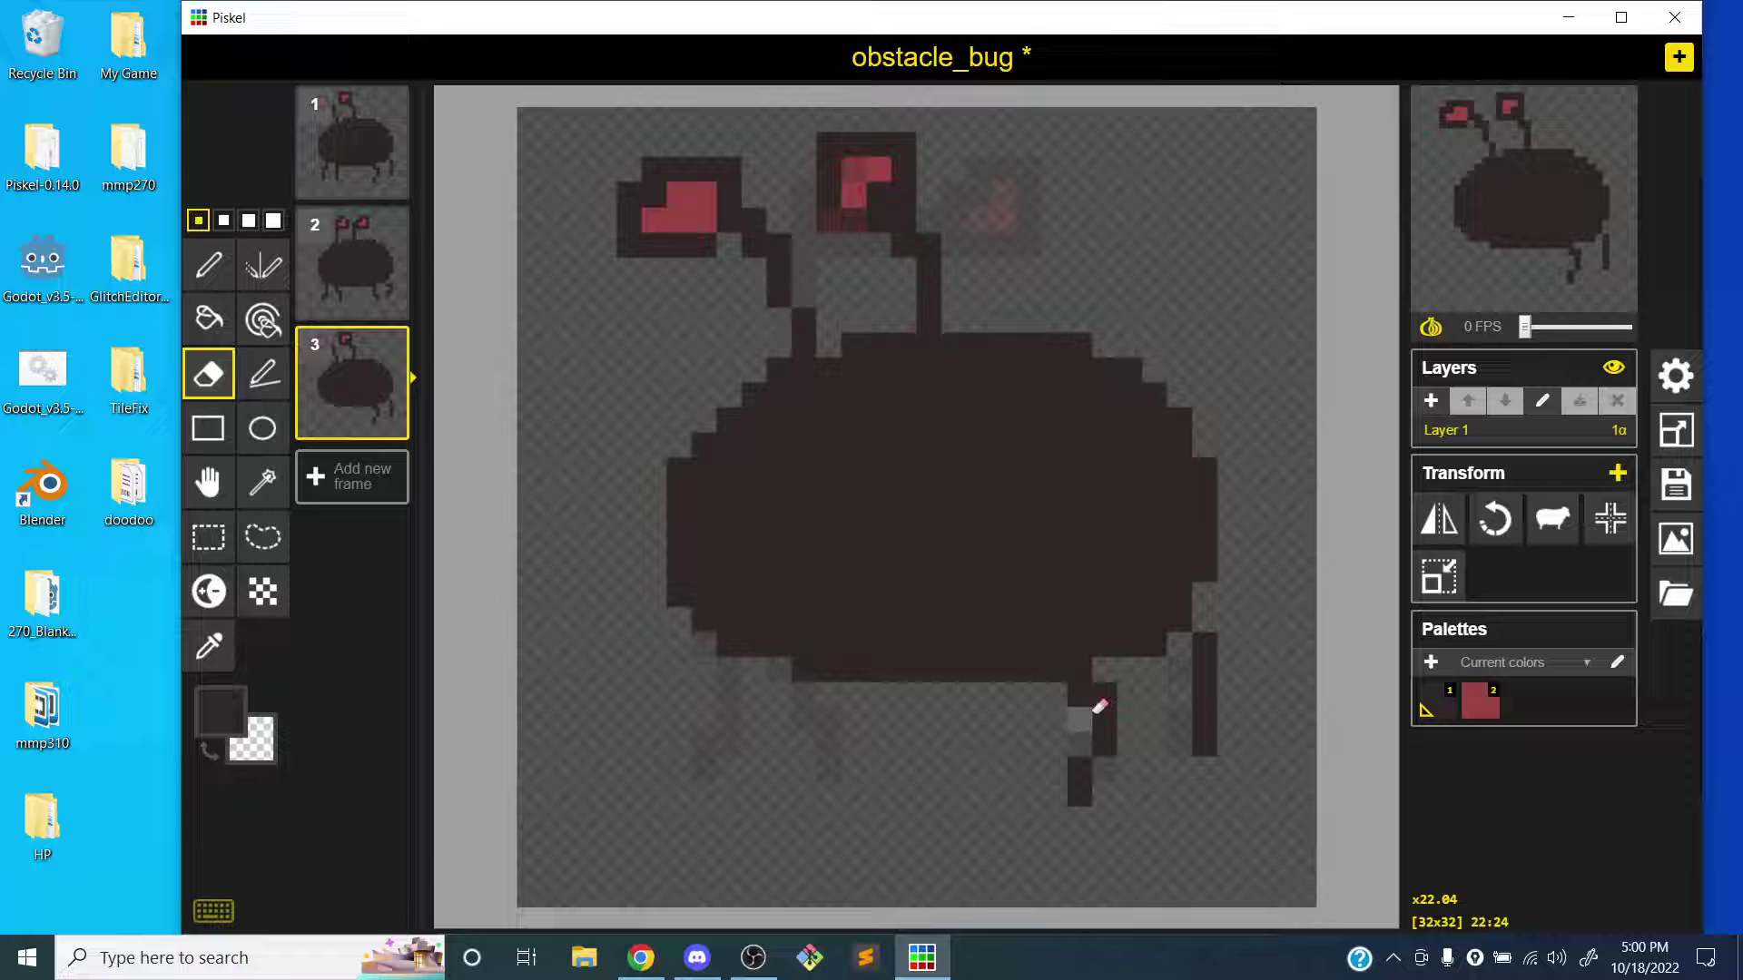
pyautogui.moveTo(1080, 703)
pyautogui.mouseDown()
pyautogui.moveTo(1075, 786)
pyautogui.moveTo(1088, 705)
pyautogui.moveTo(1207, 640)
pyautogui.moveTo(1202, 759)
pyautogui.mouseUp()
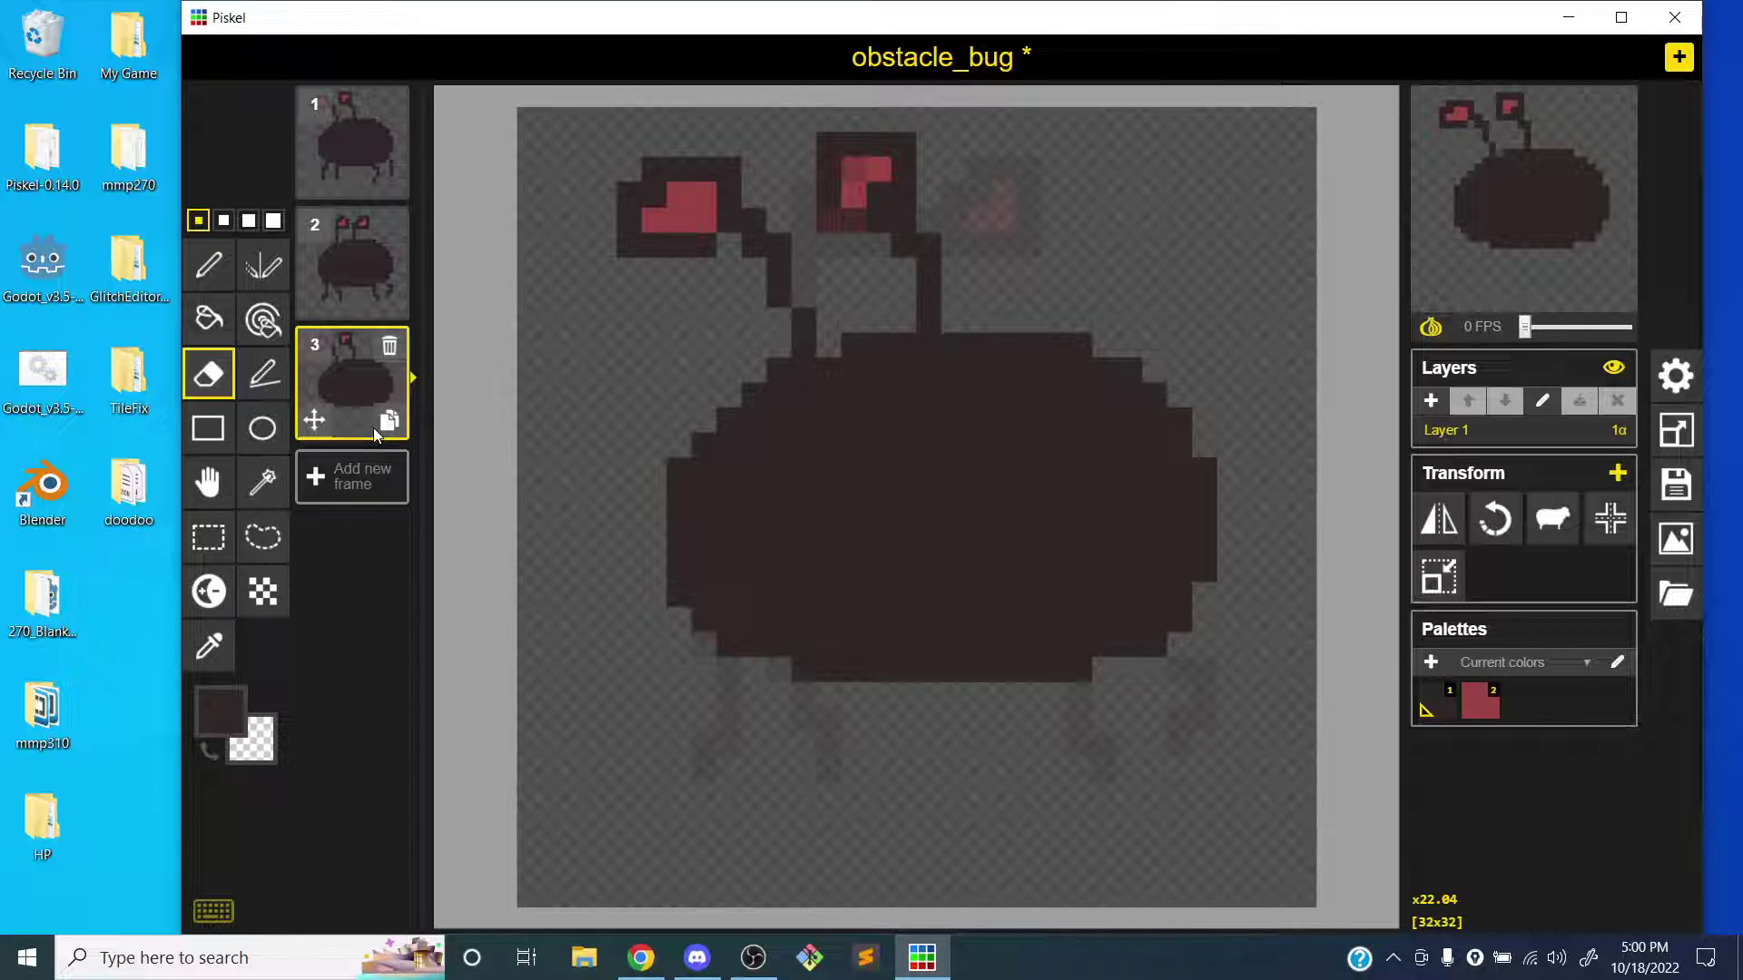
# - Erase frame 3's old antenna stalks and redraw them swept to the left
pyautogui.click(805, 319)
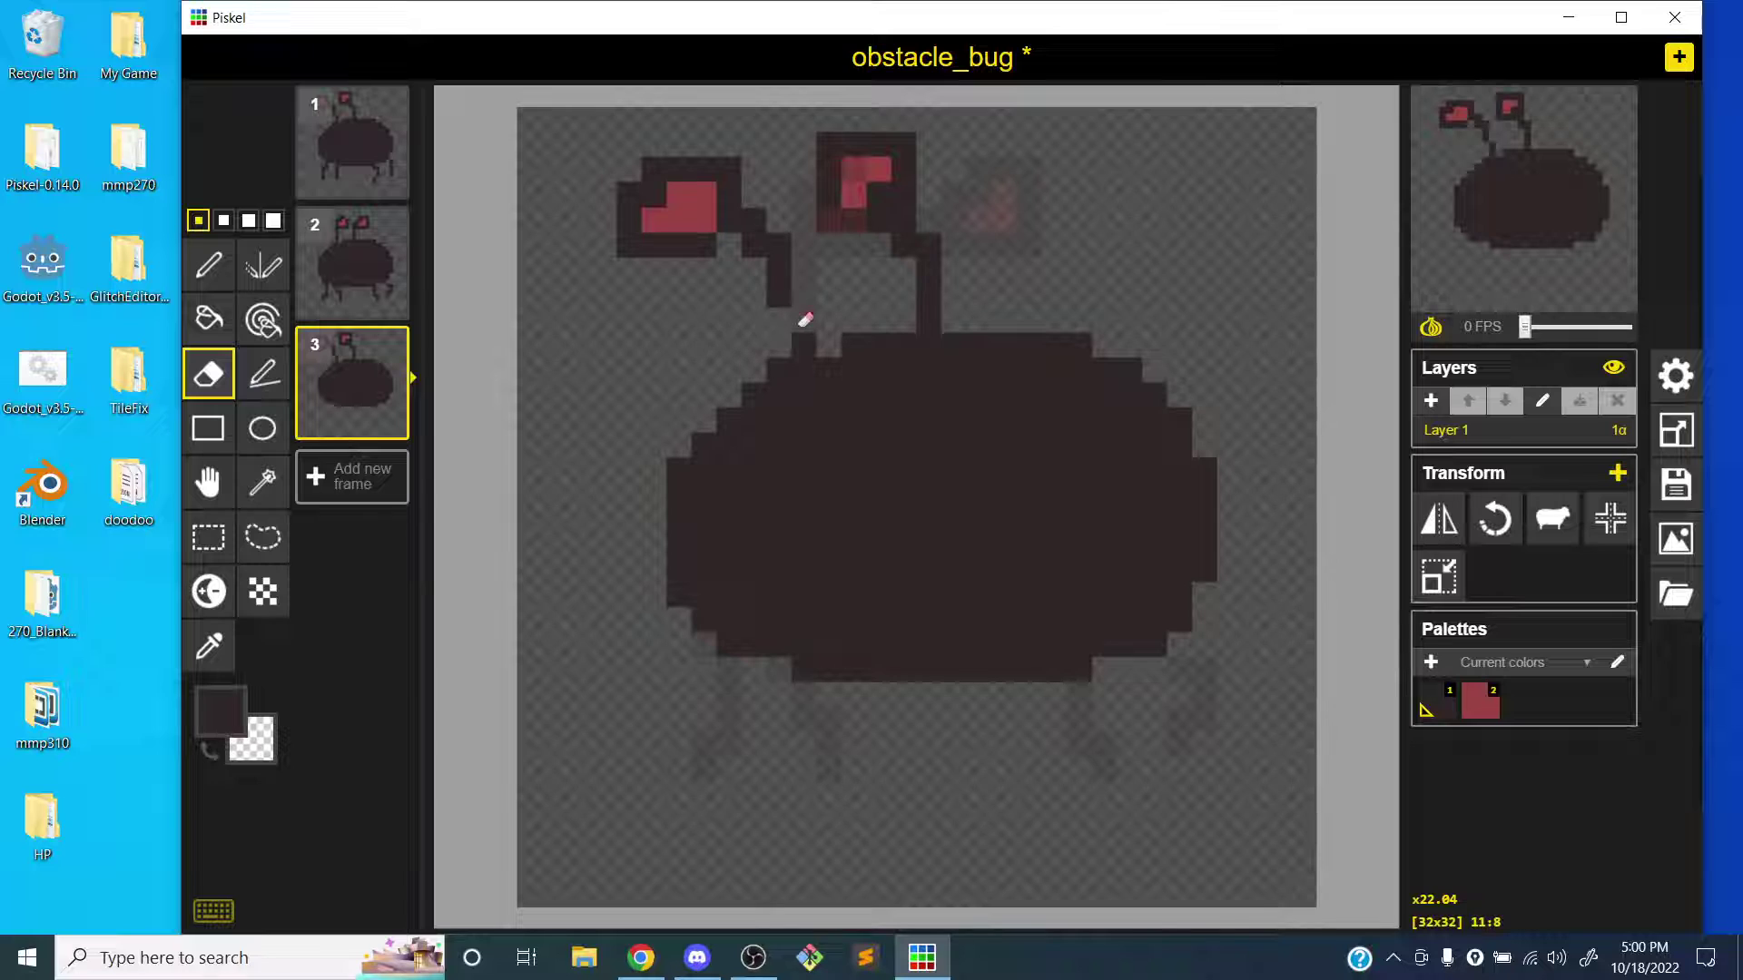
pyautogui.moveTo(806, 323)
pyautogui.mouseDown()
pyautogui.moveTo(775, 240)
pyautogui.moveTo(740, 243)
pyautogui.moveTo(738, 191)
pyautogui.moveTo(674, 215)
pyautogui.moveTo(648, 180)
pyautogui.moveTo(646, 239)
pyautogui.moveTo(700, 242)
pyautogui.mouseUp()
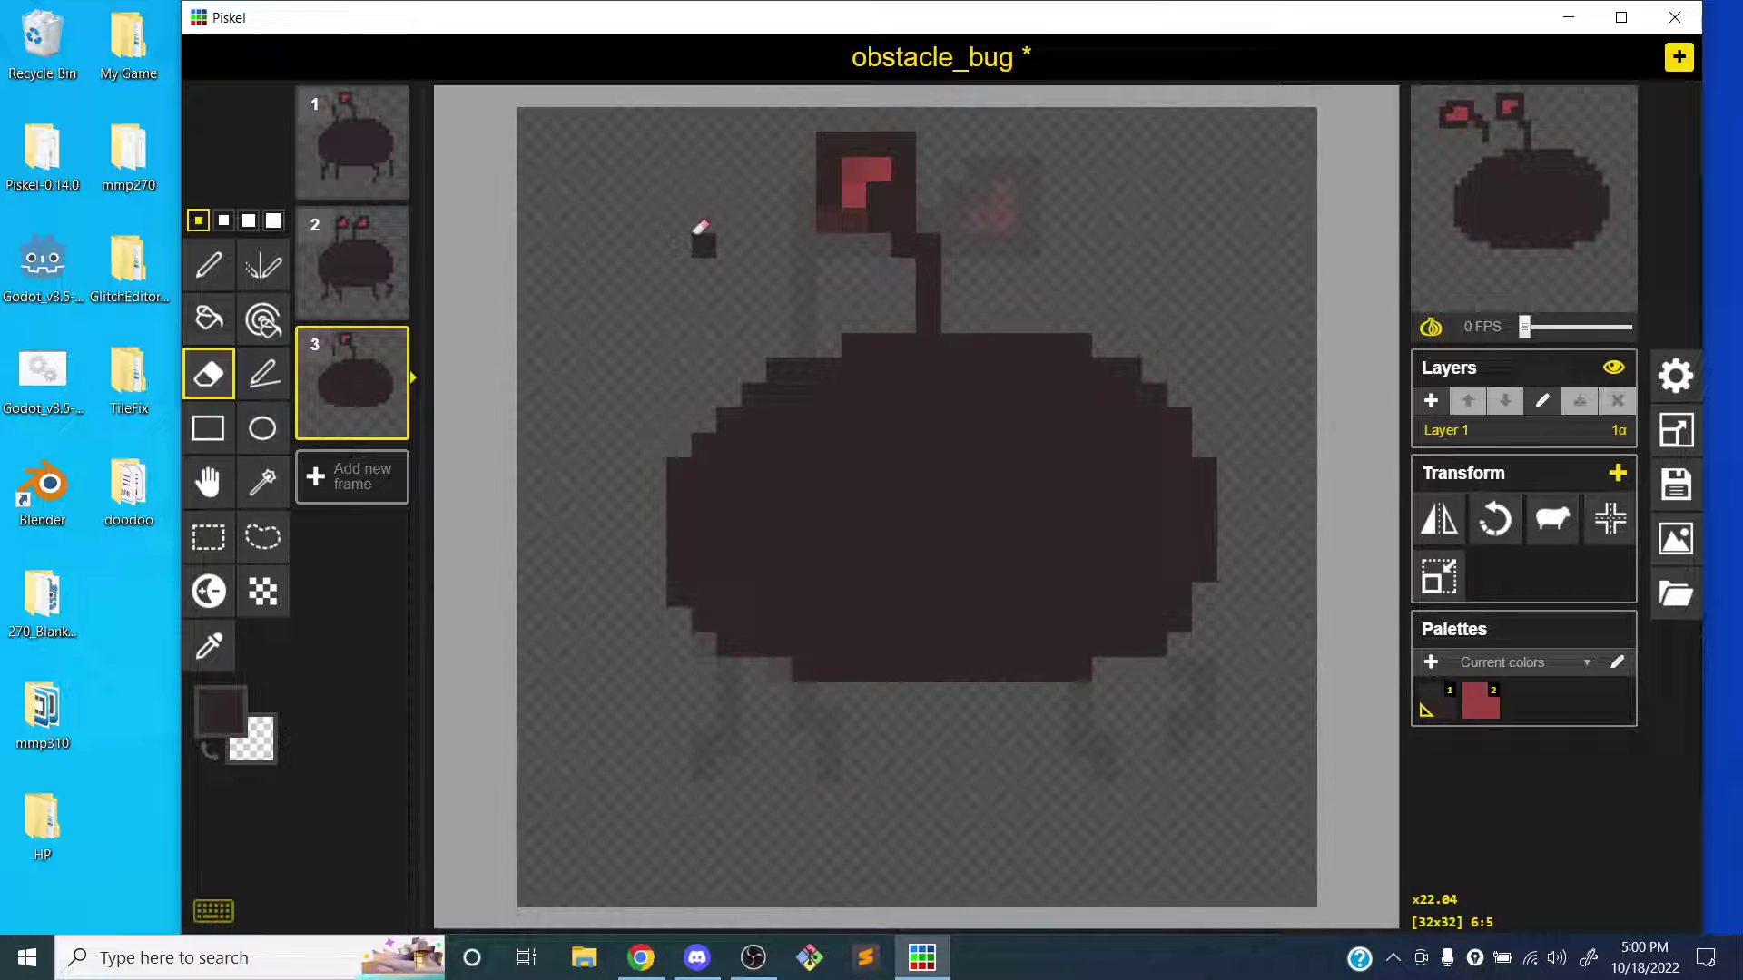
pyautogui.moveTo(907, 182)
pyautogui.mouseDown()
pyautogui.moveTo(878, 216)
pyautogui.moveTo(863, 191)
pyautogui.moveTo(888, 151)
pyautogui.moveTo(851, 198)
pyautogui.moveTo(854, 140)
pyautogui.mouseUp()
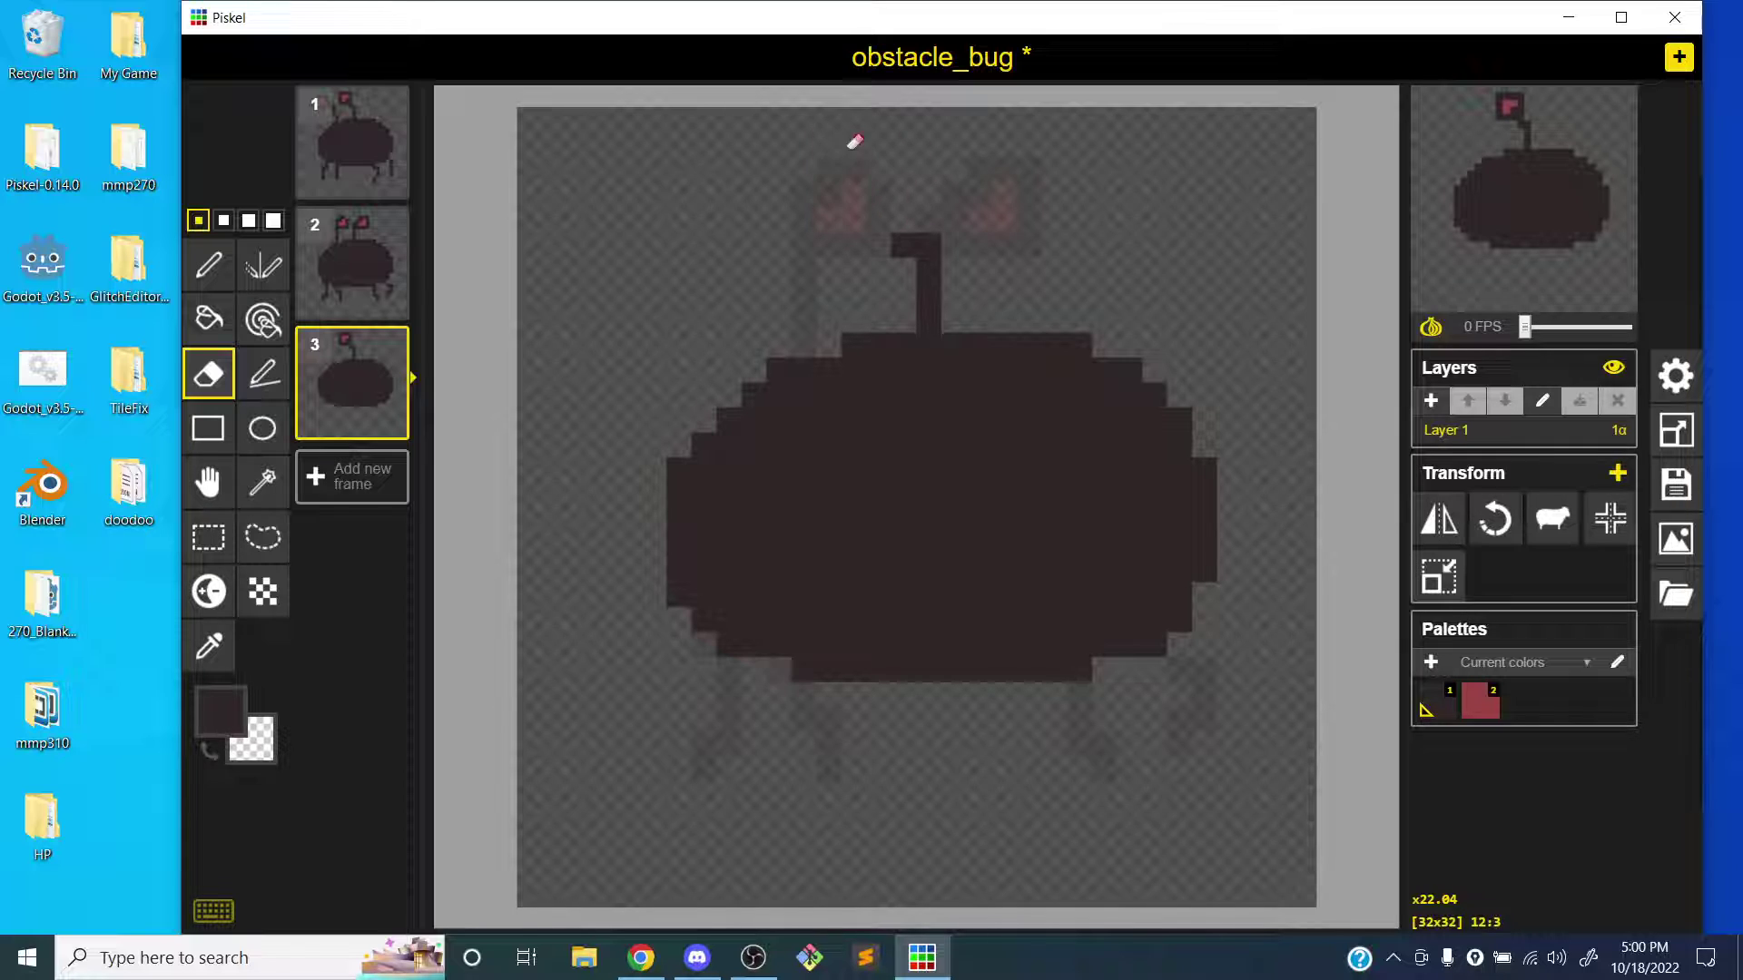
pyautogui.moveTo(918, 264); pyautogui.dragTo(926, 328)
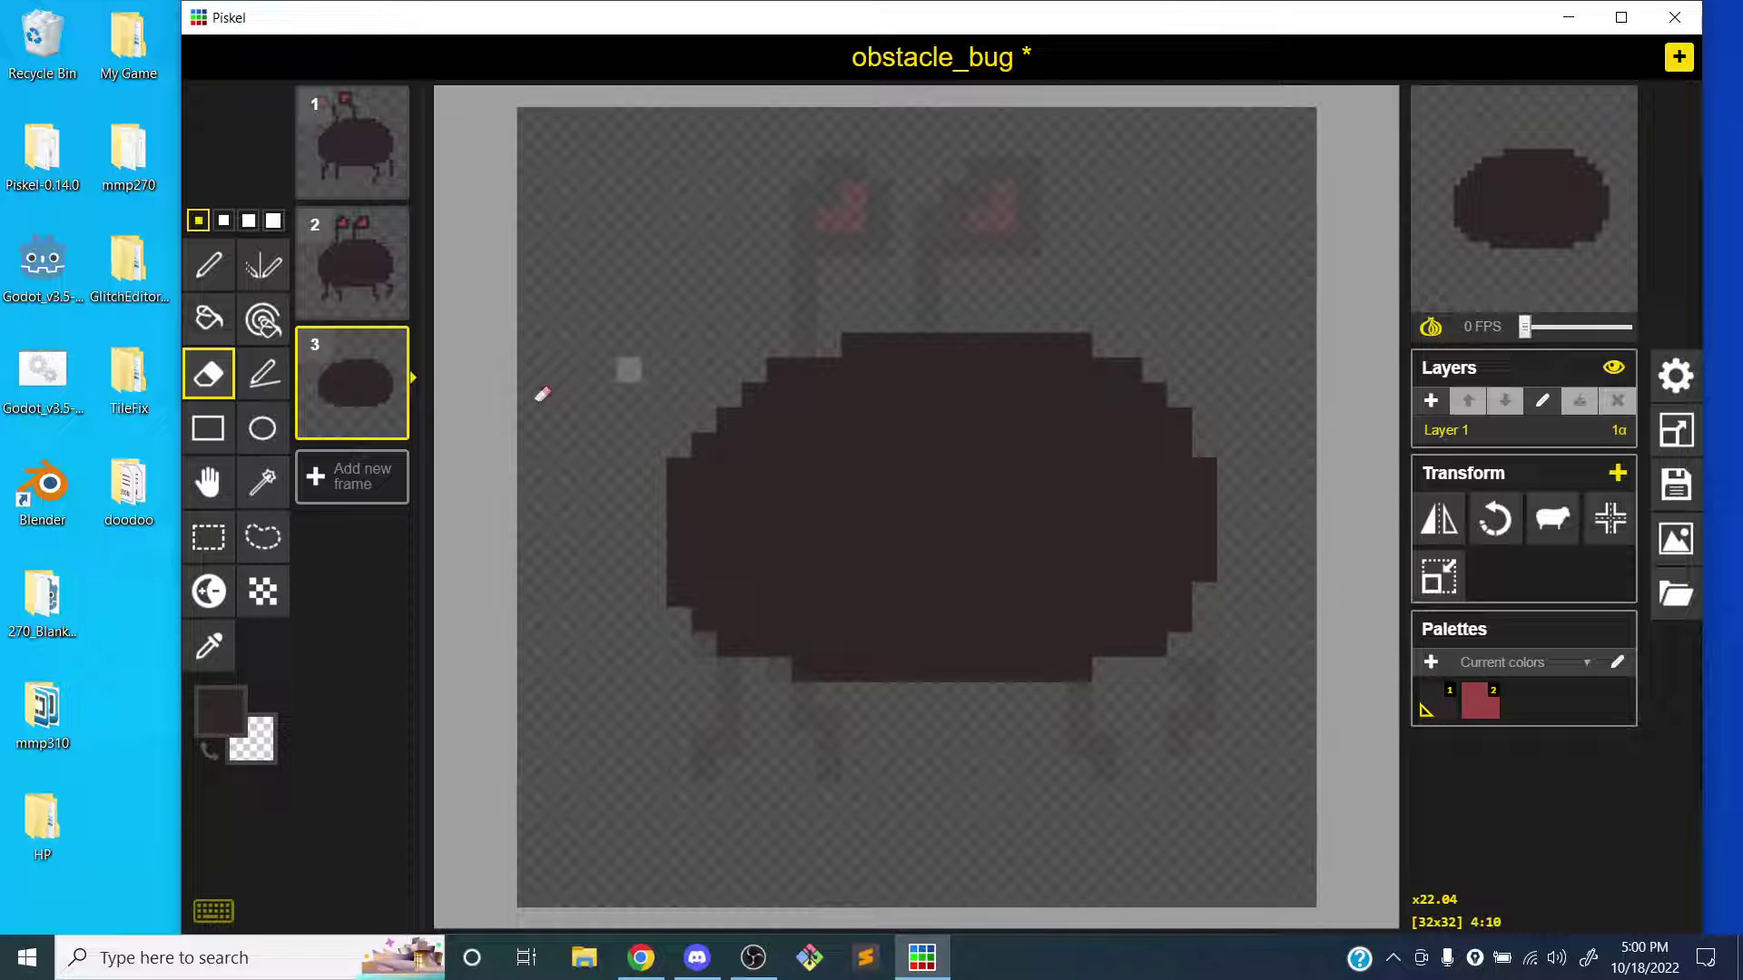
pyautogui.press('p')
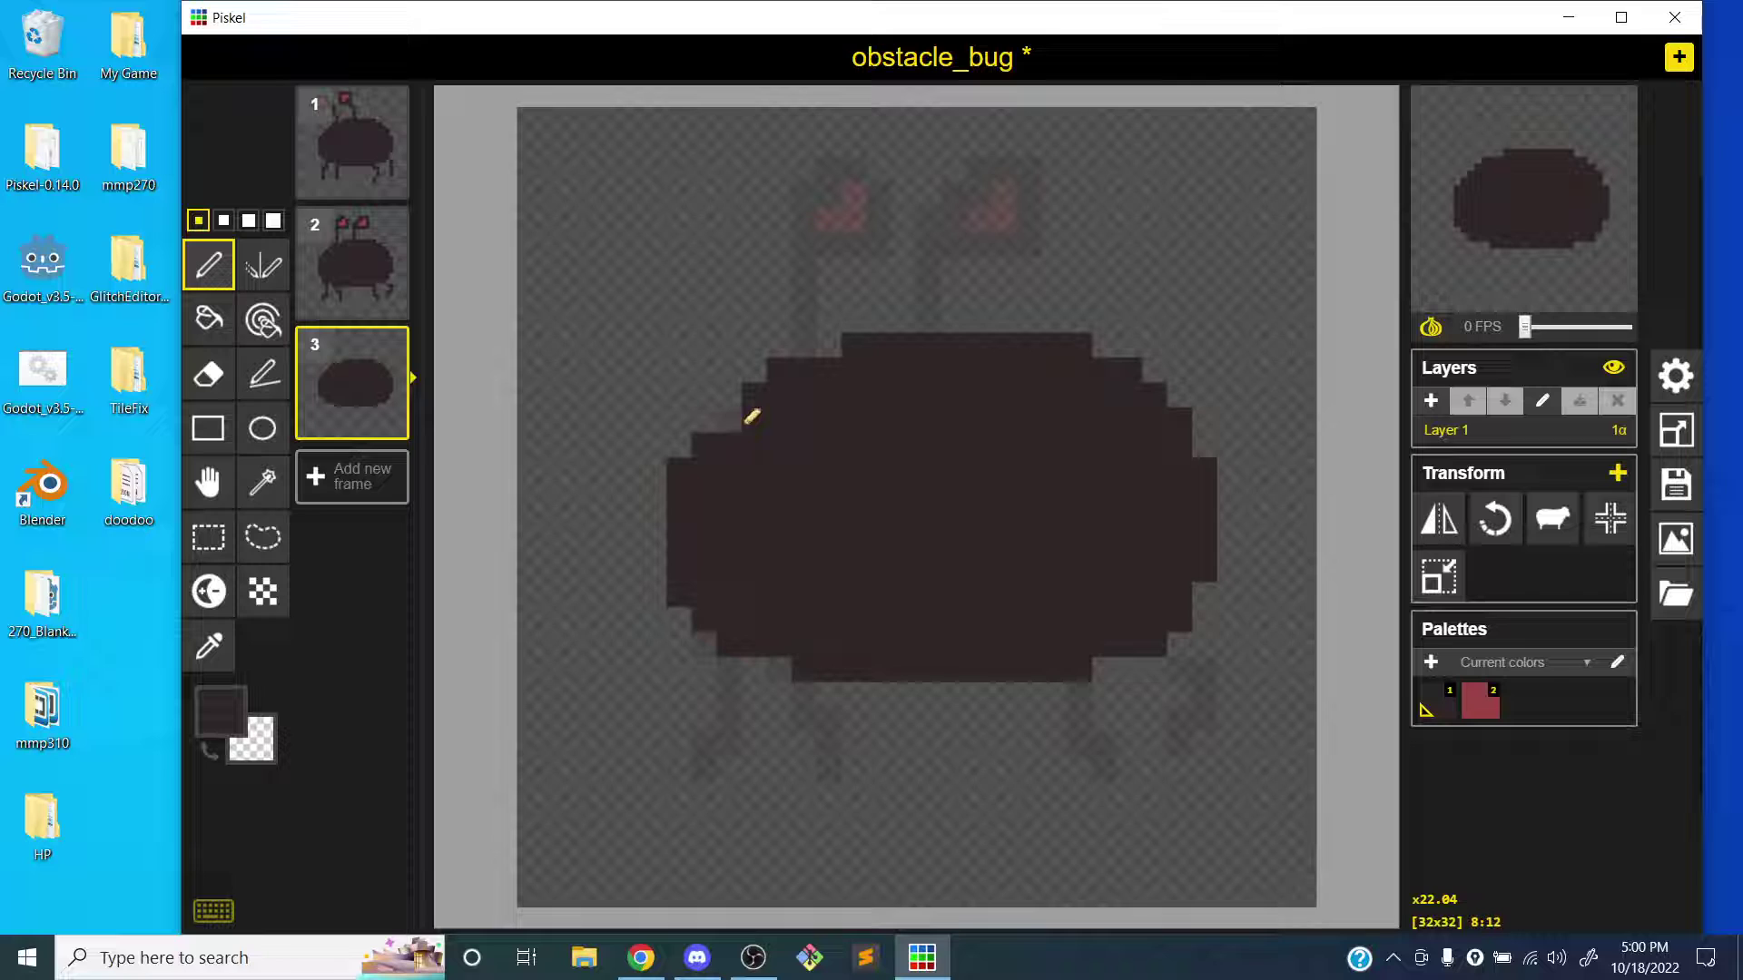
pyautogui.moveTo(790, 418)
pyautogui.mouseDown()
pyautogui.moveTo(670, 338)
pyautogui.moveTo(572, 335)
pyautogui.moveTo(588, 336)
pyautogui.mouseUp()
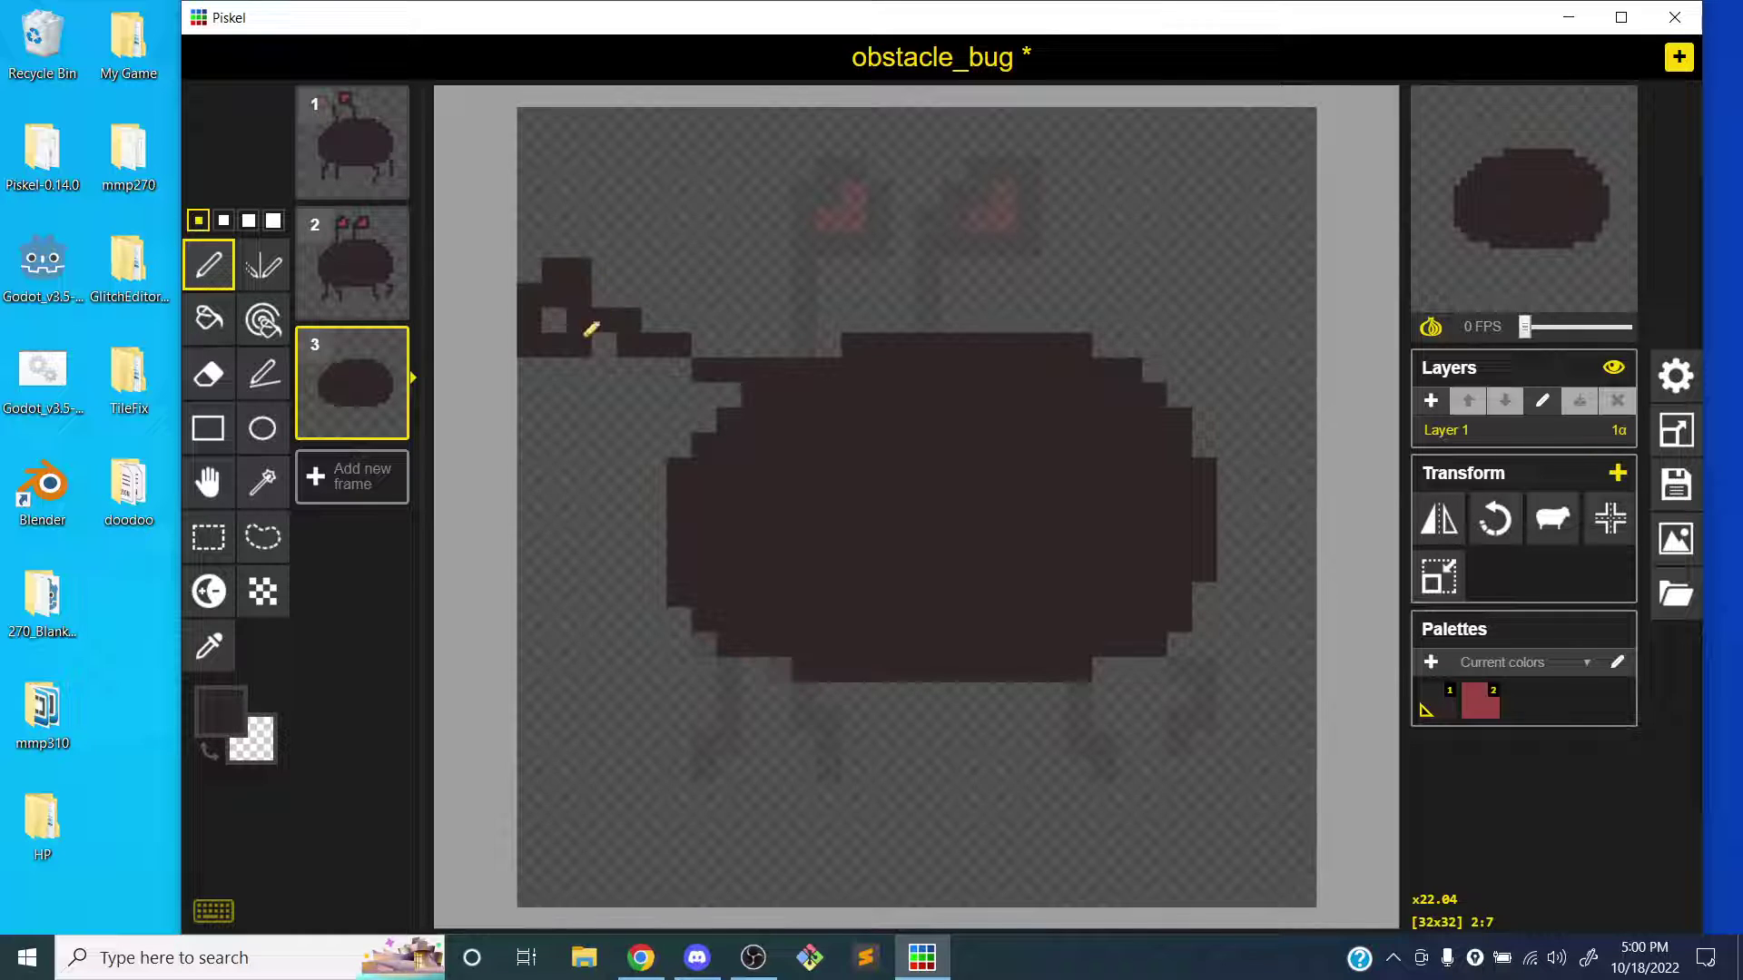
pyautogui.hotkey('ctrl', 'z')
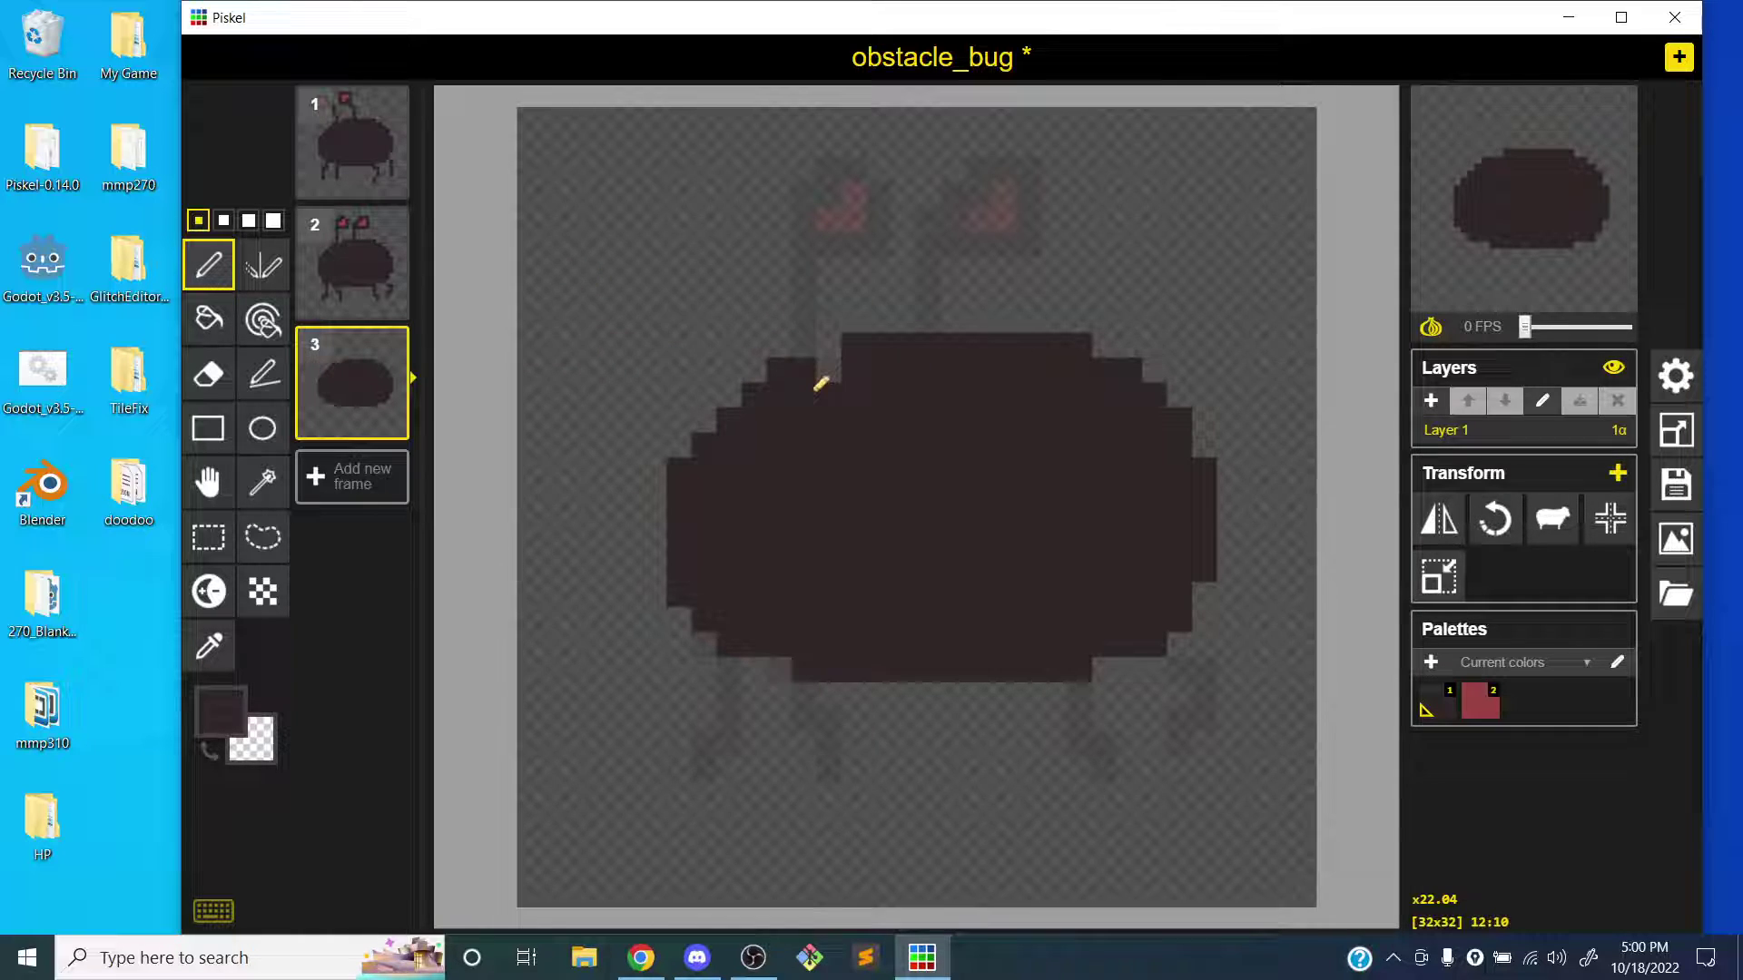
pyautogui.moveTo(817, 382)
pyautogui.mouseDown()
pyautogui.moveTo(771, 327)
pyautogui.moveTo(674, 290)
pyautogui.moveTo(579, 301)
pyautogui.moveTo(767, 291)
pyautogui.mouseUp()
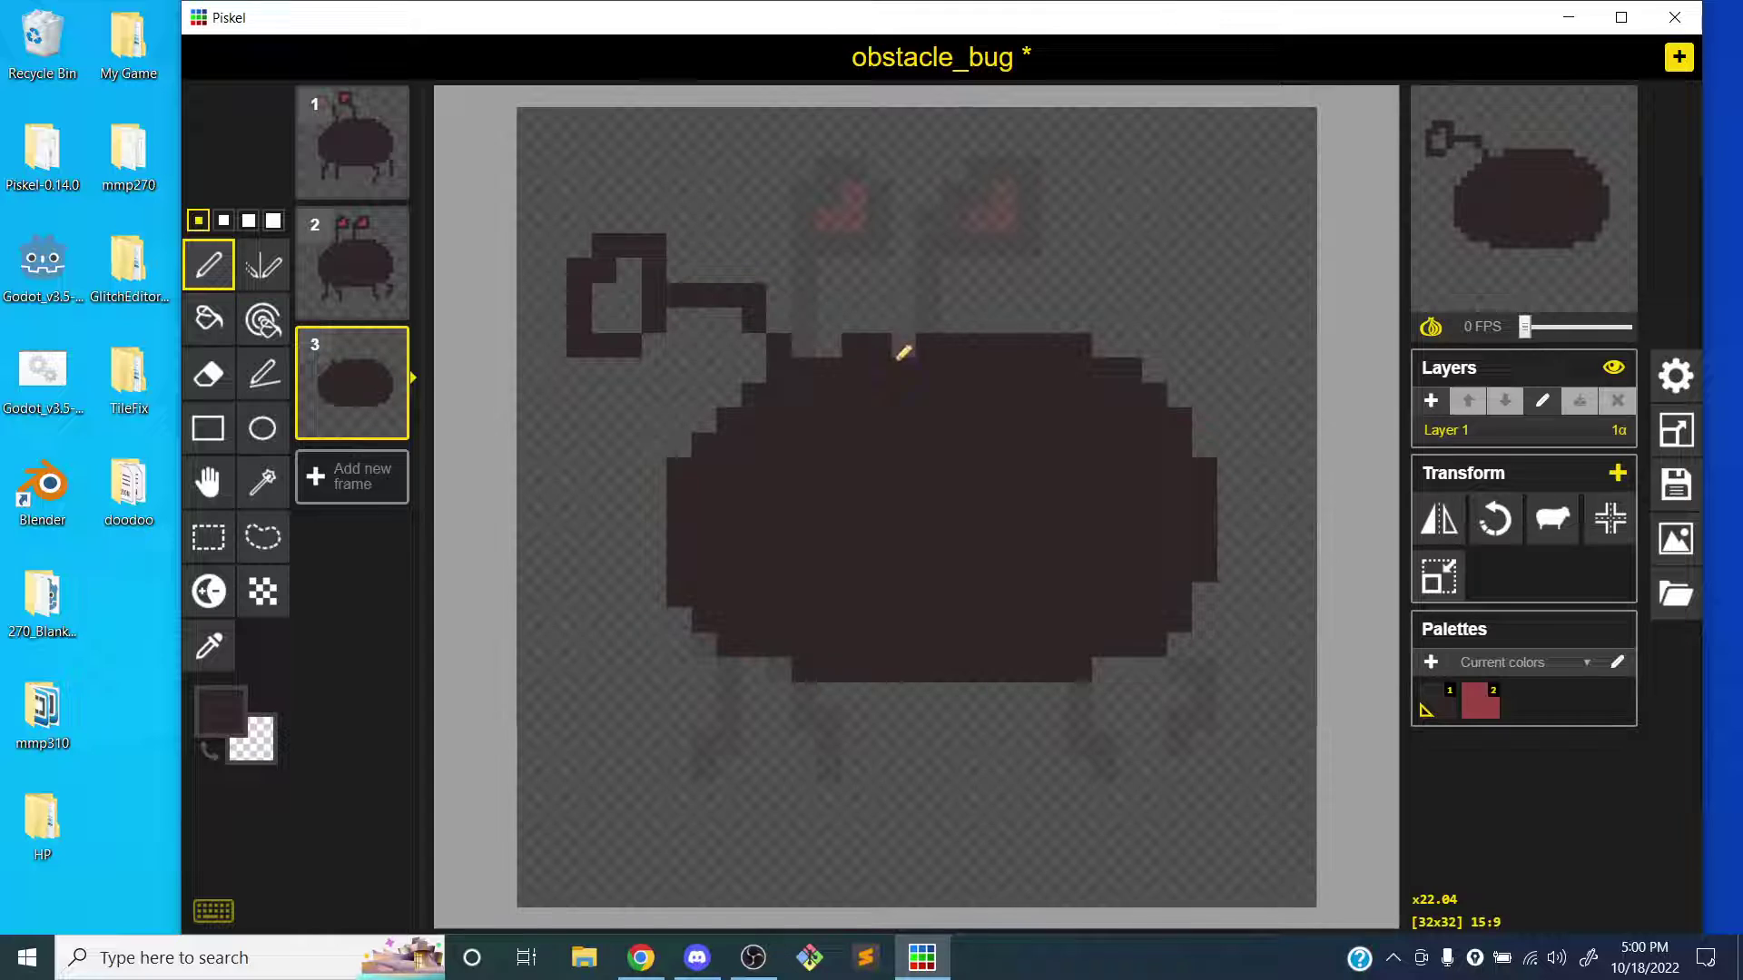
pyautogui.moveTo(903, 343)
pyautogui.mouseDown()
pyautogui.moveTo(822, 245)
pyautogui.moveTo(724, 205)
pyautogui.moveTo(723, 252)
pyautogui.moveTo(682, 233)
pyautogui.moveTo(671, 167)
pyautogui.moveTo(737, 190)
pyautogui.moveTo(757, 228)
pyautogui.moveTo(785, 217)
pyautogui.moveTo(873, 304)
pyautogui.moveTo(889, 375)
pyautogui.moveTo(685, 157)
pyautogui.moveTo(749, 213)
pyautogui.mouseUp()
pyautogui.hotkey('ctrl', 'z')
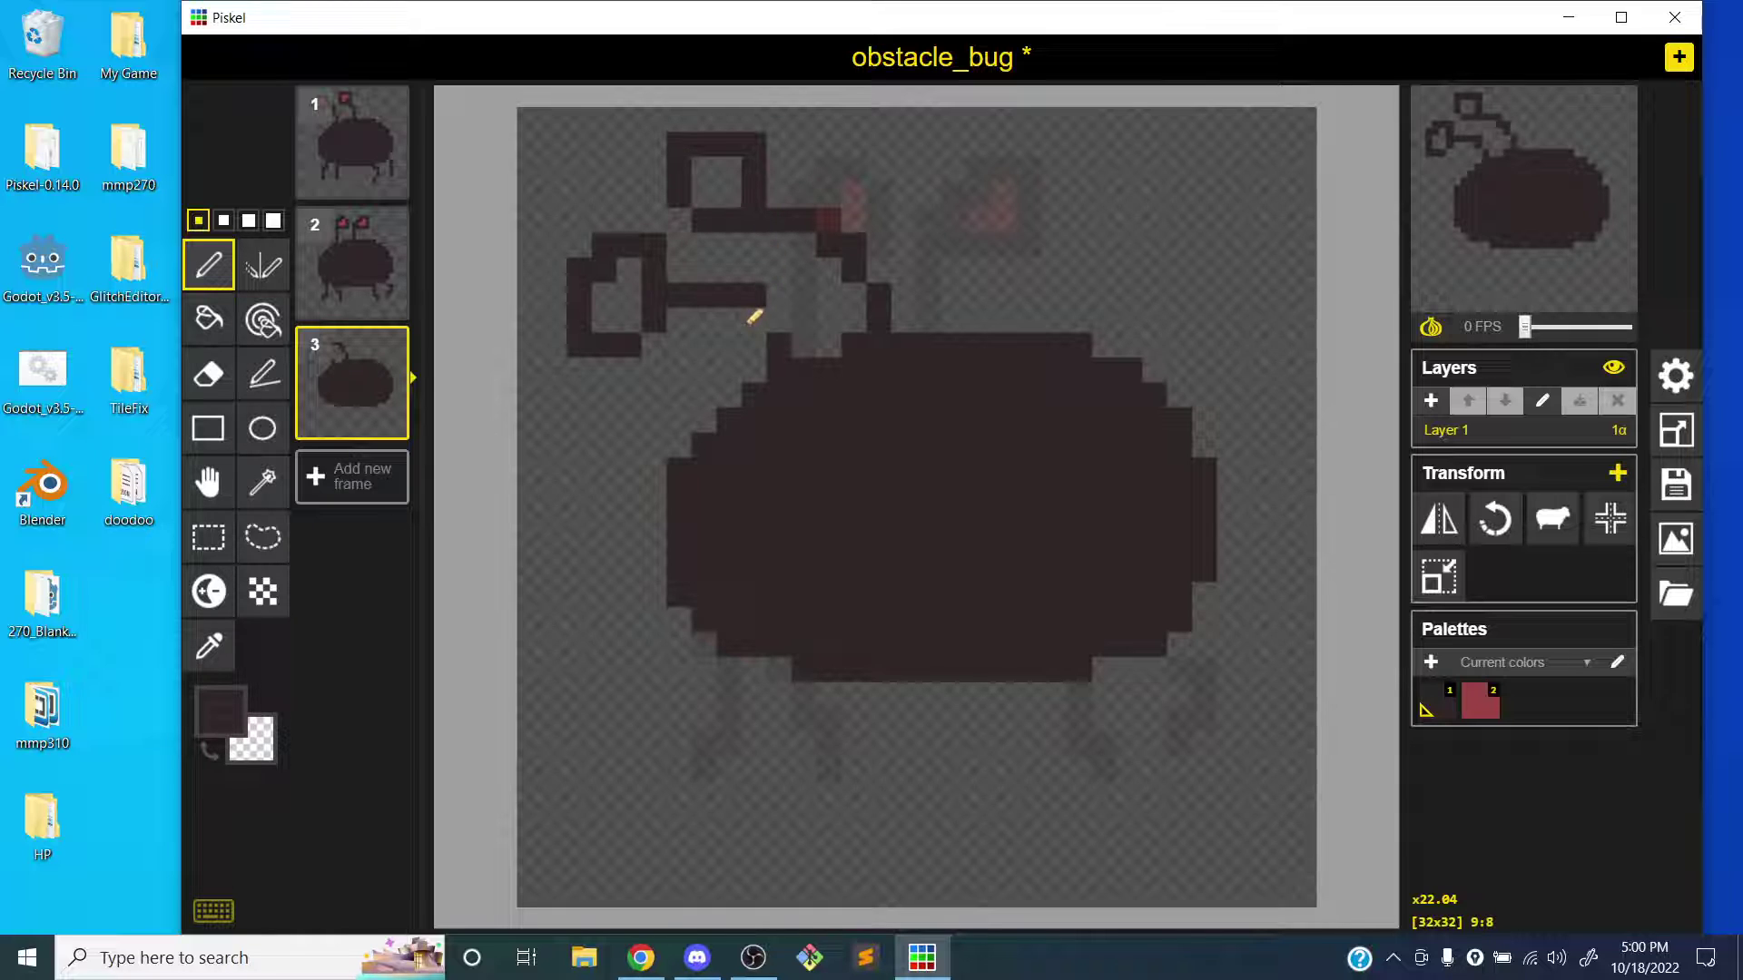
# - Fill both antenna loops red and duplicate frame 3 as frame 4
pyautogui.press('2')
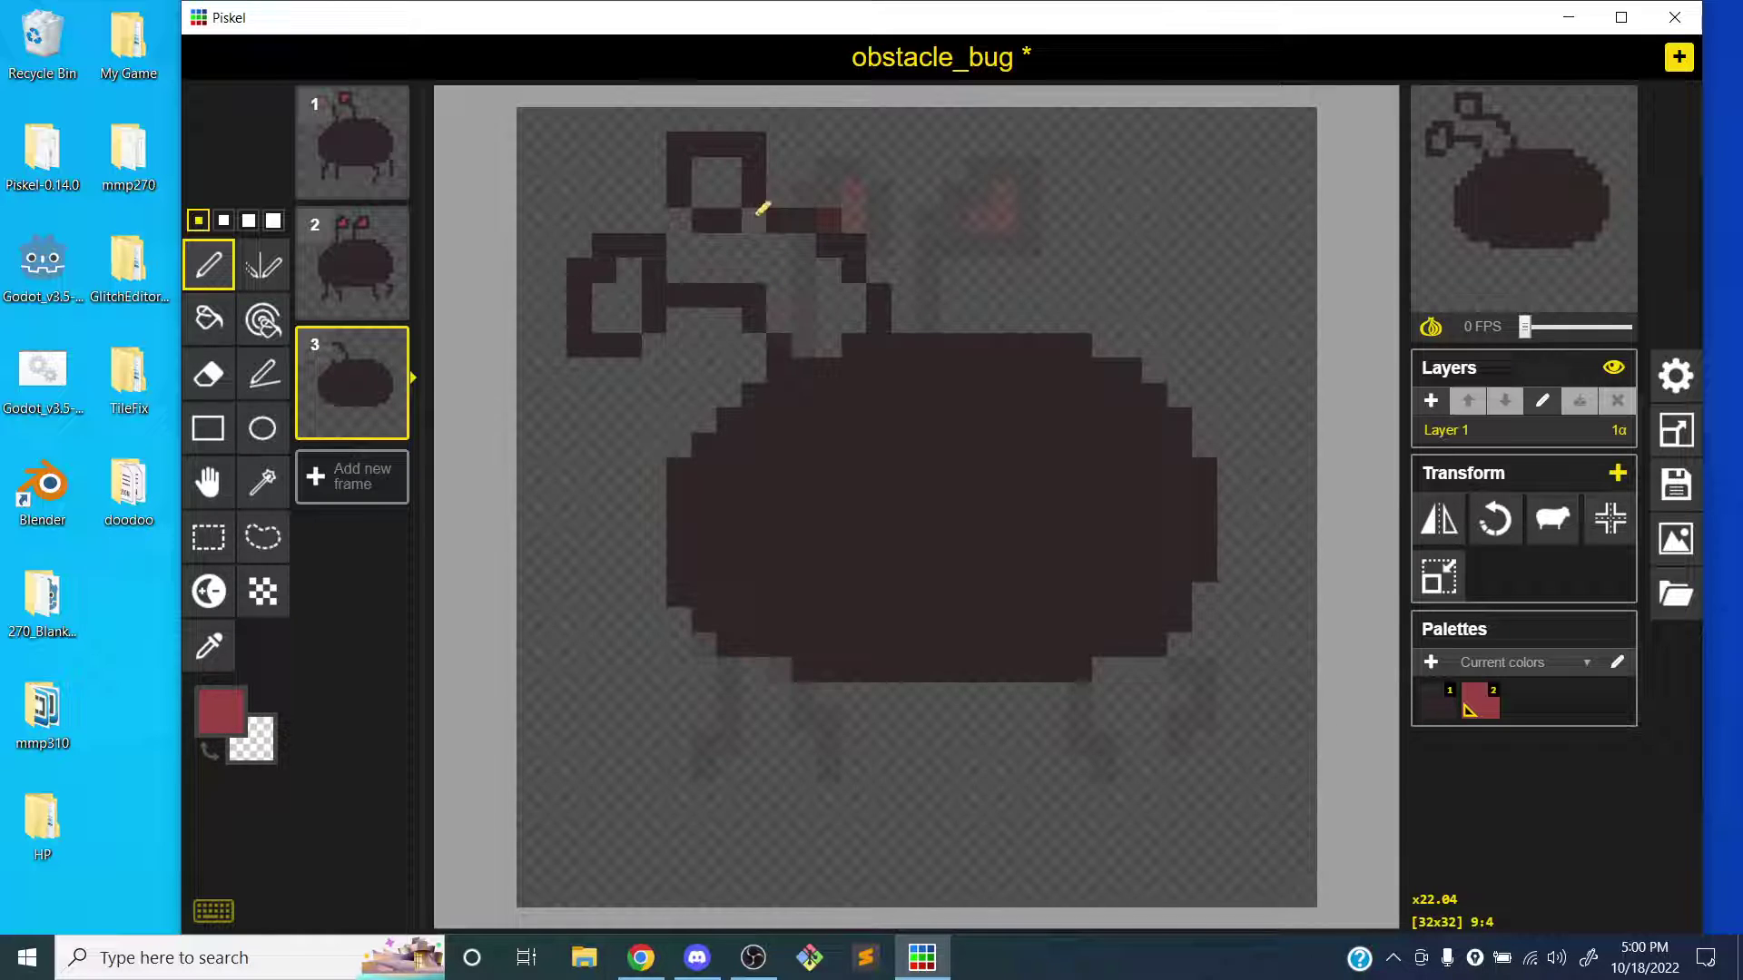
pyautogui.press('b')
pyautogui.click(714, 178)
pyautogui.click(608, 313)
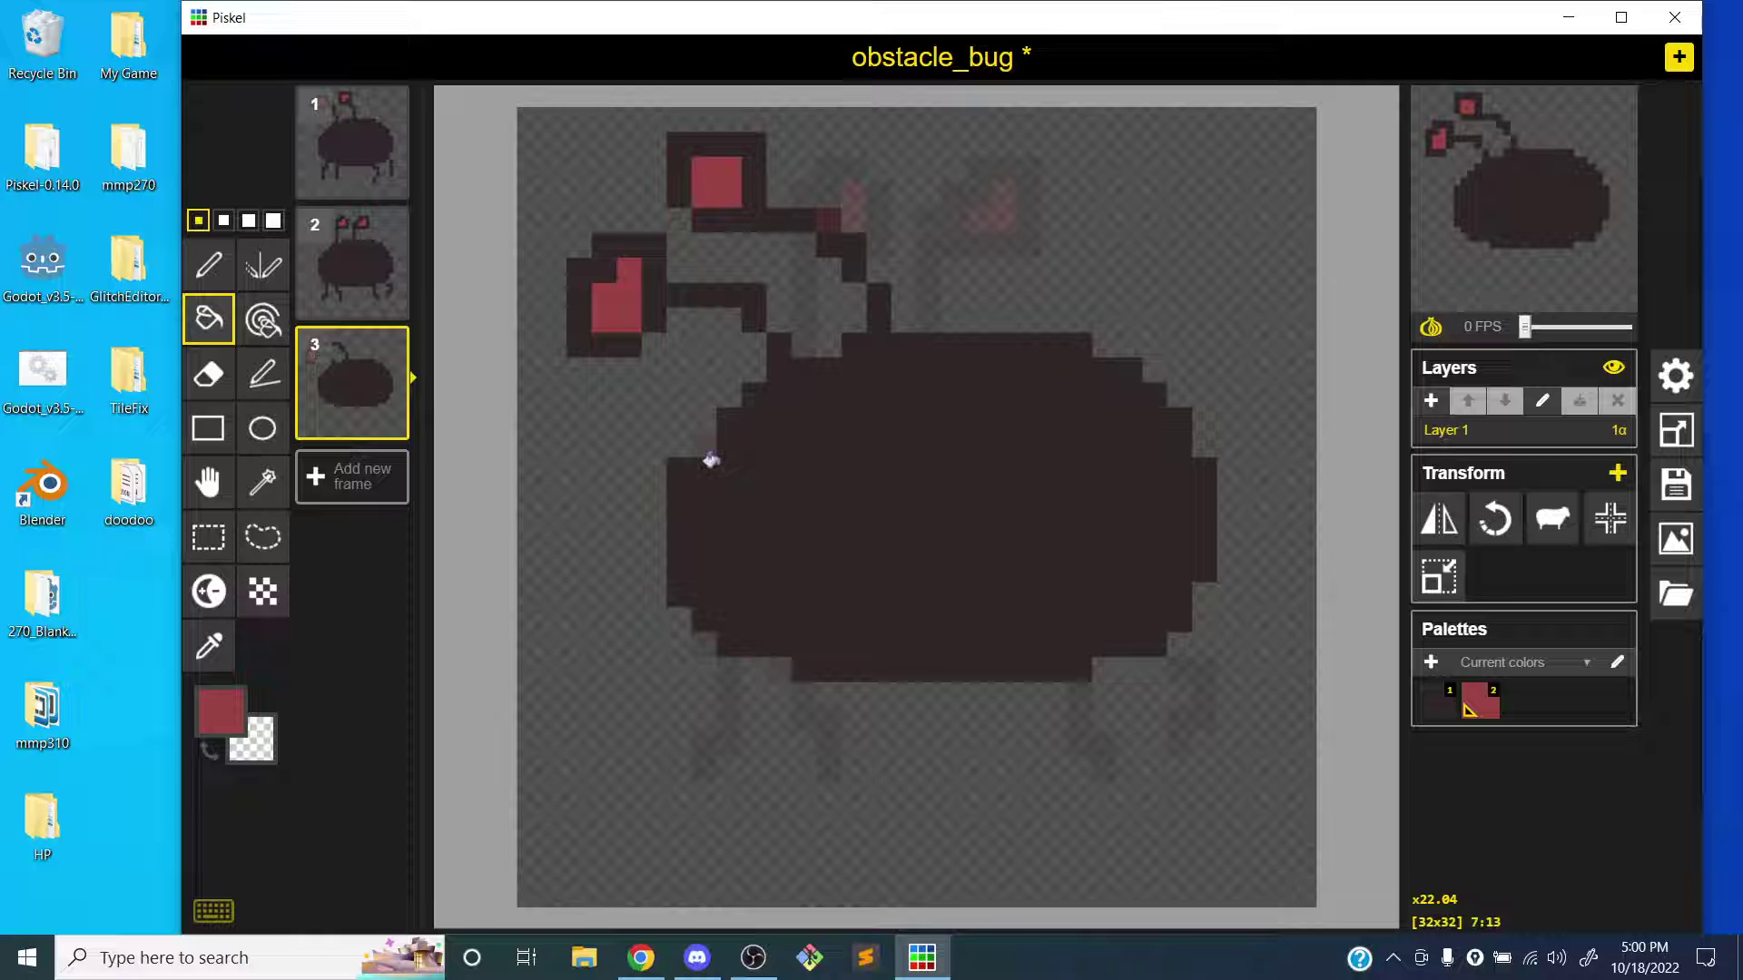
pyautogui.click(392, 423)
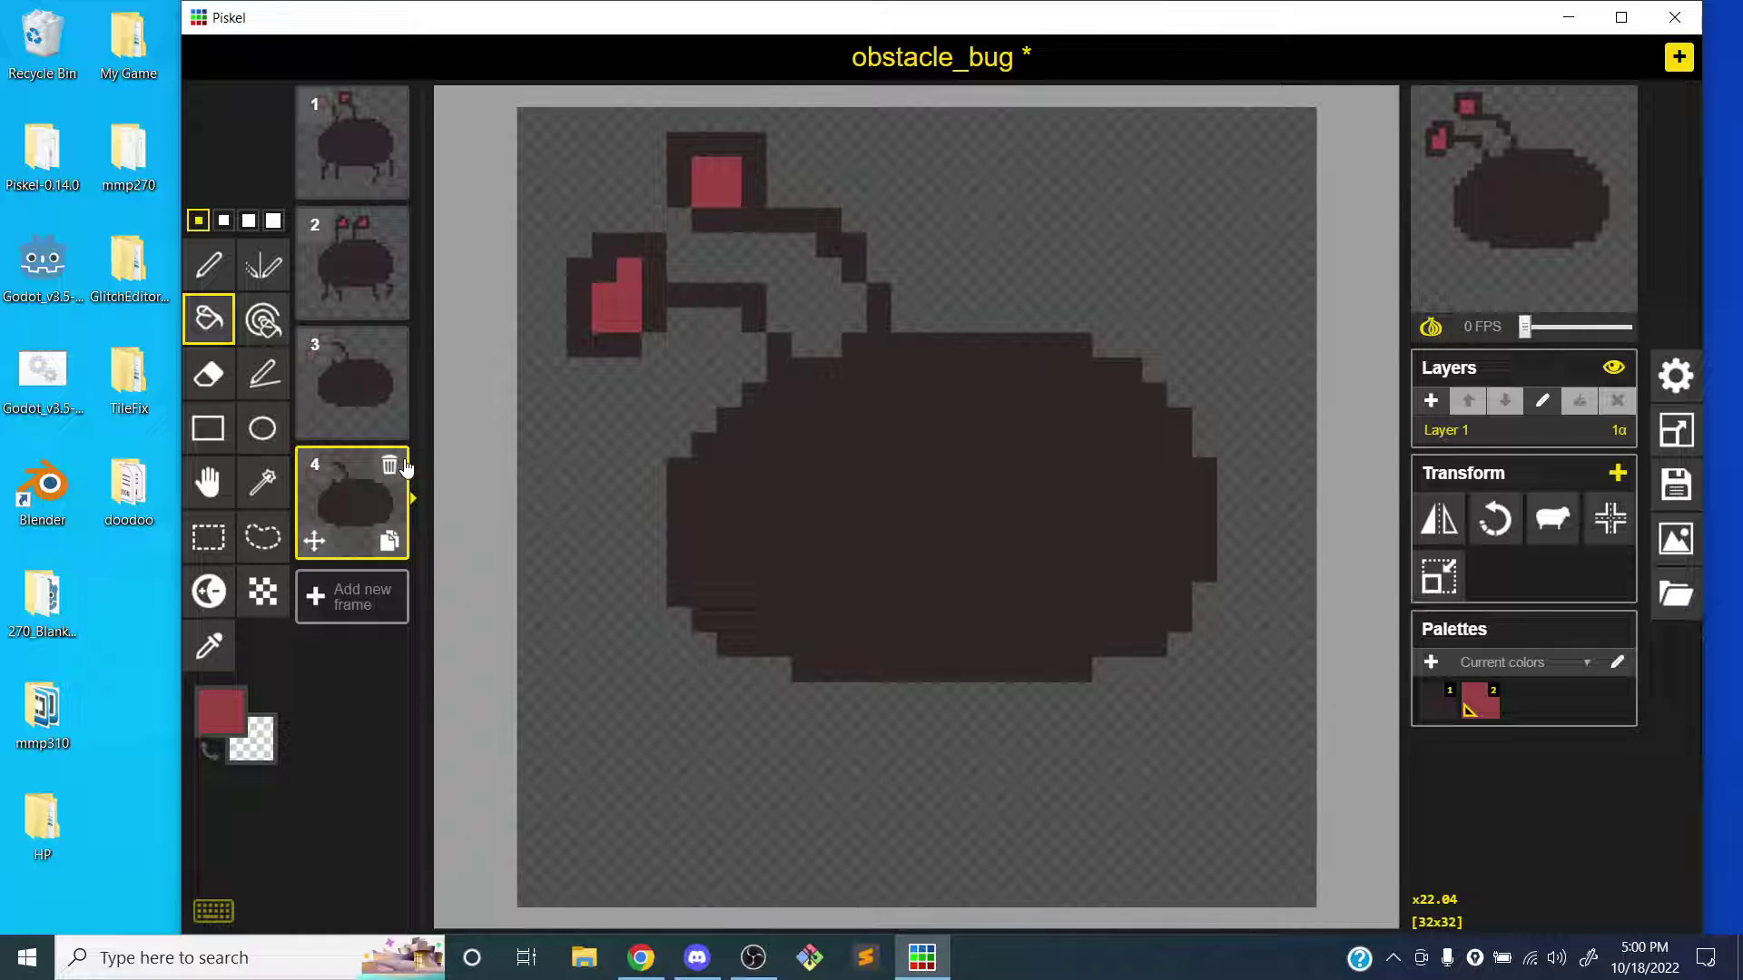
# - Draw four dark brown legs under the bug's body on frame 4
pyautogui.press('p')
pyautogui.press('1')
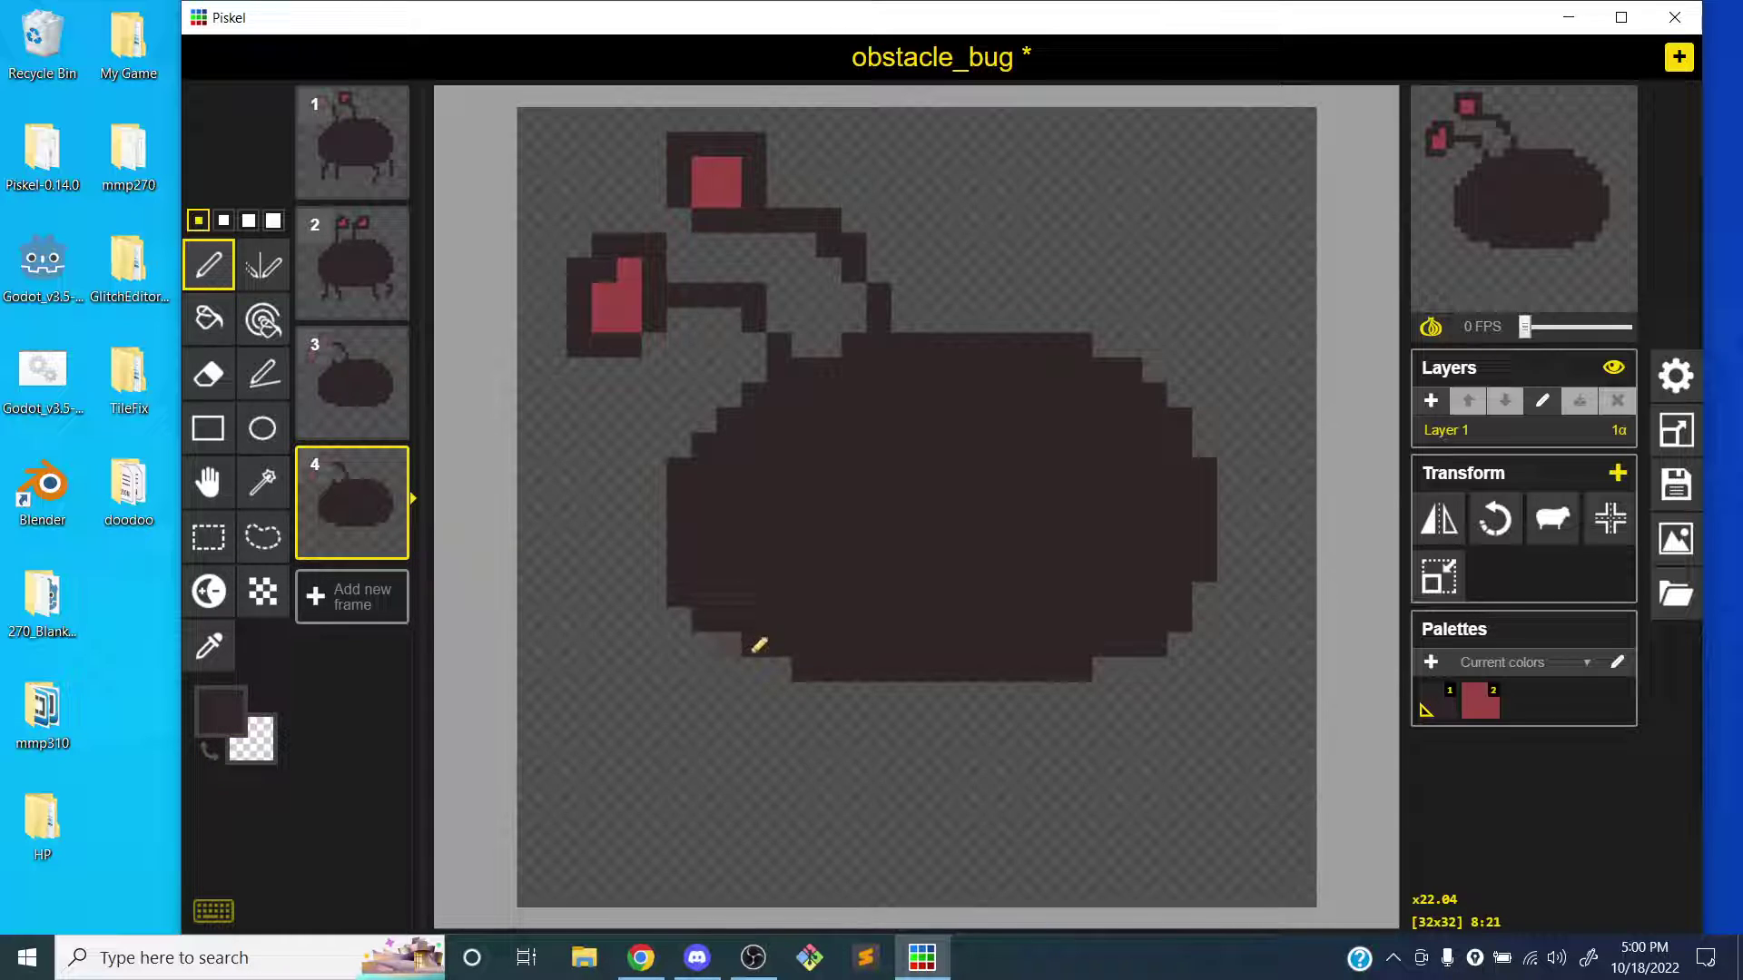
pyautogui.moveTo(753, 650)
pyautogui.mouseDown()
pyautogui.moveTo(797, 641)
pyautogui.moveTo(840, 704)
pyautogui.moveTo(825, 770)
pyautogui.mouseUp()
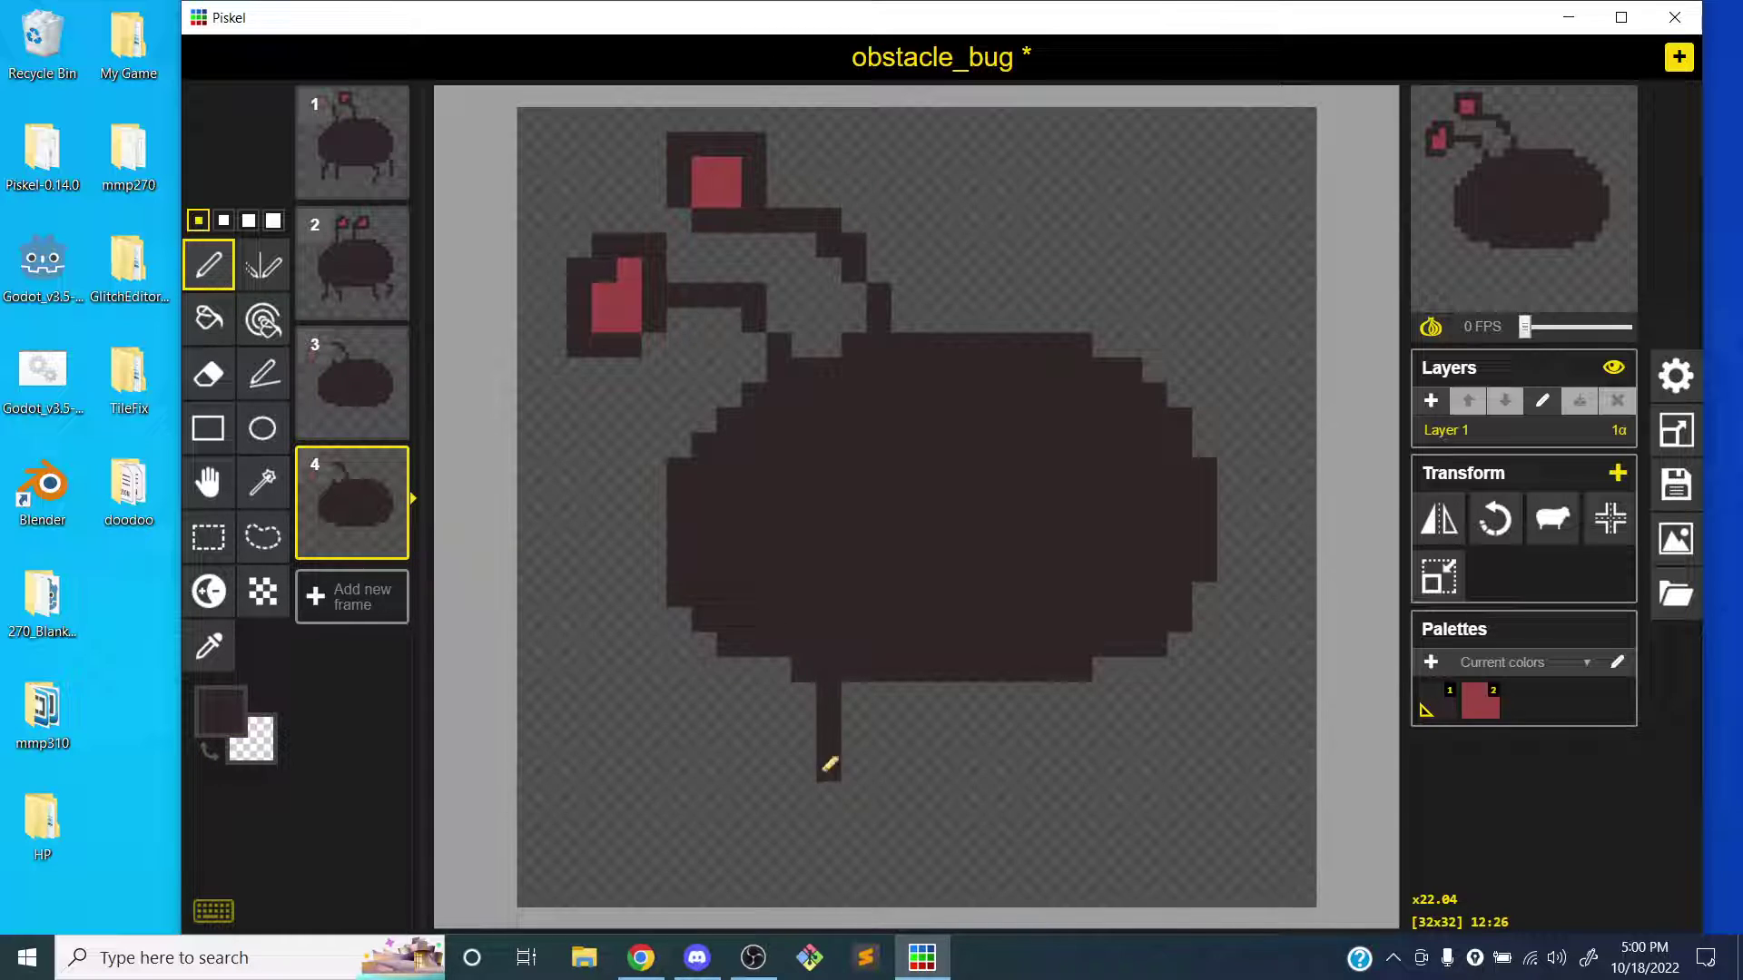
pyautogui.moveTo(658, 641); pyautogui.dragTo(631, 750)
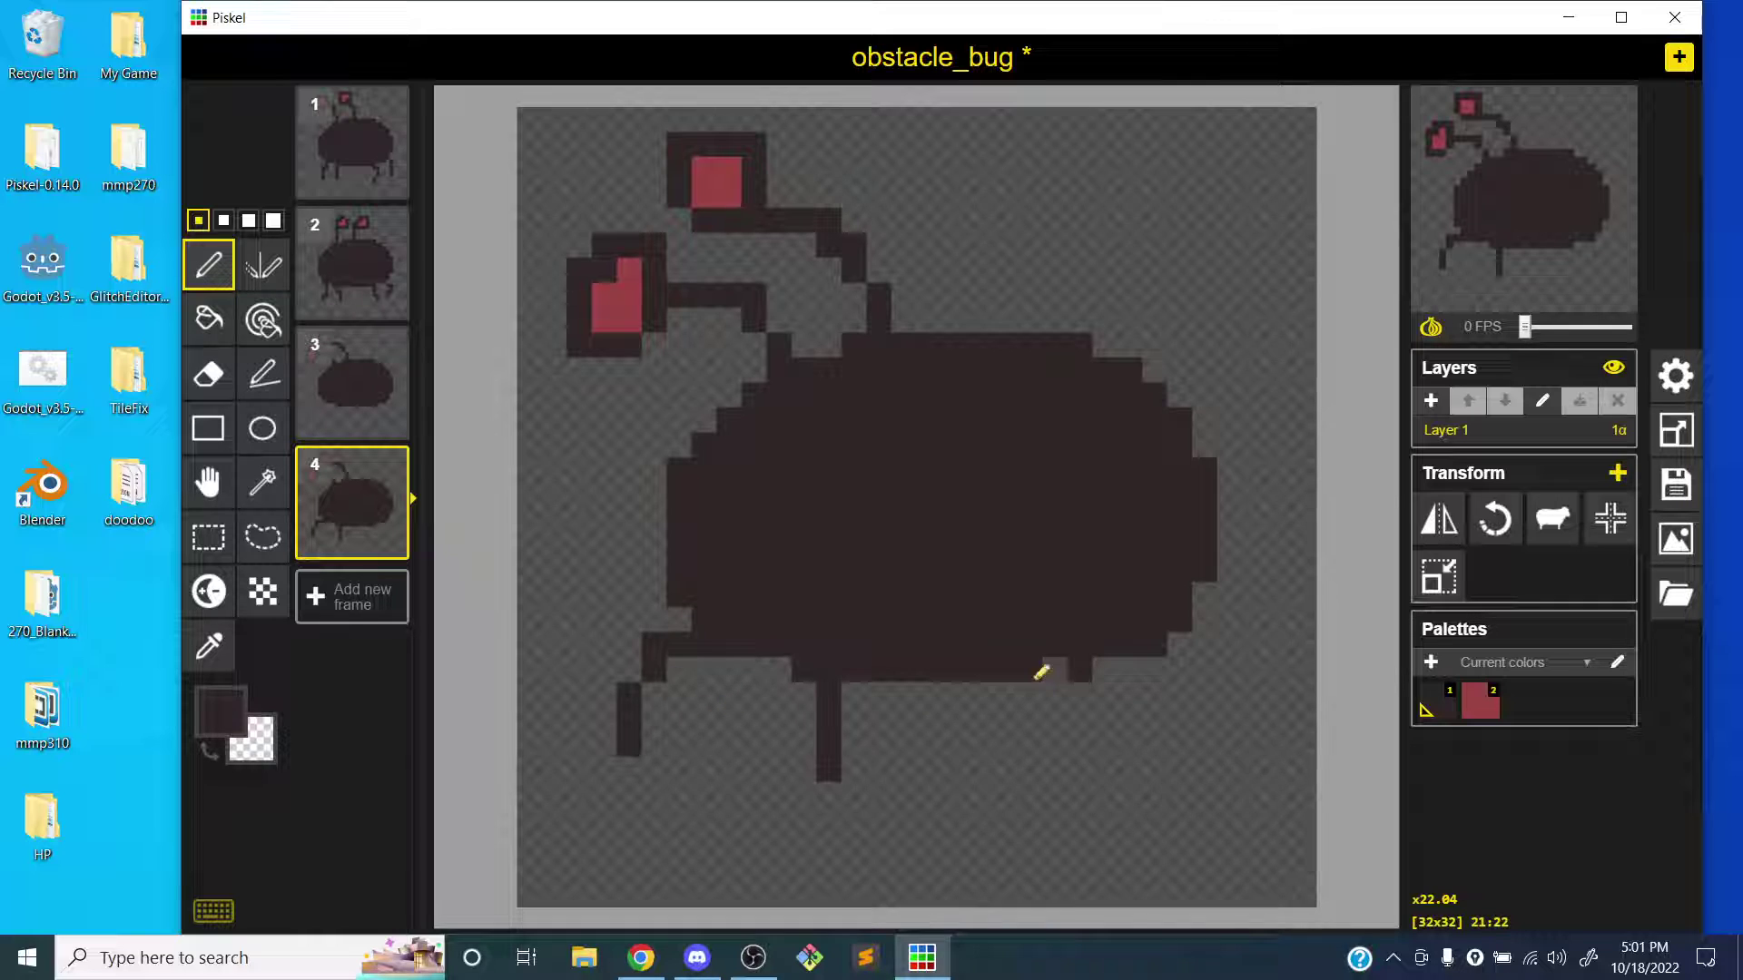
pyautogui.moveTo(1041, 672); pyautogui.dragTo(1026, 770)
pyautogui.moveTo(1201, 642); pyautogui.dragTo(1231, 770)
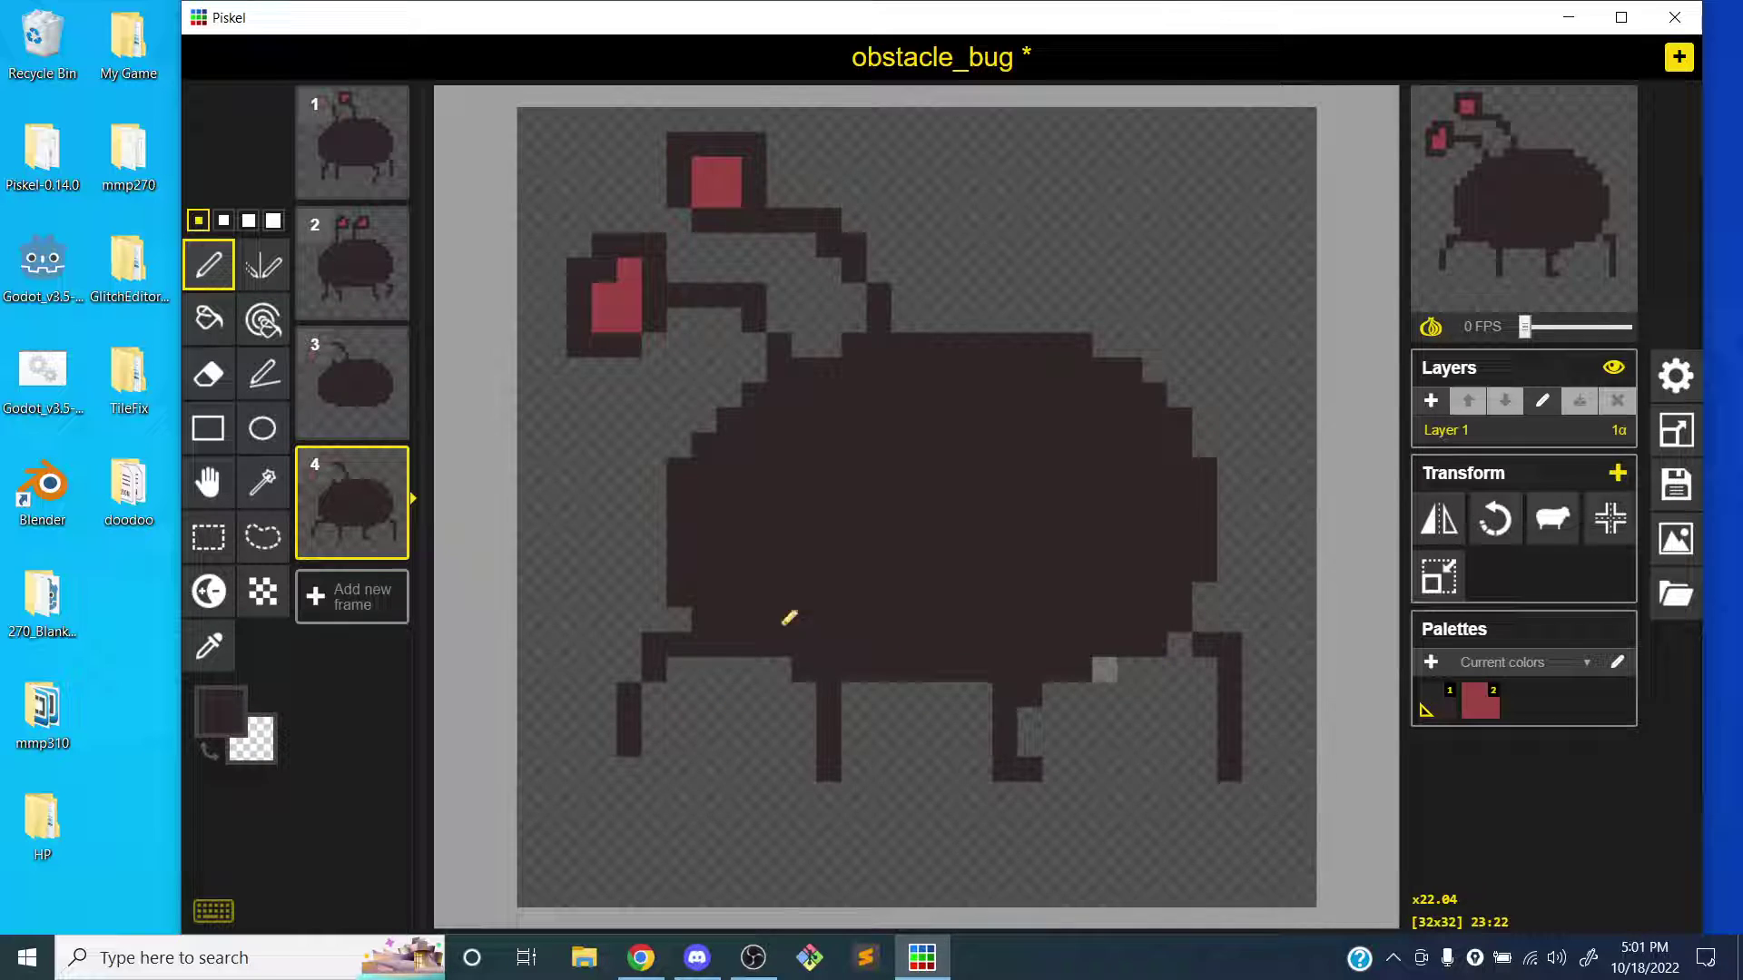
# - Remove a stray pixel on frame 3 and move that frame below frame 4
pyautogui.click(343, 389)
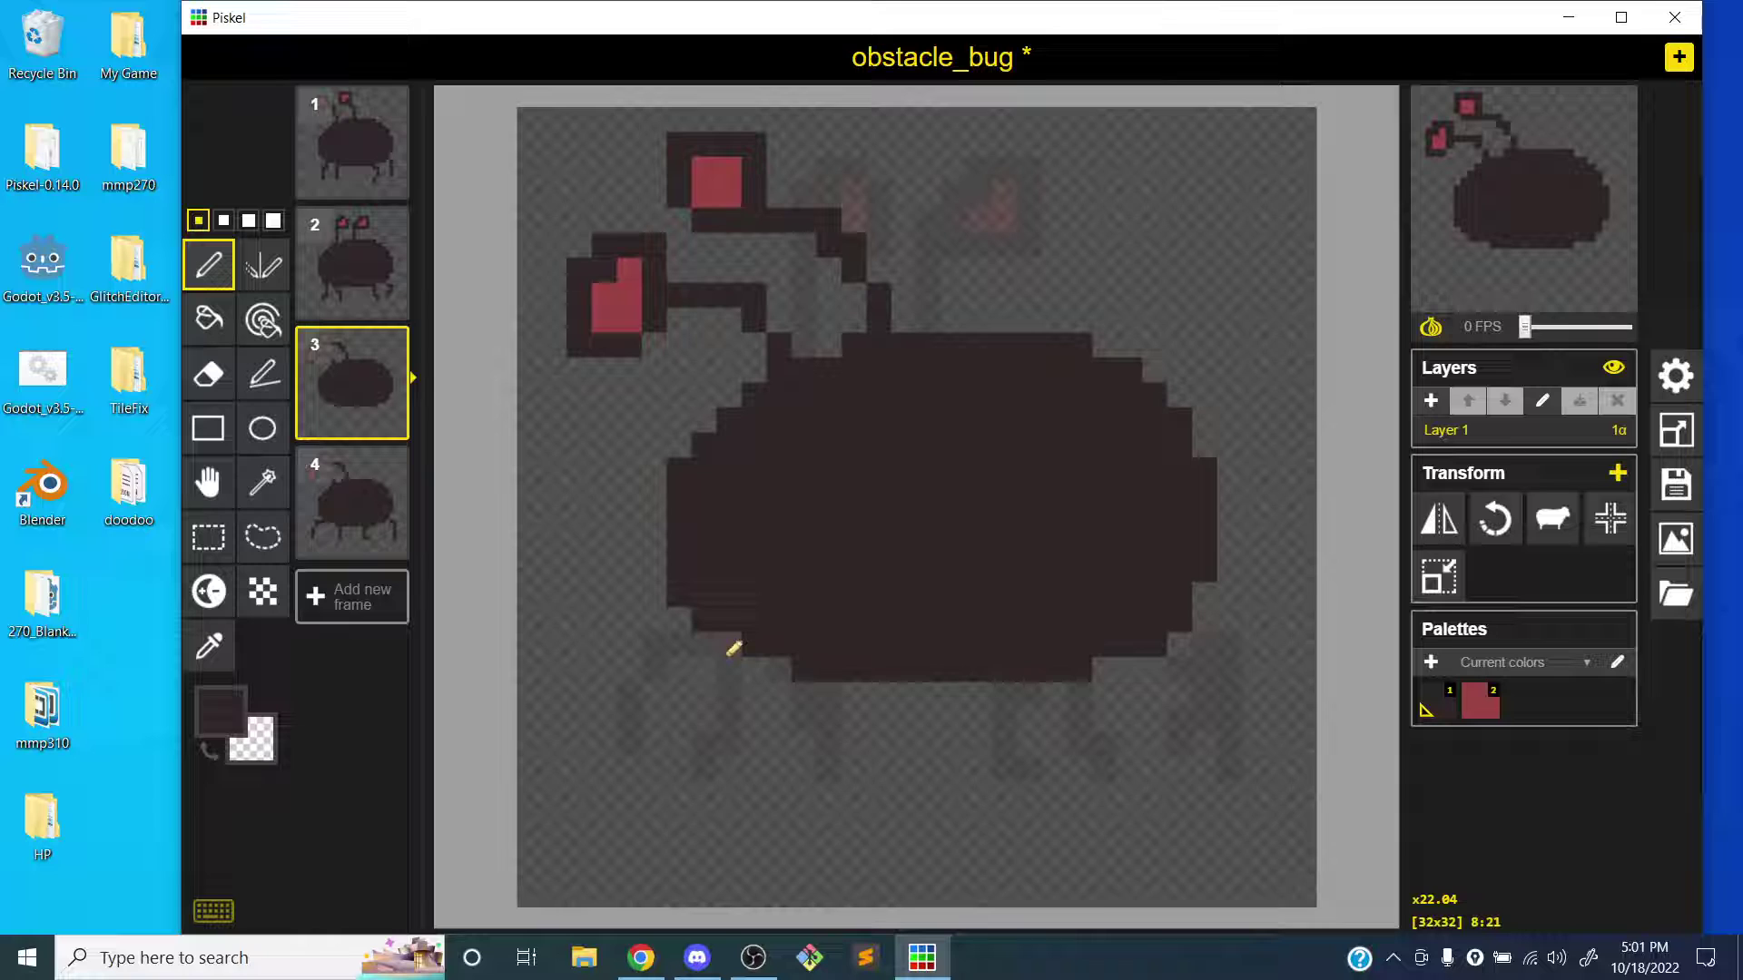
pyautogui.rightClick(730, 642)
pyautogui.moveTo(367, 428); pyautogui.dragTo(405, 569)
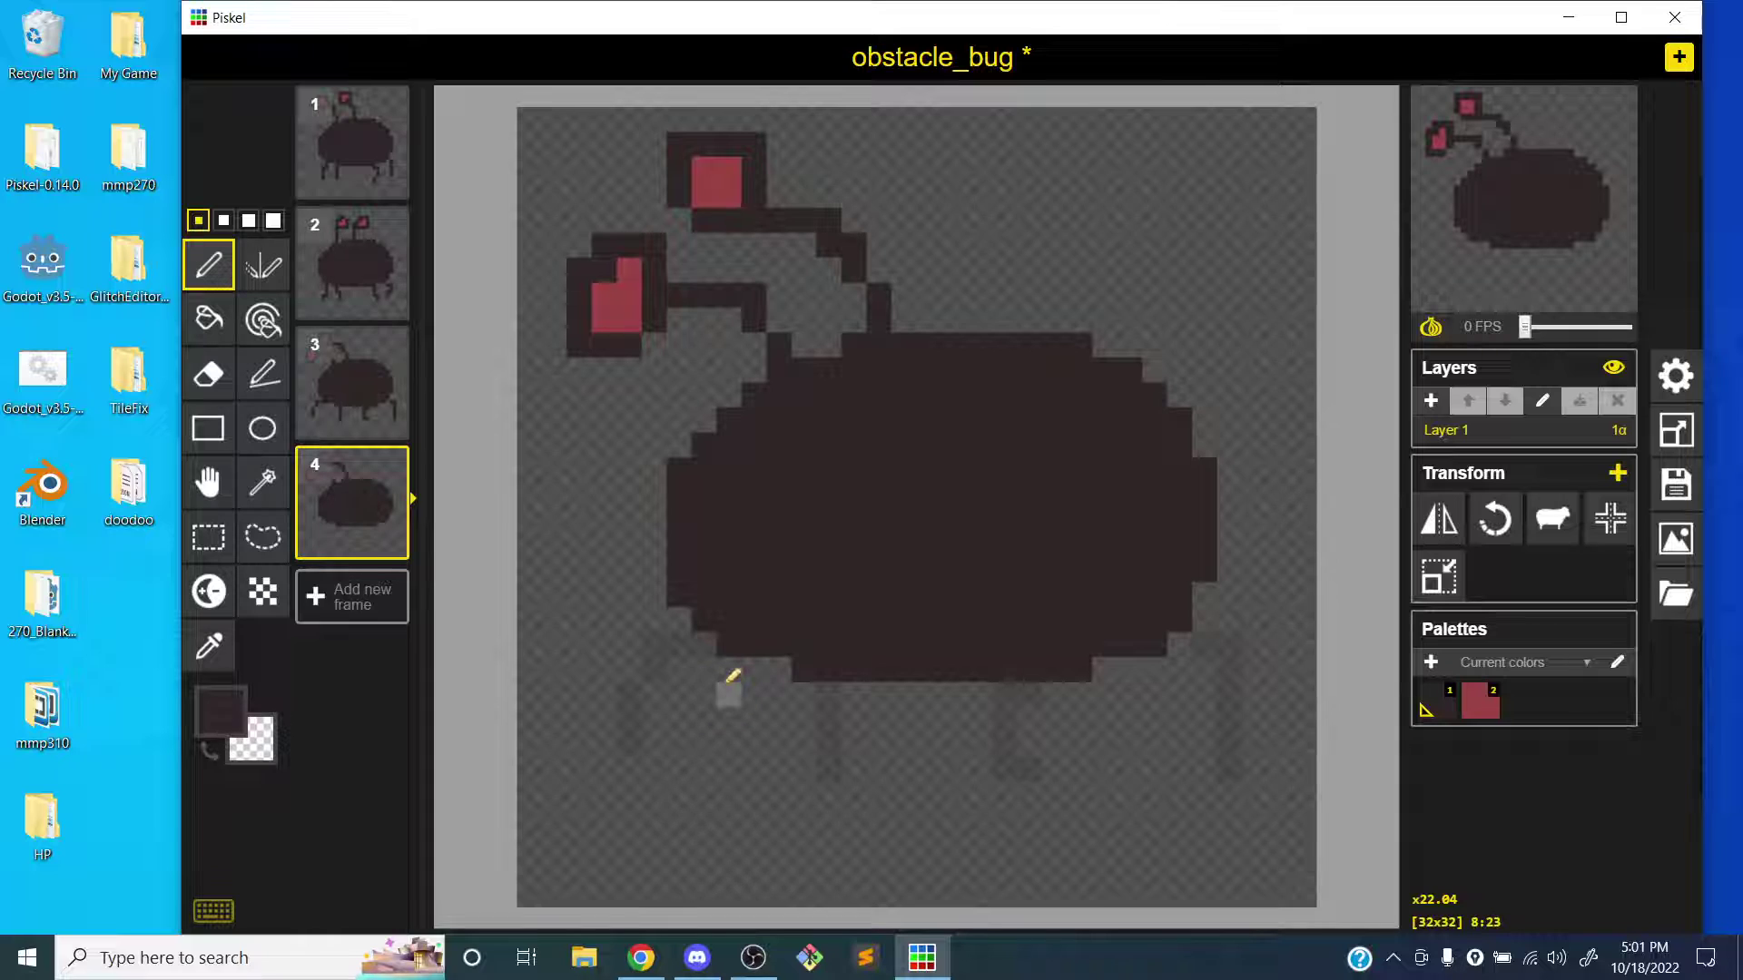
# - Draw a second set of walking legs with feet and preview at 7 FPS
pyautogui.moveTo(729, 663); pyautogui.dragTo(681, 781)
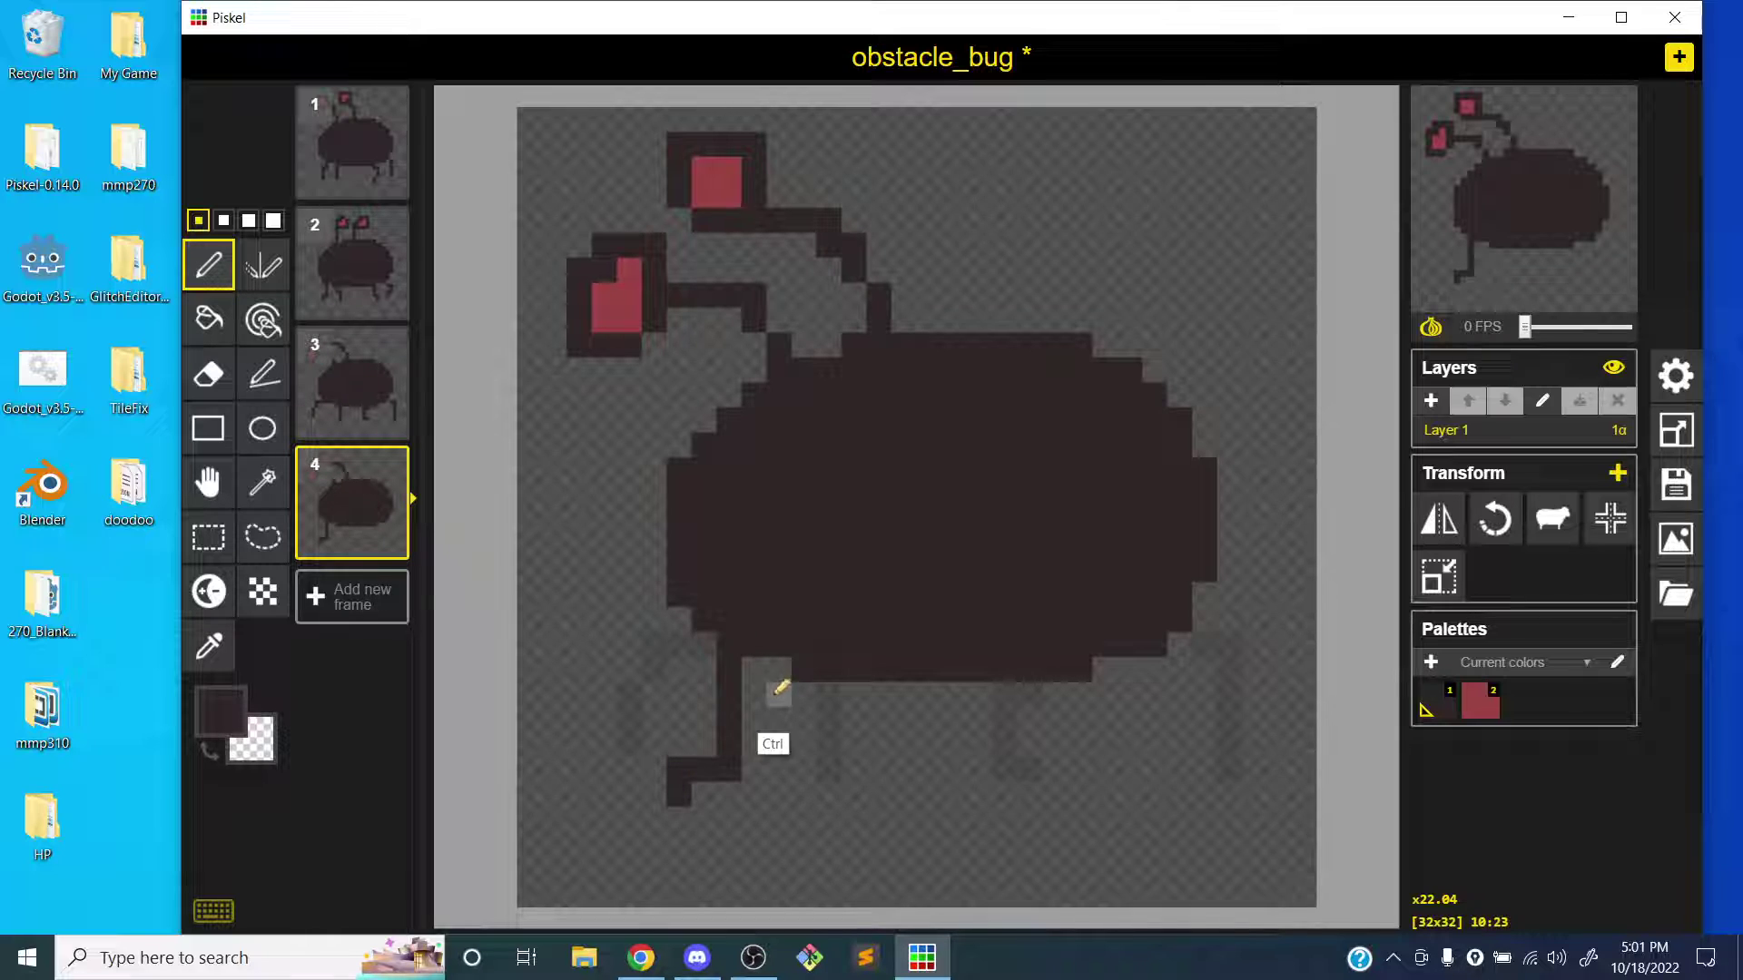
pyautogui.hotkey('ctrl', 'z')
pyautogui.moveTo(727, 627); pyautogui.dragTo(679, 767)
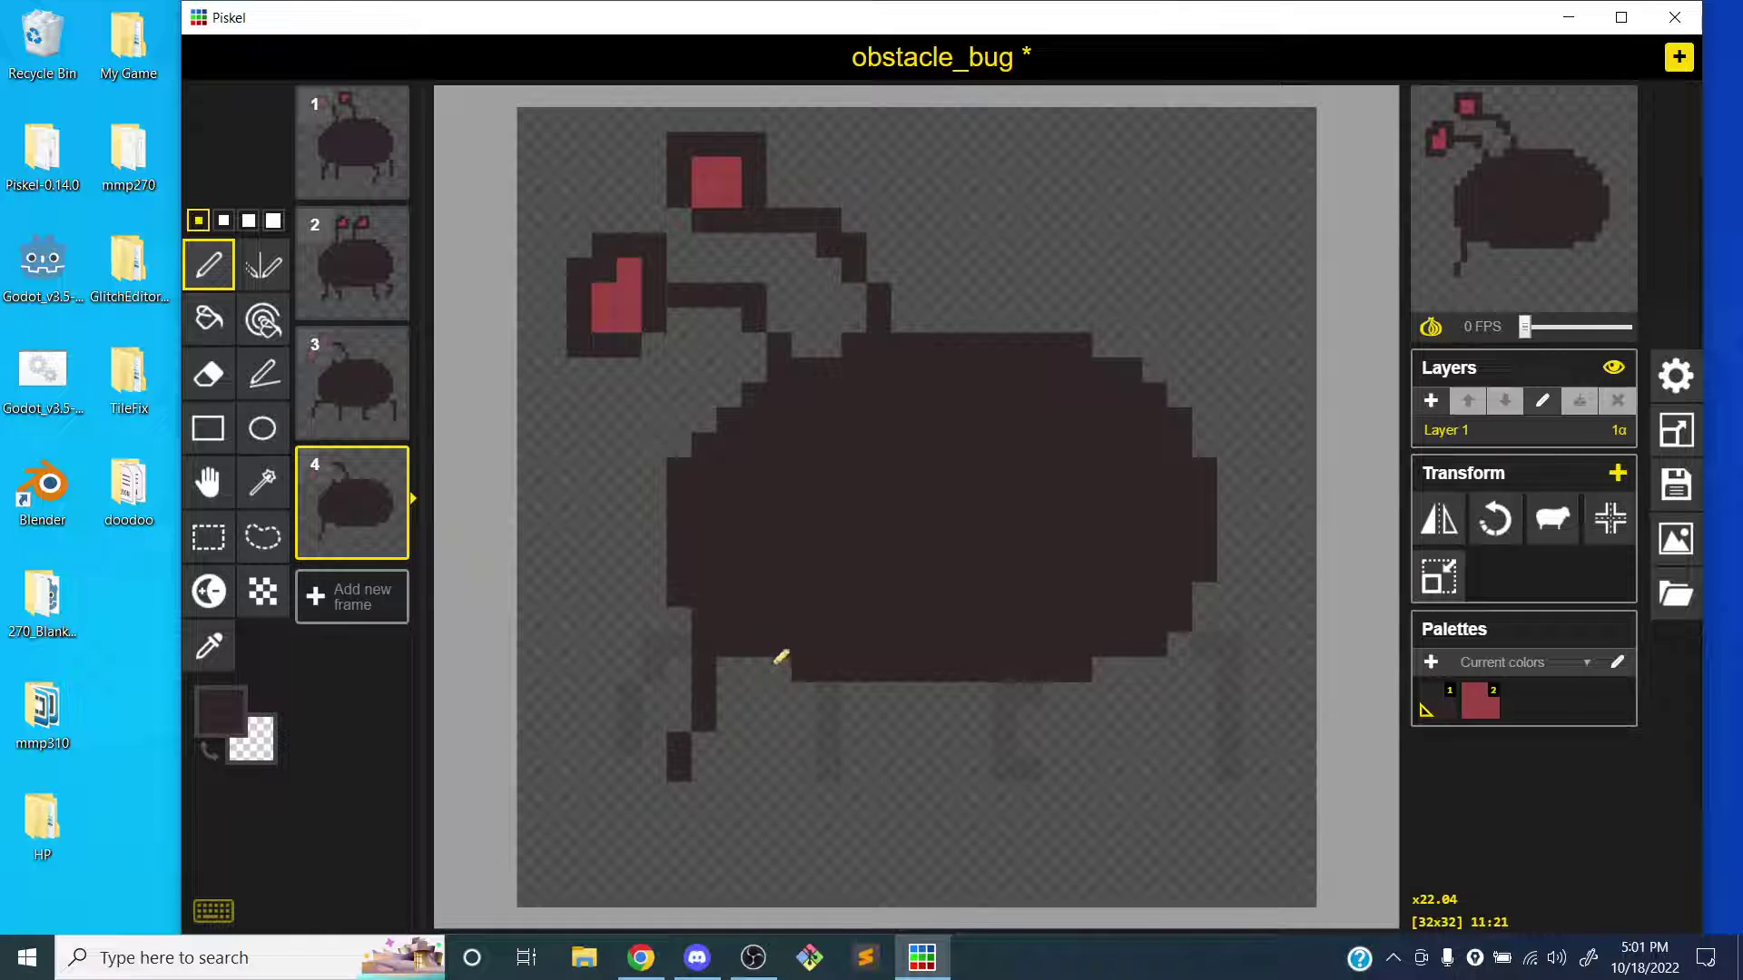
pyautogui.moveTo(780, 656); pyautogui.dragTo(778, 768)
pyautogui.moveTo(1102, 662)
pyautogui.mouseDown()
pyautogui.moveTo(1074, 790)
pyautogui.moveTo(1053, 794)
pyautogui.mouseUp()
pyautogui.moveTo(1155, 667); pyautogui.dragTo(1208, 724)
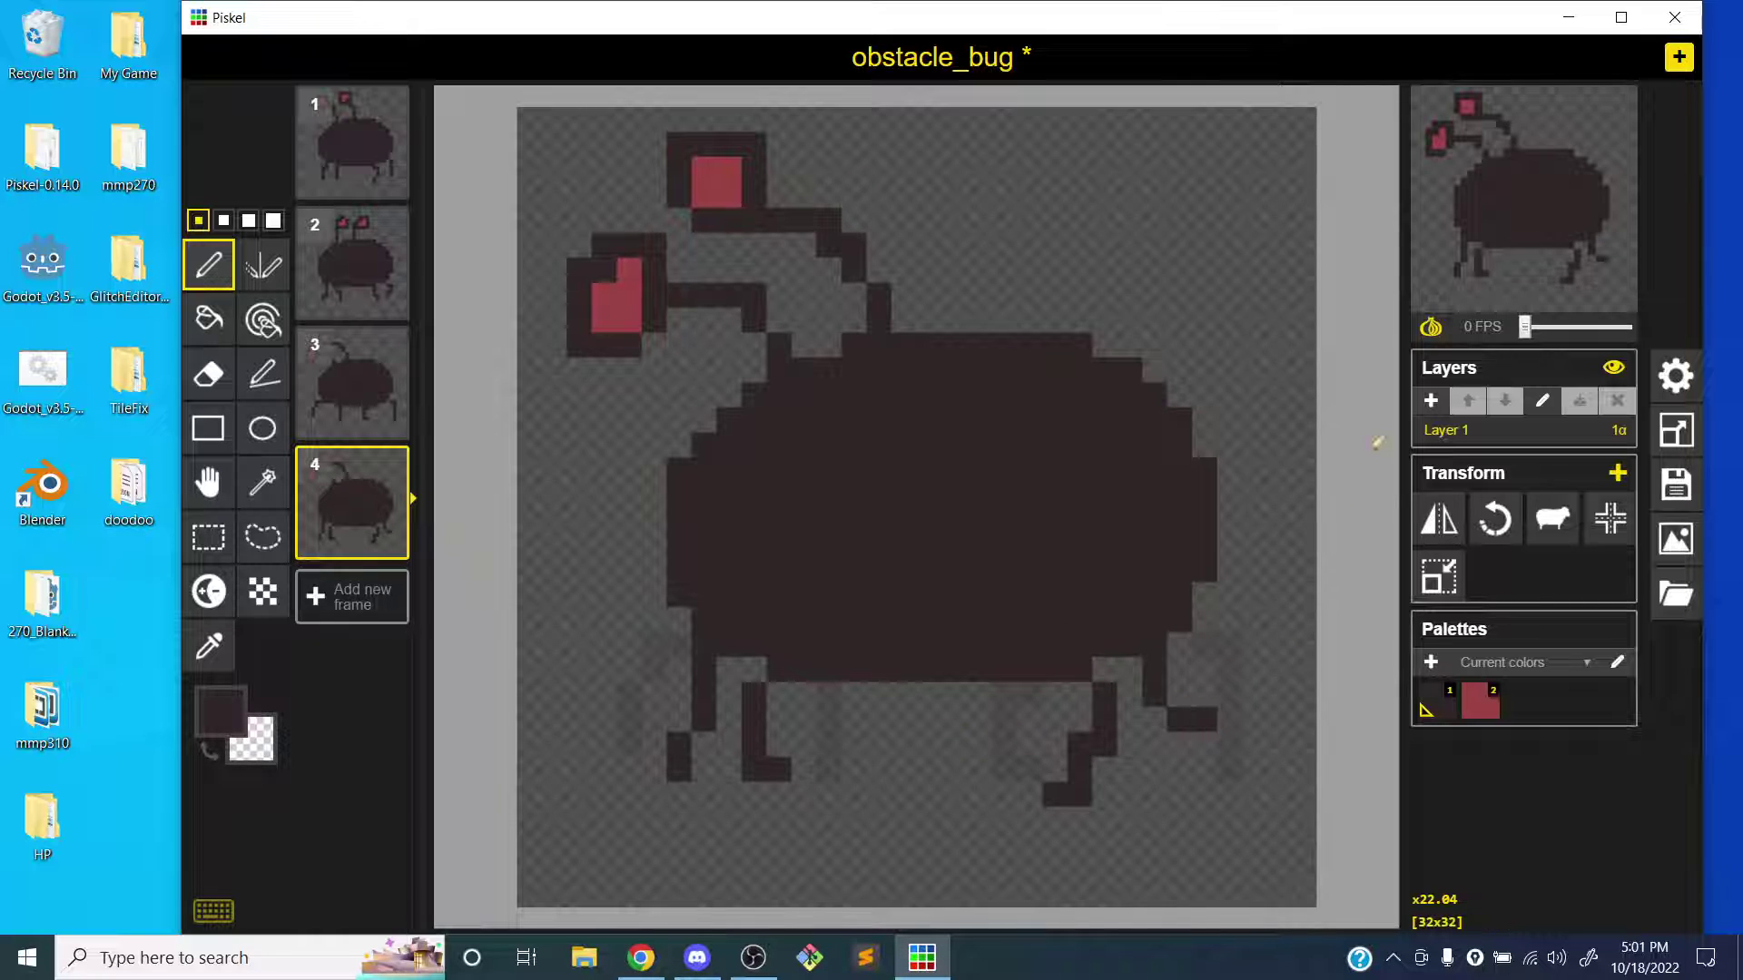
pyautogui.moveTo(1537, 324); pyautogui.dragTo(1556, 330)
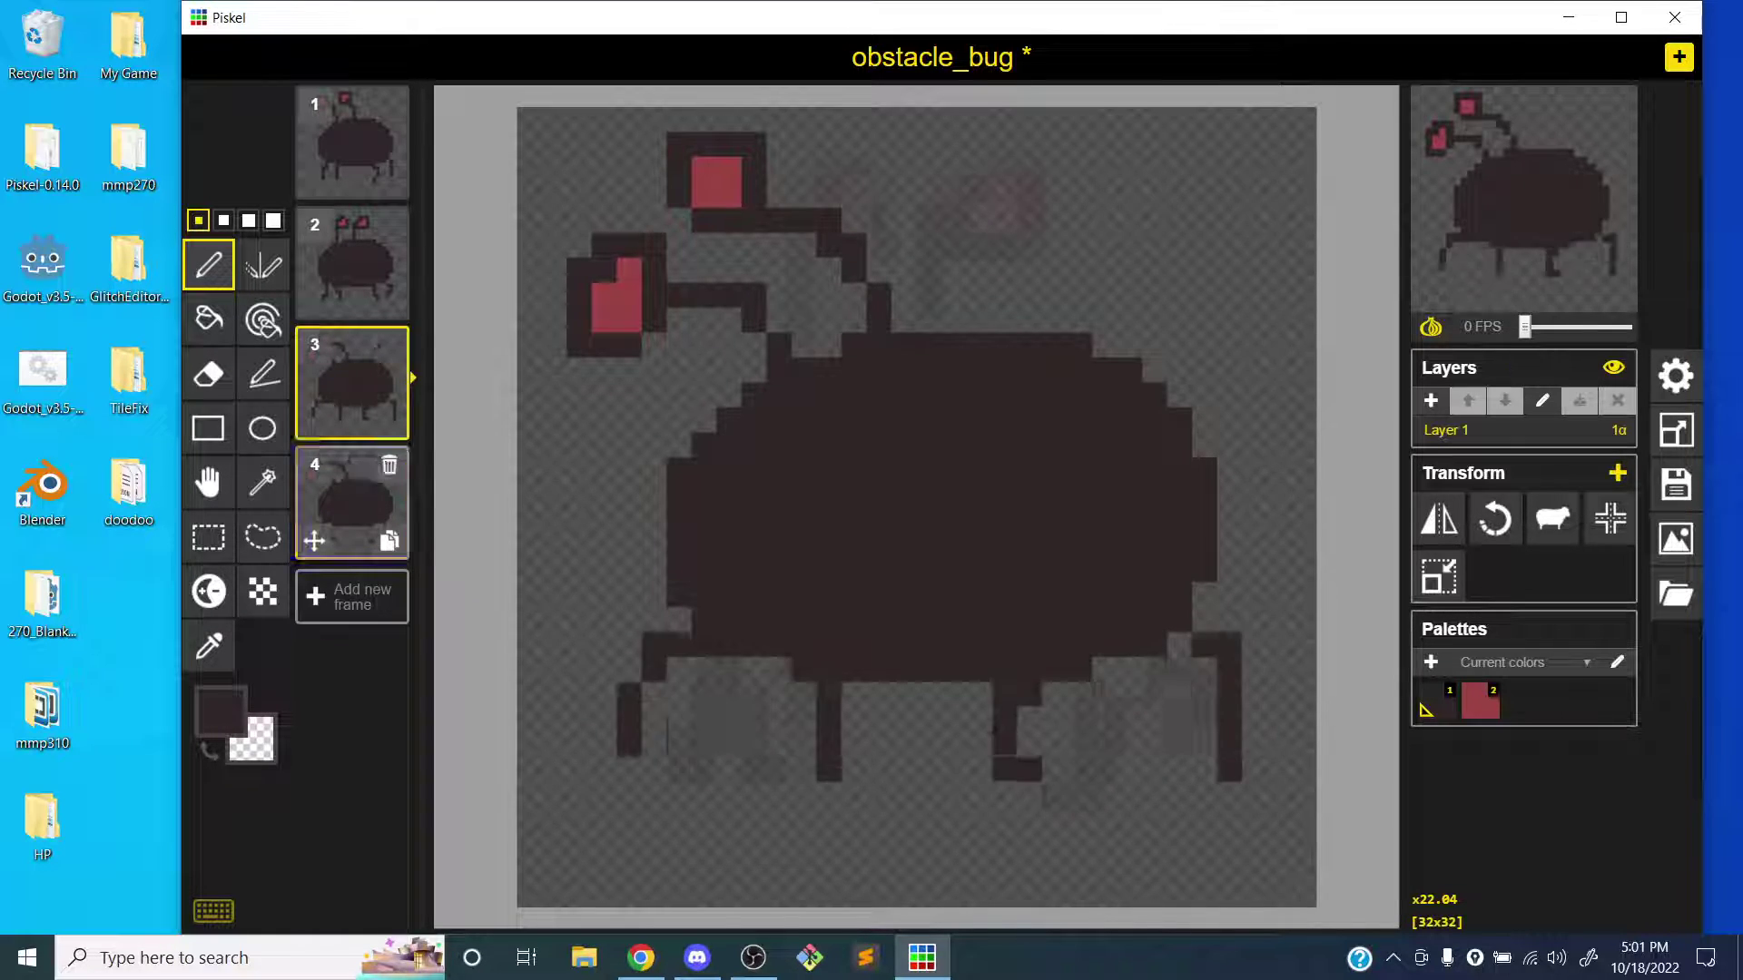
# - Step through frames 2 to 4 with the arrow keys to review the walk poses
pyautogui.press('Up')
pyautogui.press('Up')
pyautogui.press('Down')
pyautogui.press('Down')
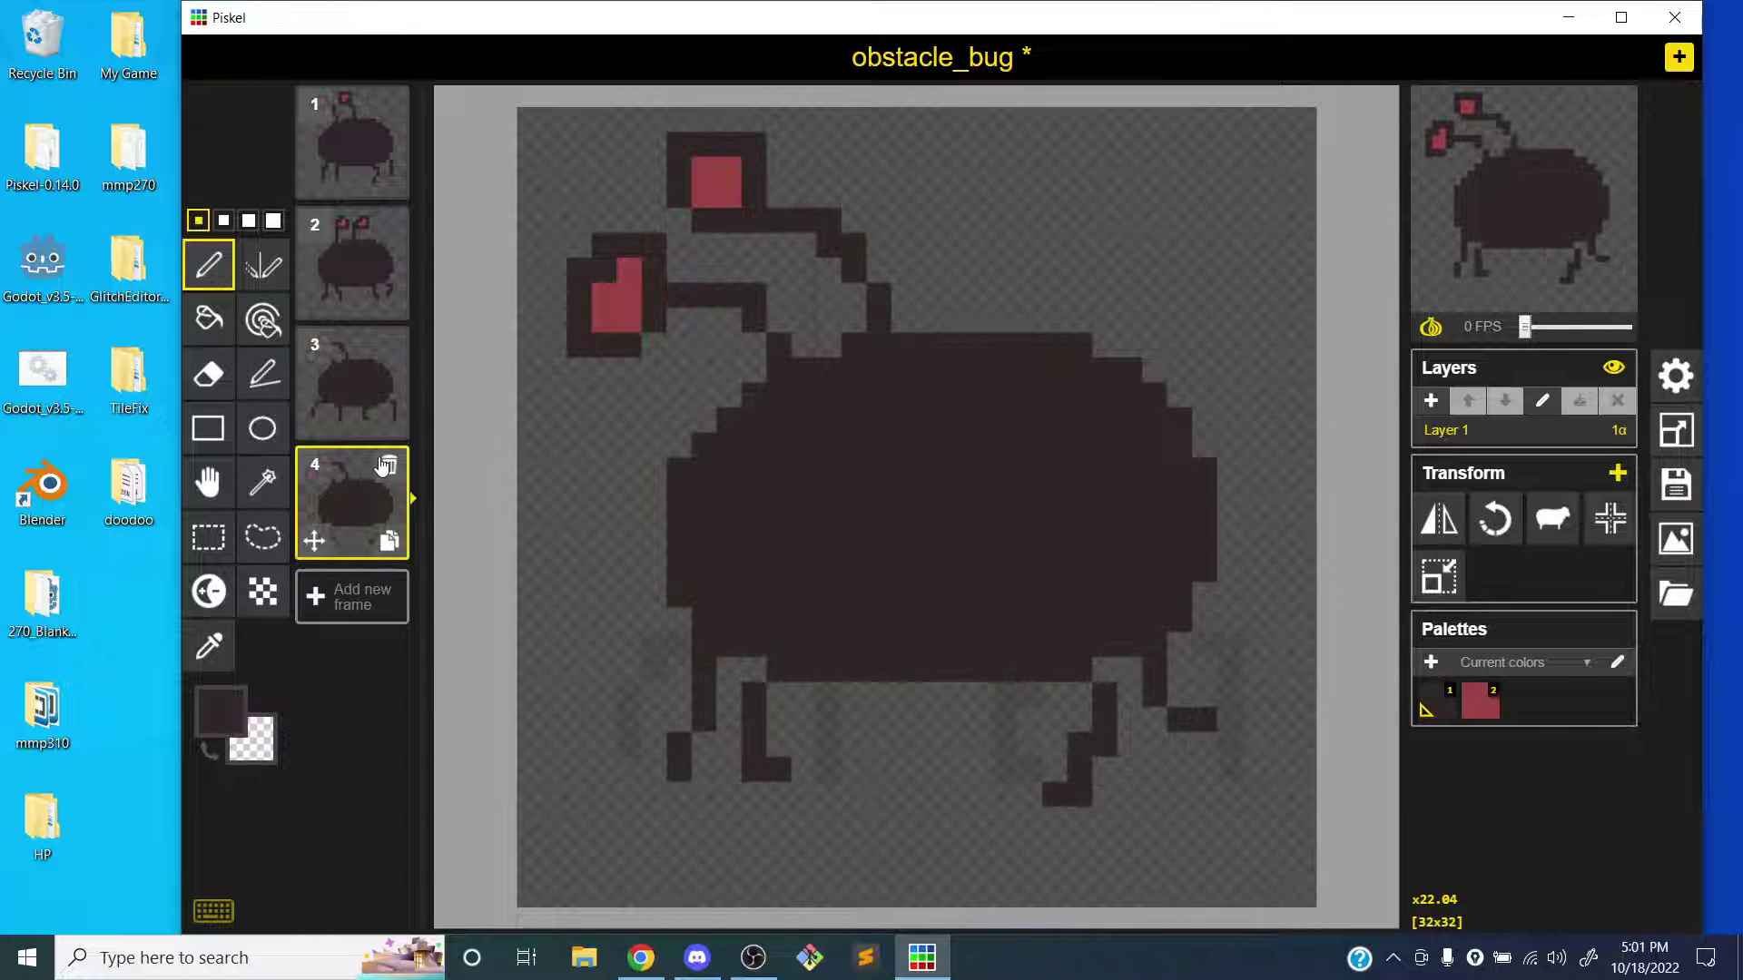
pyautogui.press('Up')
pyautogui.press('Down')
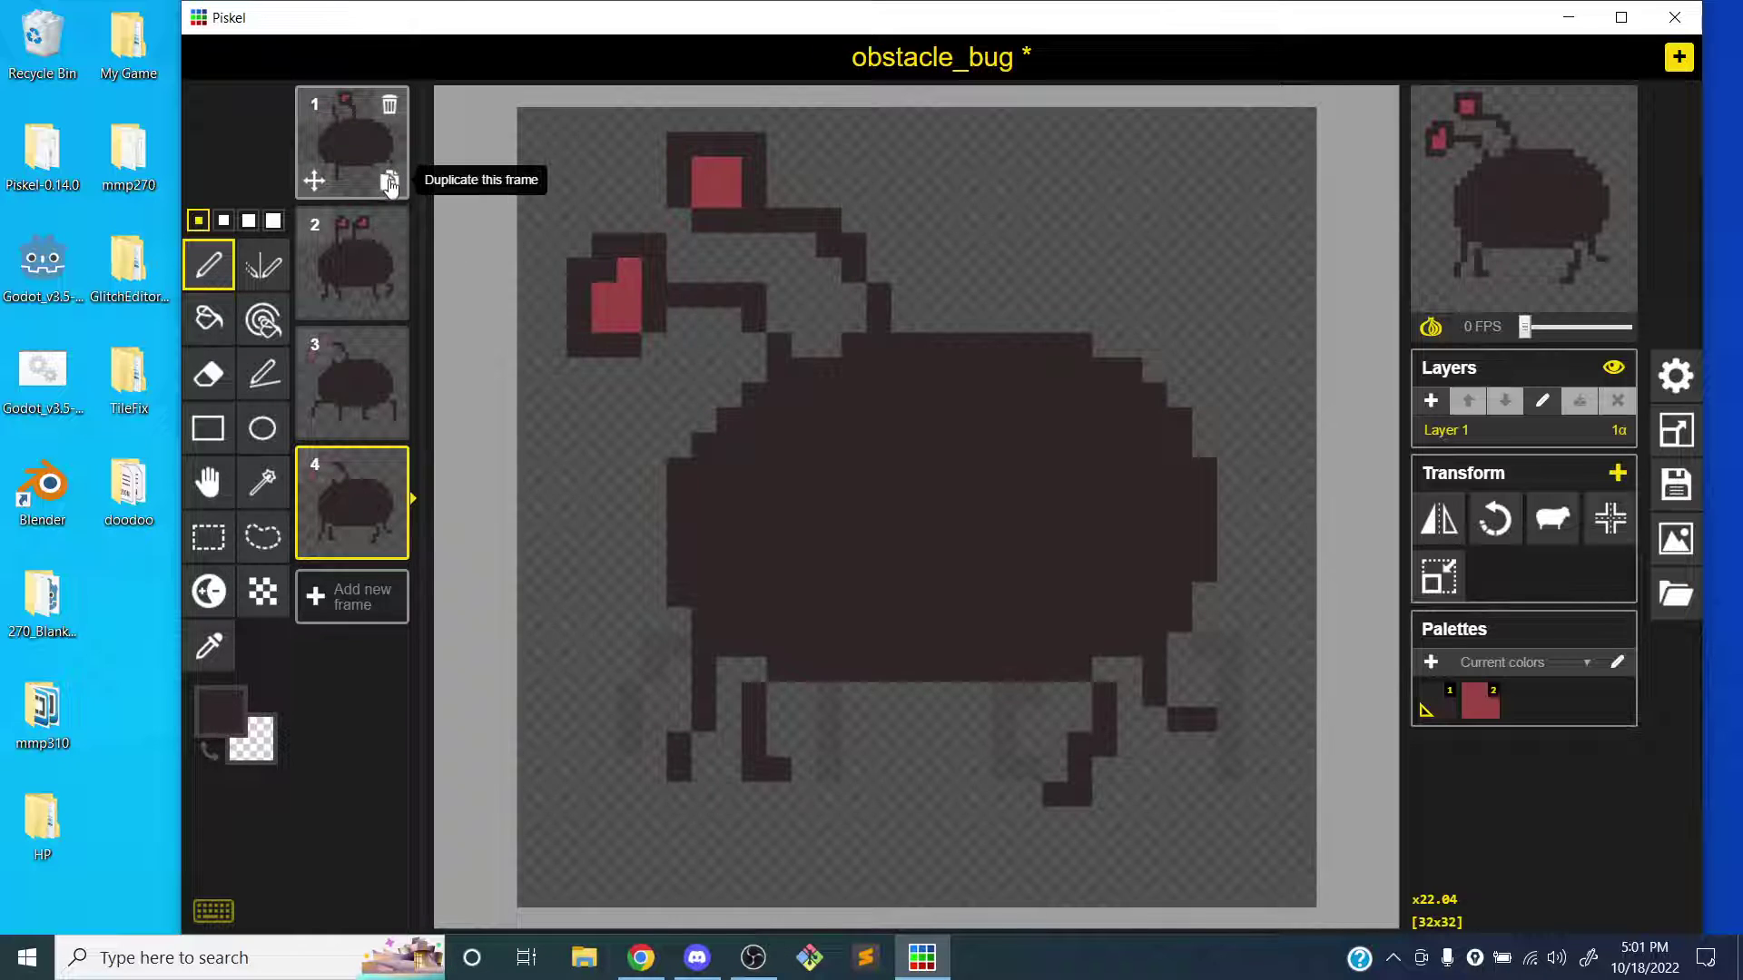
# - Copy frame 1 to the end as frame 5 and add a blank frame 6
pyautogui.click(388, 188)
pyautogui.moveTo(367, 272); pyautogui.dragTo(427, 743)
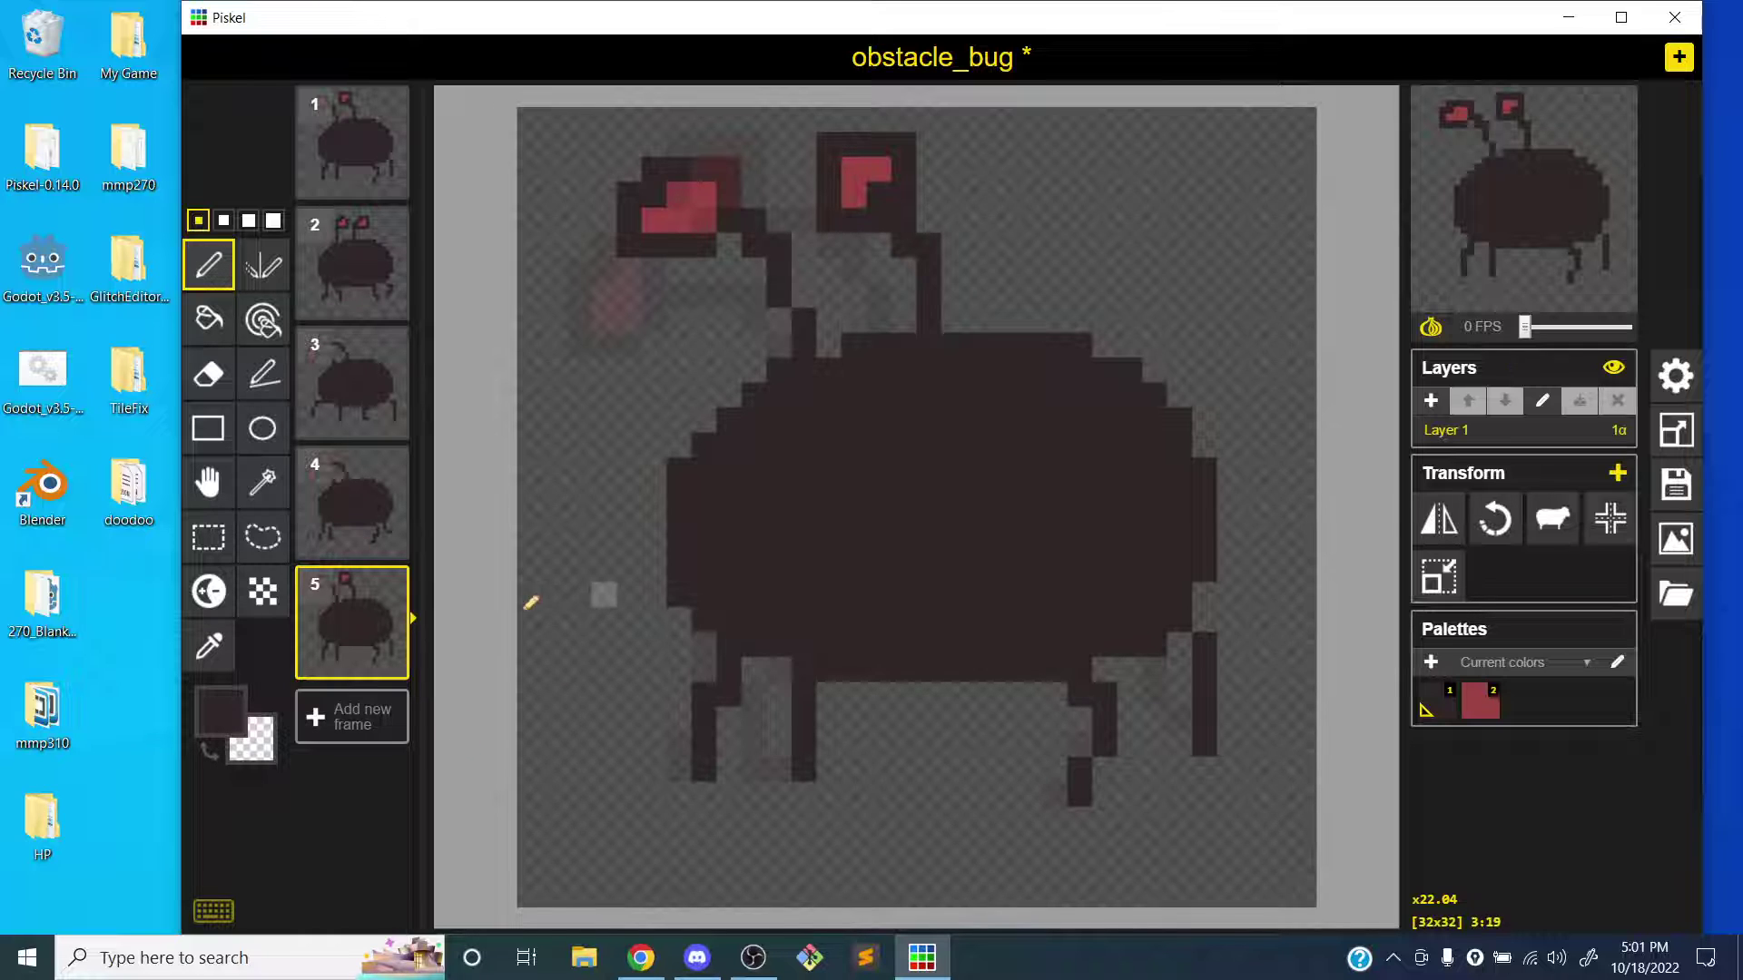
pyautogui.click(354, 713)
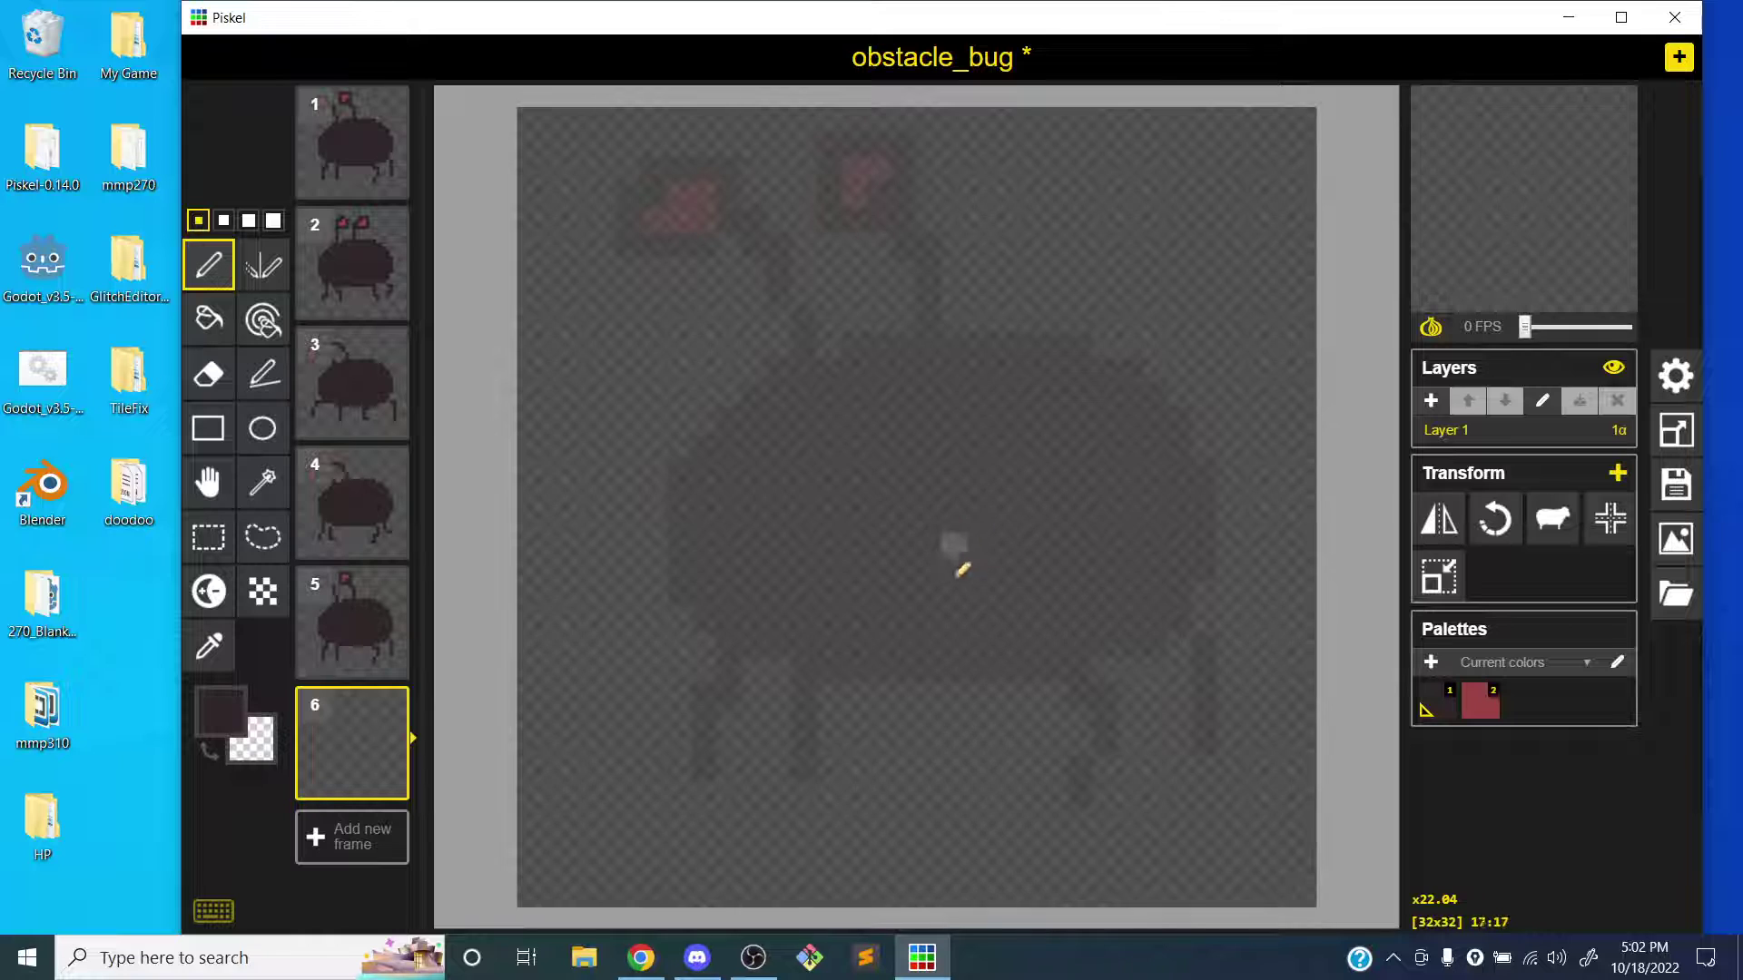
# - Draw a round tilted bug body outline on frame 6 and fill it solid dark
pyautogui.moveTo(954, 644); pyautogui.dragTo(828, 388)
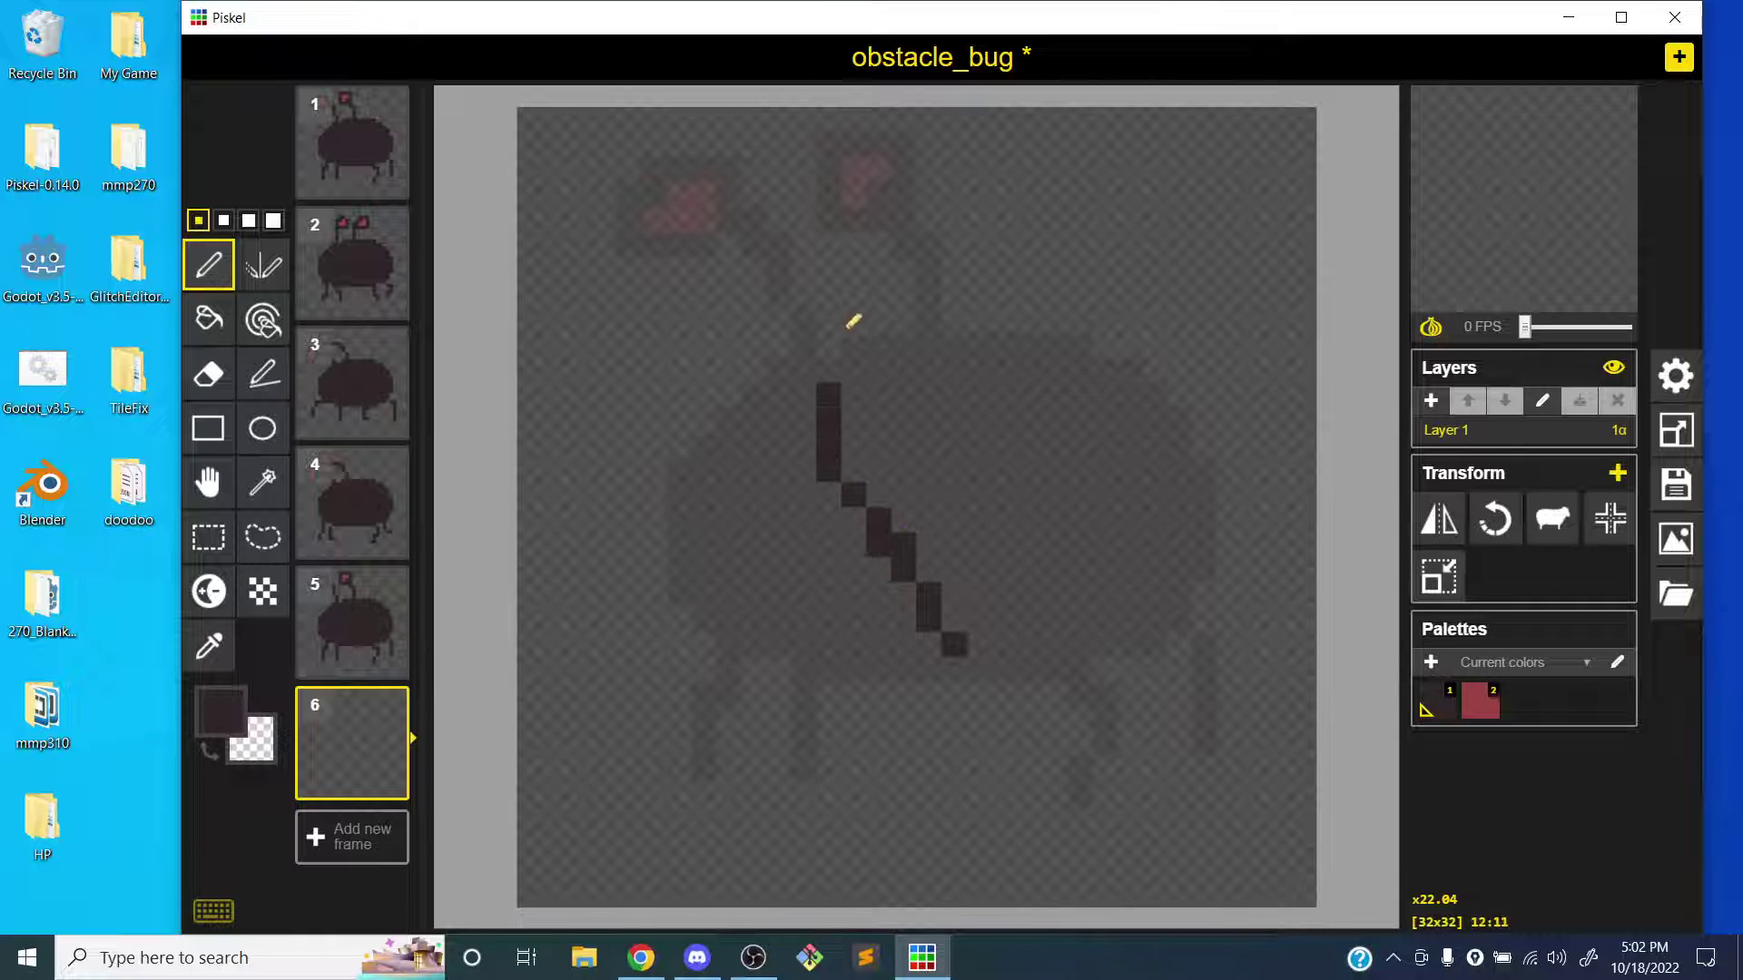
pyautogui.moveTo(853, 320)
pyautogui.mouseDown()
pyautogui.moveTo(1146, 353)
pyautogui.moveTo(1170, 493)
pyautogui.moveTo(1128, 610)
pyautogui.moveTo(1009, 654)
pyautogui.moveTo(949, 635)
pyautogui.mouseUp()
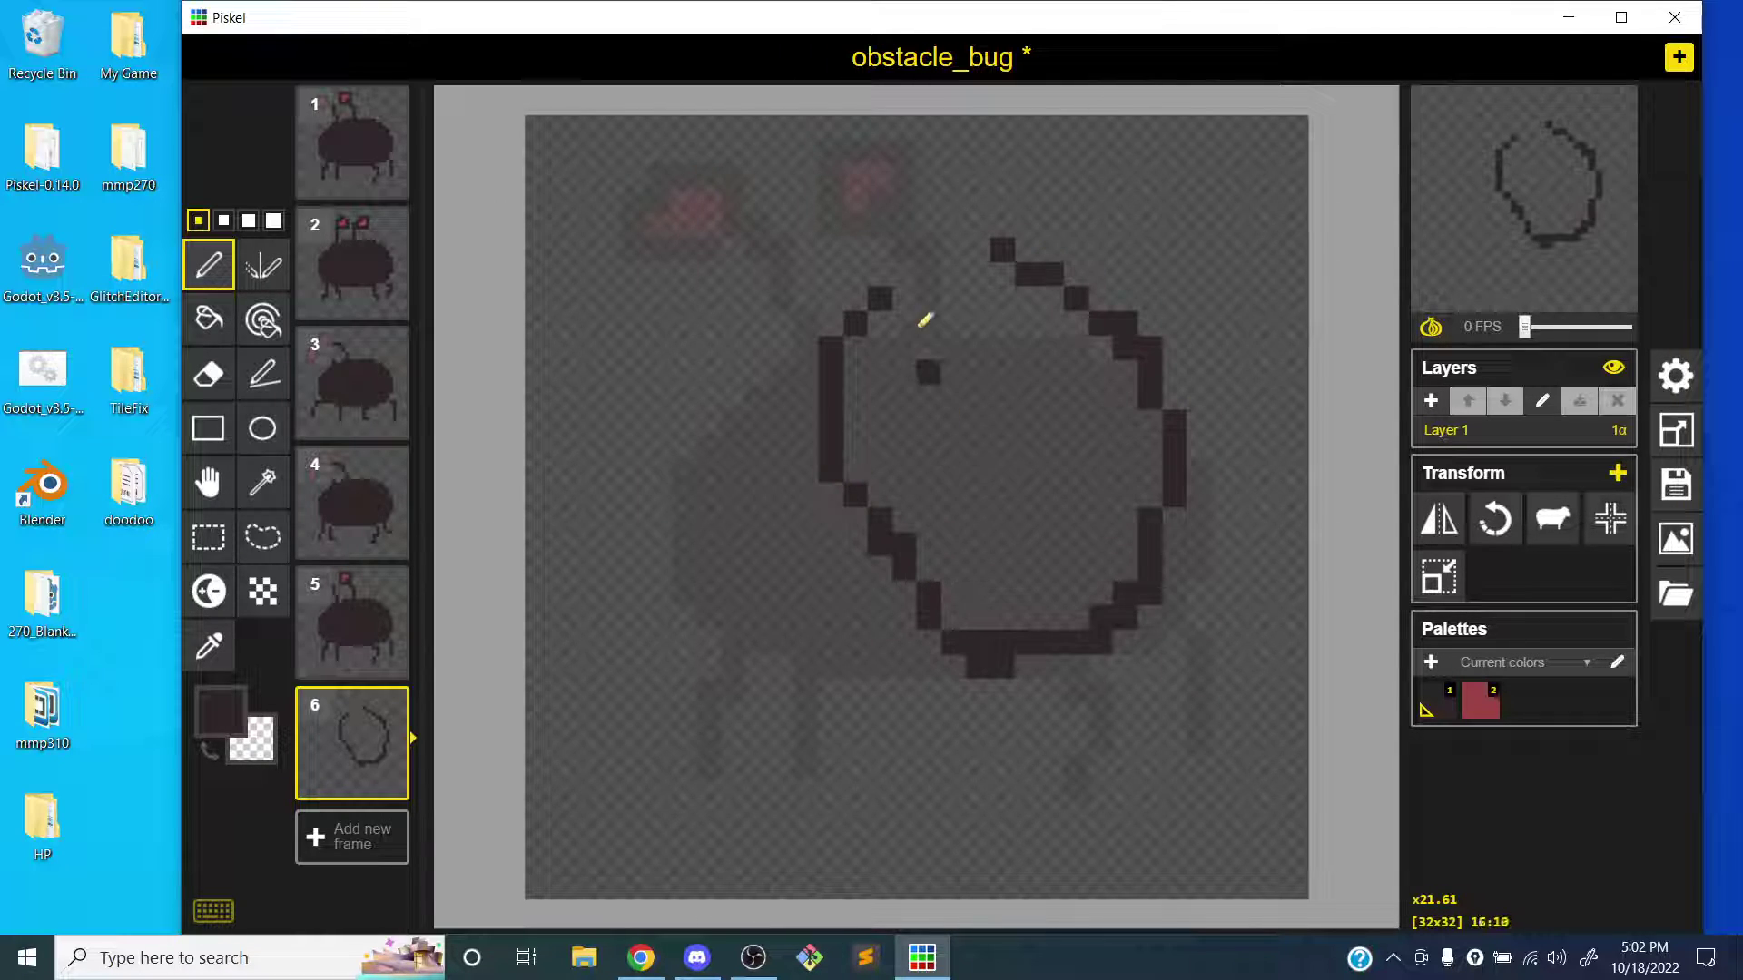
pyautogui.moveTo(925, 319)
pyautogui.mouseDown()
pyautogui.moveTo(922, 270)
pyautogui.moveTo(989, 245)
pyautogui.mouseUp()
pyautogui.press('b')
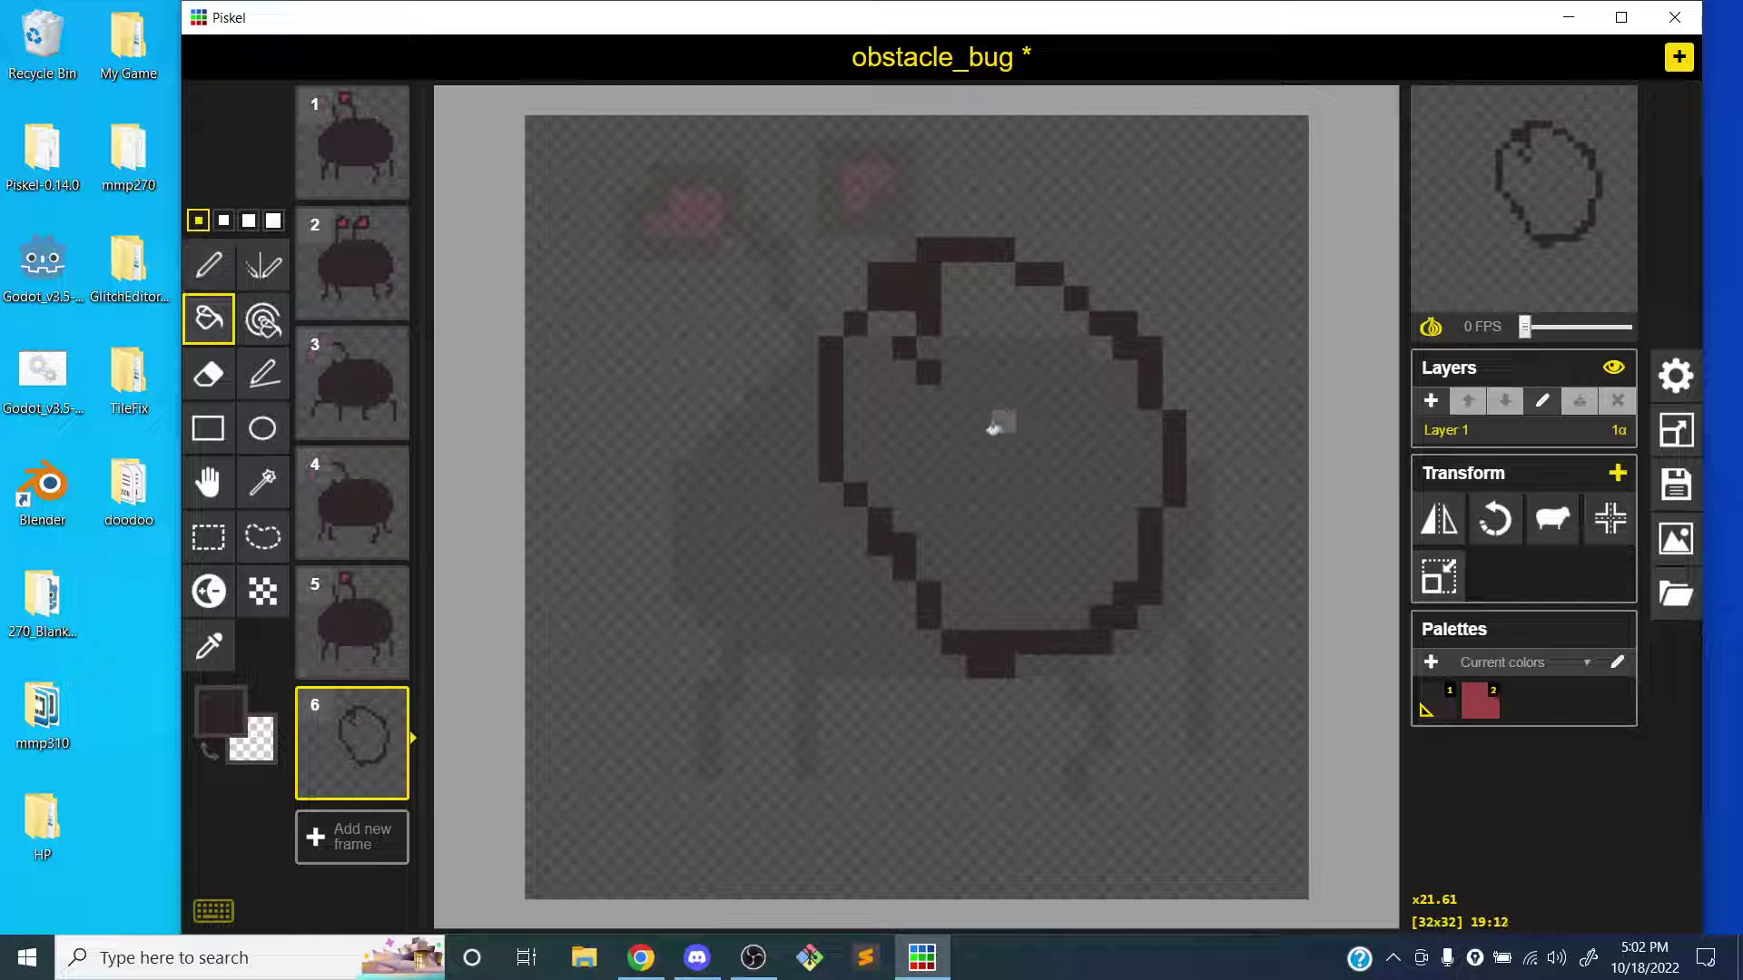
pyautogui.click(999, 424)
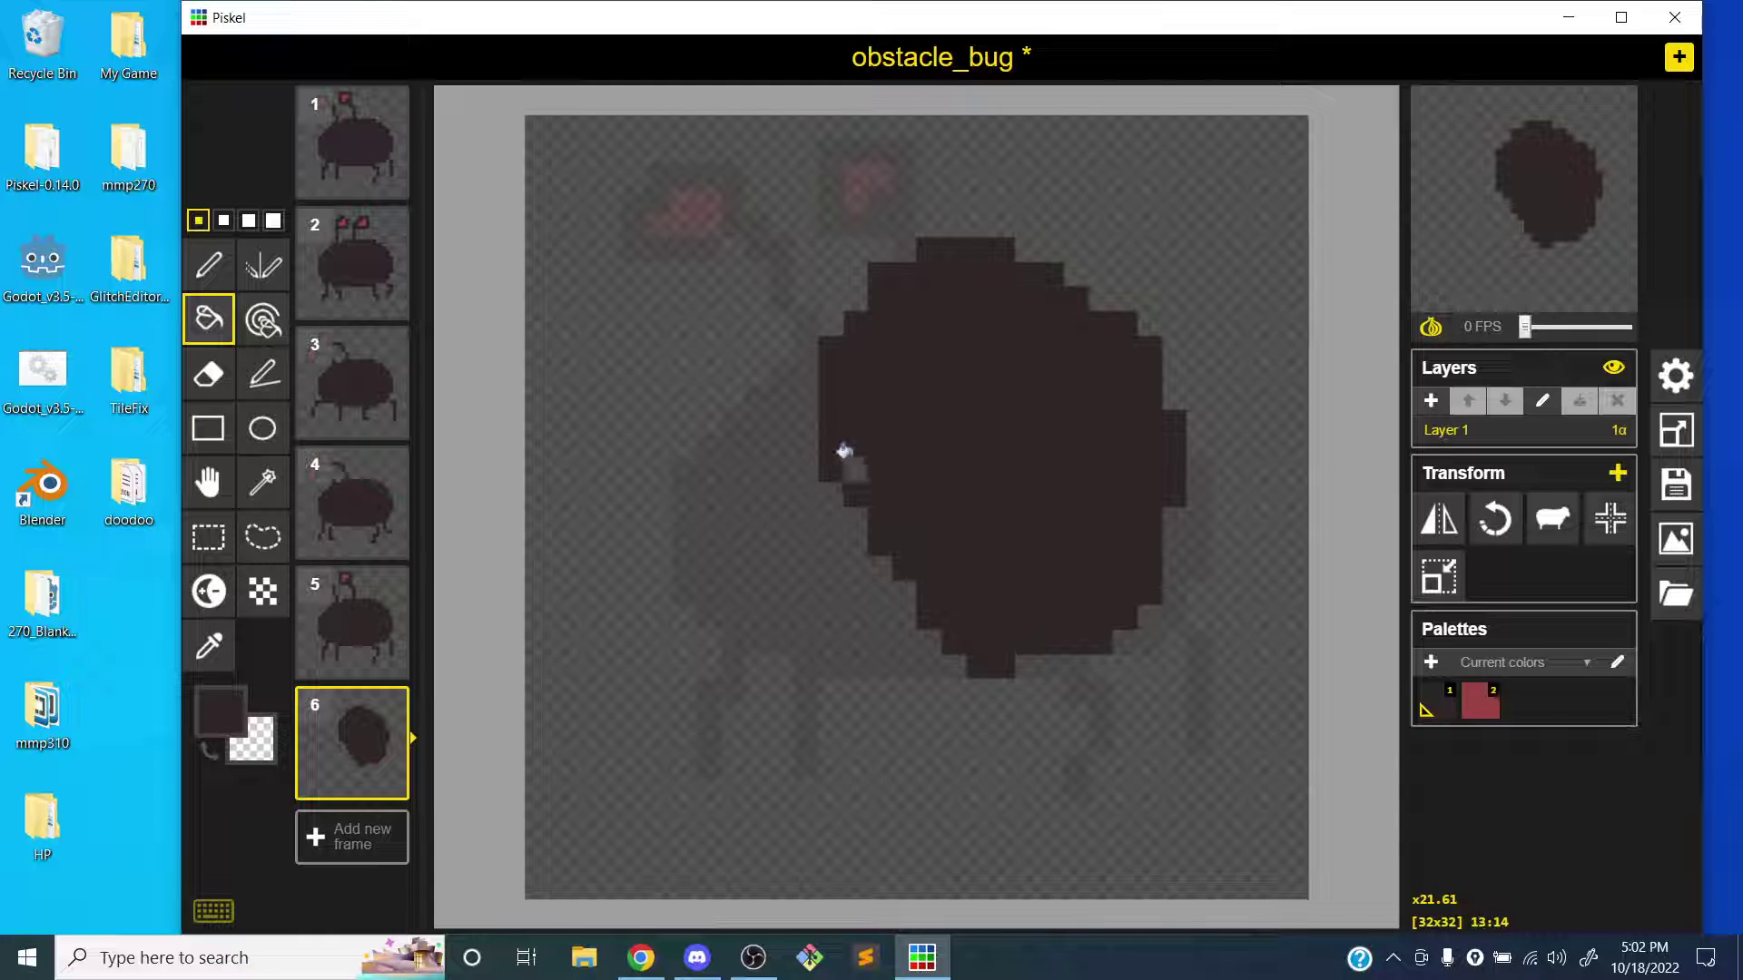
# - Draw four legs splayed out to the left of the body
pyautogui.press('p')
pyautogui.moveTo(845, 451); pyautogui.dragTo(653, 422)
pyautogui.moveTo(831, 354); pyautogui.dragTo(731, 317)
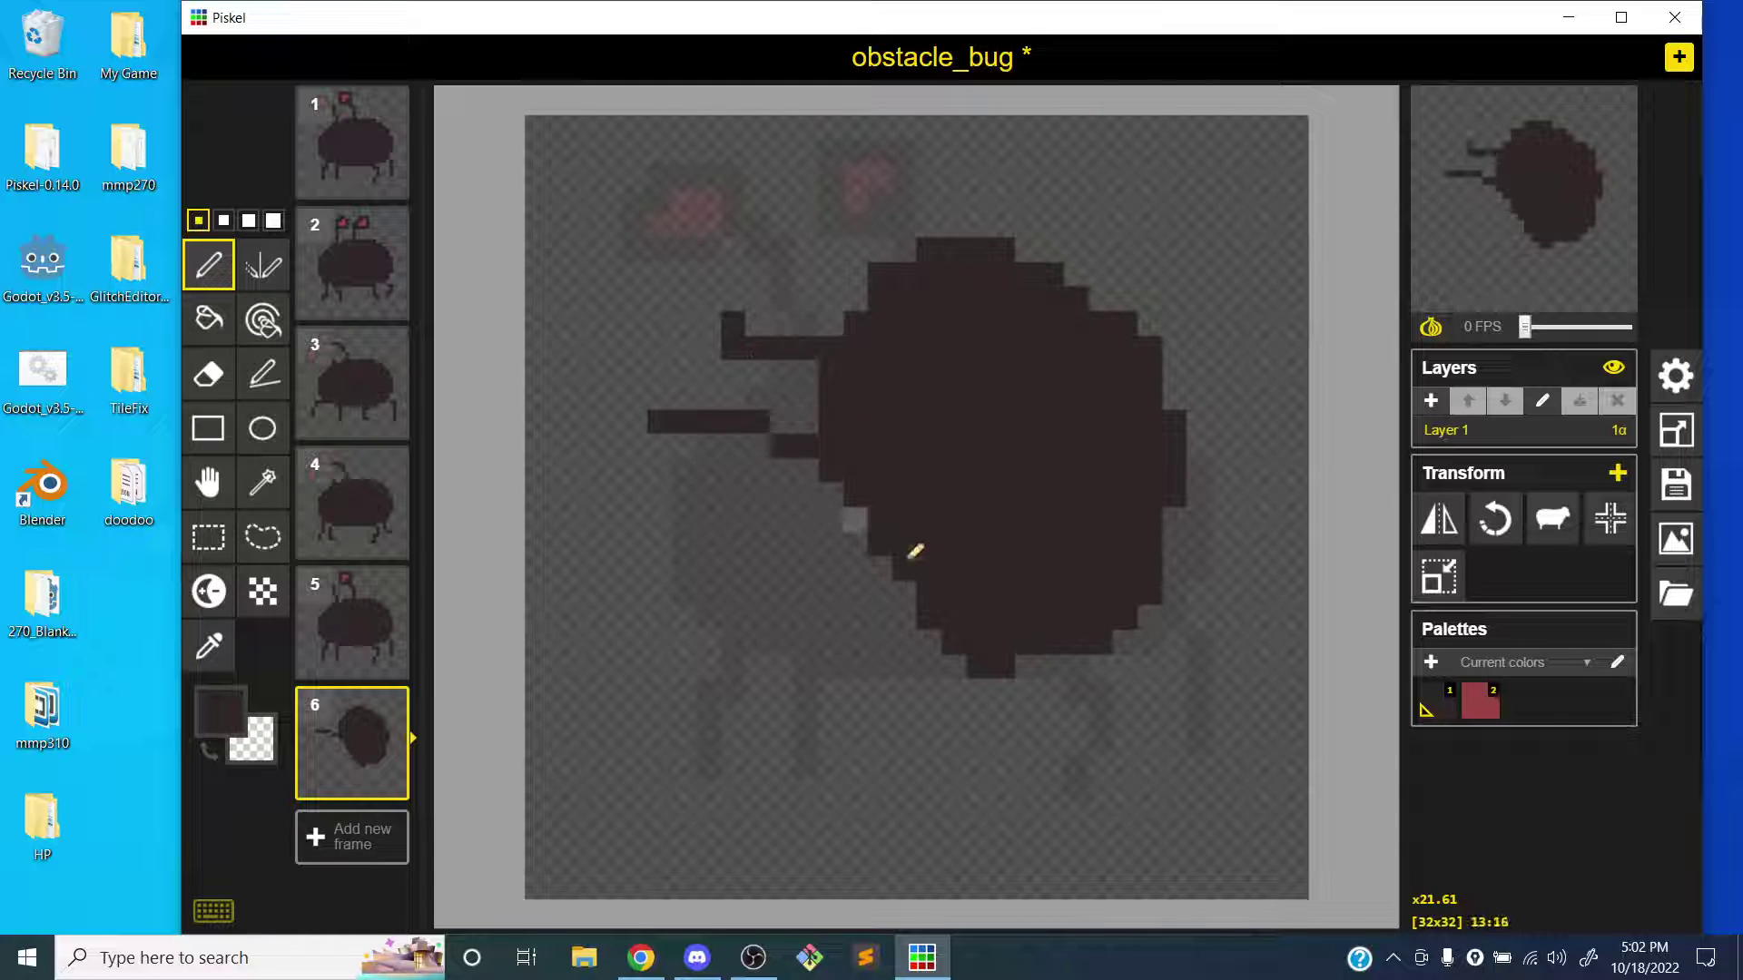
pyautogui.moveTo(914, 551); pyautogui.dragTo(728, 542)
pyautogui.moveTo(937, 623)
pyautogui.mouseDown()
pyautogui.moveTo(801, 635)
pyautogui.moveTo(779, 670)
pyautogui.mouseUp()
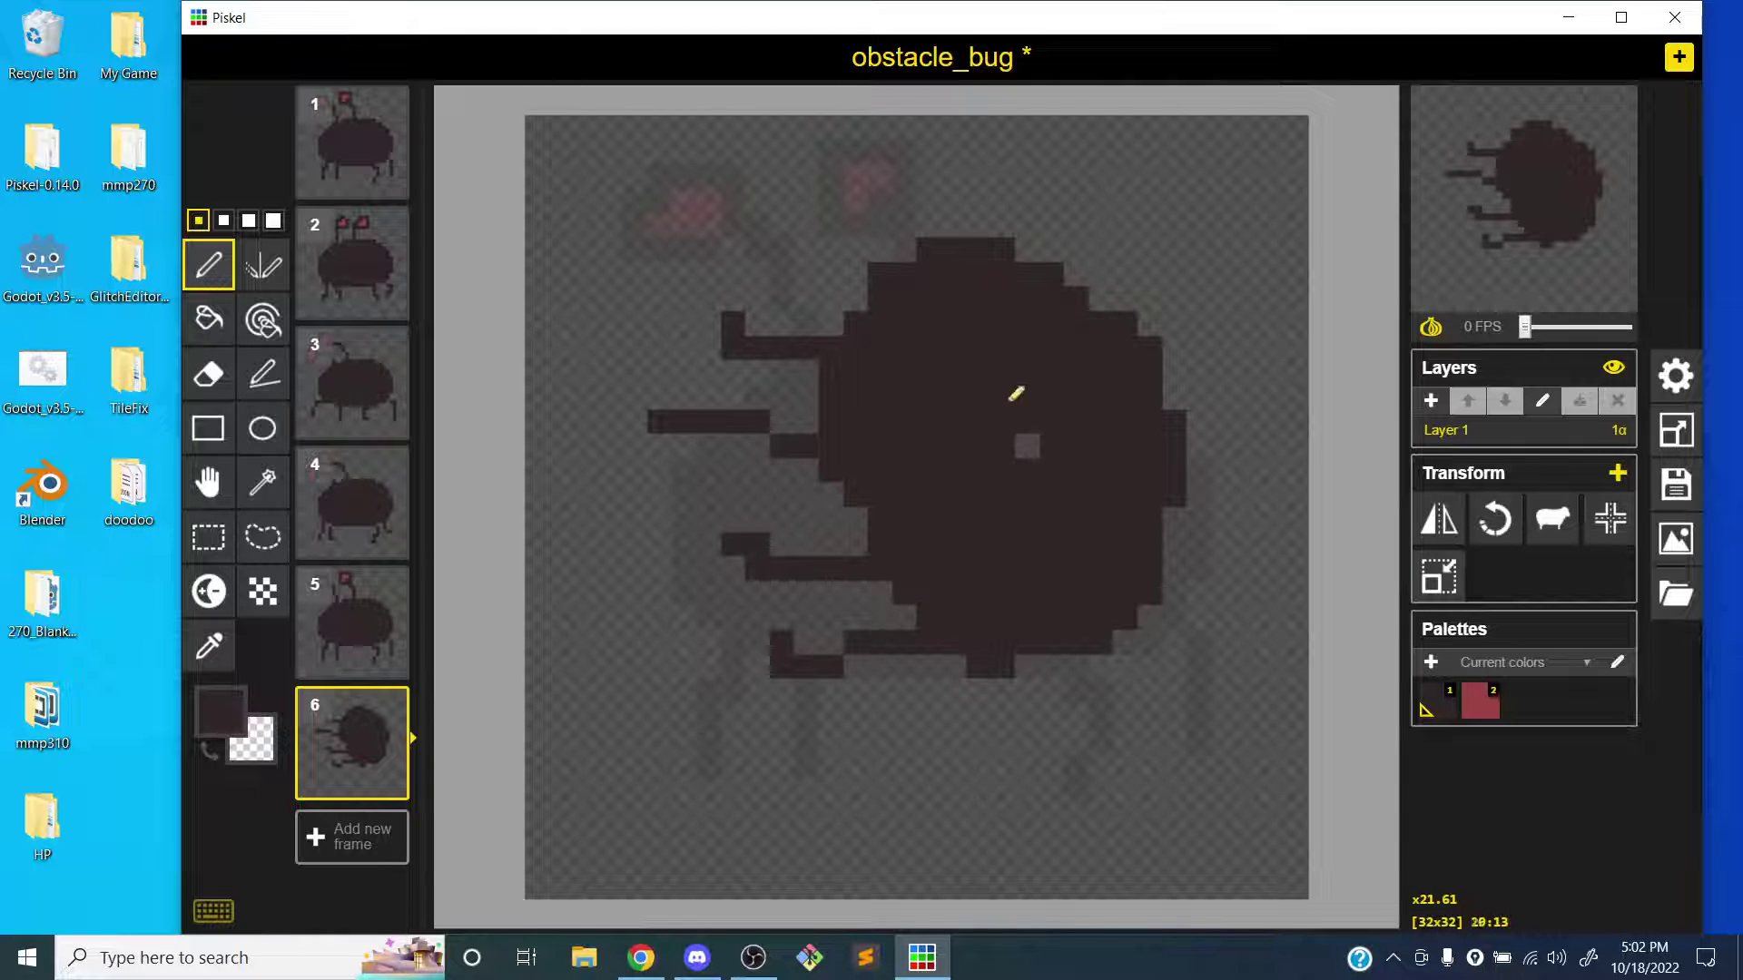
# - Add a ridge and two antennae above the bug, filling the antenna loop red
pyautogui.moveTo(999, 257)
pyautogui.mouseDown()
pyautogui.moveTo(877, 194)
pyautogui.moveTo(740, 234)
pyautogui.moveTo(728, 164)
pyautogui.moveTo(804, 205)
pyautogui.mouseUp()
pyautogui.moveTo(1124, 309)
pyautogui.mouseDown()
pyautogui.moveTo(1073, 169)
pyautogui.moveTo(987, 176)
pyautogui.moveTo(1050, 148)
pyautogui.mouseUp()
pyautogui.press('h')
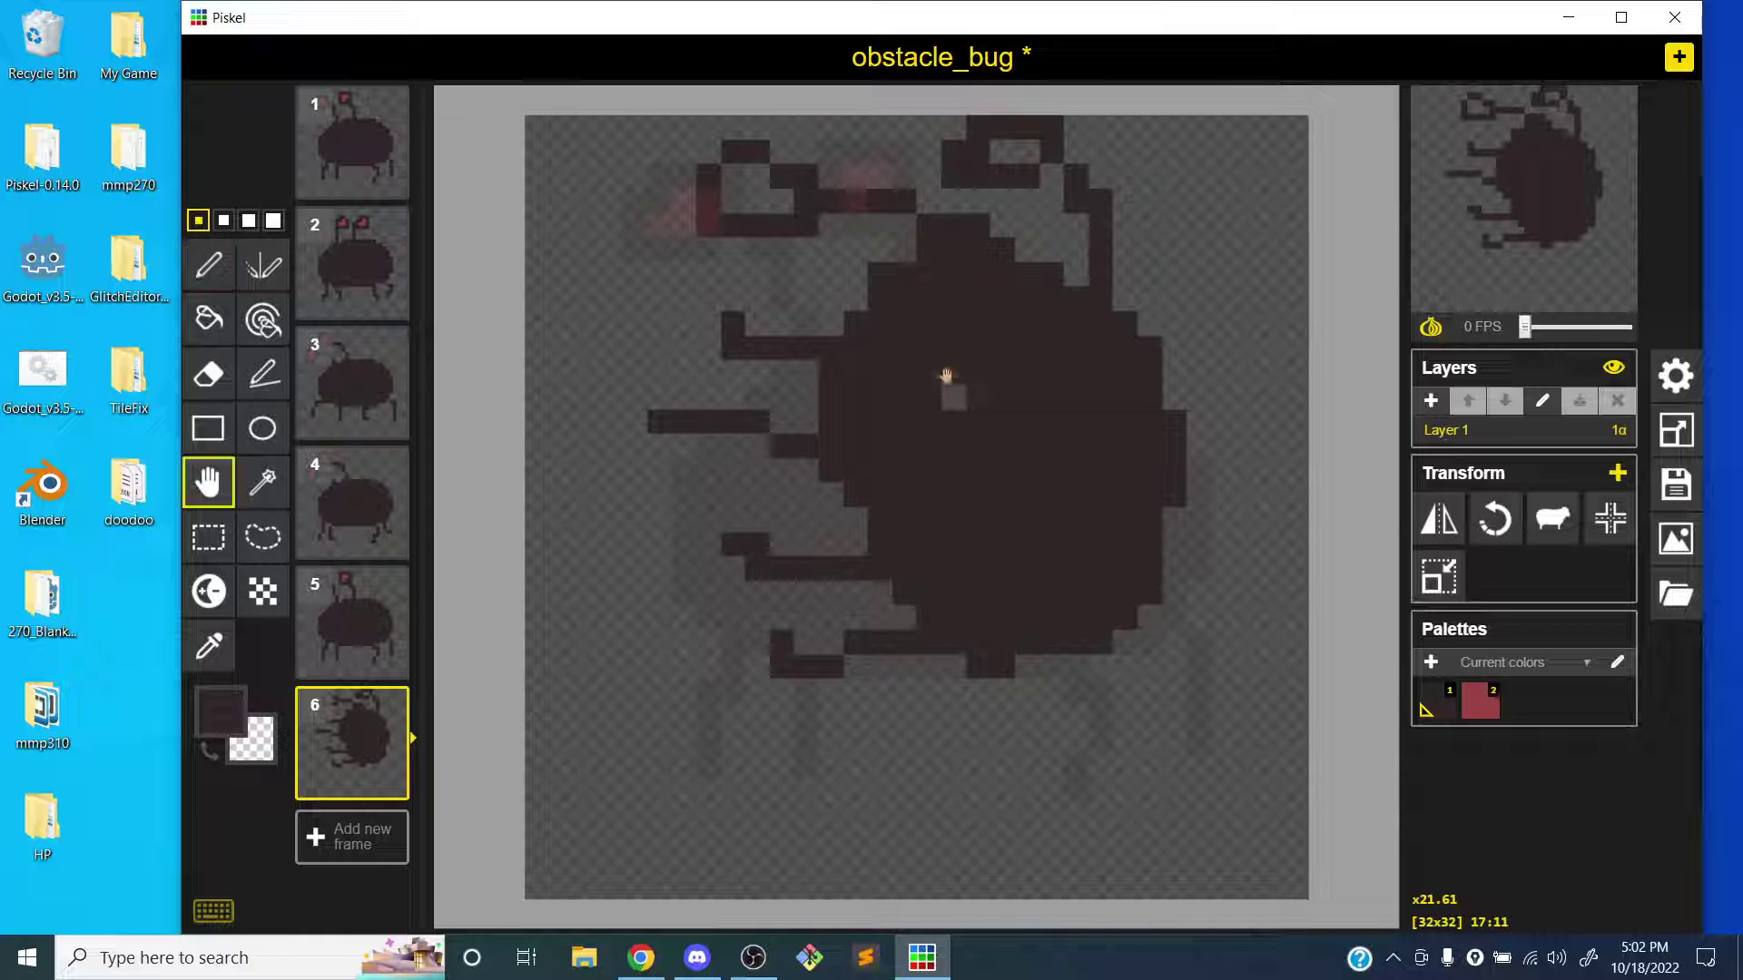
pyautogui.moveTo(946, 375); pyautogui.dragTo(946, 448)
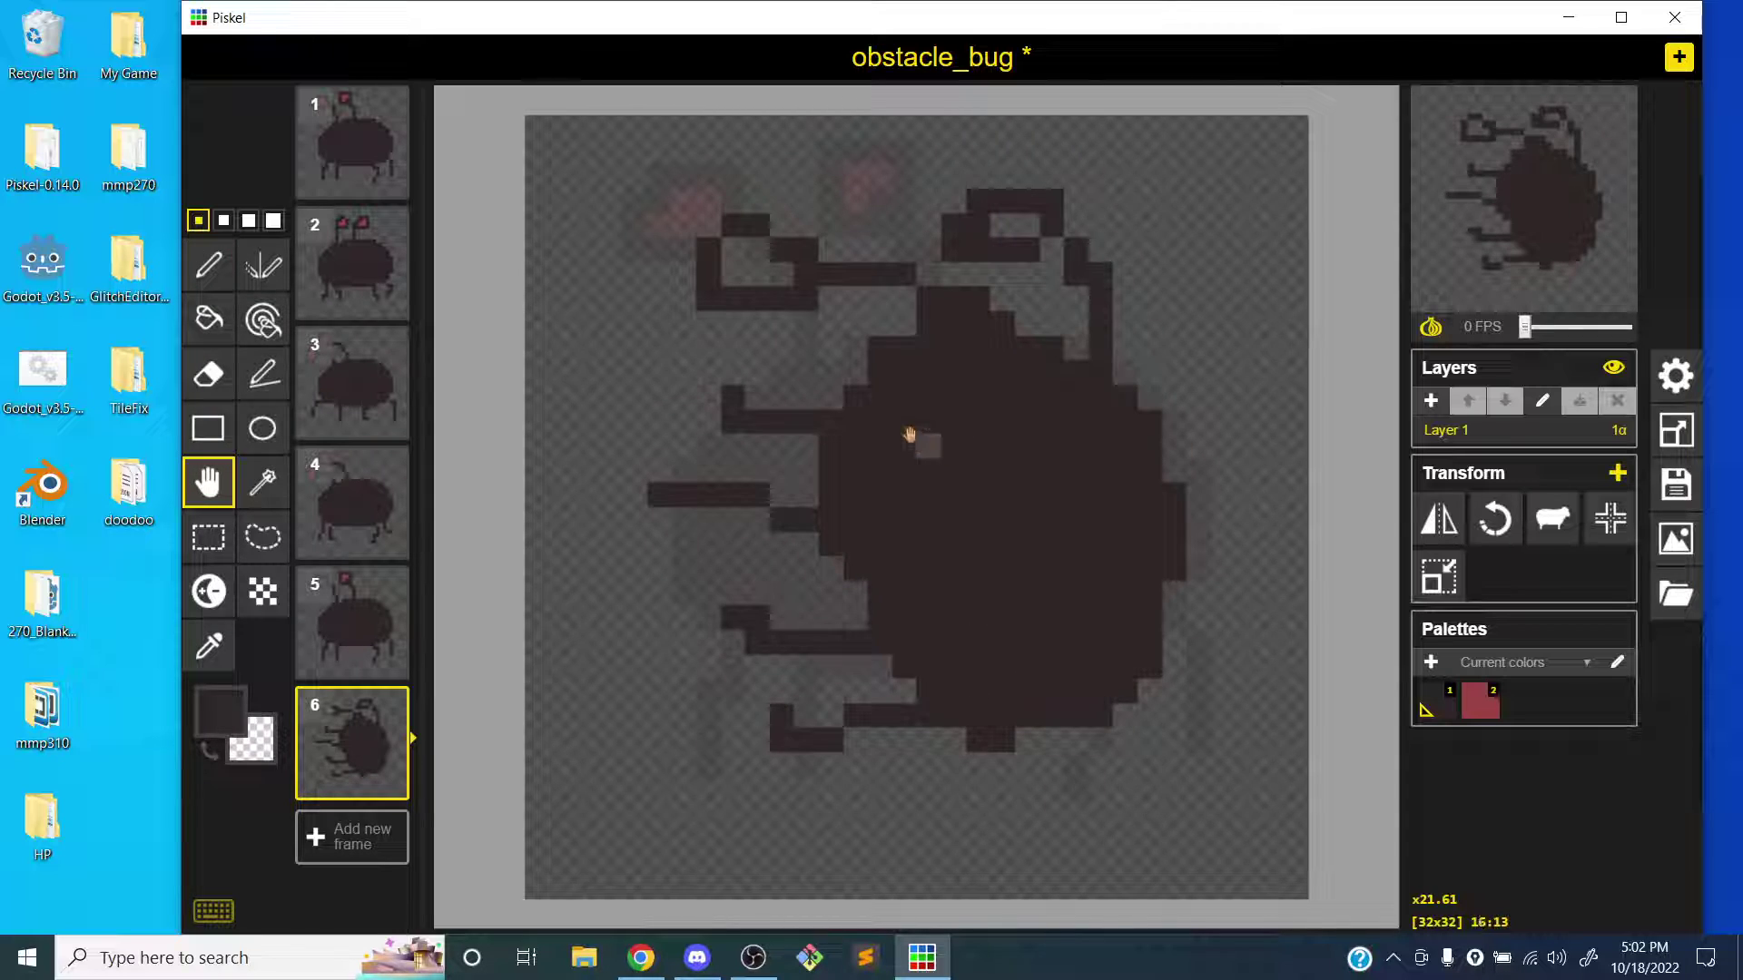
pyautogui.press('2')
pyautogui.press('b')
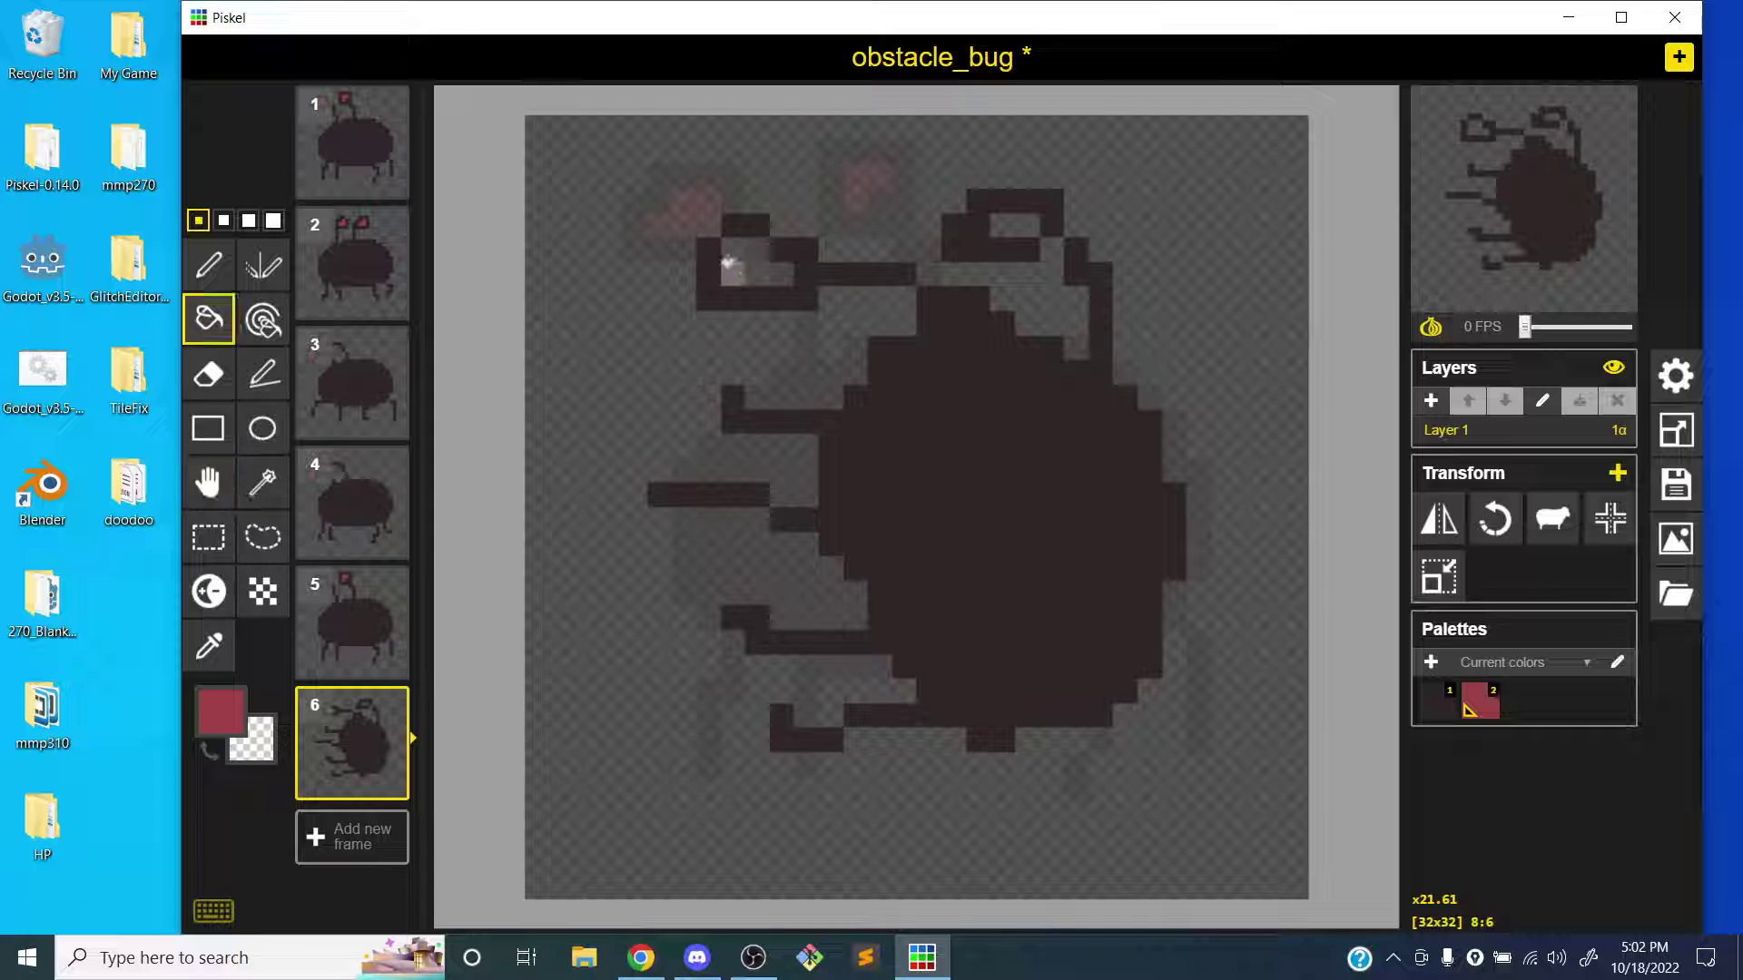
pyautogui.click(729, 266)
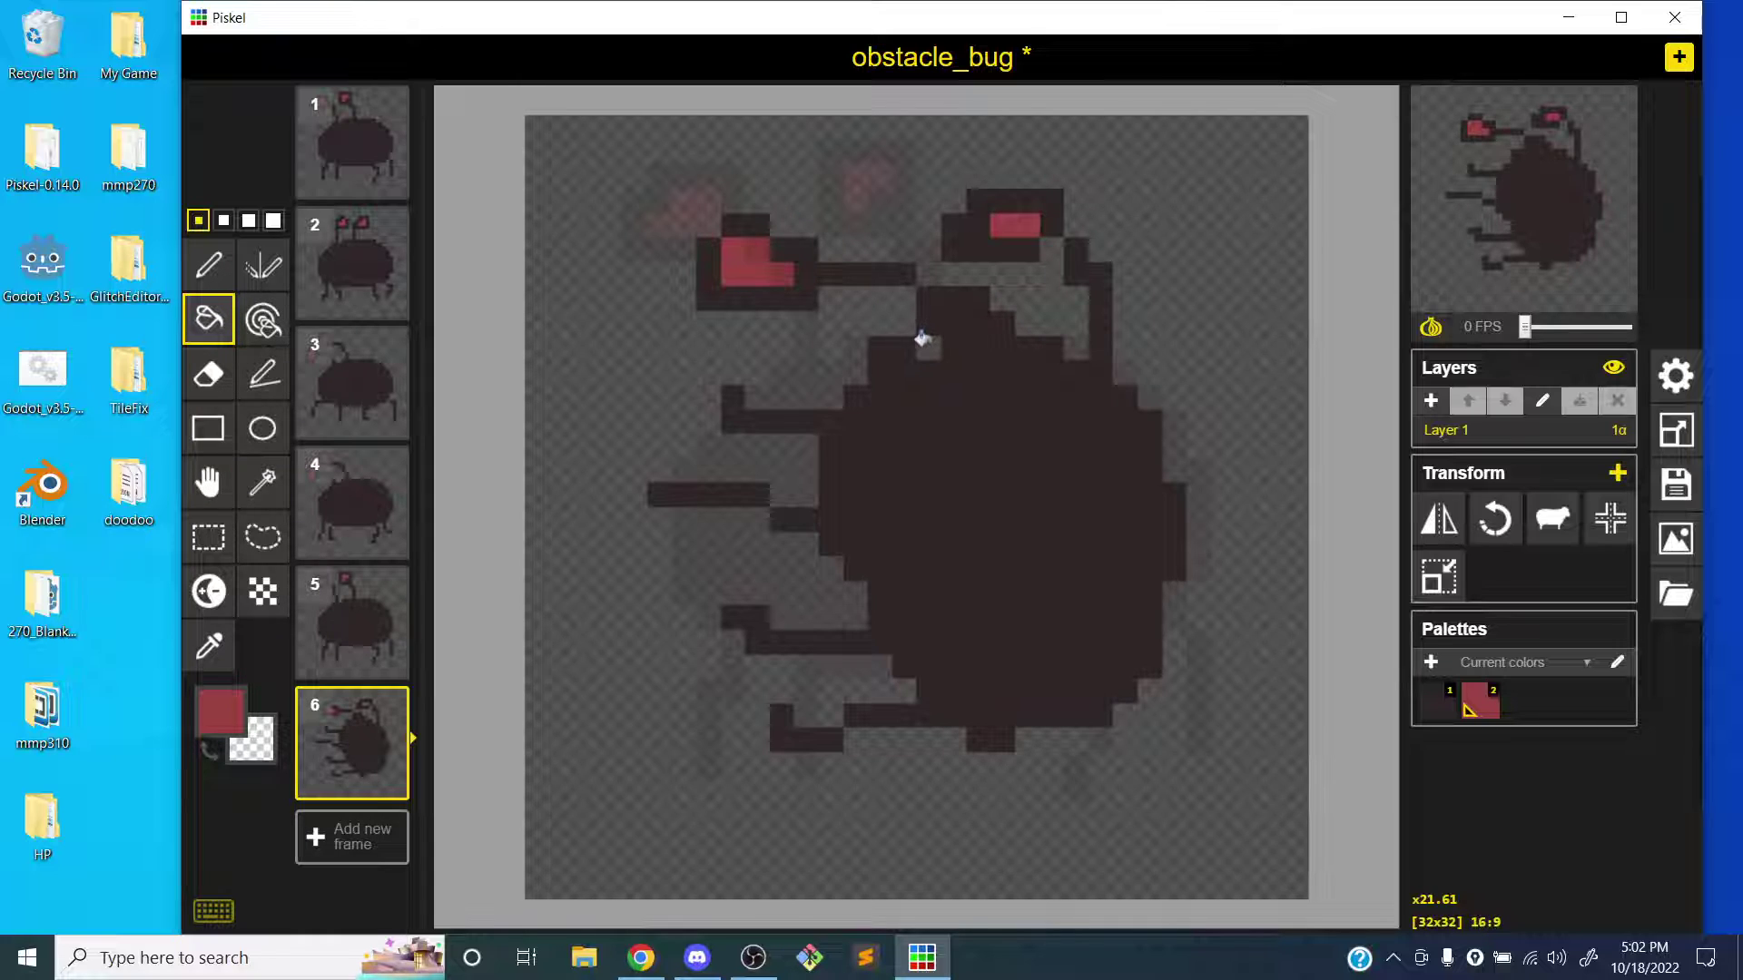
pyautogui.press('p')
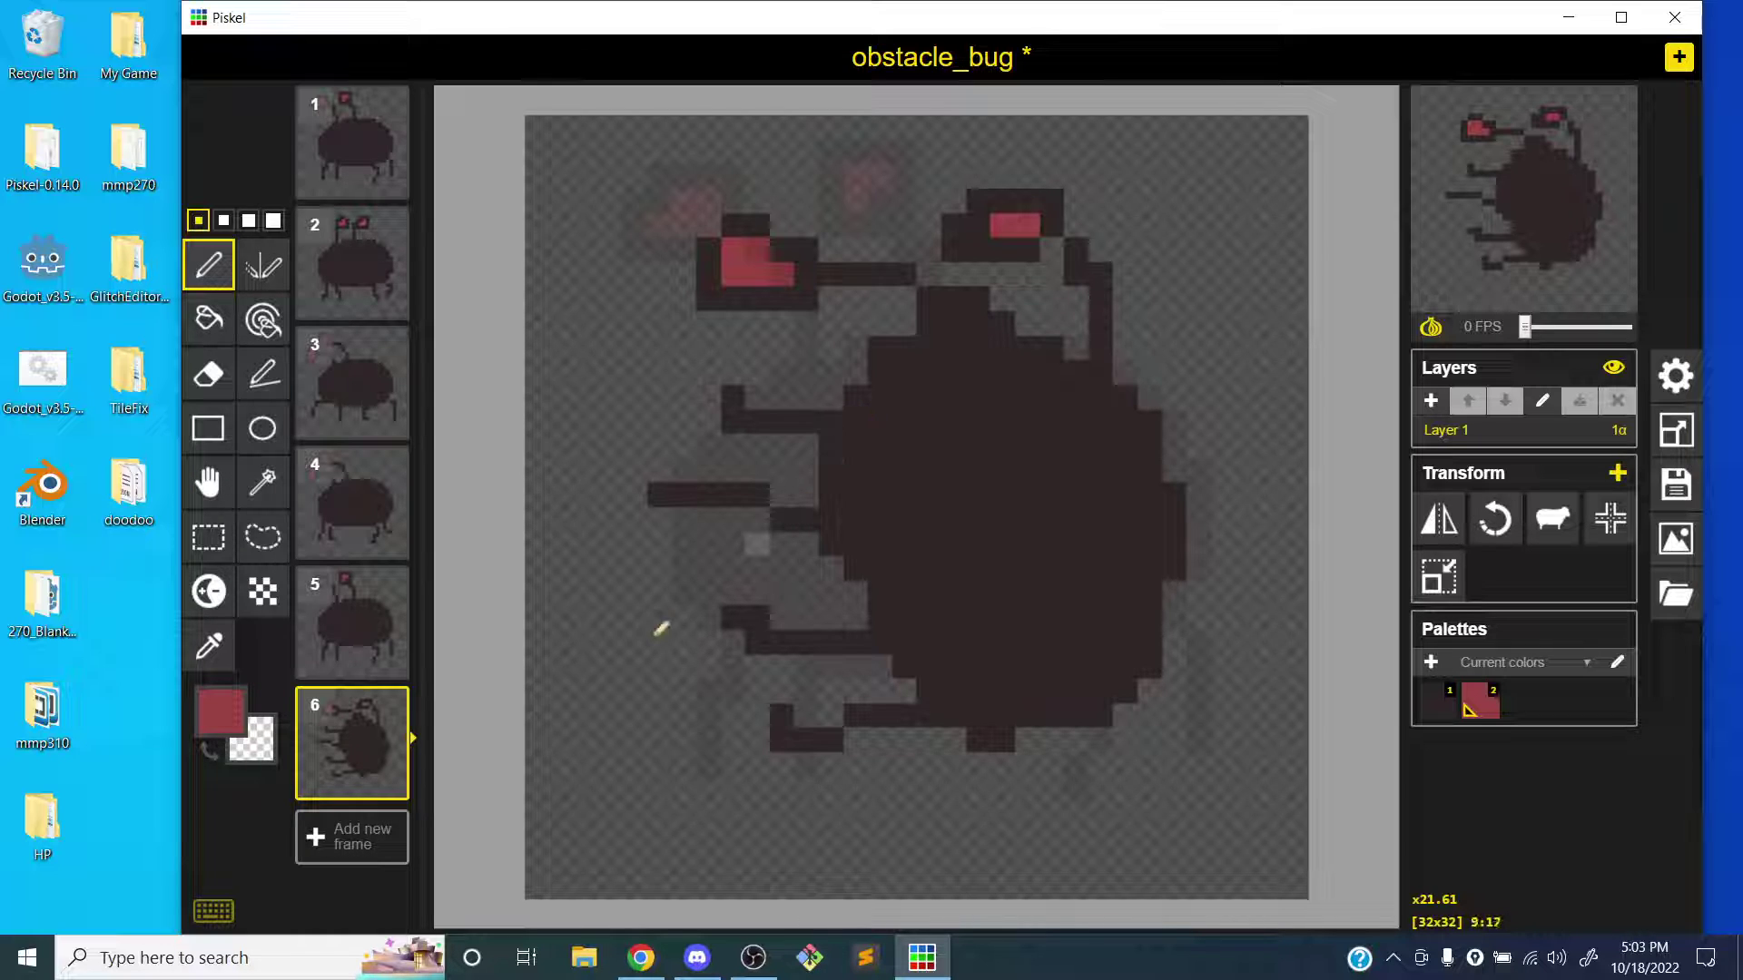
# - Duplicate frame 6 as frame 7 and erase its upper- and lower-left legs
pyautogui.click(396, 786)
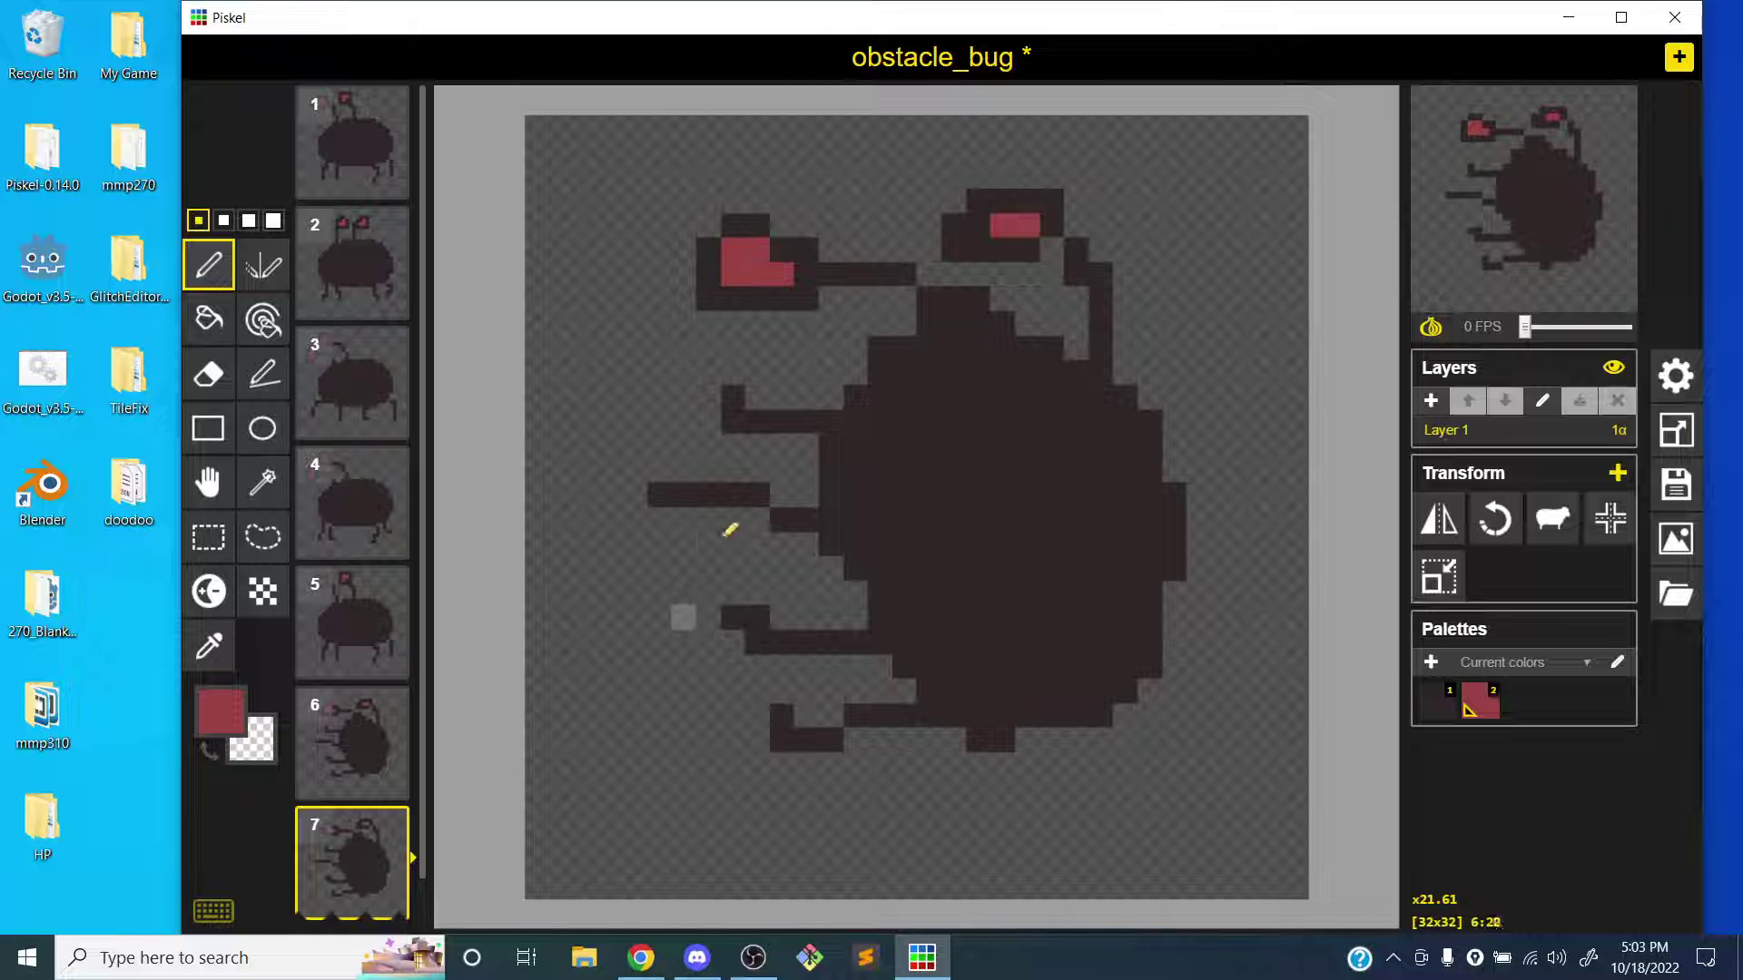
pyautogui.press('e')
pyautogui.moveTo(798, 409)
pyautogui.mouseDown()
pyautogui.moveTo(727, 409)
pyautogui.moveTo(683, 494)
pyautogui.mouseUp()
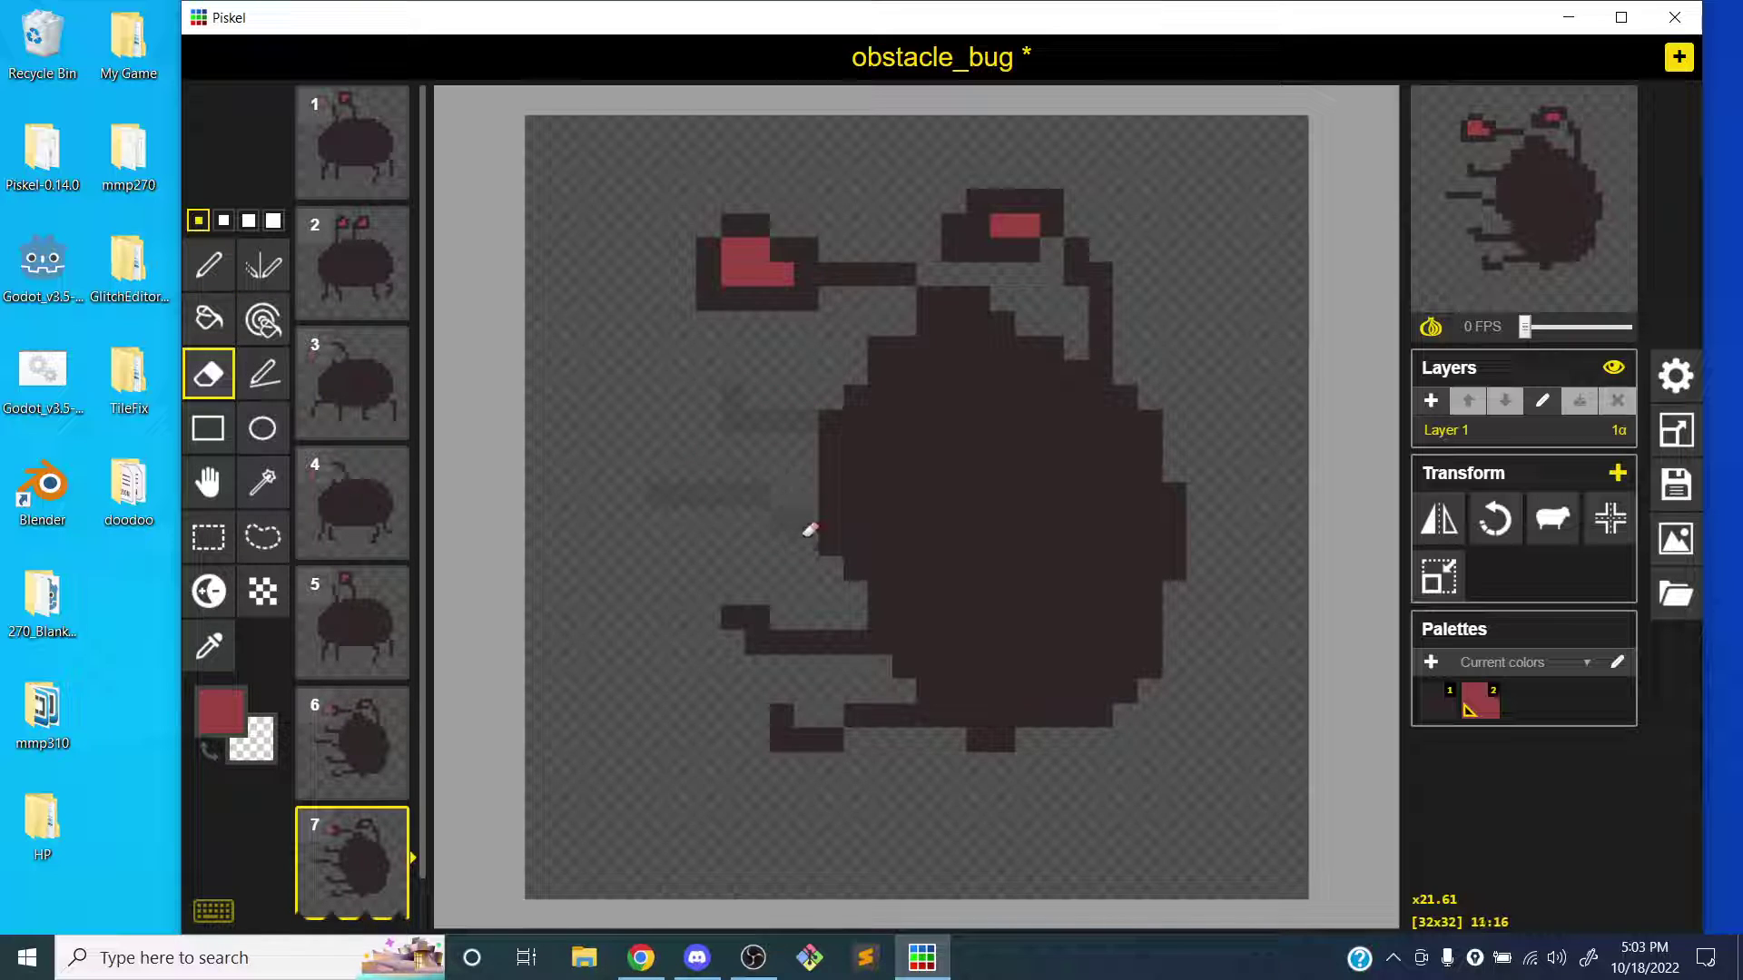
pyautogui.moveTo(810, 530)
pyautogui.mouseDown()
pyautogui.moveTo(744, 633)
pyautogui.moveTo(770, 610)
pyautogui.moveTo(800, 661)
pyautogui.moveTo(867, 646)
pyautogui.mouseUp()
pyautogui.click(922, 709)
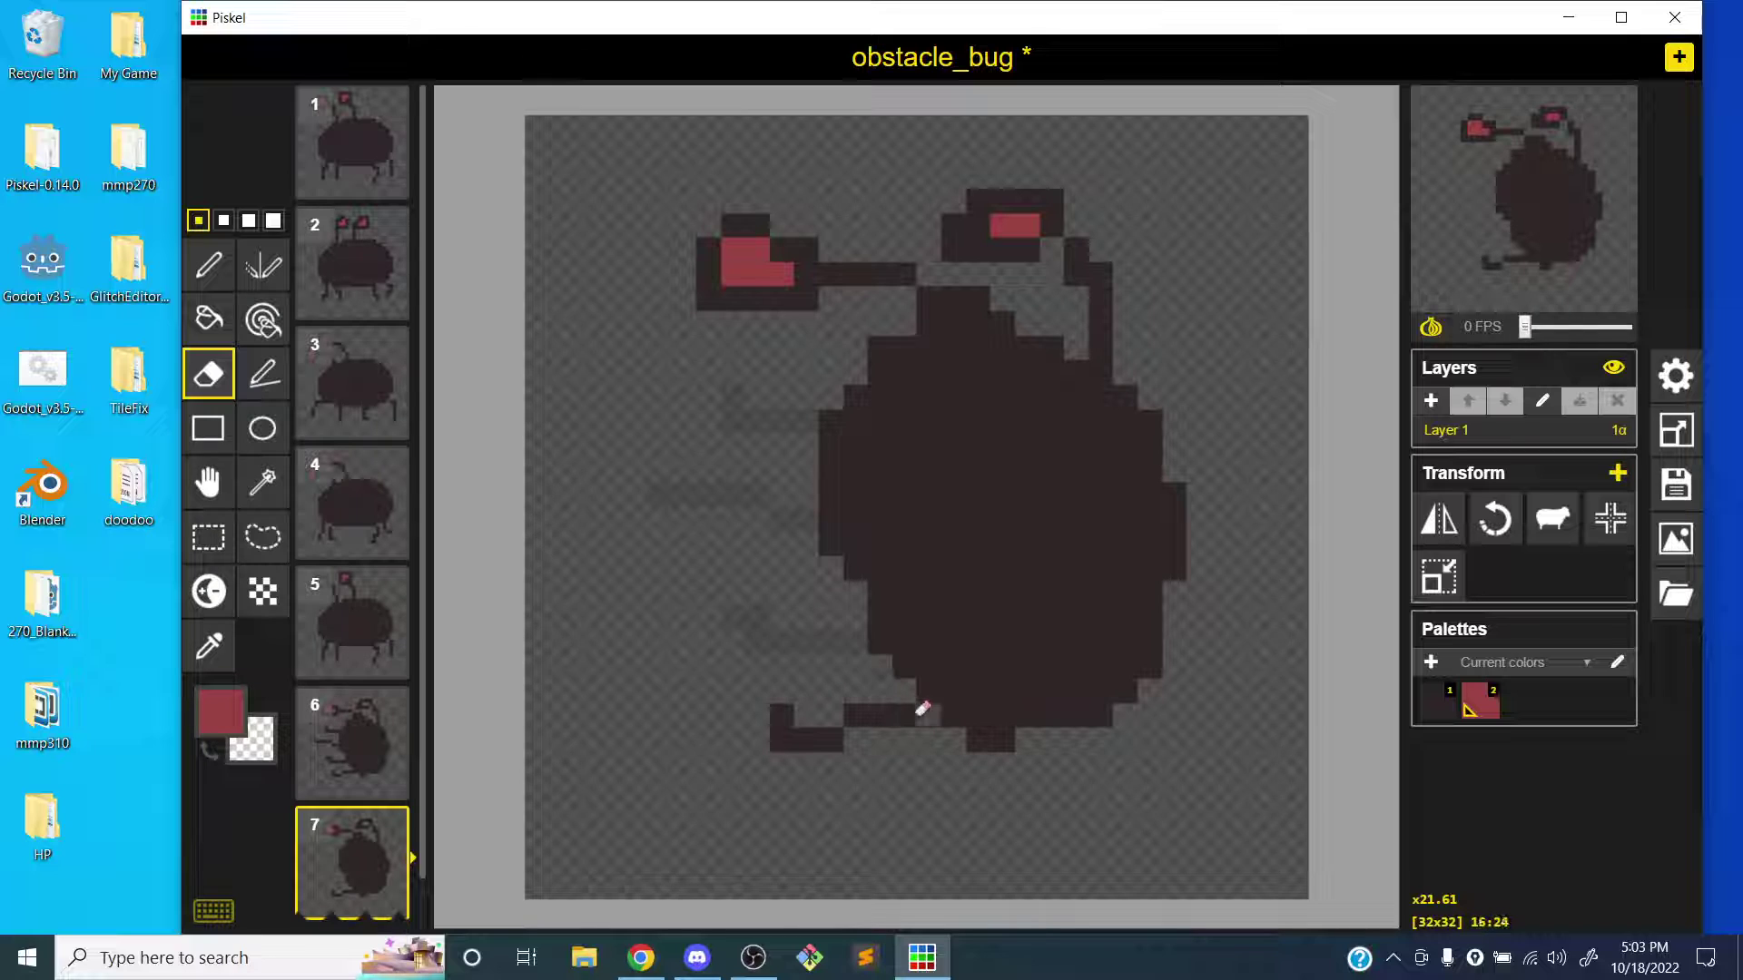
pyautogui.moveTo(922, 710)
pyautogui.mouseDown()
pyautogui.moveTo(878, 701)
pyautogui.moveTo(830, 738)
pyautogui.mouseUp()
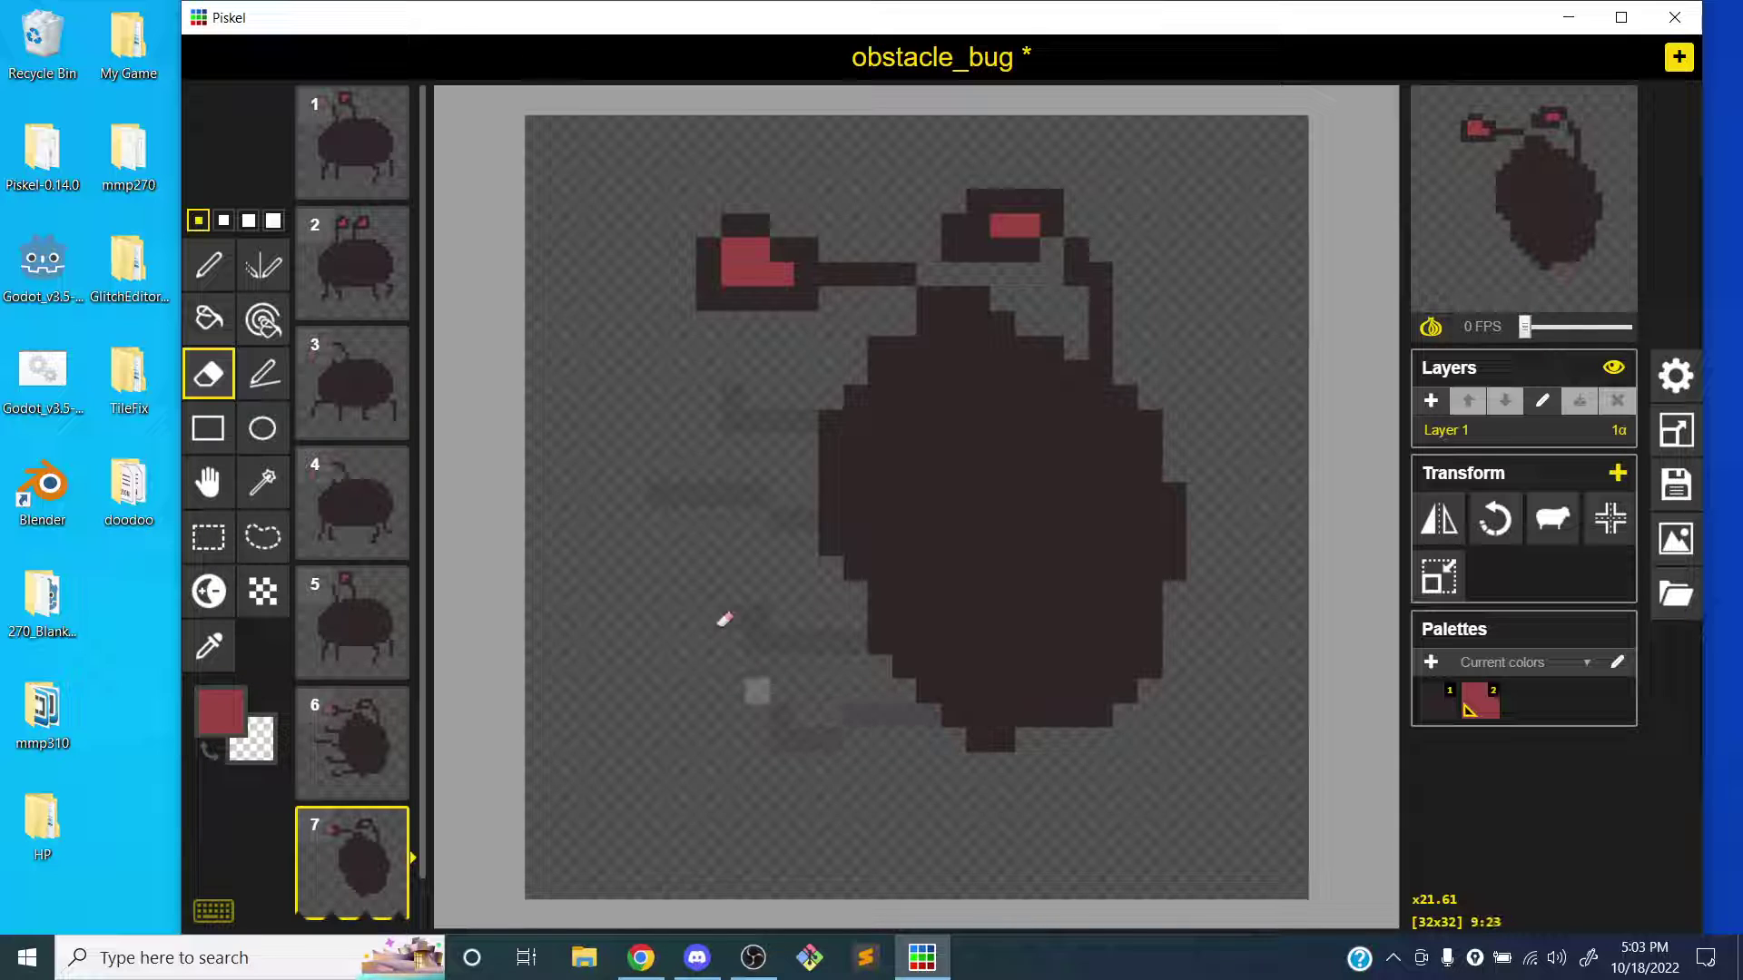
pyautogui.scroll(-1, 421, 519)
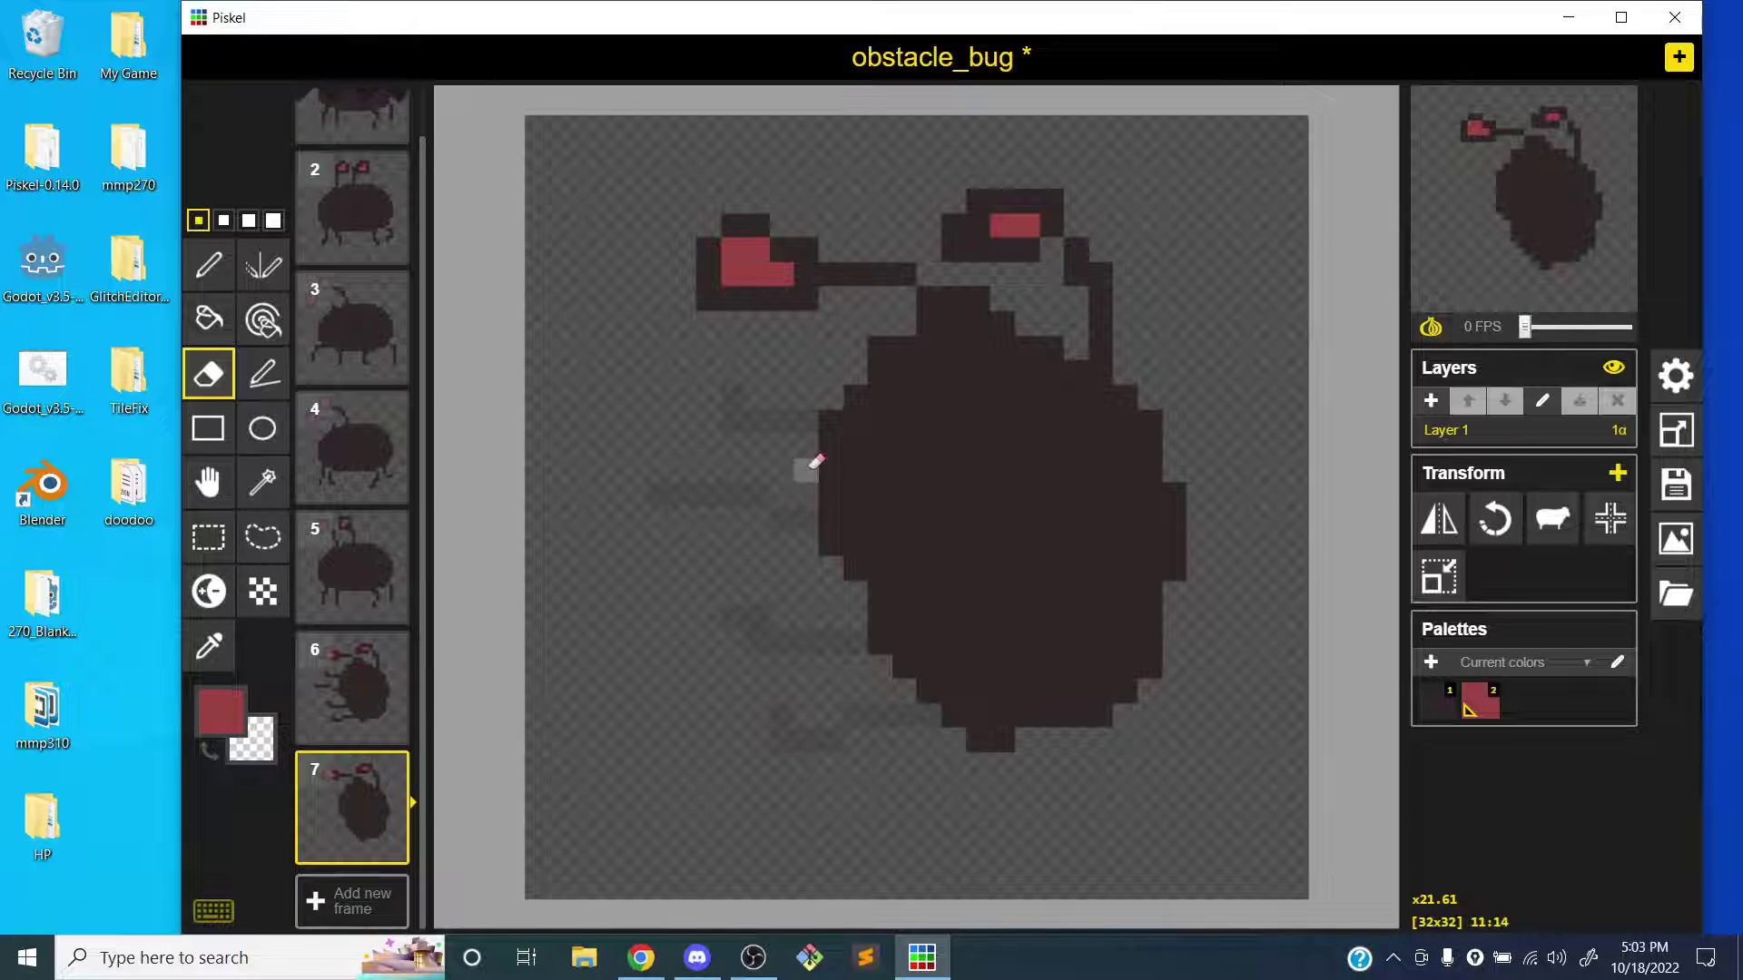
# - Draw four longer dark legs reaching far out to the left
pyautogui.press('p')
pyautogui.moveTo(837, 432); pyautogui.dragTo(767, 467)
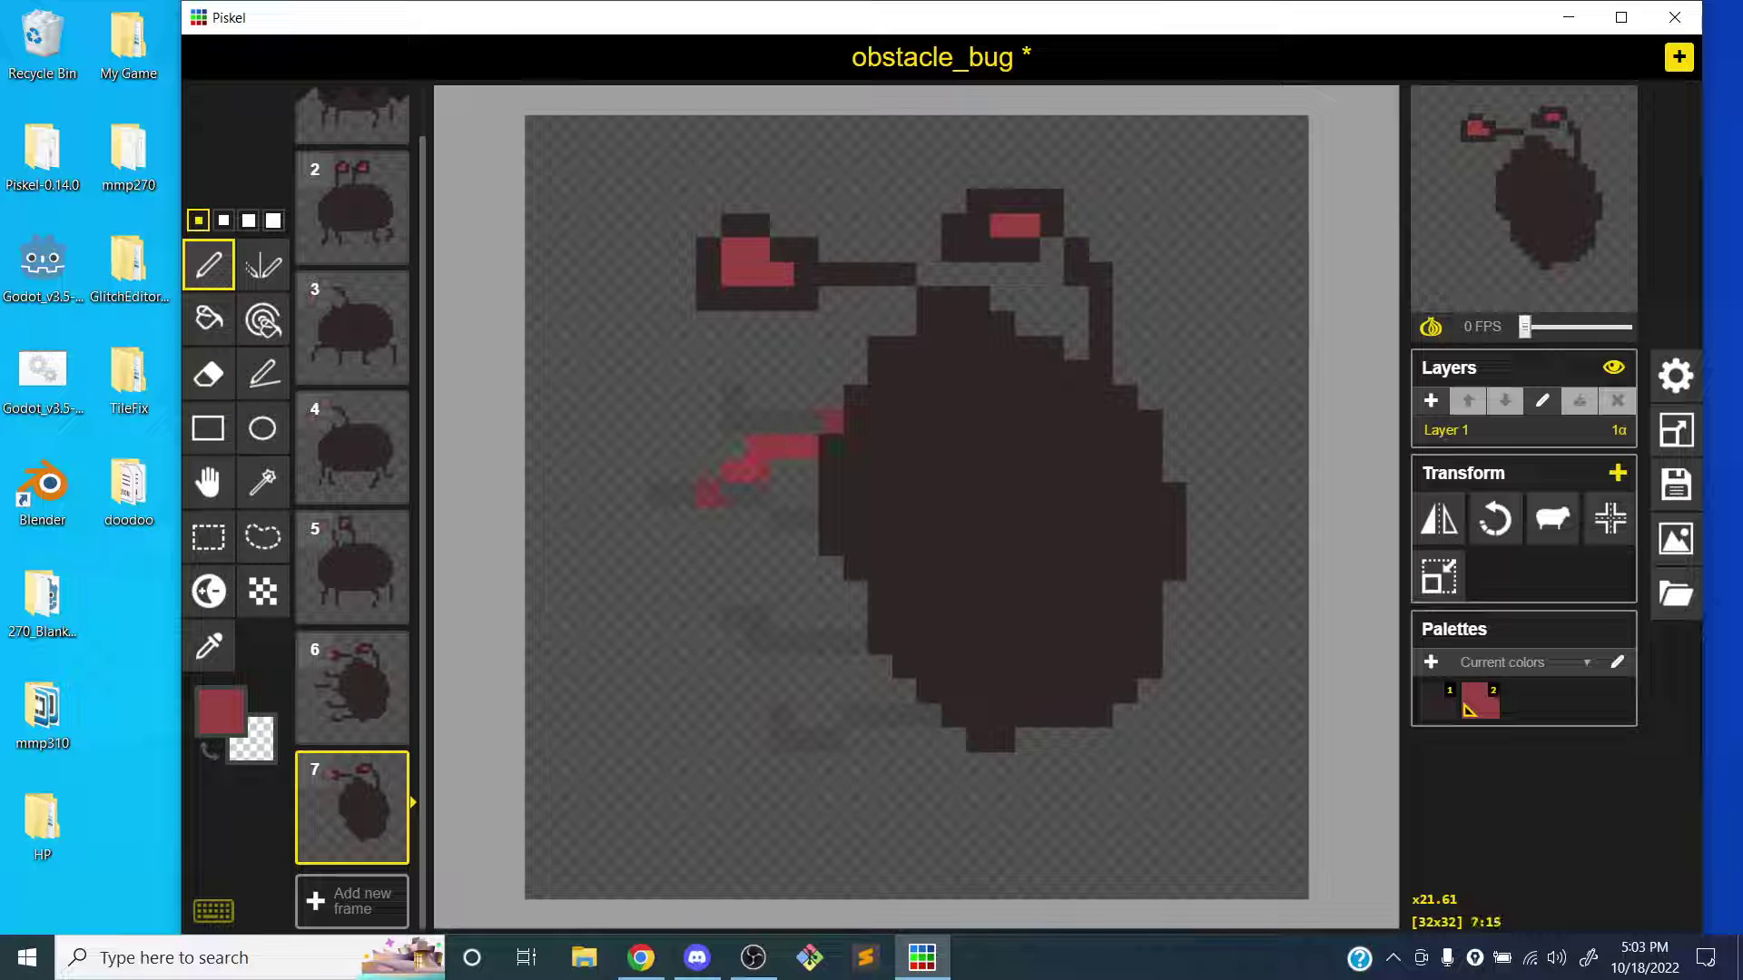
pyautogui.hotkey('ctrl', 'z')
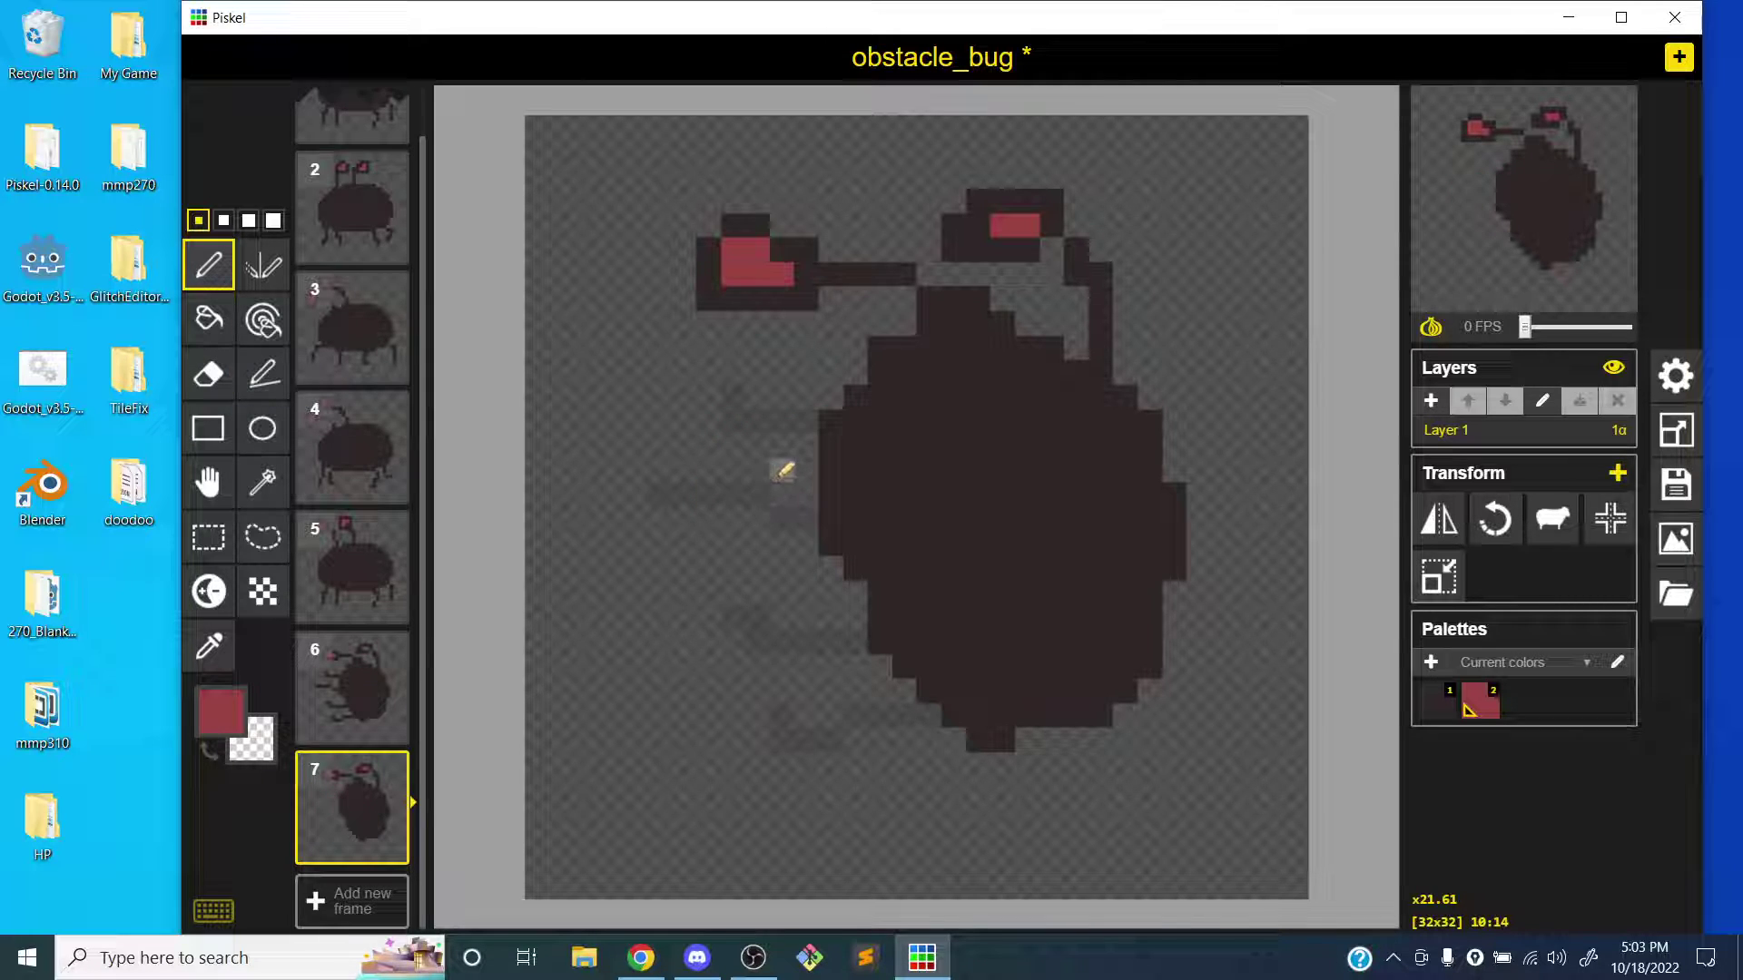
pyautogui.press('1')
pyautogui.moveTo(840, 420); pyautogui.dragTo(708, 481)
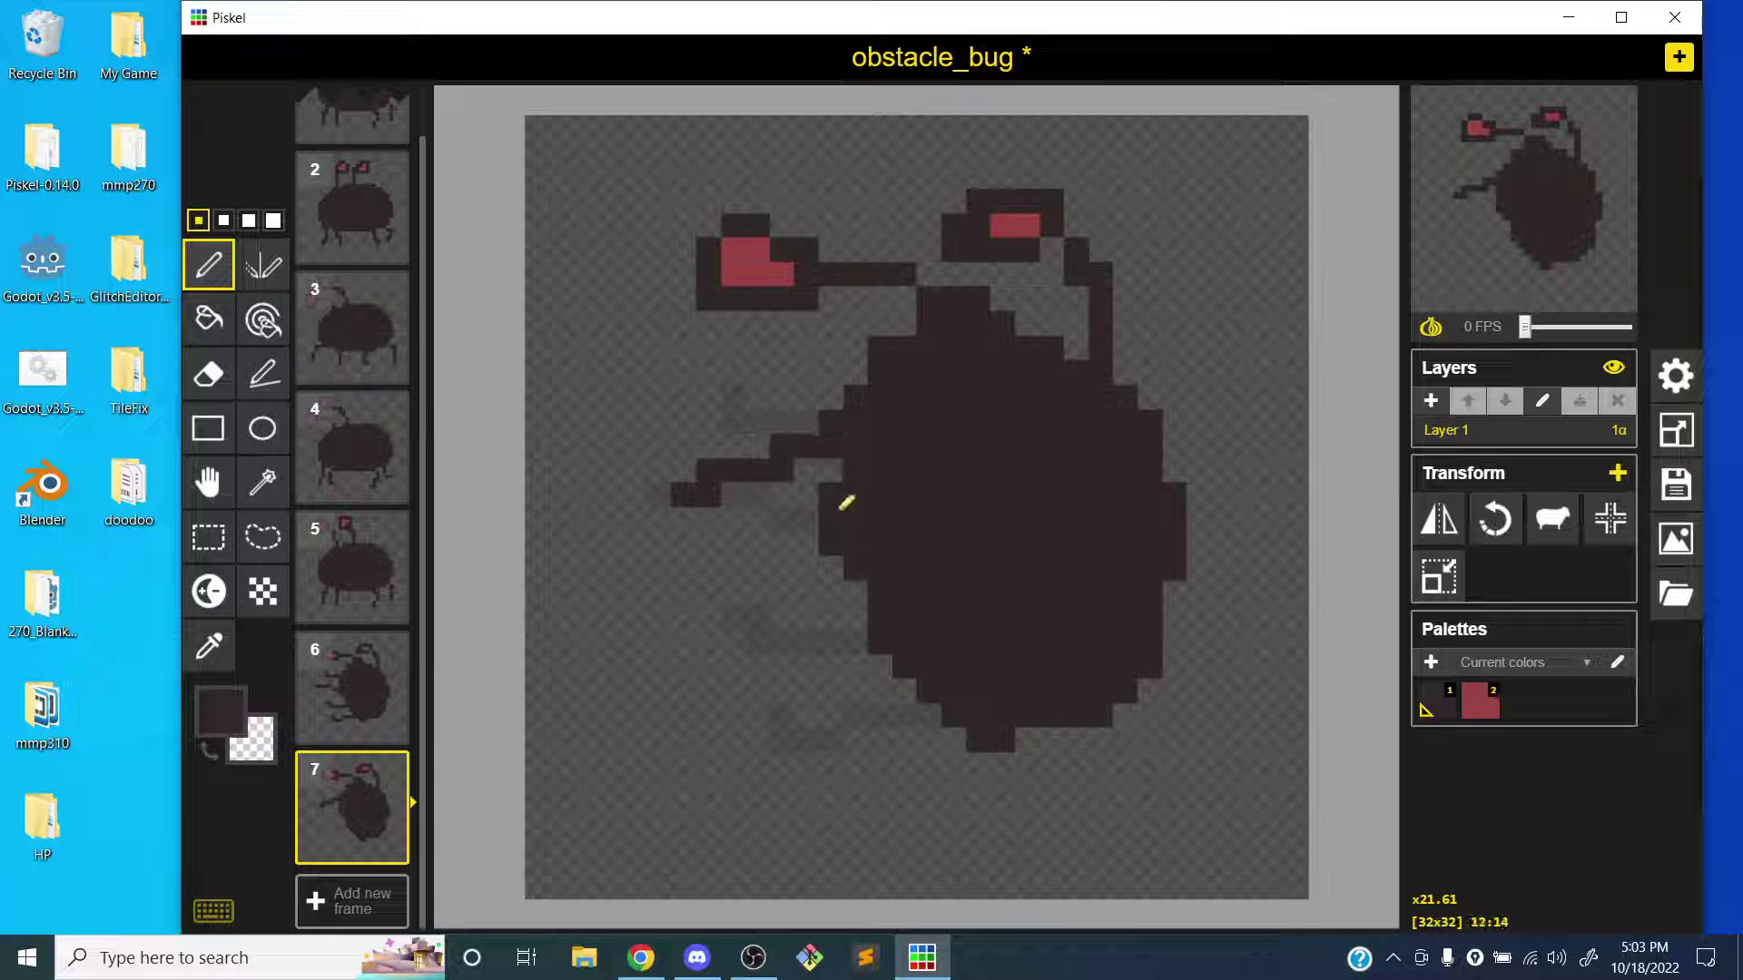
pyautogui.moveTo(836, 475)
pyautogui.mouseDown()
pyautogui.moveTo(642, 404)
pyautogui.moveTo(627, 419)
pyautogui.mouseUp()
pyautogui.moveTo(897, 603); pyautogui.dragTo(681, 691)
pyautogui.moveTo(914, 681)
pyautogui.mouseDown()
pyautogui.moveTo(821, 702)
pyautogui.moveTo(794, 739)
pyautogui.mouseUp()
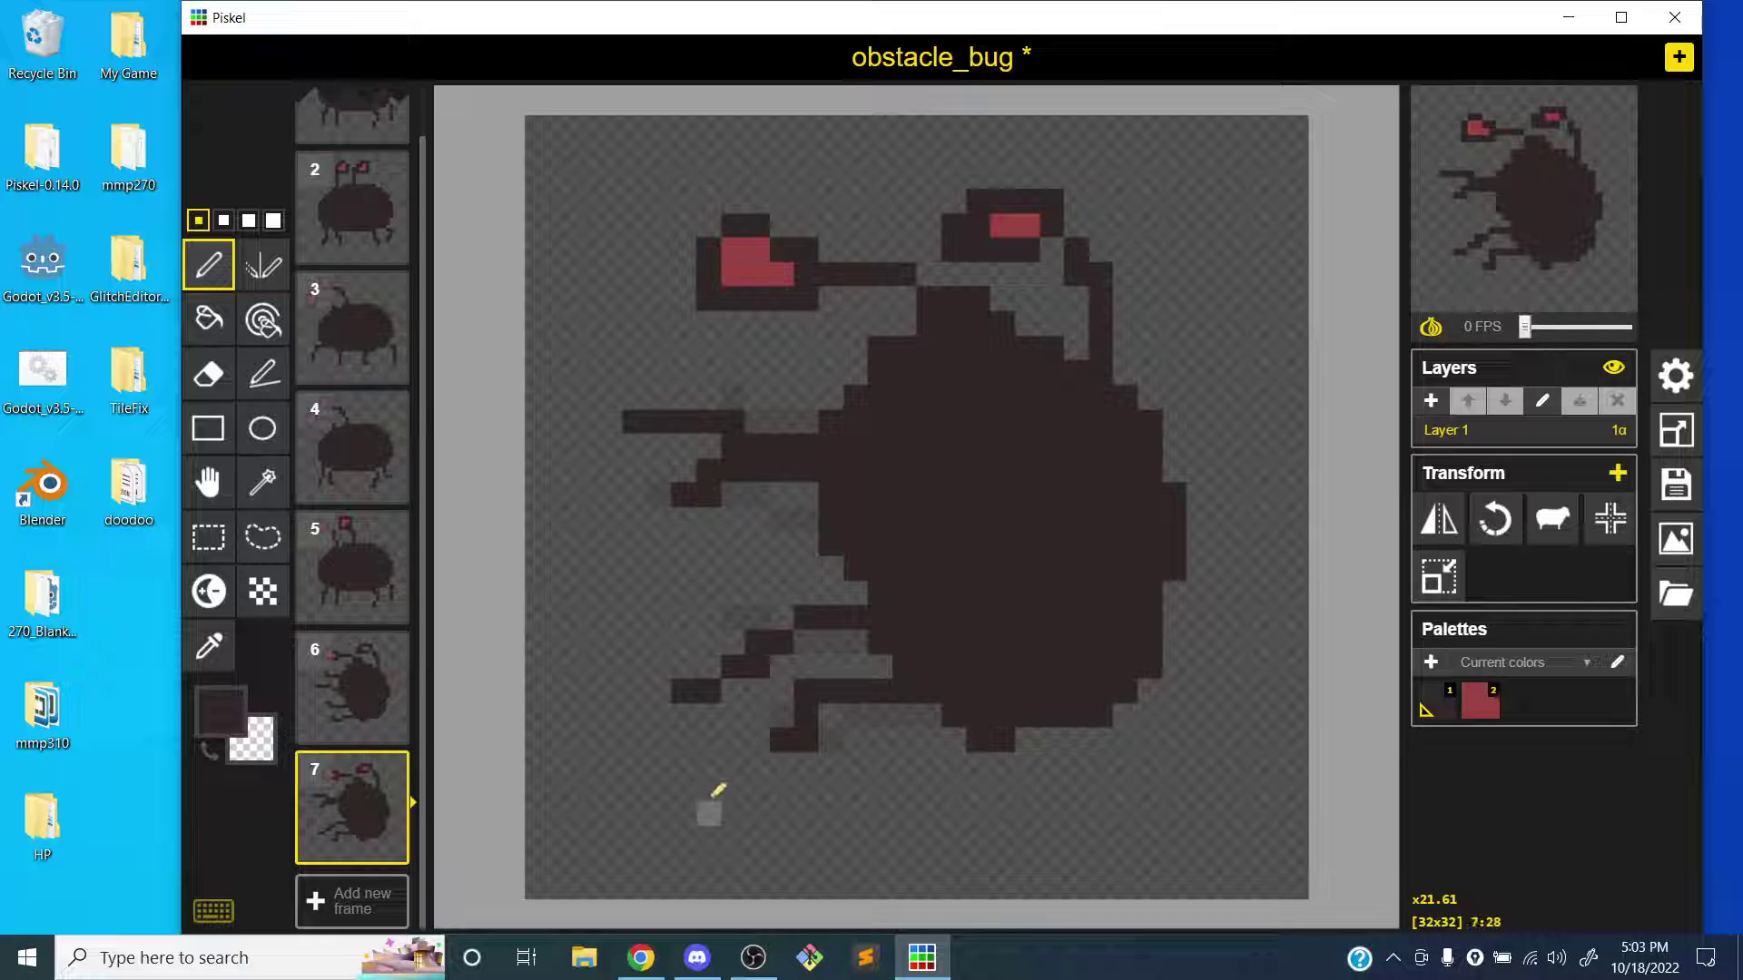
# - Flip between frames 6 and 7 to compare the leg poses, ending on frame 7
pyautogui.press('Up')
pyautogui.press('Down')
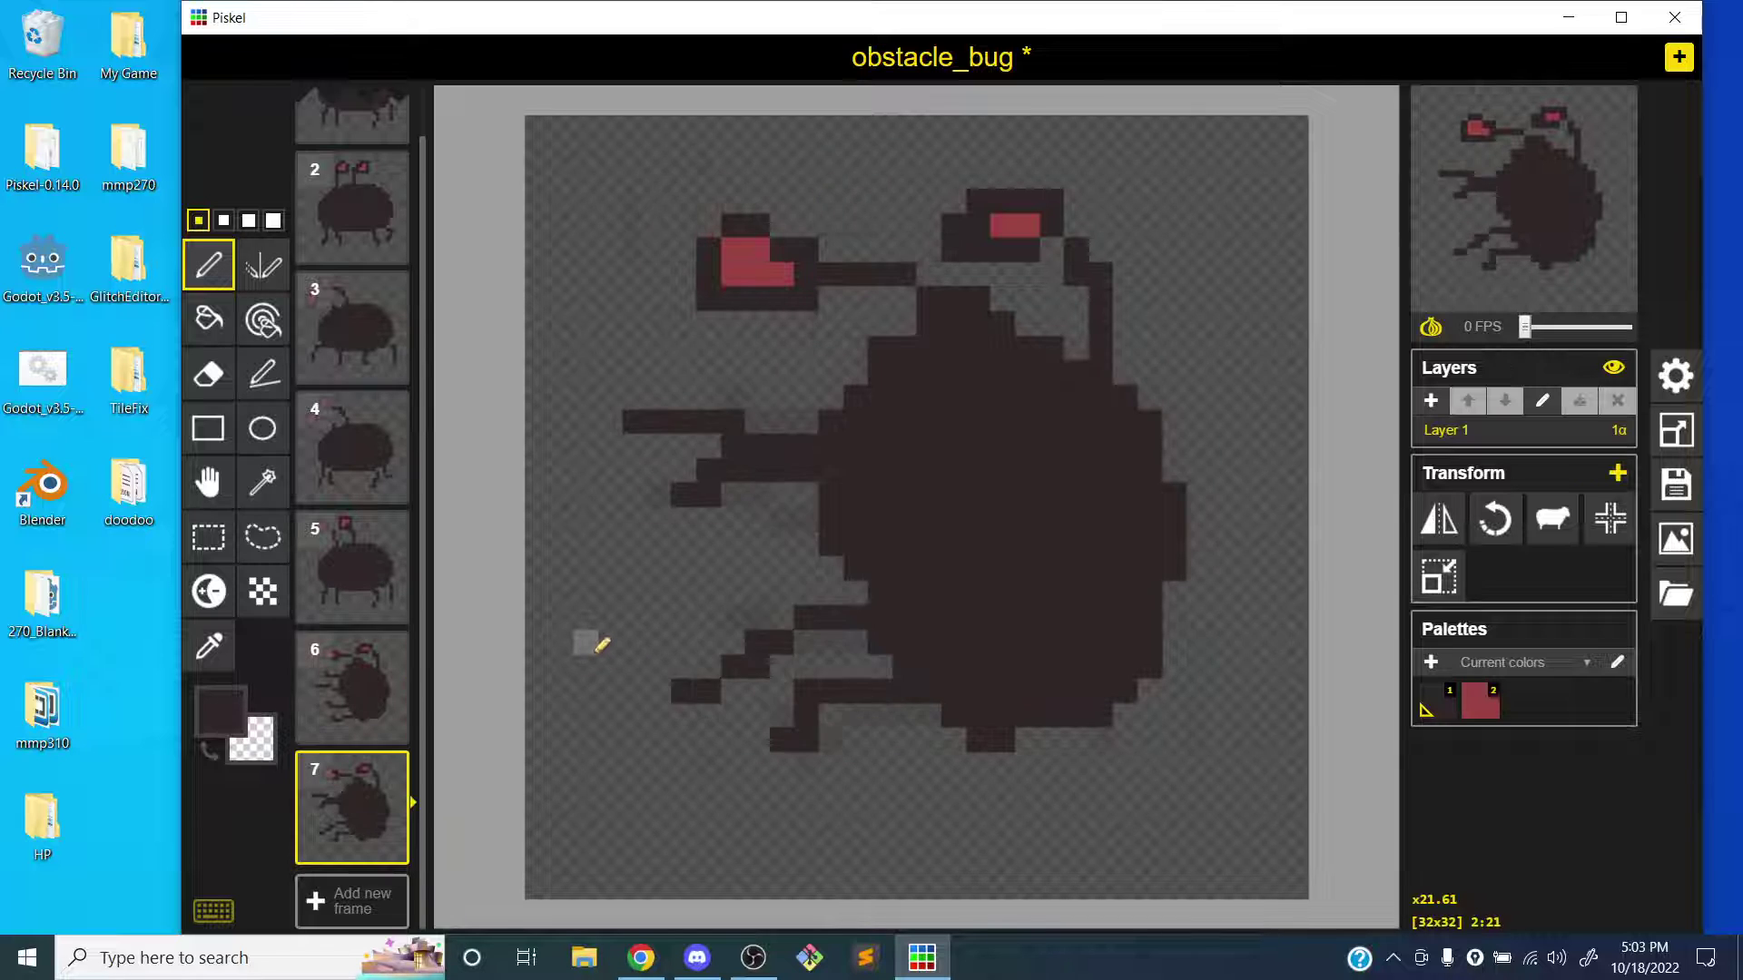
pyautogui.press('Up')
pyautogui.press('Down')
pyautogui.press('Up')
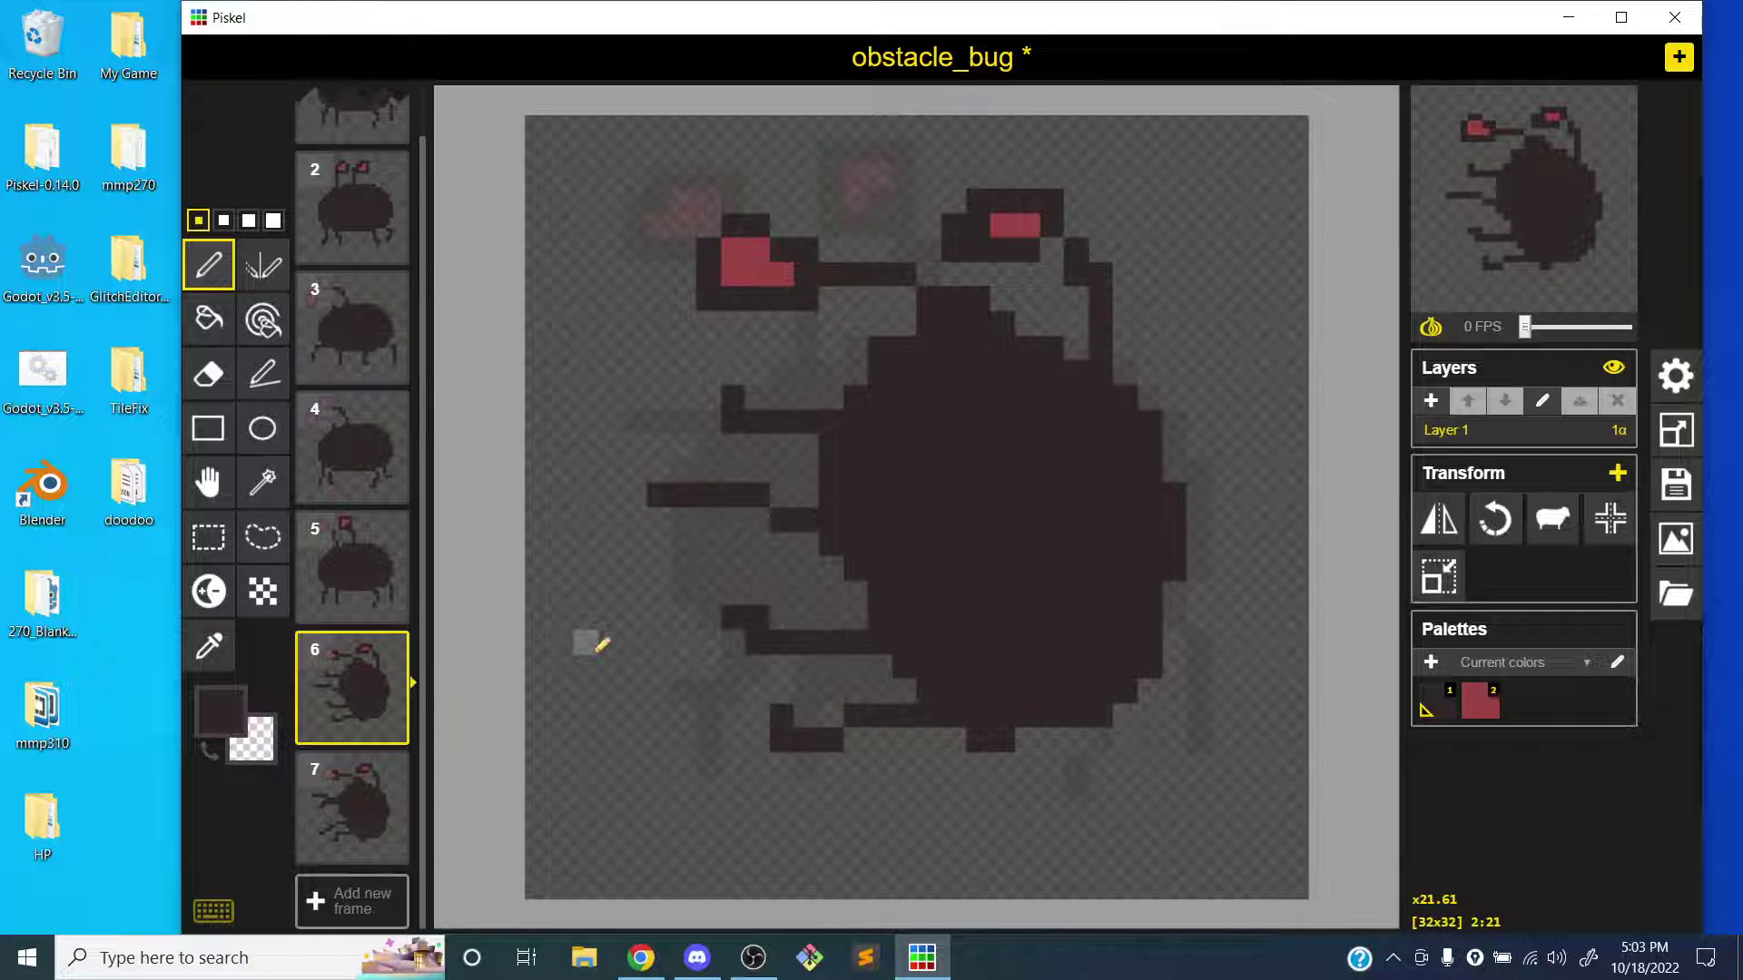
pyautogui.press('Down')
pyautogui.press('Up')
pyautogui.press('Down')
pyautogui.press('Up')
pyautogui.press('Down')
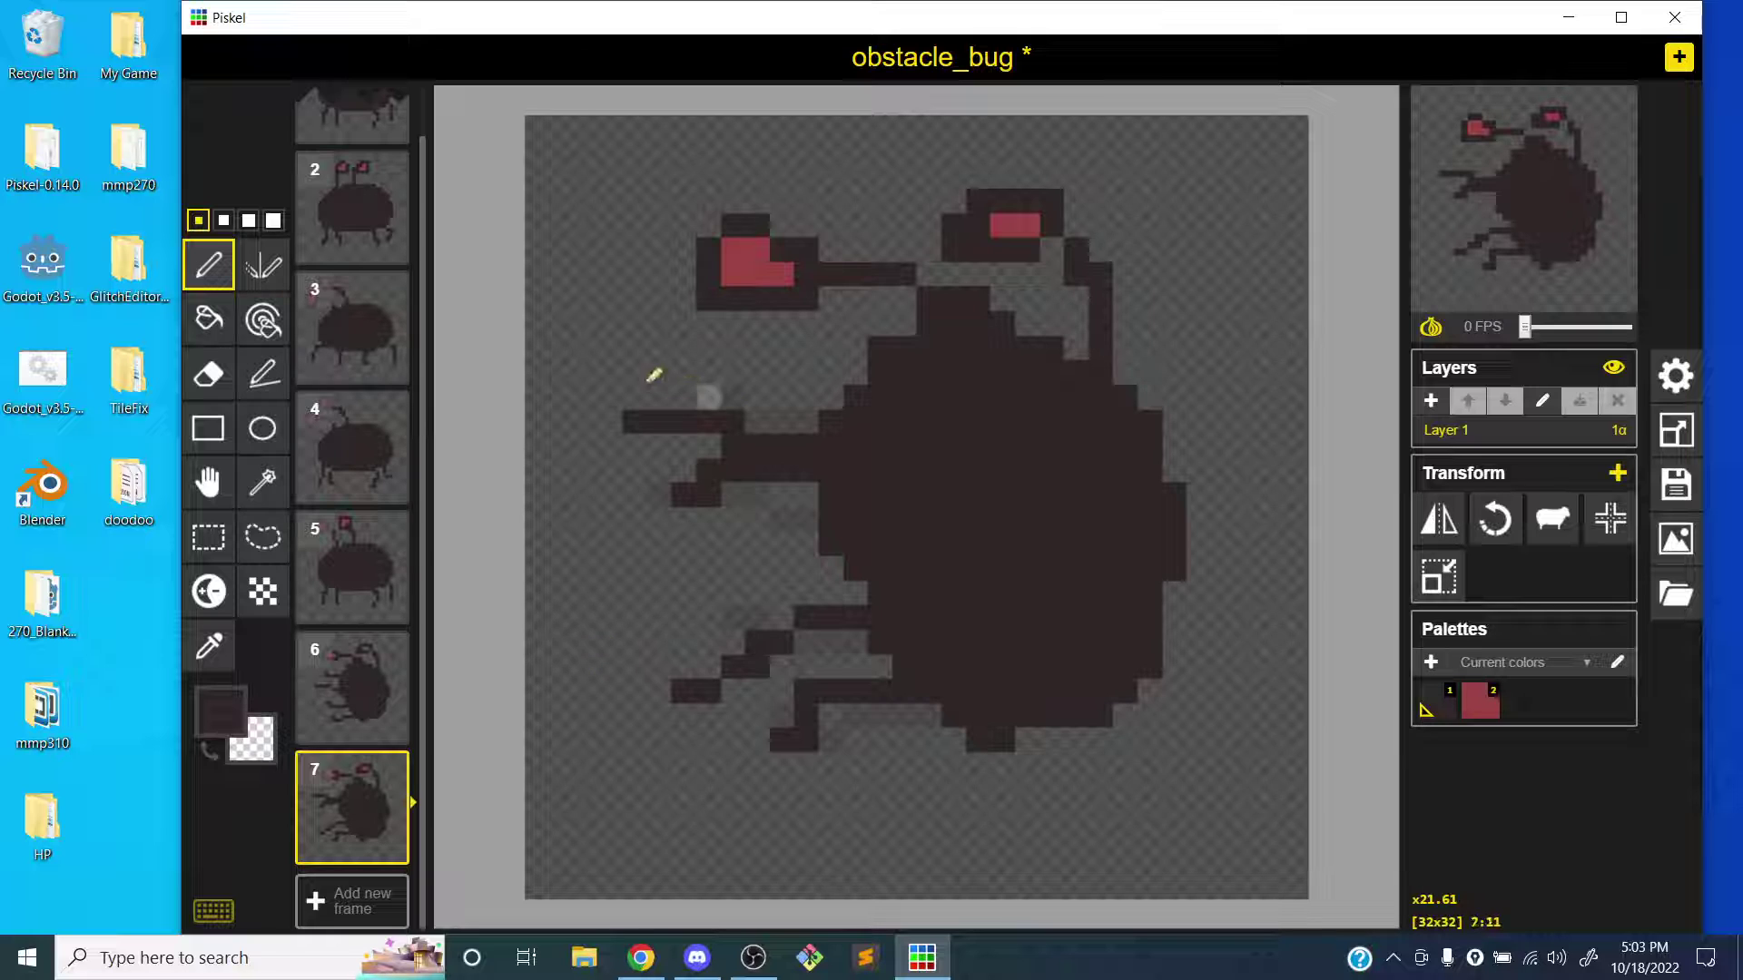
# - Delete frame 5, copy frame 1 to the end, and add a new blank frame
pyautogui.click(385, 541)
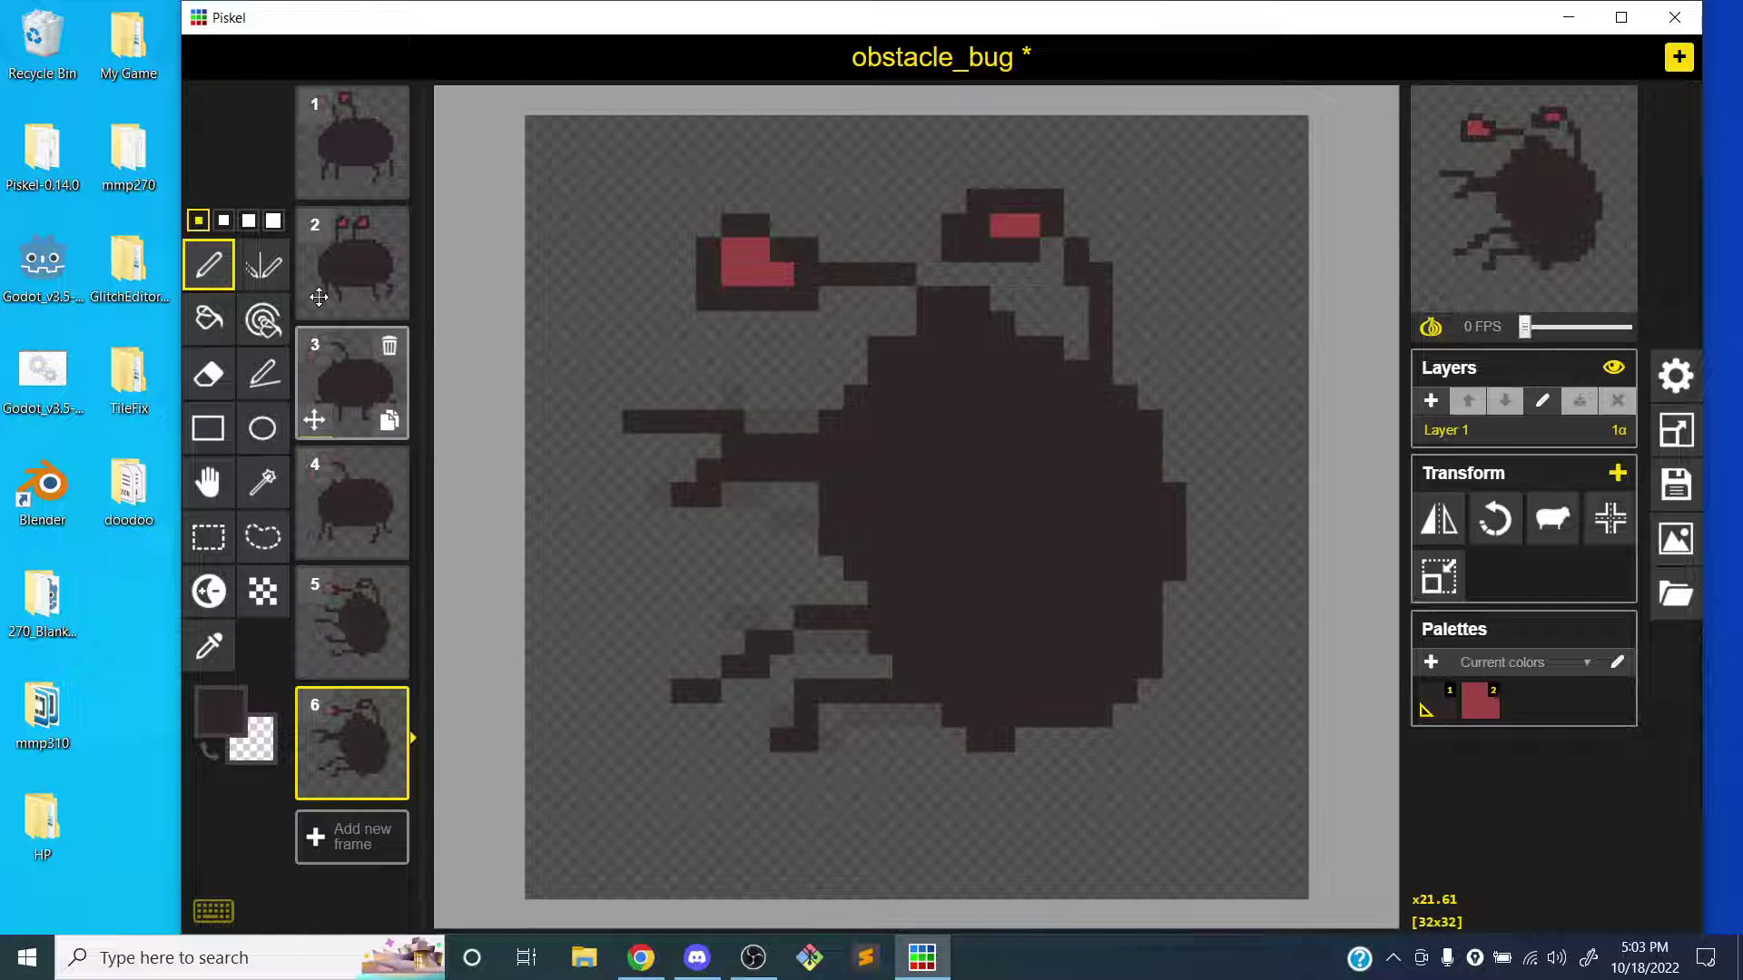
pyautogui.click(352, 176)
pyautogui.click(389, 181)
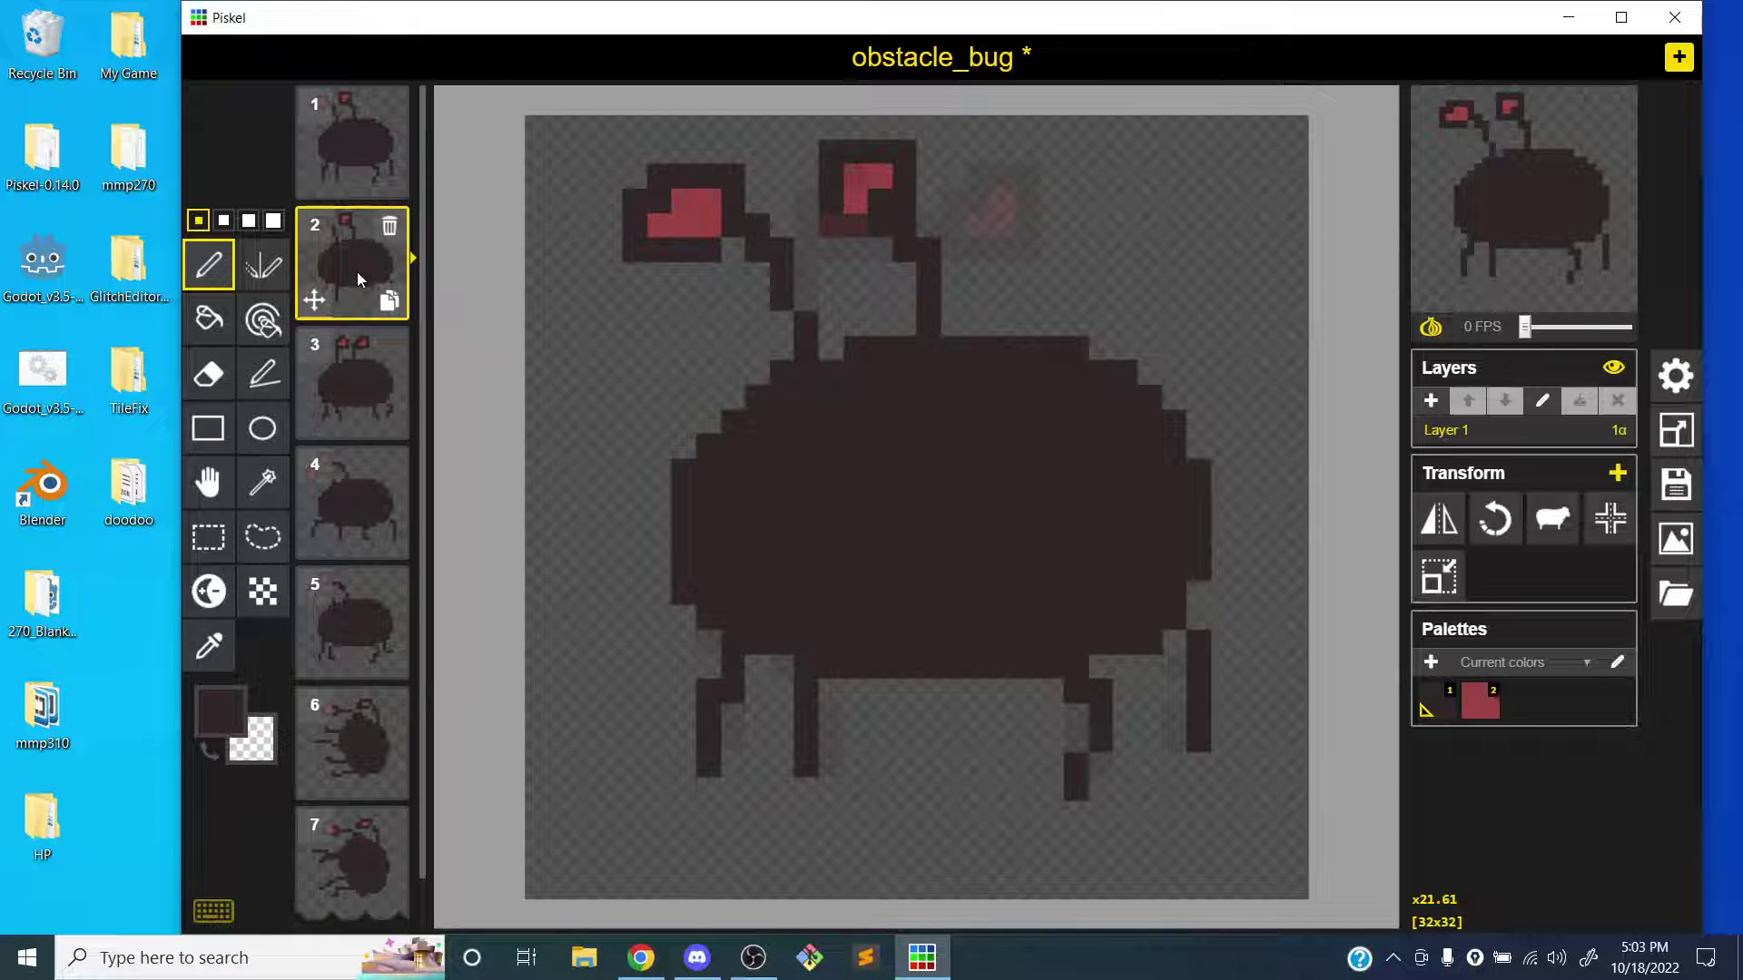
pyautogui.moveTo(357, 271); pyautogui.dragTo(432, 844)
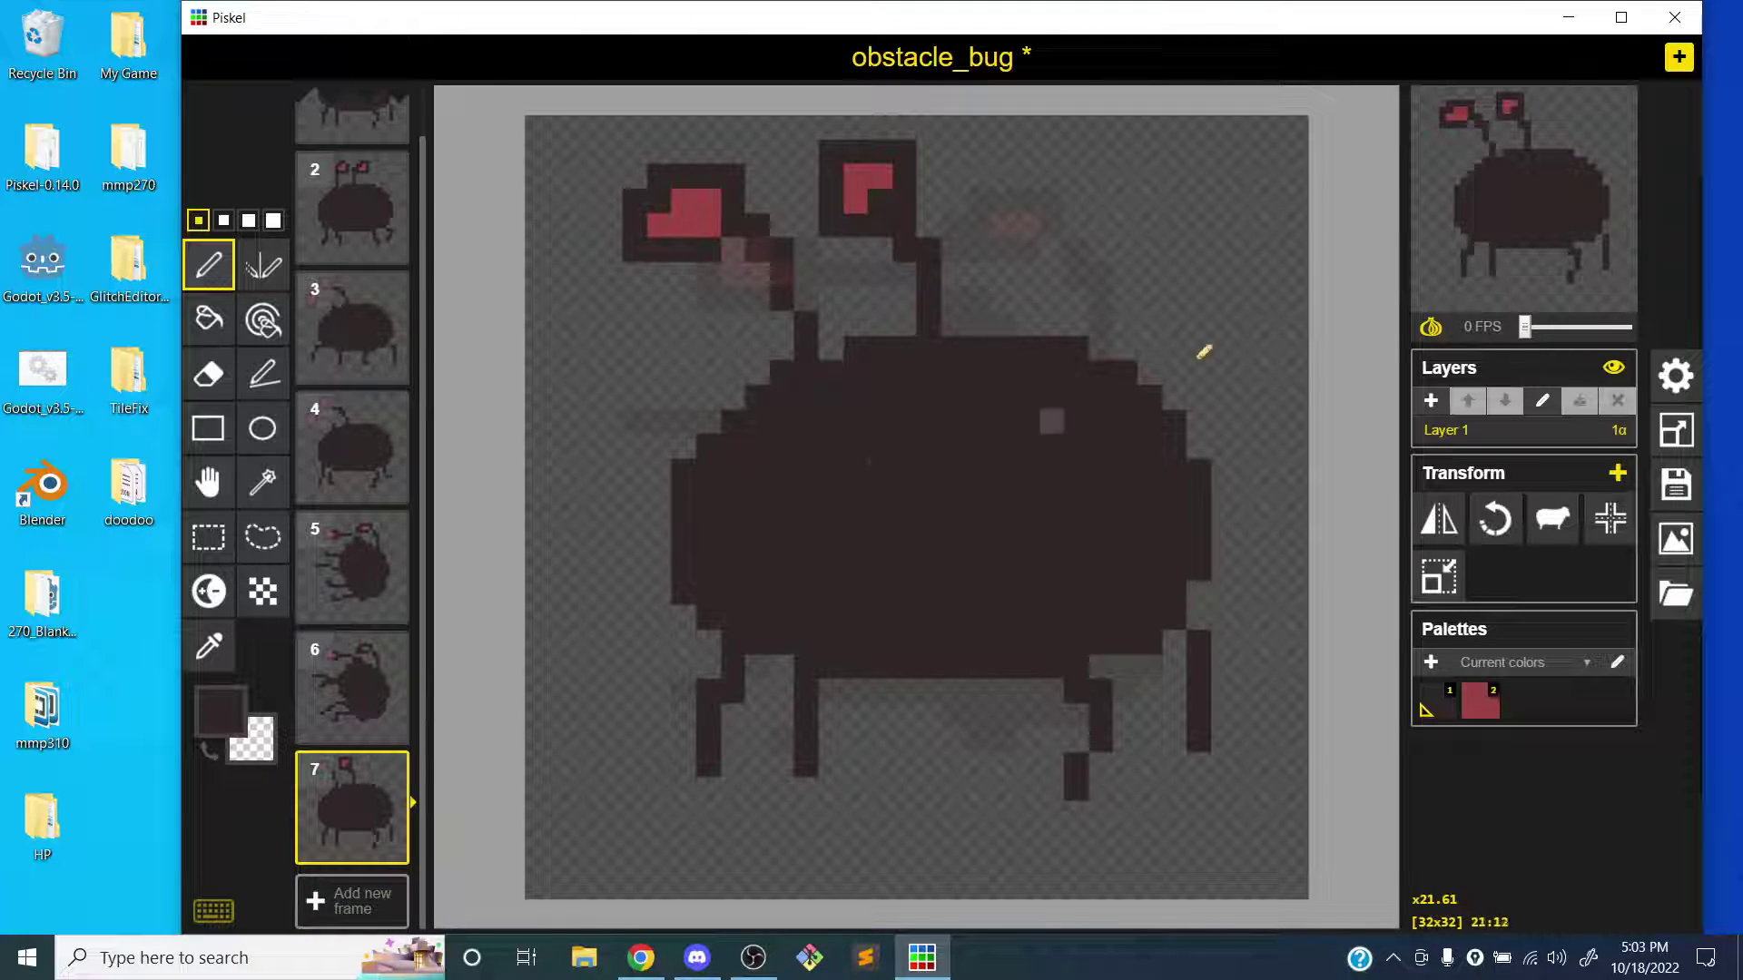
pyautogui.click(352, 902)
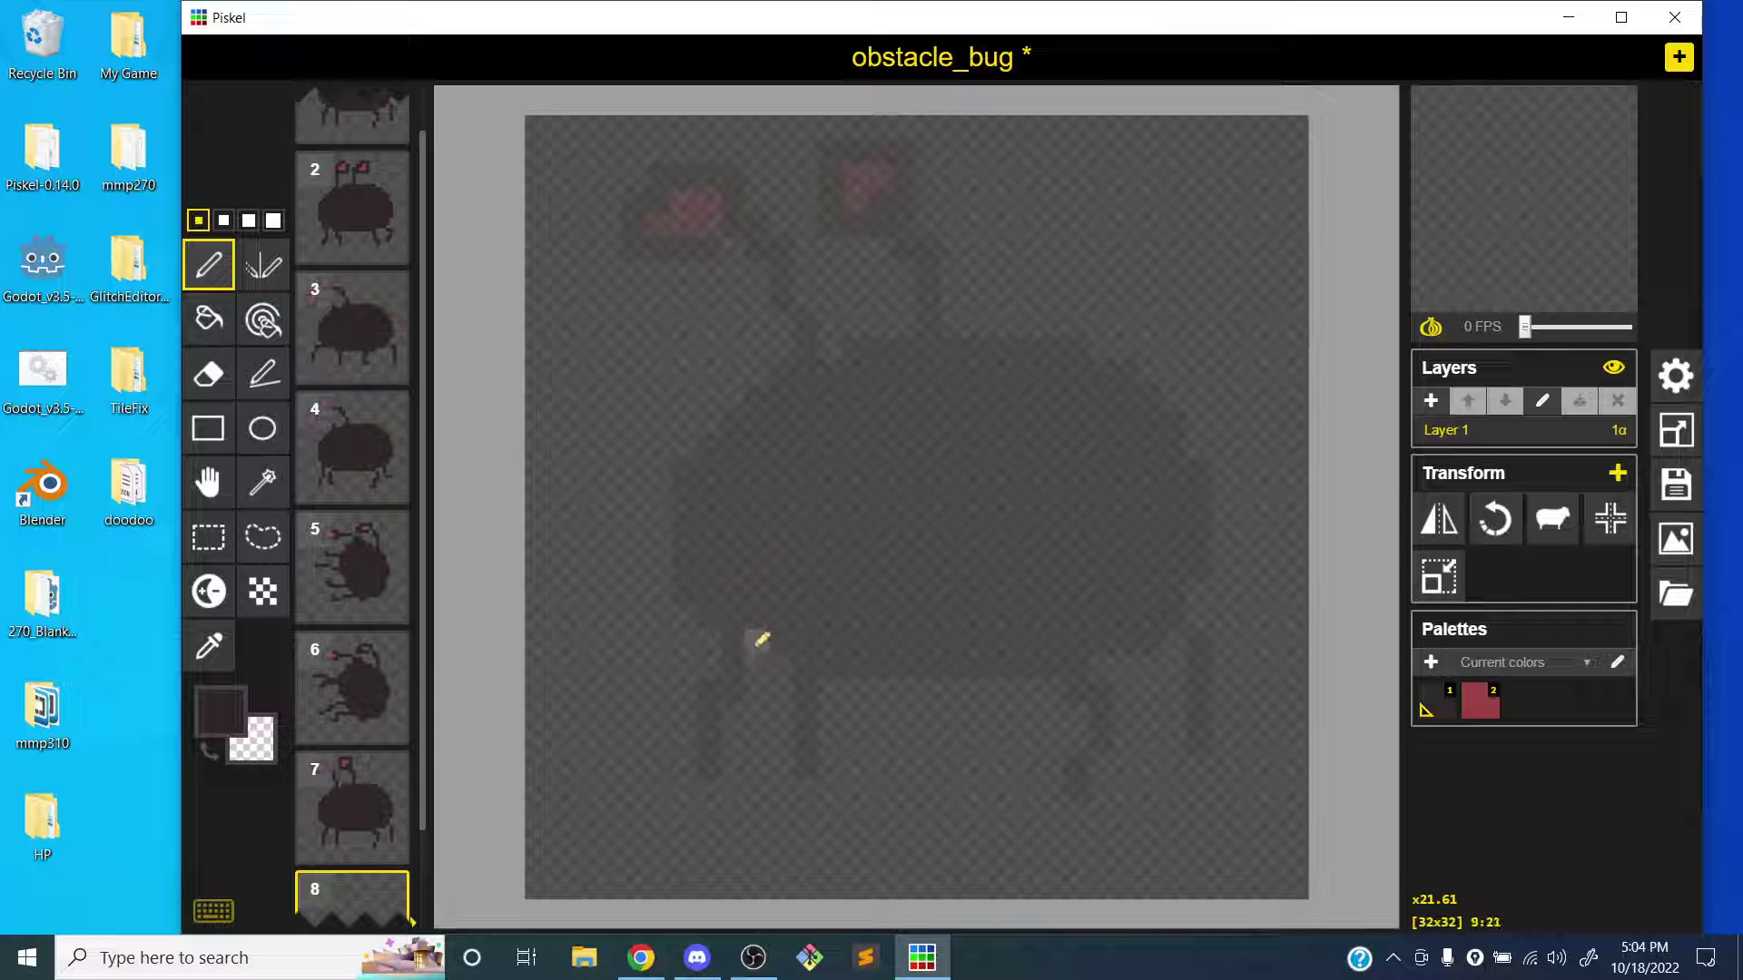
# - Draw a flattened dark oval bug body with short stepped legs on both sides
pyautogui.moveTo(830, 716); pyautogui.dragTo(634, 569)
pyautogui.moveTo(687, 494)
pyautogui.mouseDown()
pyautogui.moveTo(850, 437)
pyautogui.moveTo(1034, 474)
pyautogui.moveTo(1161, 454)
pyautogui.moveTo(1222, 585)
pyautogui.moveTo(1029, 691)
pyautogui.moveTo(822, 695)
pyautogui.mouseUp()
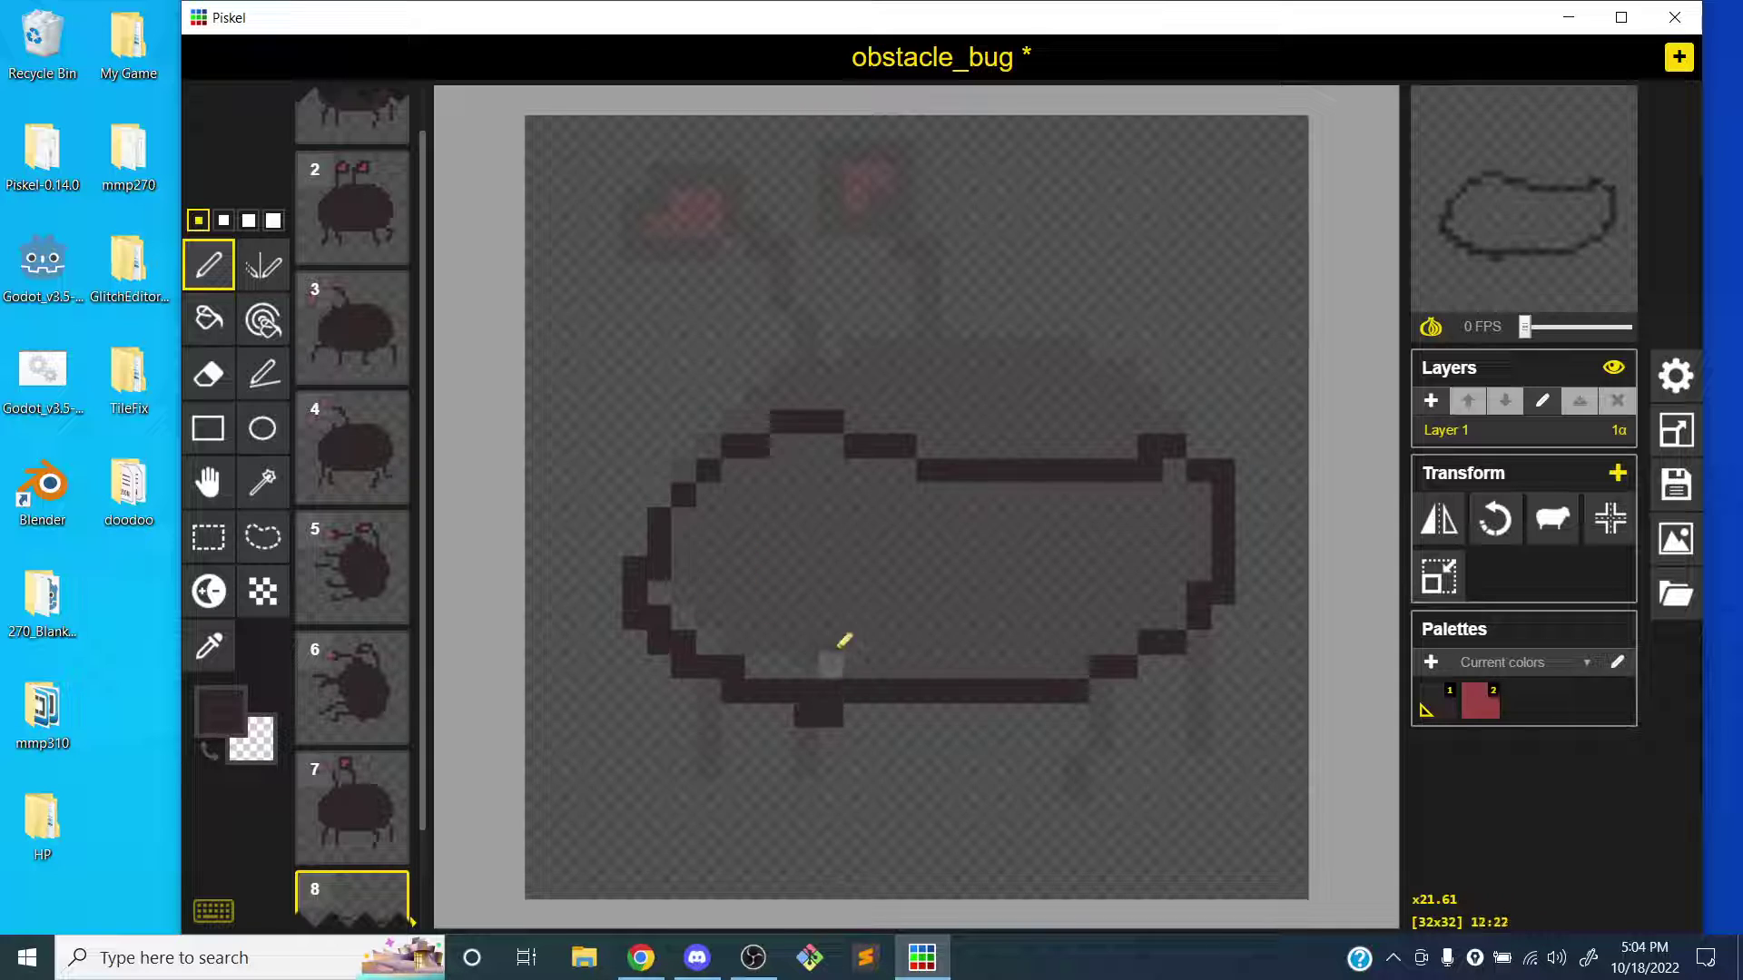
pyautogui.press('b')
pyautogui.click(822, 556)
pyautogui.press('p')
pyautogui.moveTo(704, 627); pyautogui.dragTo(592, 665)
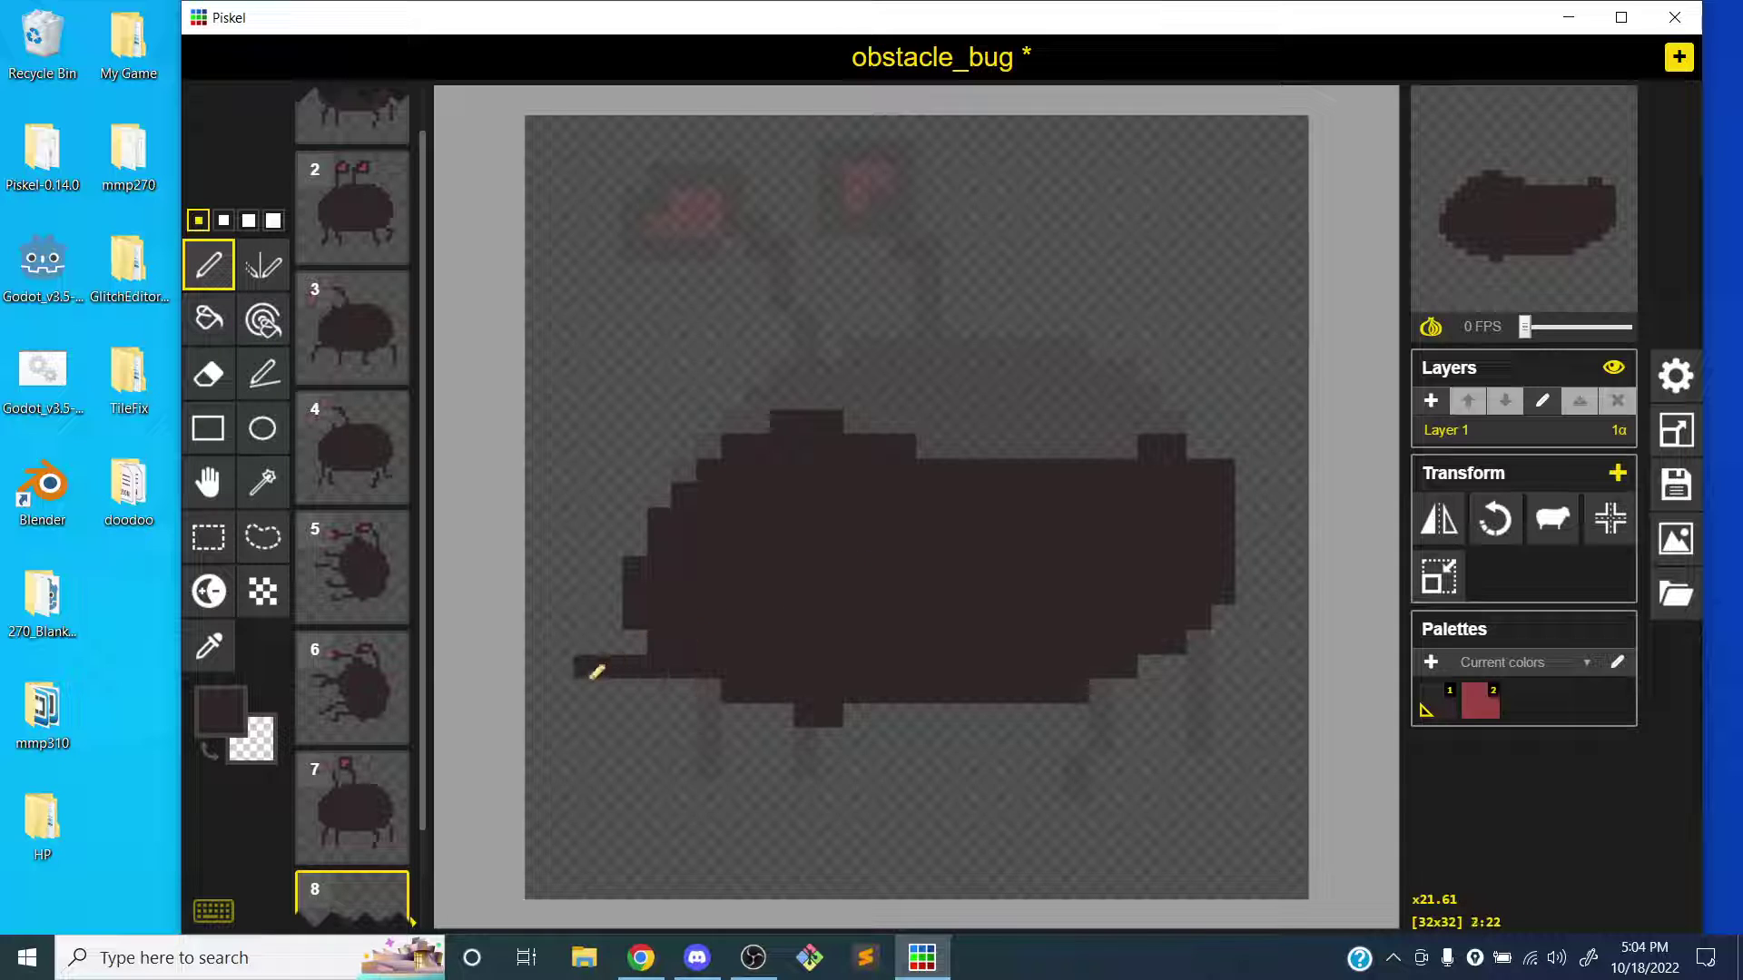
pyautogui.moveTo(659, 767); pyautogui.dragTo(704, 722)
pyautogui.moveTo(1106, 670); pyautogui.dragTo(1150, 740)
pyautogui.moveTo(1223, 645); pyautogui.dragTo(1251, 668)
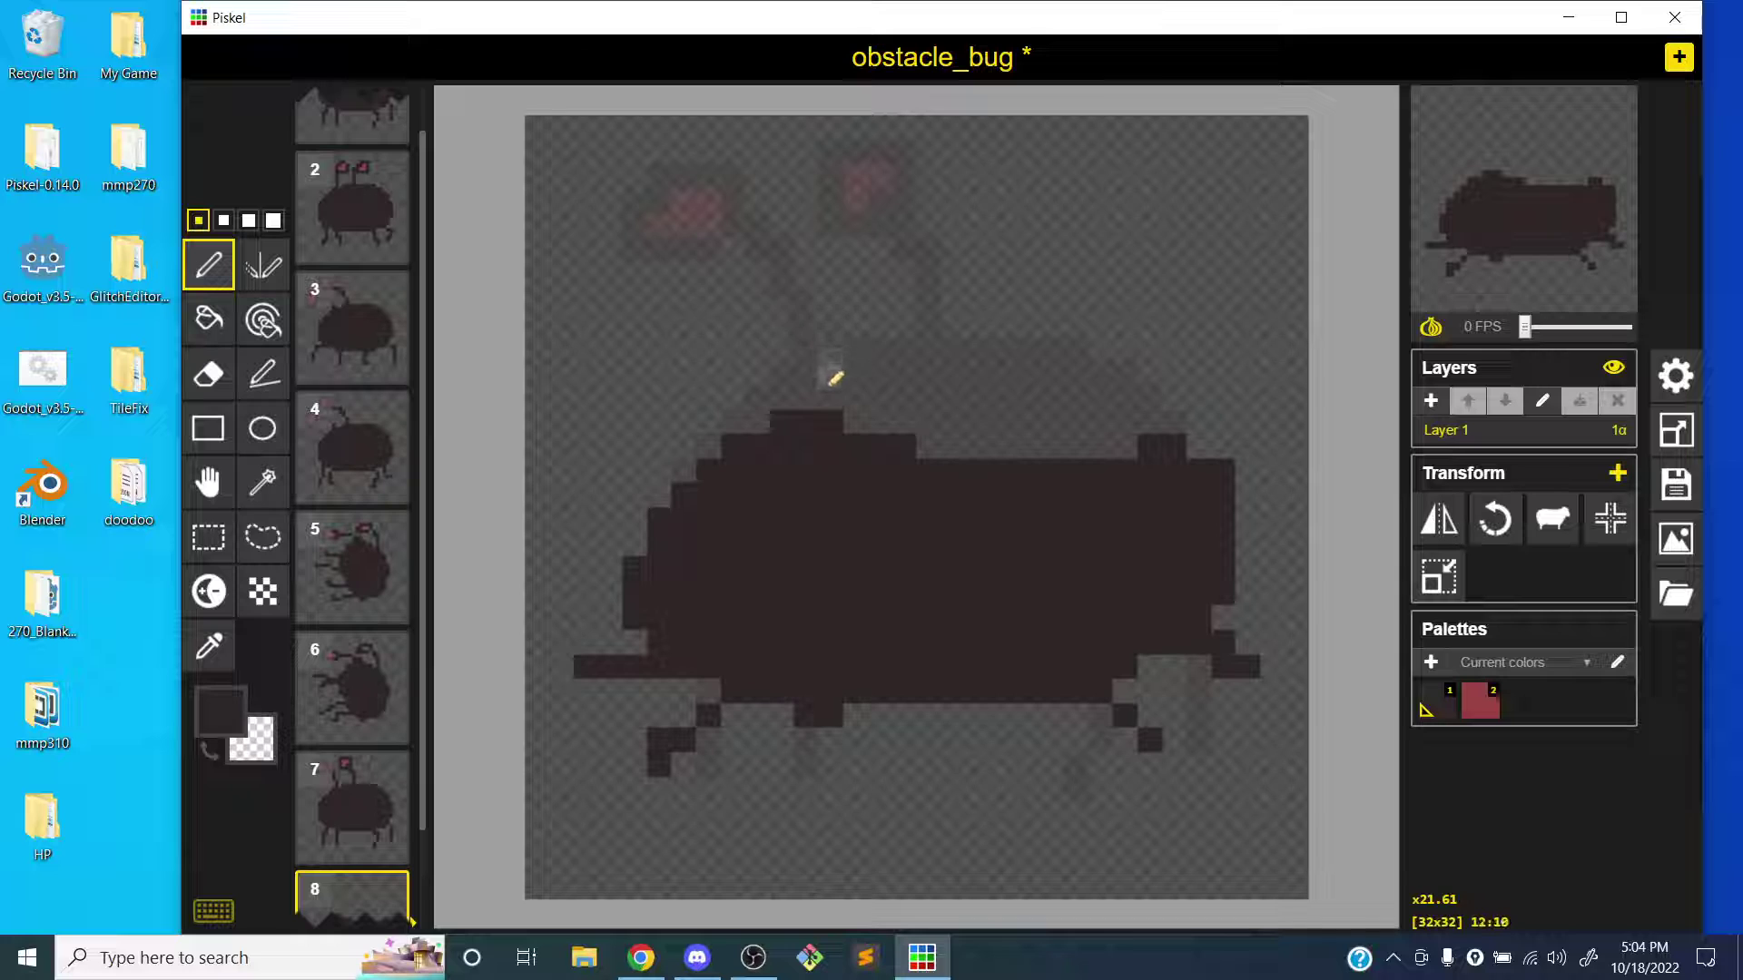
# - Add two antennae with red-filled square tips, then rearrange the frame list
pyautogui.moveTo(750, 434)
pyautogui.mouseDown()
pyautogui.moveTo(658, 400)
pyautogui.moveTo(573, 414)
pyautogui.moveTo(661, 390)
pyautogui.mouseUp()
pyautogui.moveTo(885, 431)
pyautogui.mouseDown()
pyautogui.moveTo(1006, 327)
pyautogui.moveTo(1100, 353)
pyautogui.moveTo(965, 408)
pyautogui.mouseUp()
pyautogui.press('2')
pyautogui.press('b')
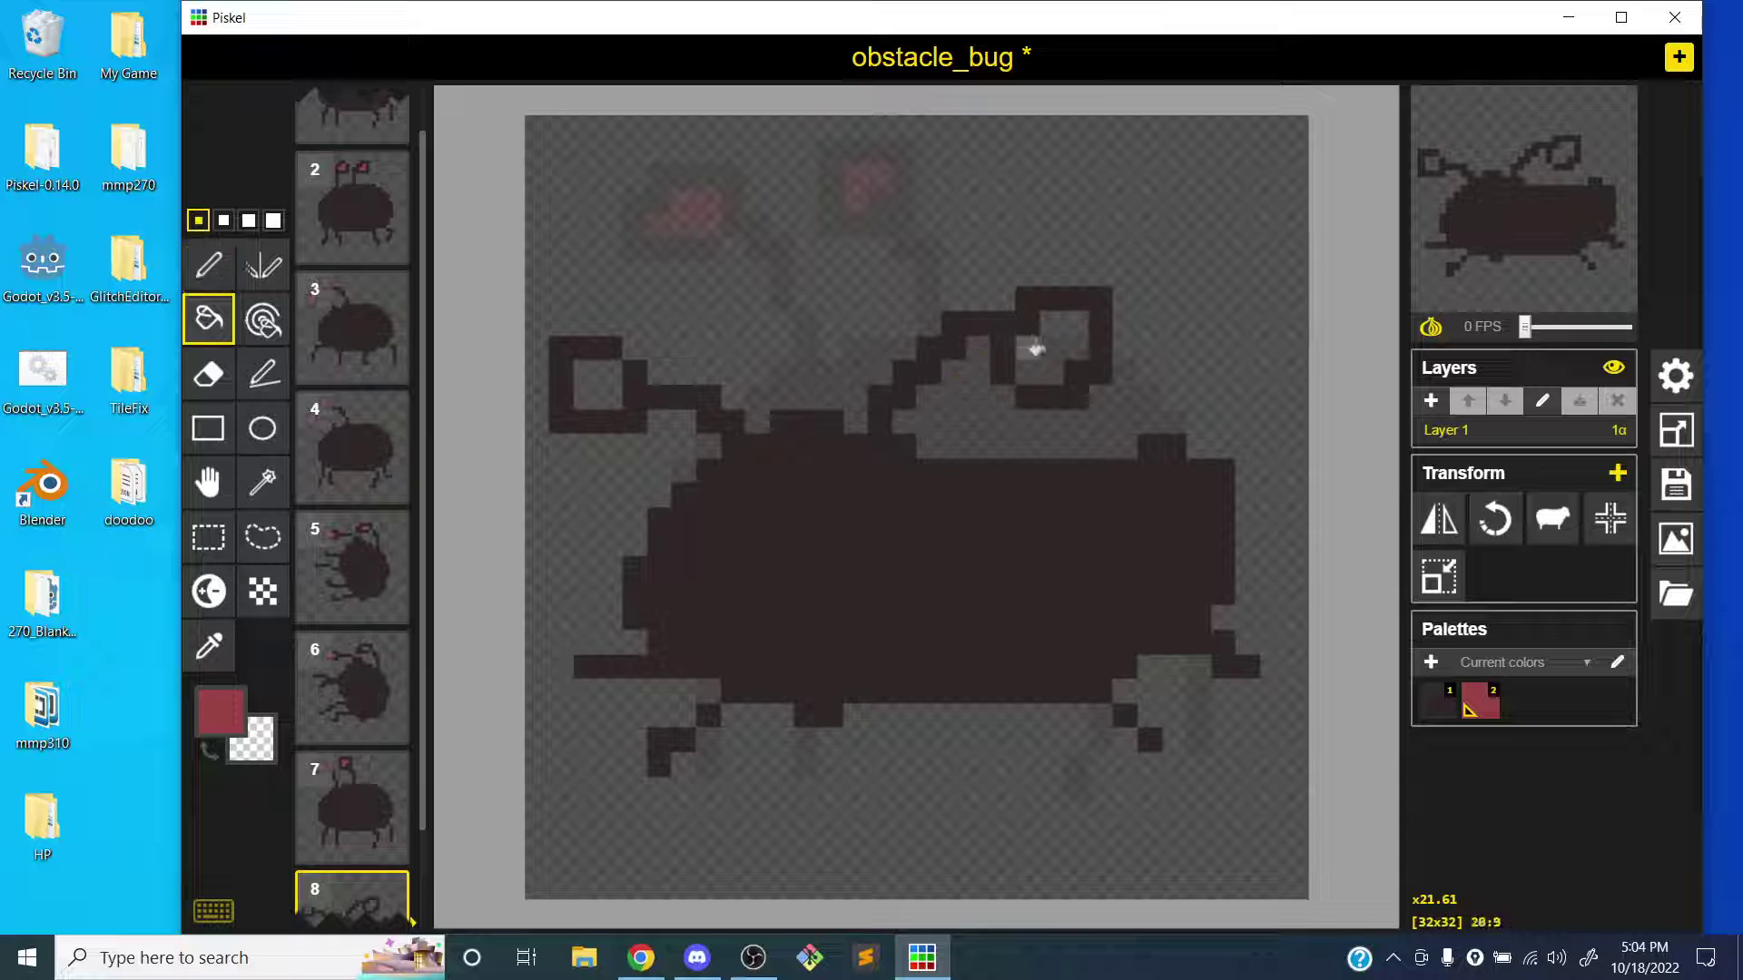
pyautogui.click(1035, 353)
pyautogui.click(589, 390)
pyautogui.moveTo(425, 617); pyautogui.dragTo(420, 733)
pyautogui.moveTo(393, 849)
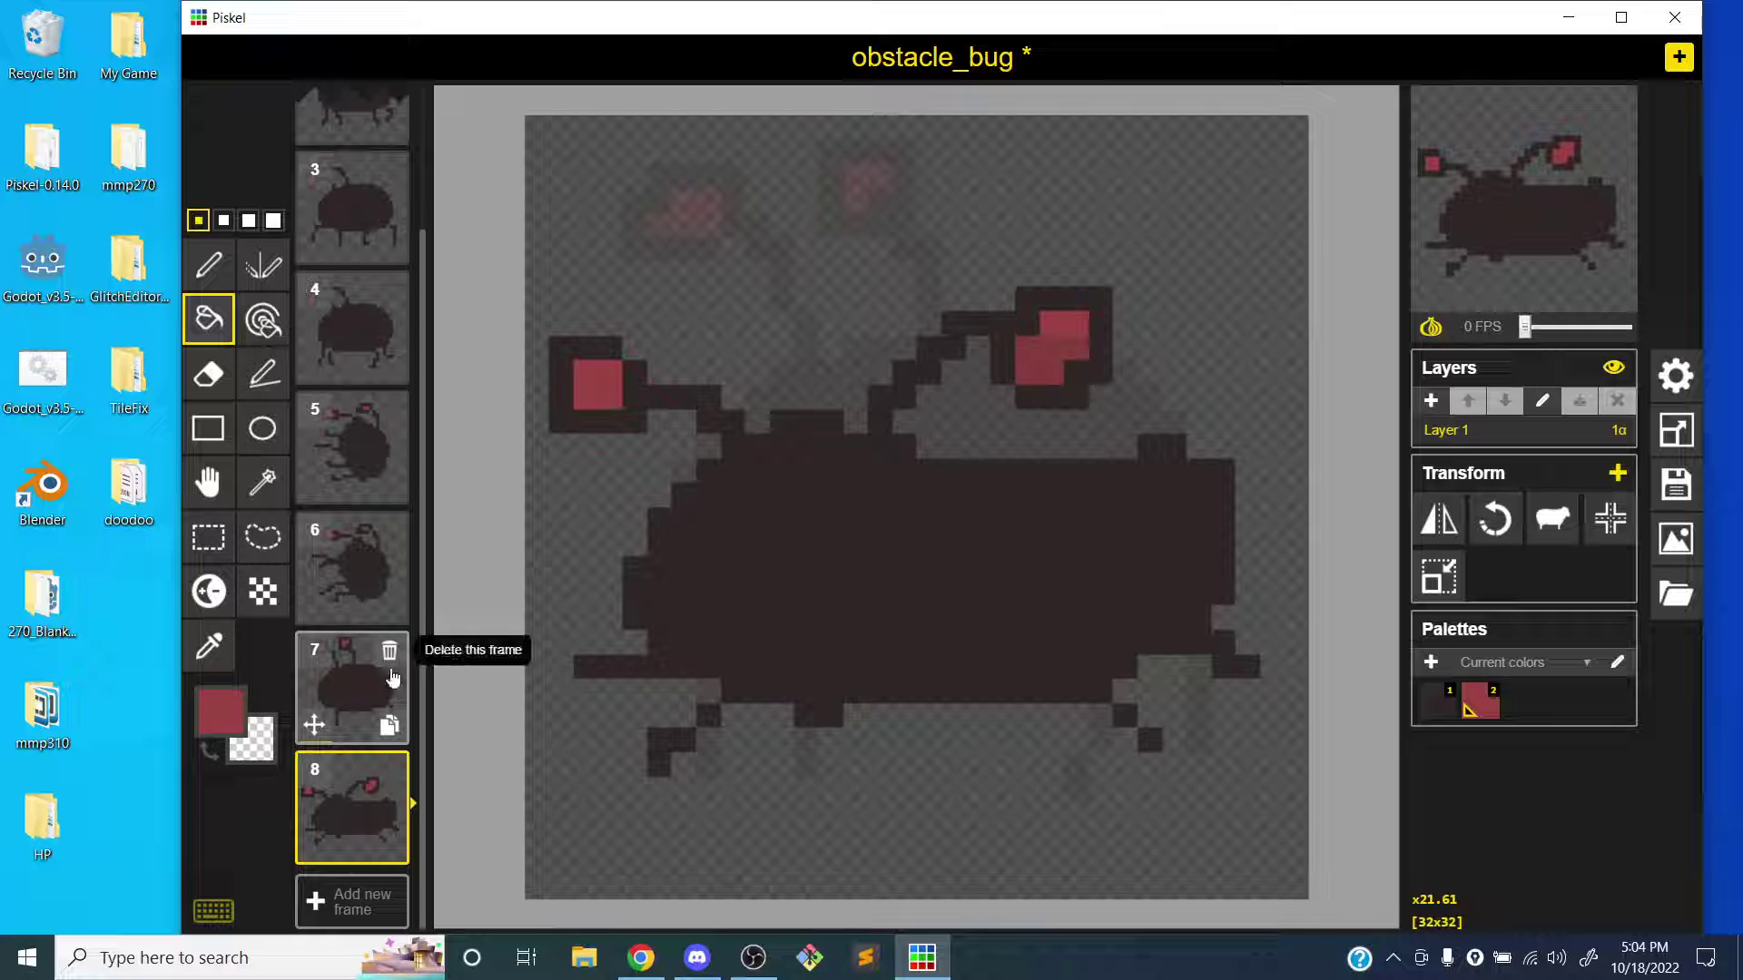
# - Delete the duplicated frame 7 and add a new blank frame 8
pyautogui.click(390, 665)
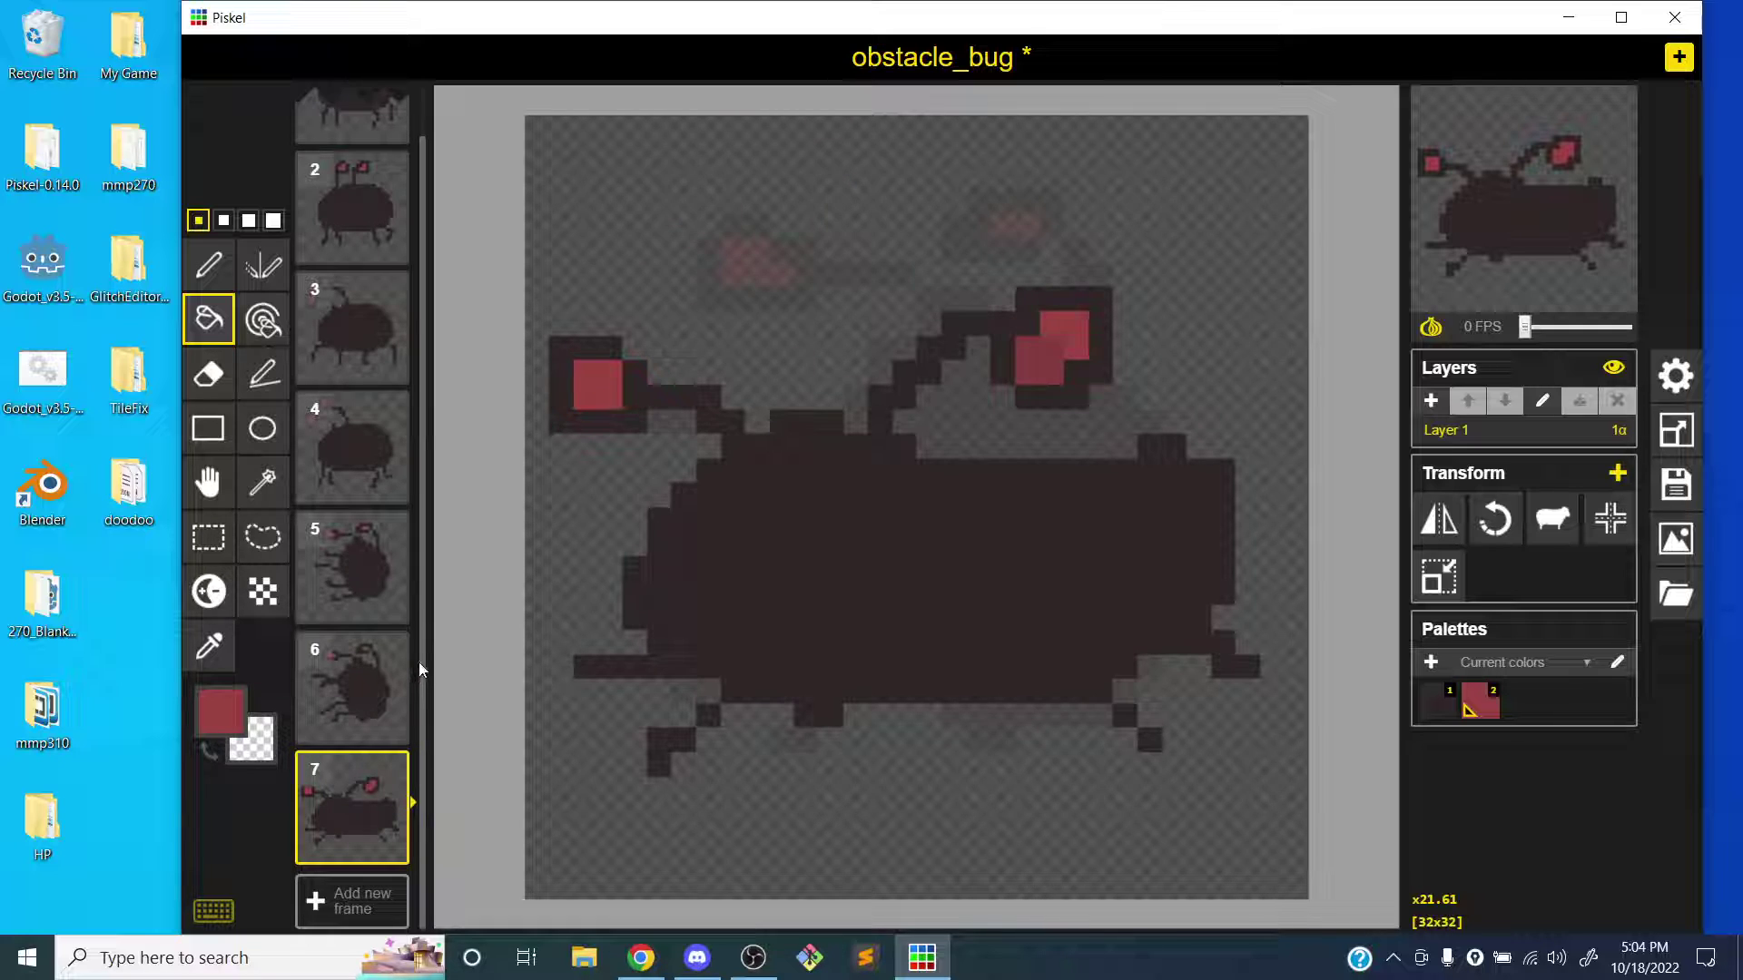
pyautogui.scroll(1, 421, 663)
pyautogui.scroll(-1, 419, 636)
pyautogui.click(390, 888)
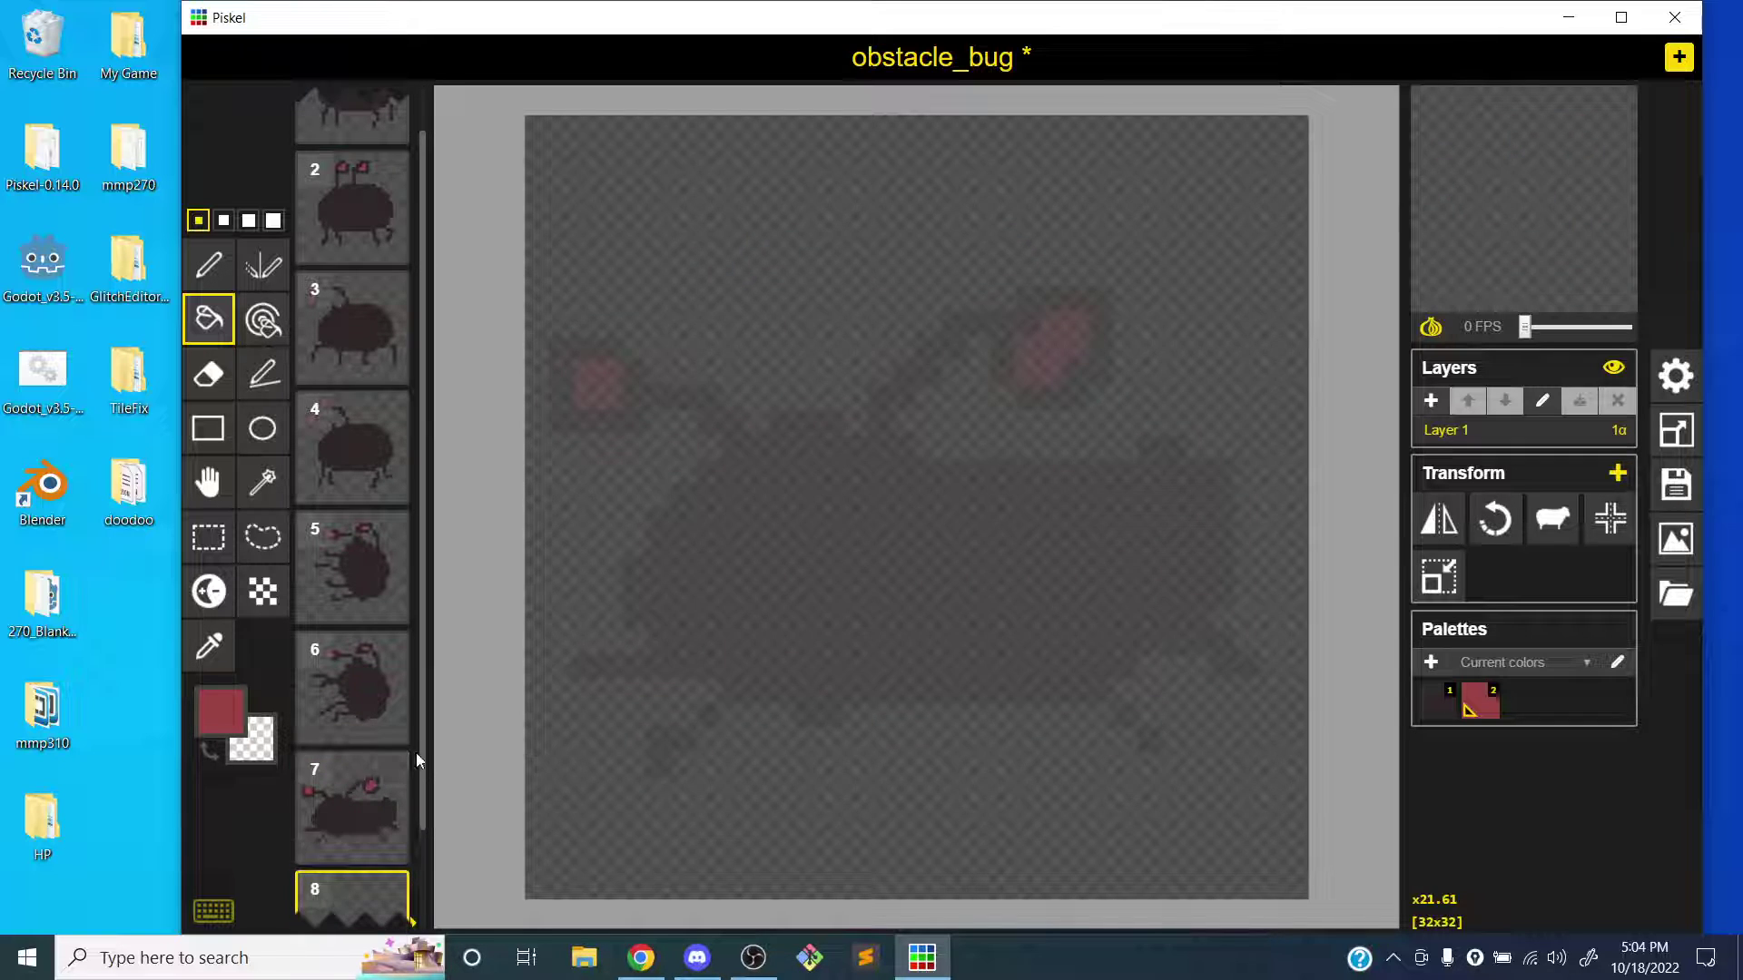
pyautogui.scroll(-2, 419, 817)
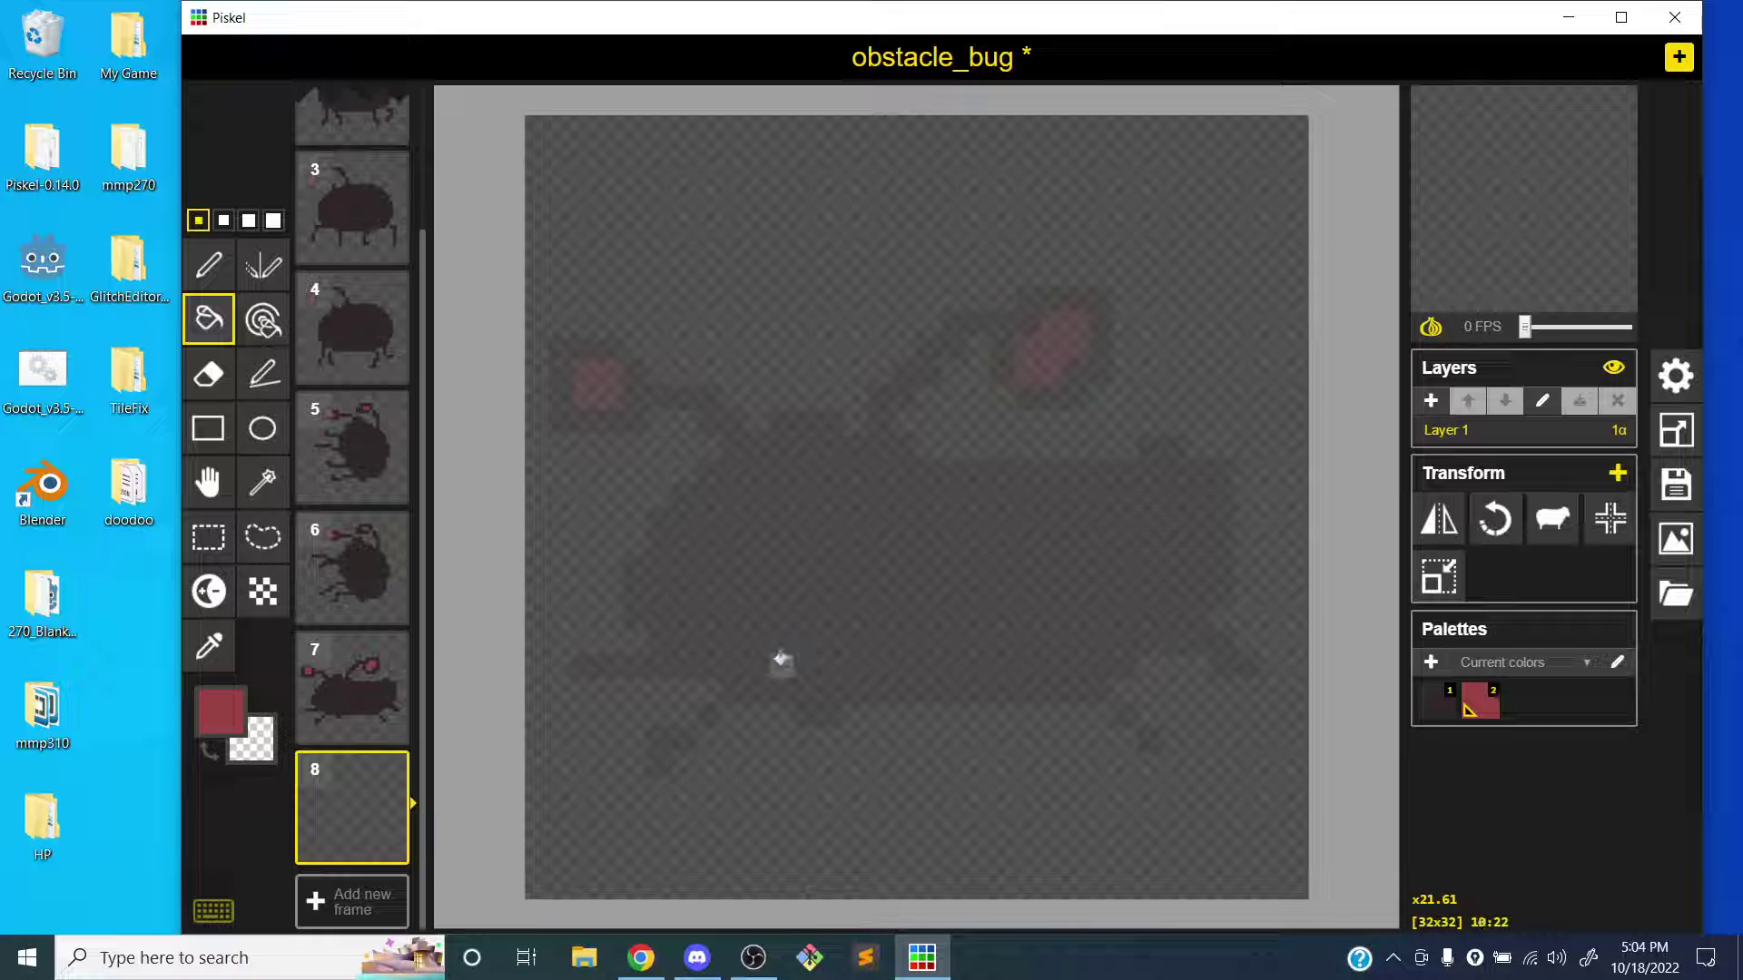
# - Bucket-fill the red body outline with the dark colour 1
pyautogui.press('p')
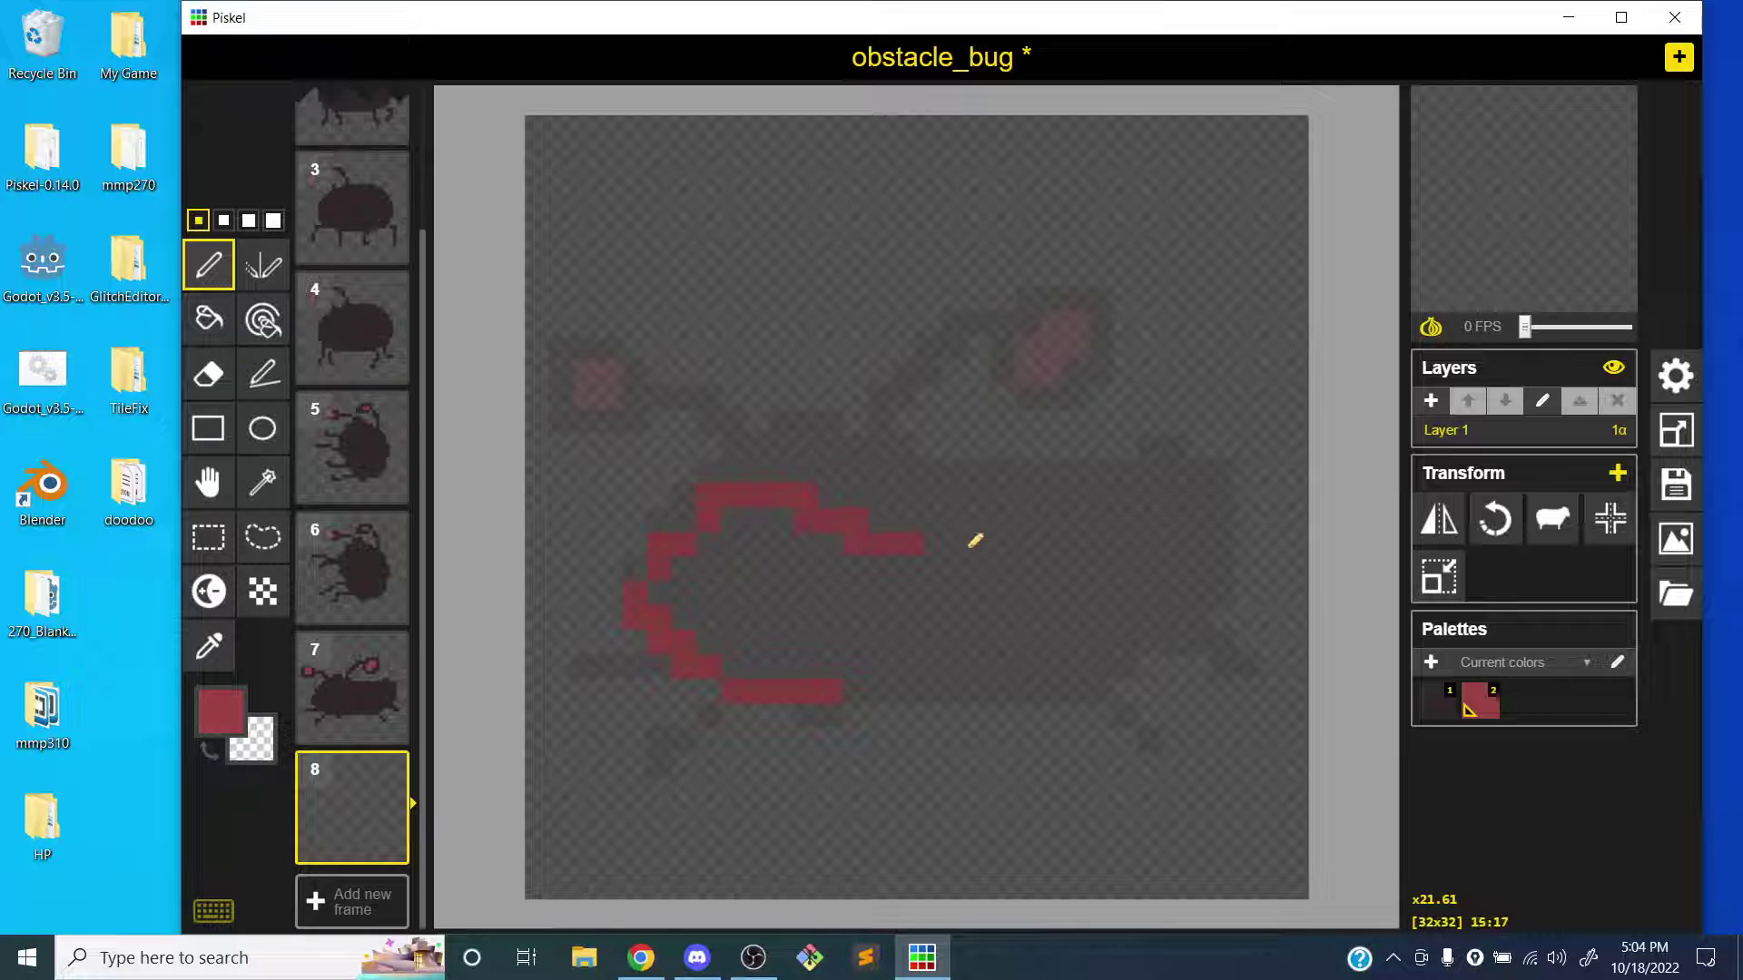
pyautogui.press('b')
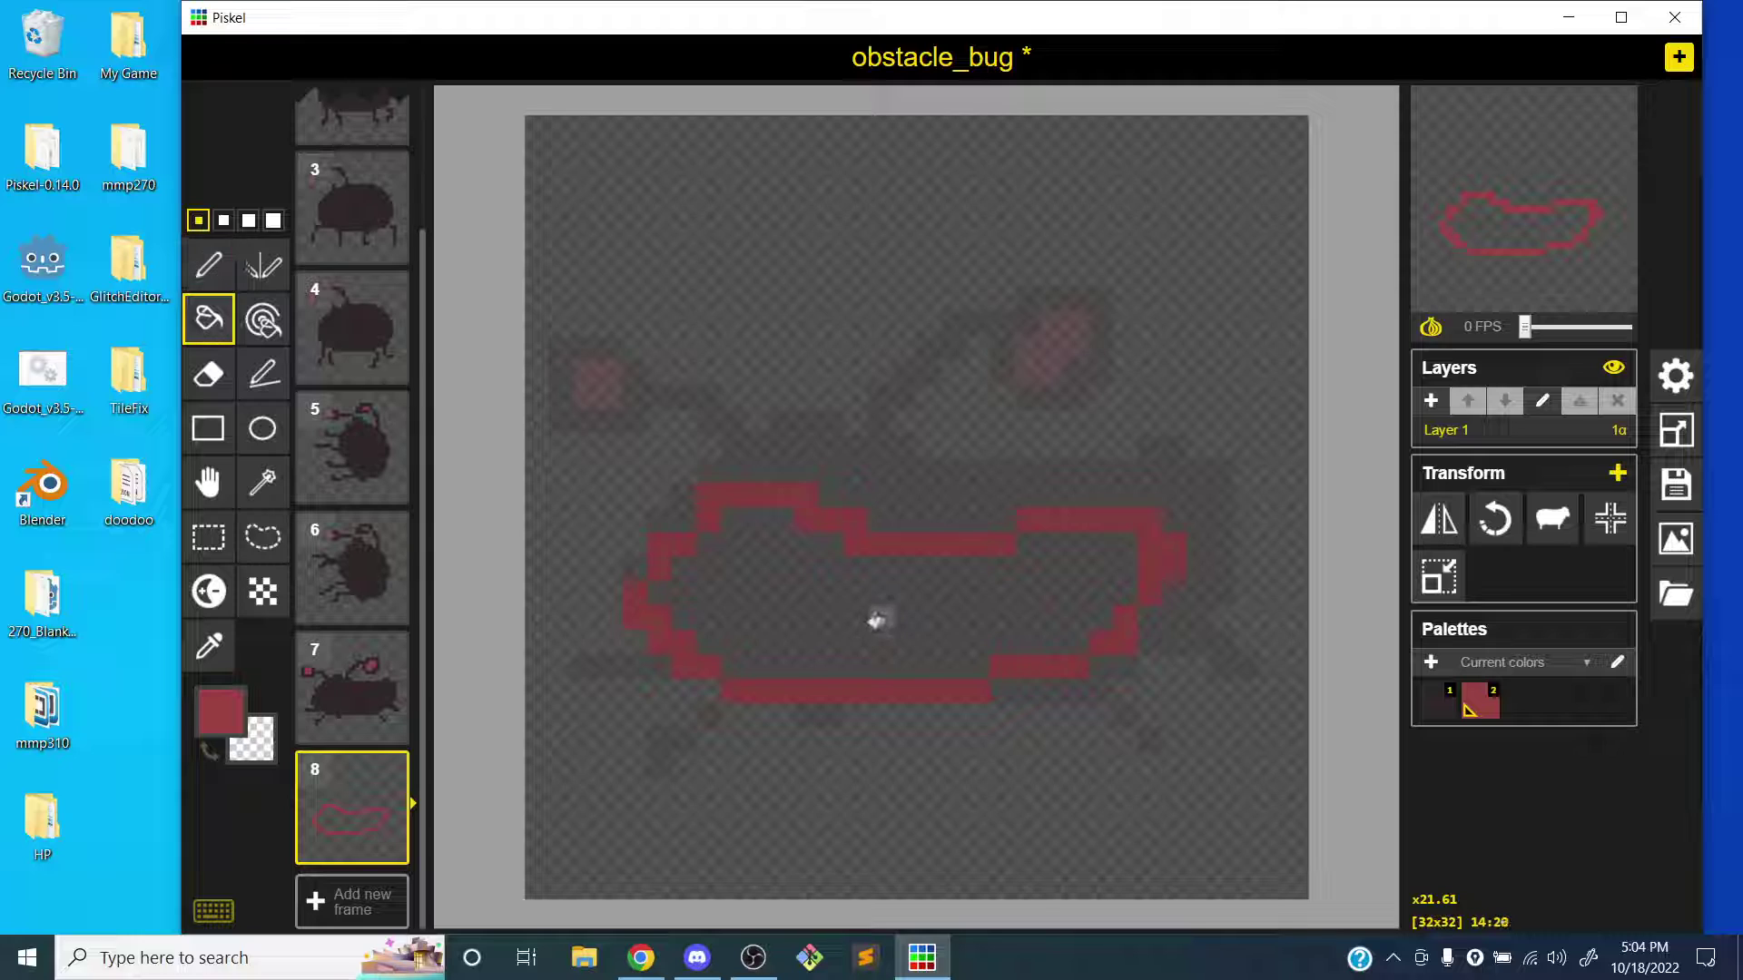
pyautogui.press('1')
pyautogui.click(880, 626)
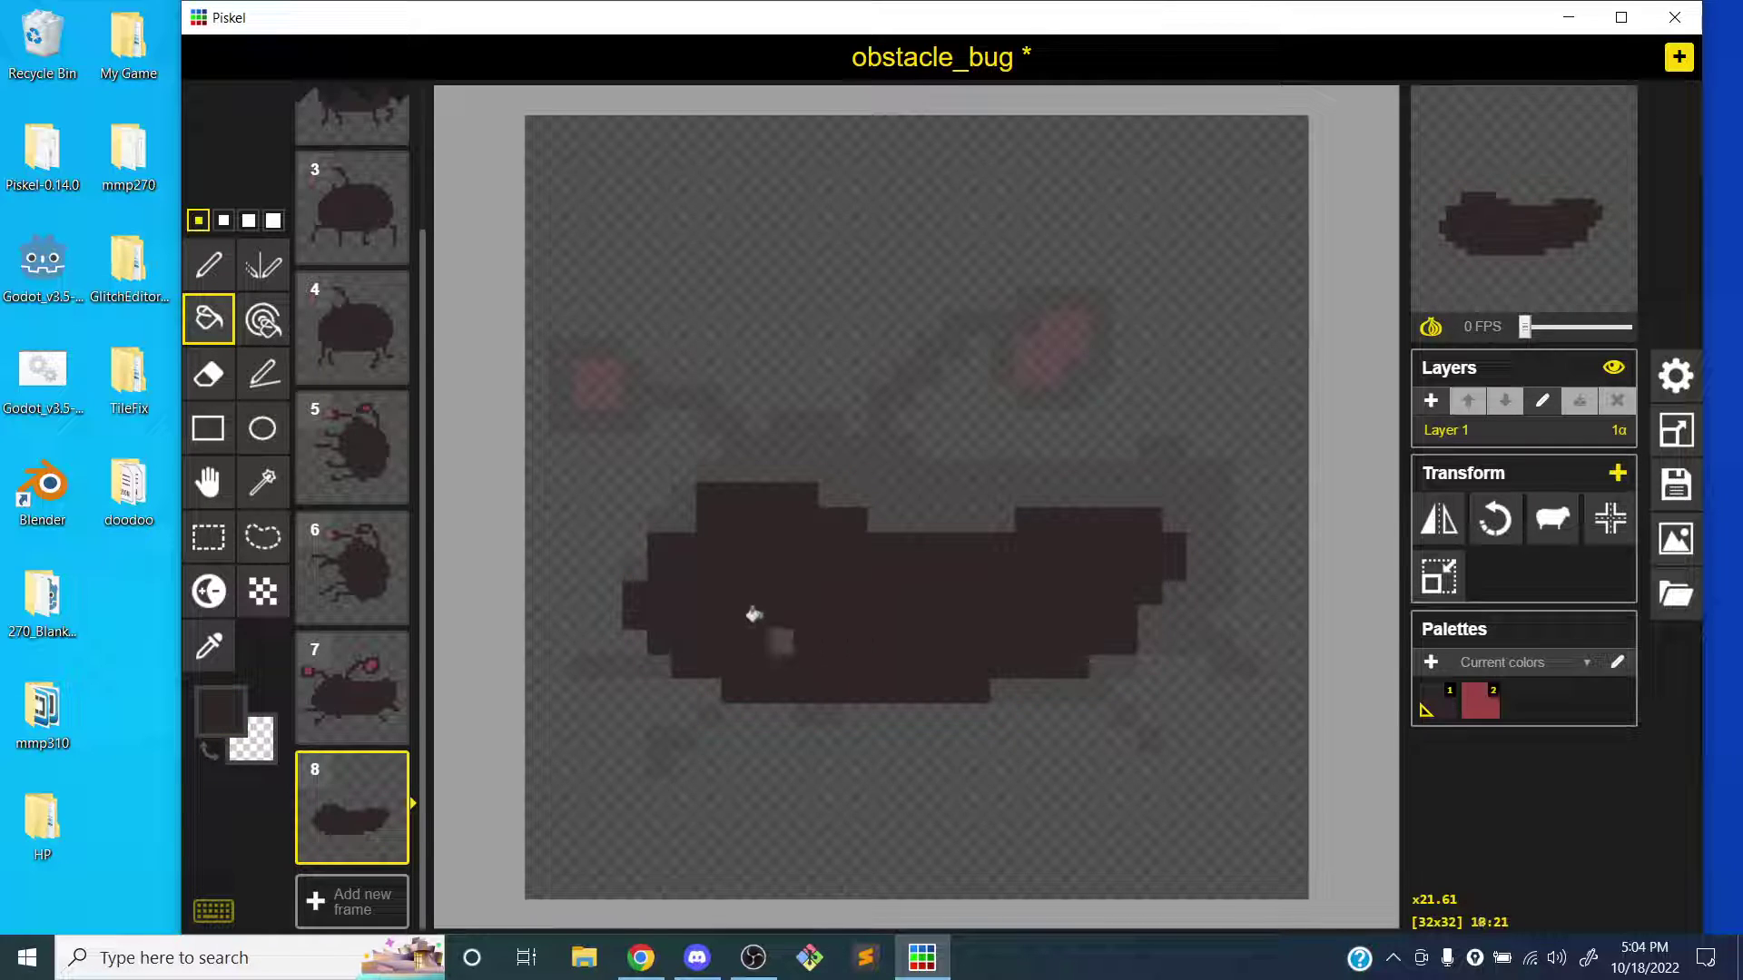
# - Pencil dark legs, an upper-left antenna and a bump along the body's top edge
pyautogui.press('p')
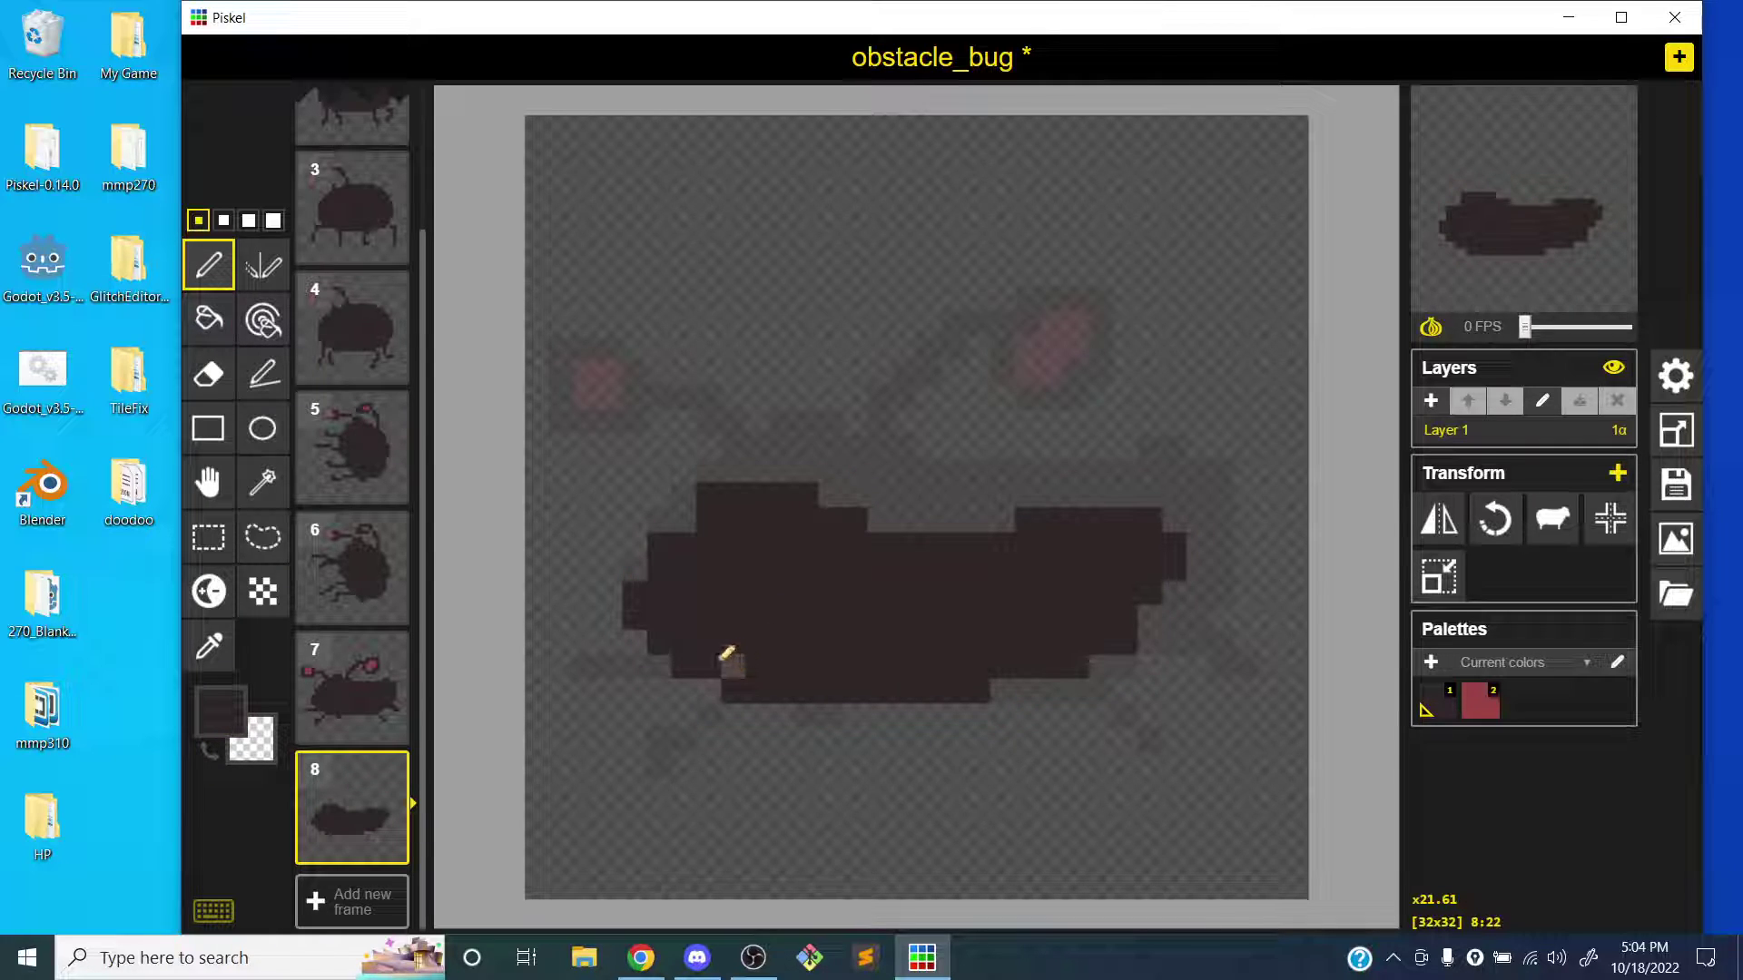
pyautogui.moveTo(662, 614); pyautogui.dragTo(590, 669)
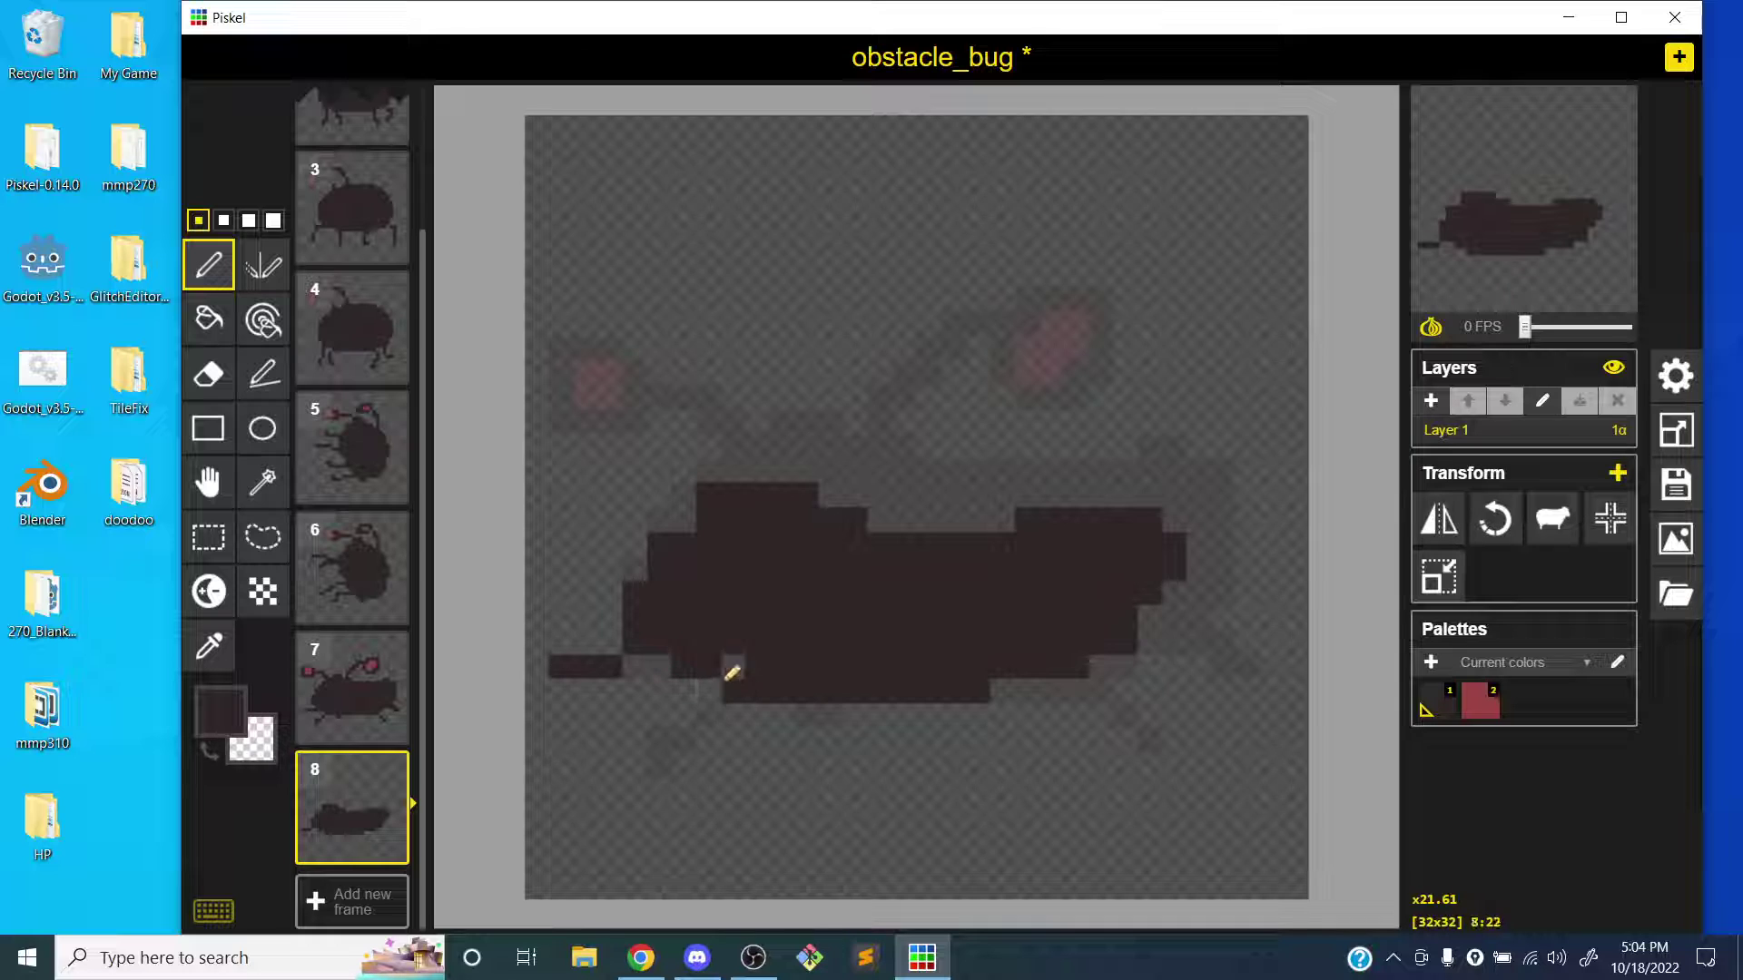
pyautogui.moveTo(684, 712); pyautogui.dragTo(659, 765)
pyautogui.moveTo(1053, 683)
pyautogui.mouseDown()
pyautogui.moveTo(1092, 650)
pyautogui.moveTo(1151, 717)
pyautogui.mouseUp()
pyautogui.moveTo(709, 479)
pyautogui.mouseDown()
pyautogui.moveTo(569, 537)
pyautogui.moveTo(616, 572)
pyautogui.moveTo(591, 651)
pyautogui.moveTo(581, 572)
pyautogui.moveTo(636, 575)
pyautogui.moveTo(675, 518)
pyautogui.moveTo(585, 537)
pyautogui.mouseUp()
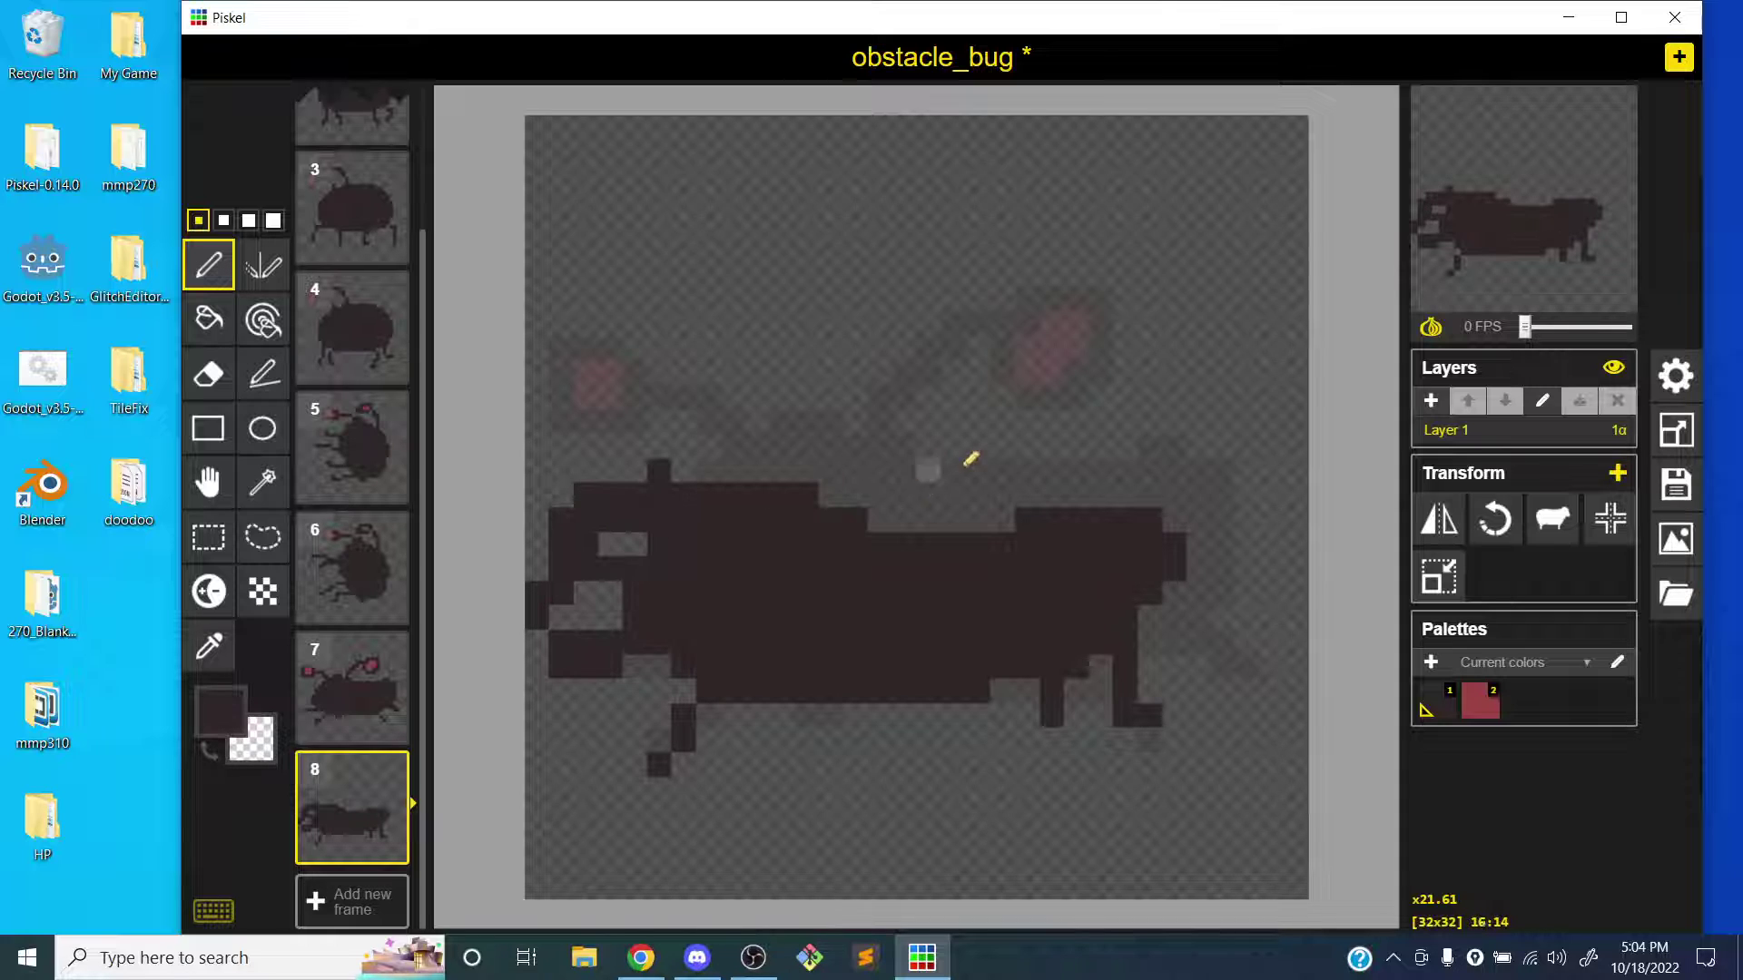
pyautogui.moveTo(844, 518)
pyautogui.mouseDown()
pyautogui.moveTo(995, 459)
pyautogui.moveTo(1052, 504)
pyautogui.moveTo(957, 499)
pyautogui.mouseUp()
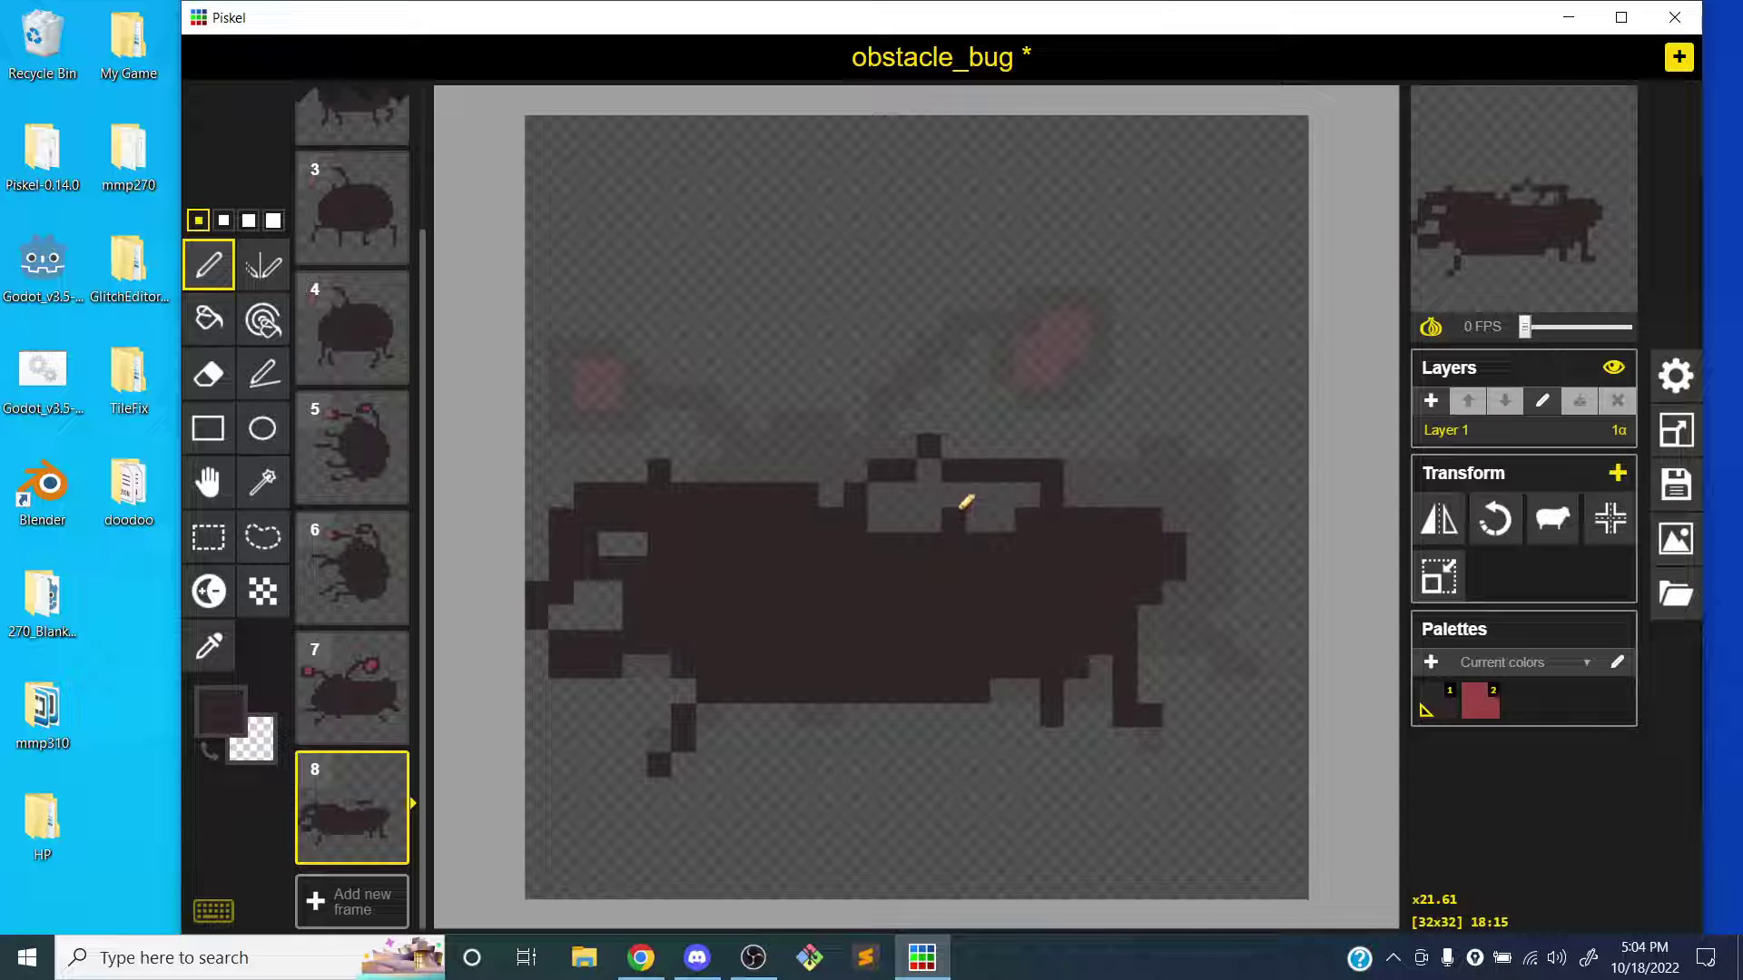
# - Fill the bug's eye and two back patches with red colour 2
pyautogui.press('2')
pyautogui.press('b')
pyautogui.click(592, 599)
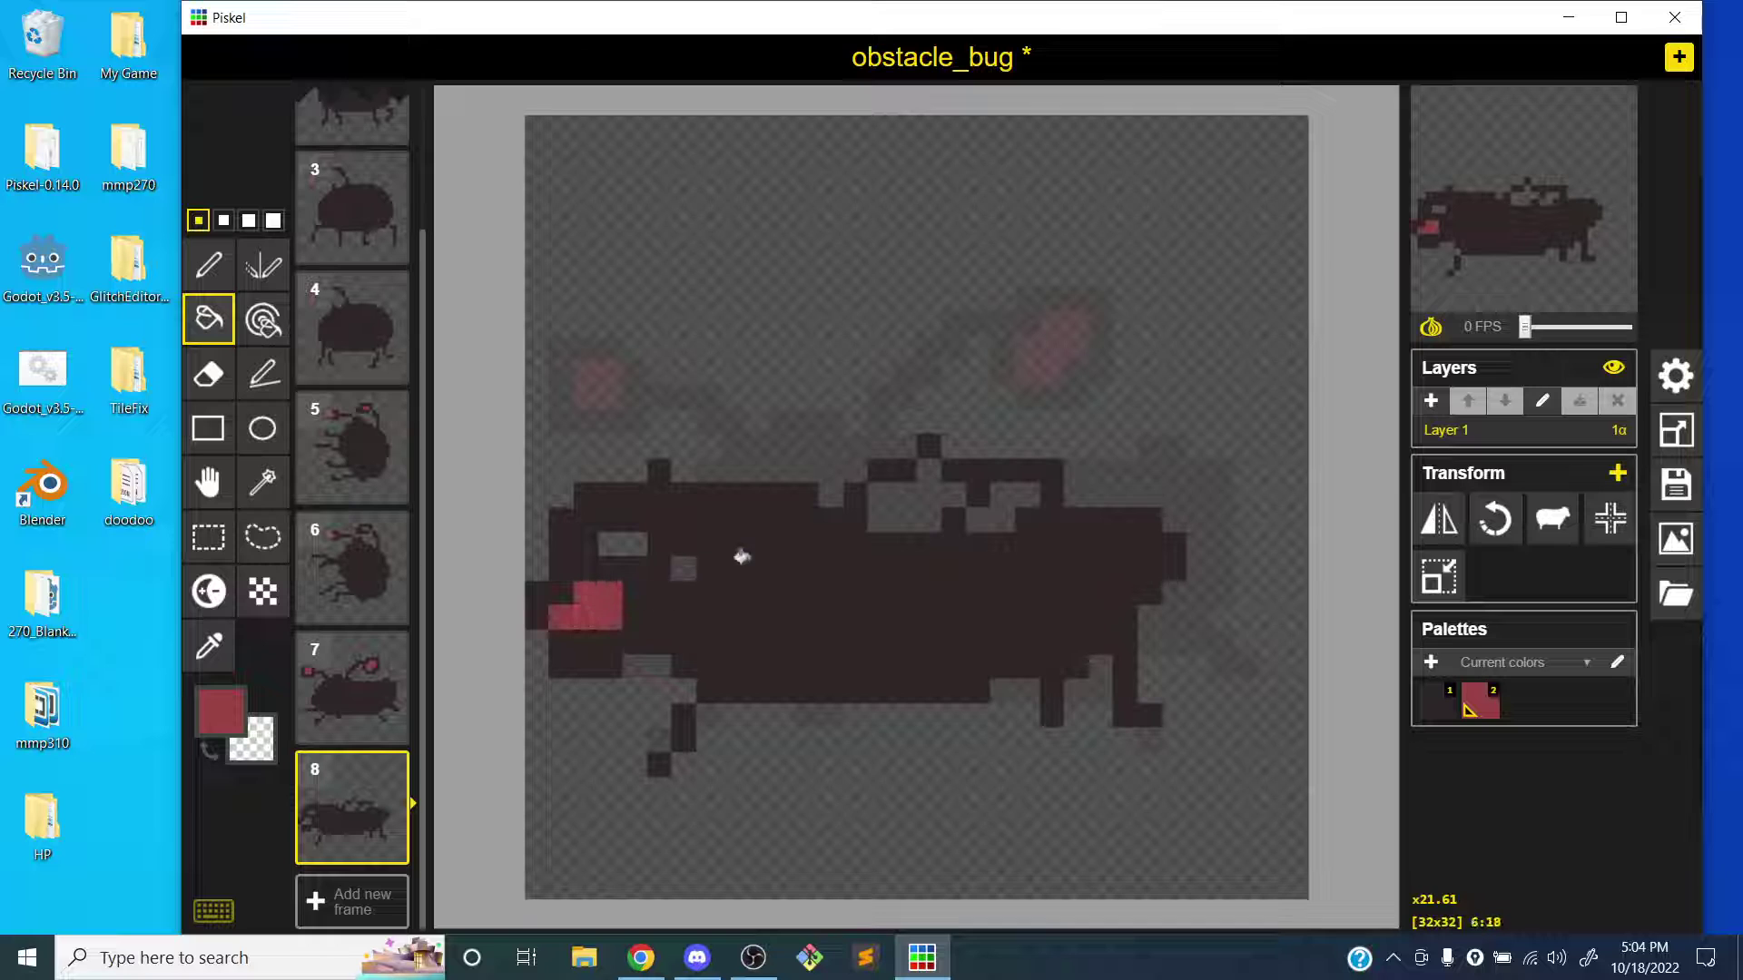
pyautogui.click(1024, 495)
pyautogui.click(995, 518)
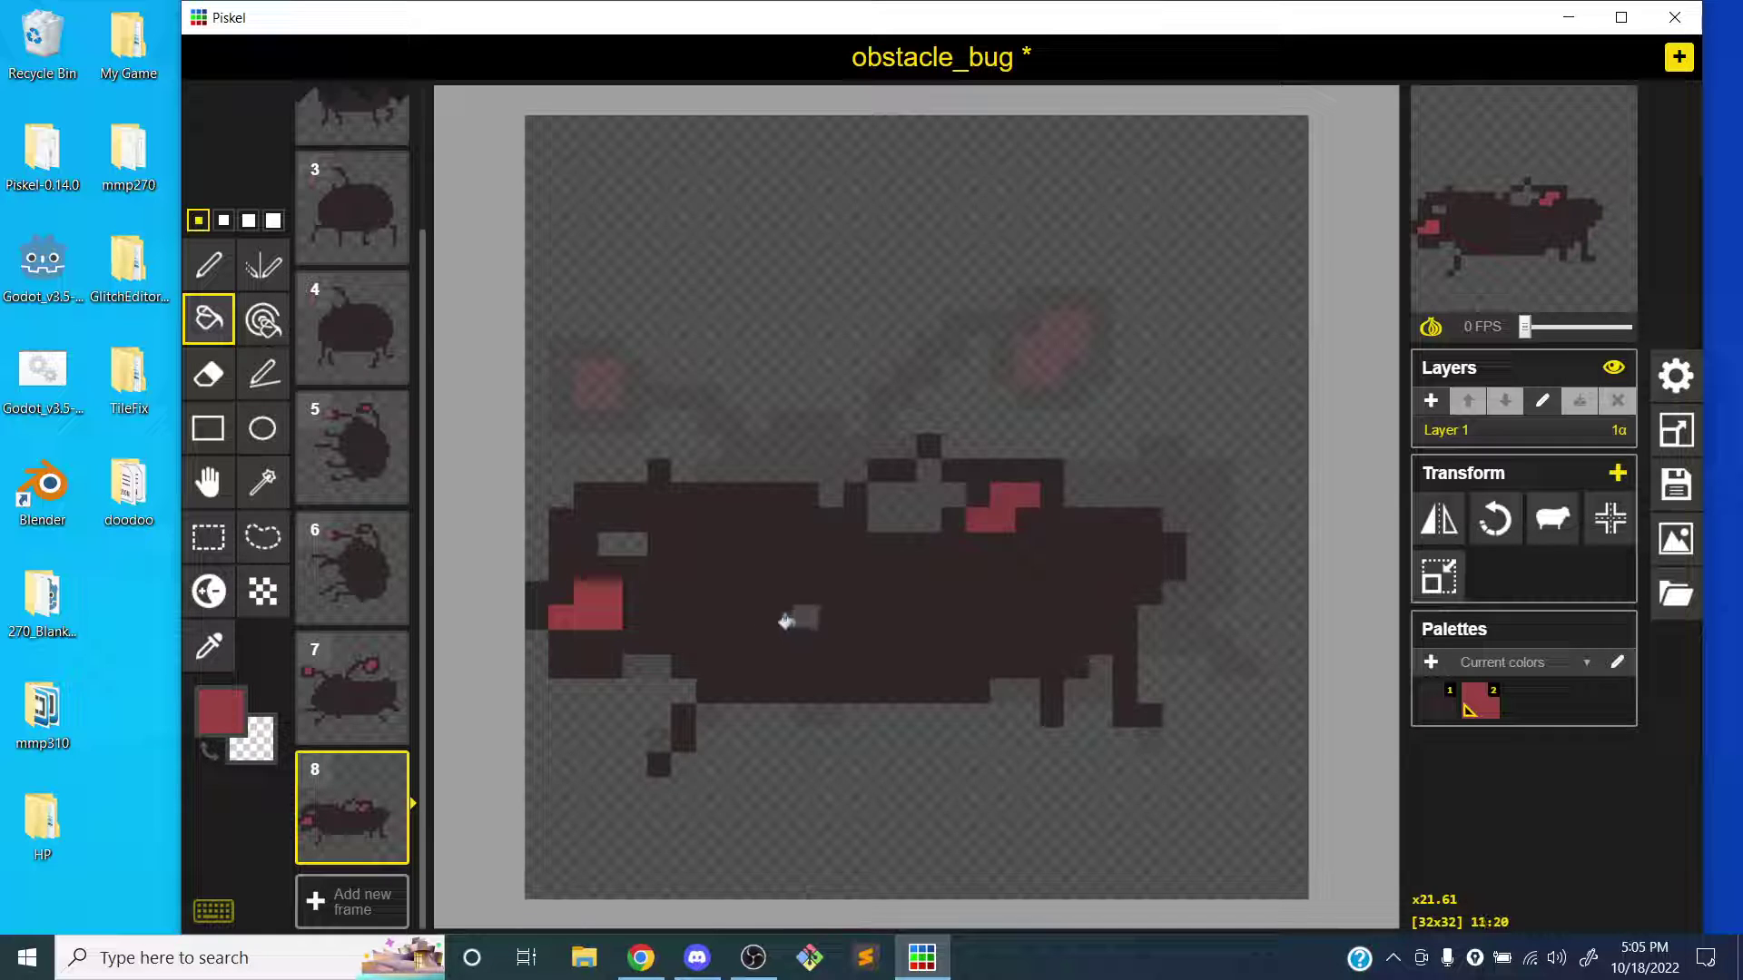
# - Add frame 9 and pencil a long flattened dark body with splayed legs
pyautogui.click(352, 901)
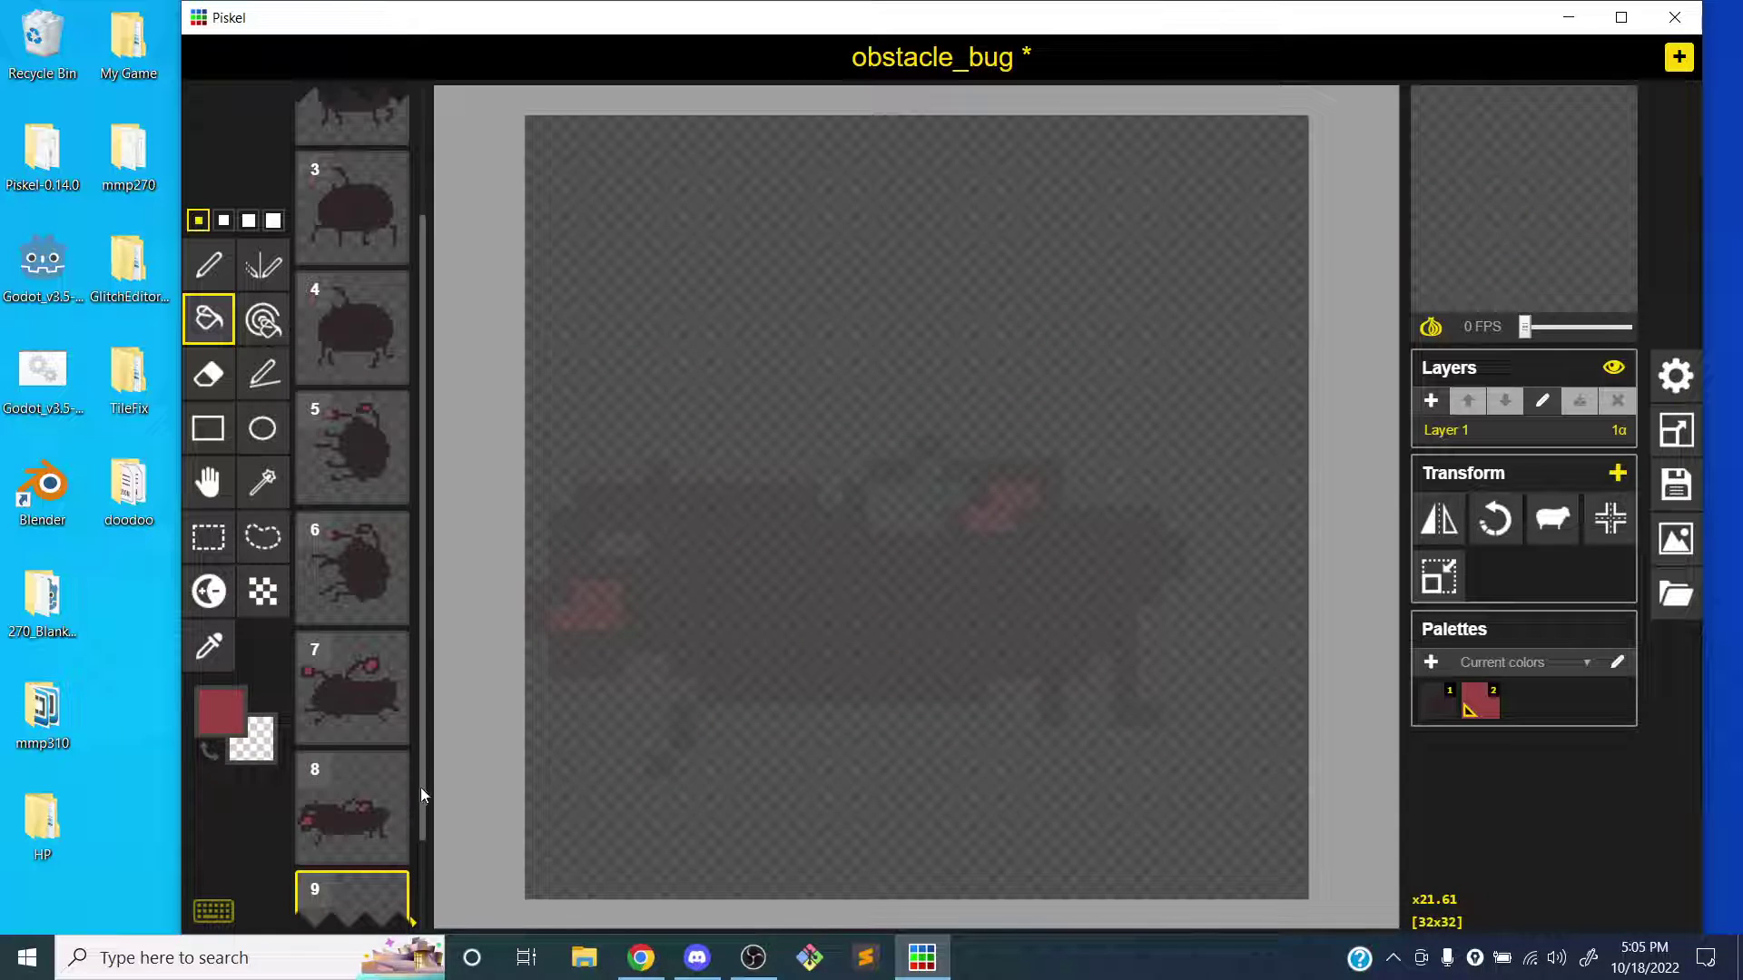
pyautogui.scroll(-1, 423, 817)
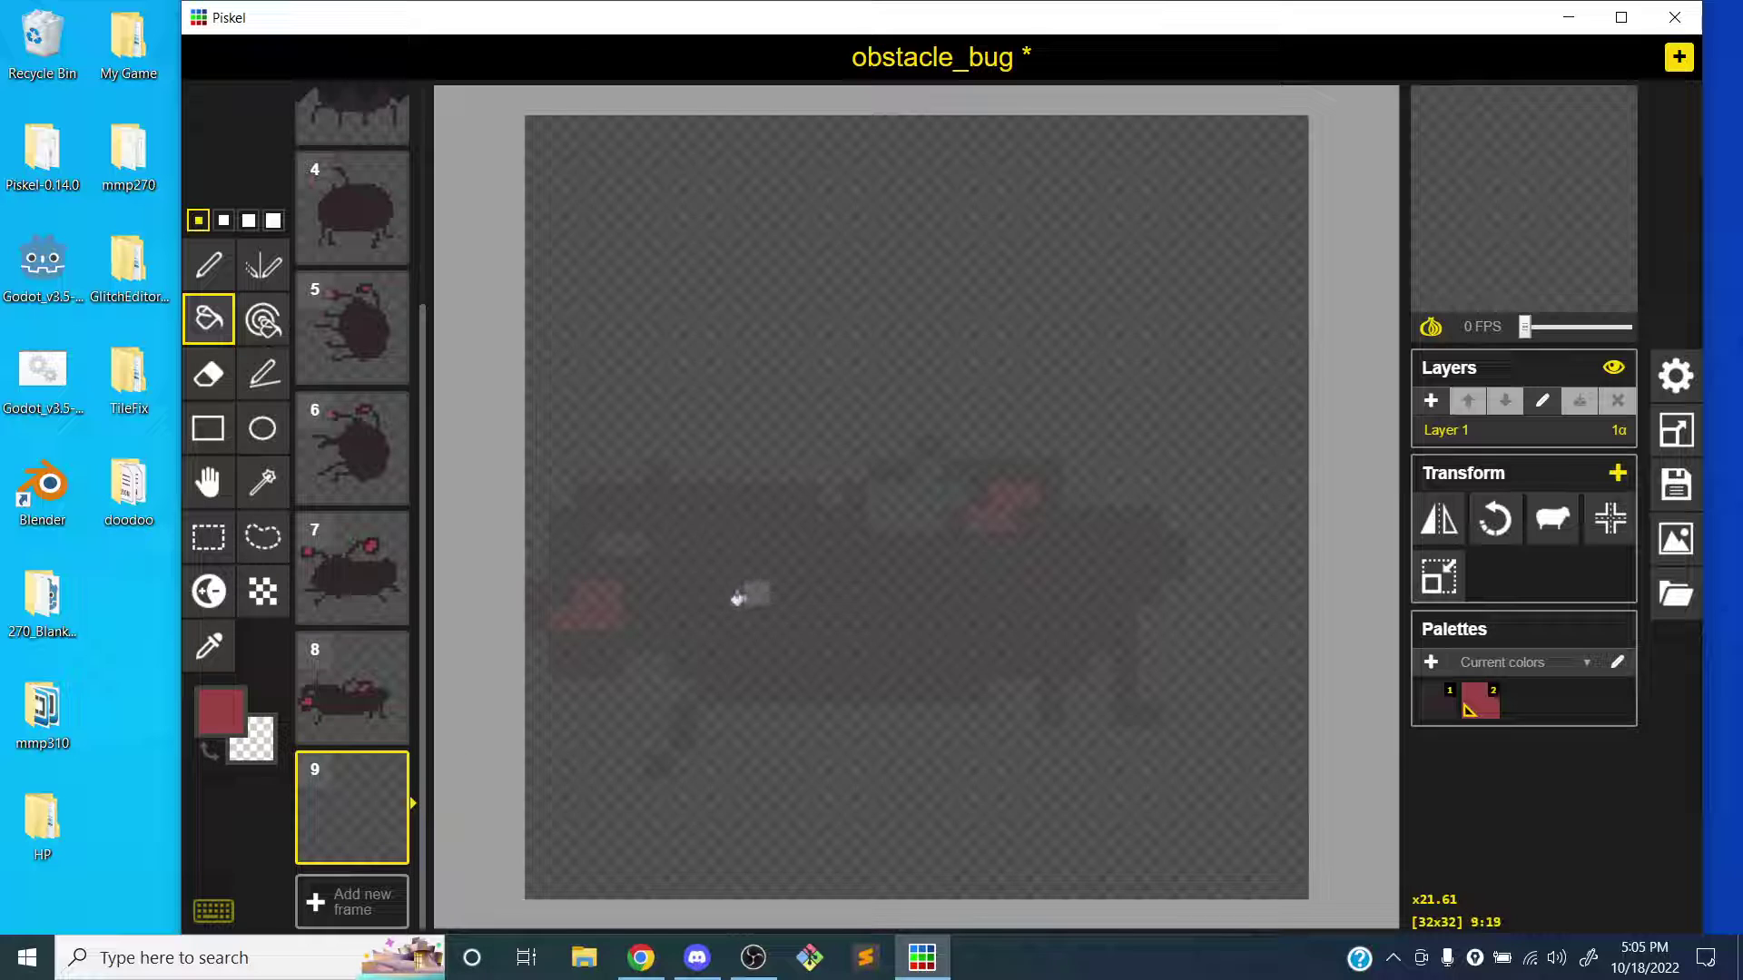
pyautogui.press('p')
pyautogui.press('1')
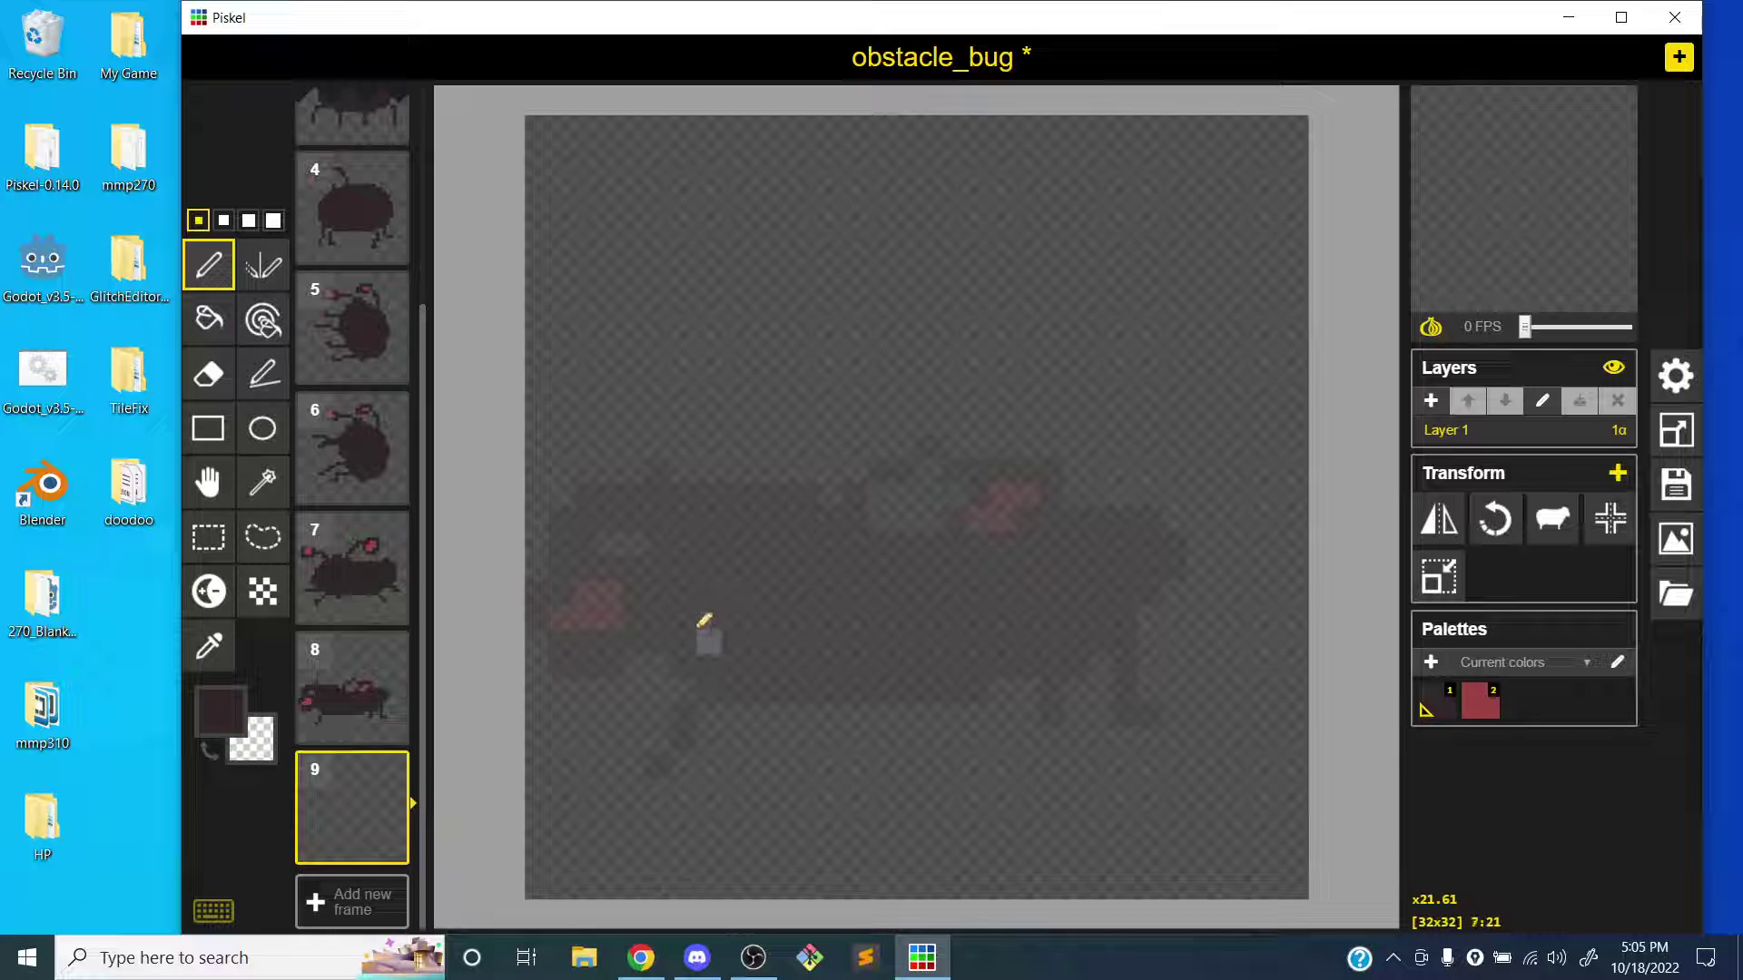
pyautogui.moveTo(674, 617)
pyautogui.mouseDown()
pyautogui.moveTo(1138, 556)
pyautogui.moveTo(1166, 573)
pyautogui.moveTo(721, 627)
pyautogui.moveTo(771, 637)
pyautogui.moveTo(952, 598)
pyautogui.mouseUp()
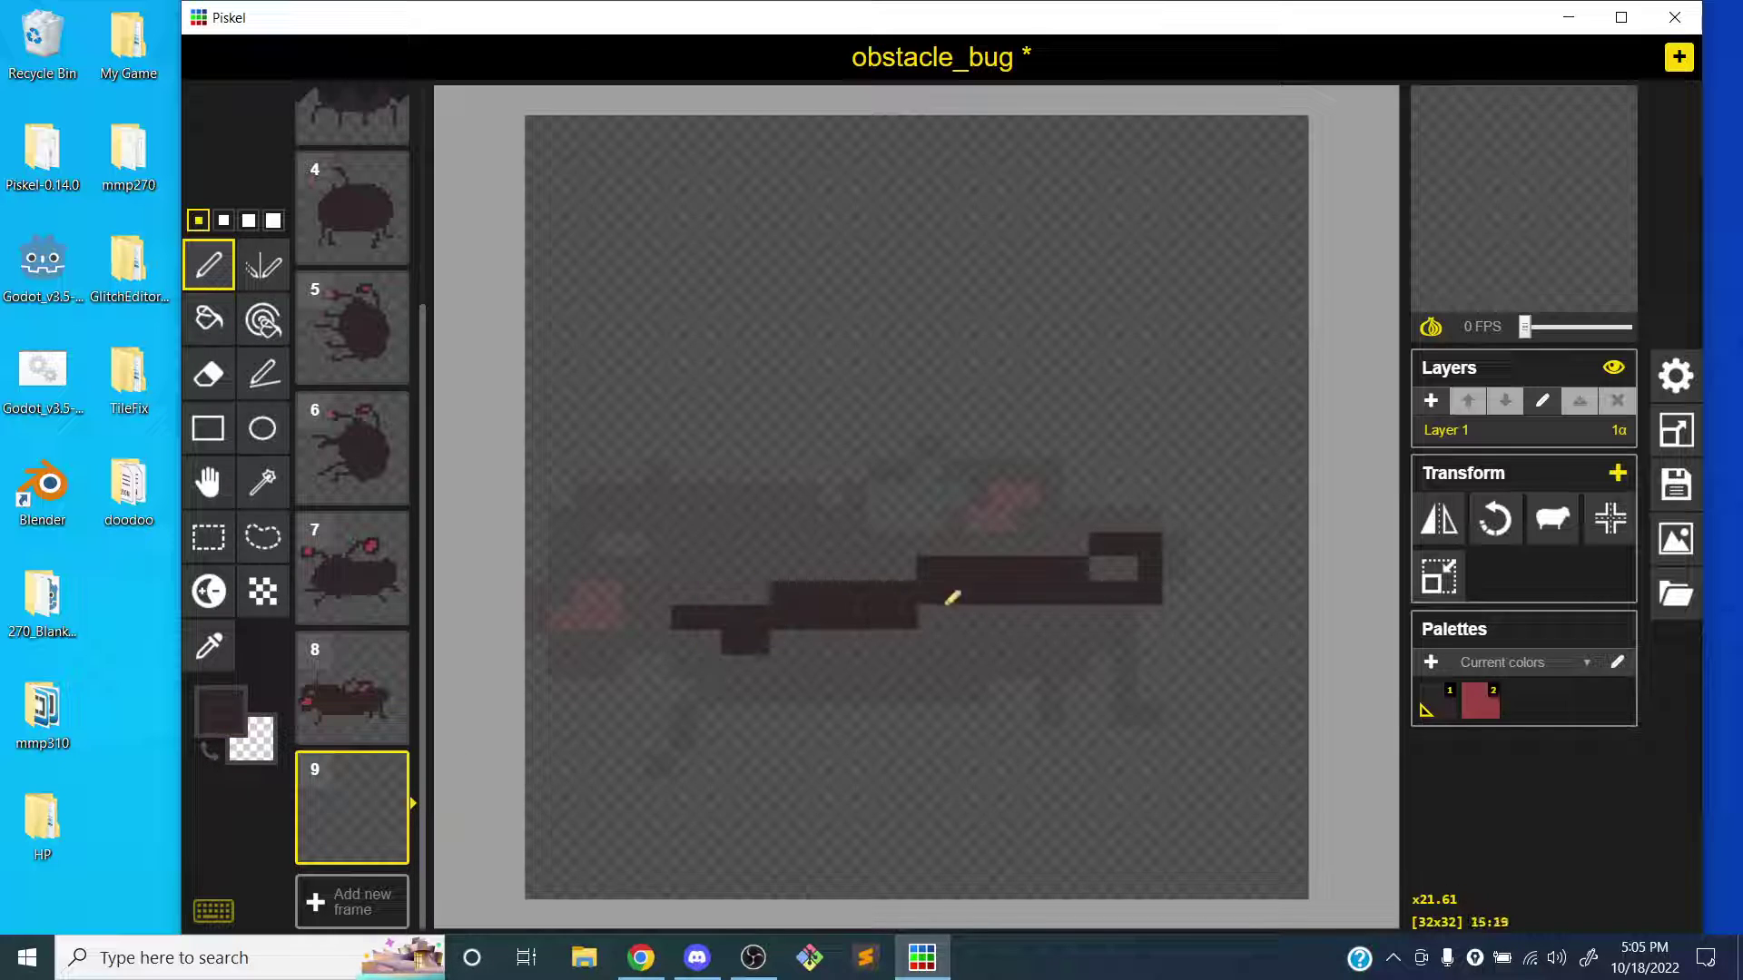
pyautogui.moveTo(677, 617)
pyautogui.mouseDown()
pyautogui.moveTo(679, 684)
pyautogui.moveTo(747, 643)
pyautogui.moveTo(783, 717)
pyautogui.mouseUp()
pyautogui.moveTo(1055, 581); pyautogui.dragTo(1051, 676)
pyautogui.moveTo(1189, 567)
pyautogui.mouseDown()
pyautogui.moveTo(1151, 568)
pyautogui.moveTo(1258, 543)
pyautogui.mouseUp()
# - Draw two loops above the body and bucket-fill both with red colour 2
pyautogui.moveTo(676, 605)
pyautogui.mouseDown()
pyautogui.moveTo(744, 556)
pyautogui.moveTo(758, 590)
pyautogui.mouseUp()
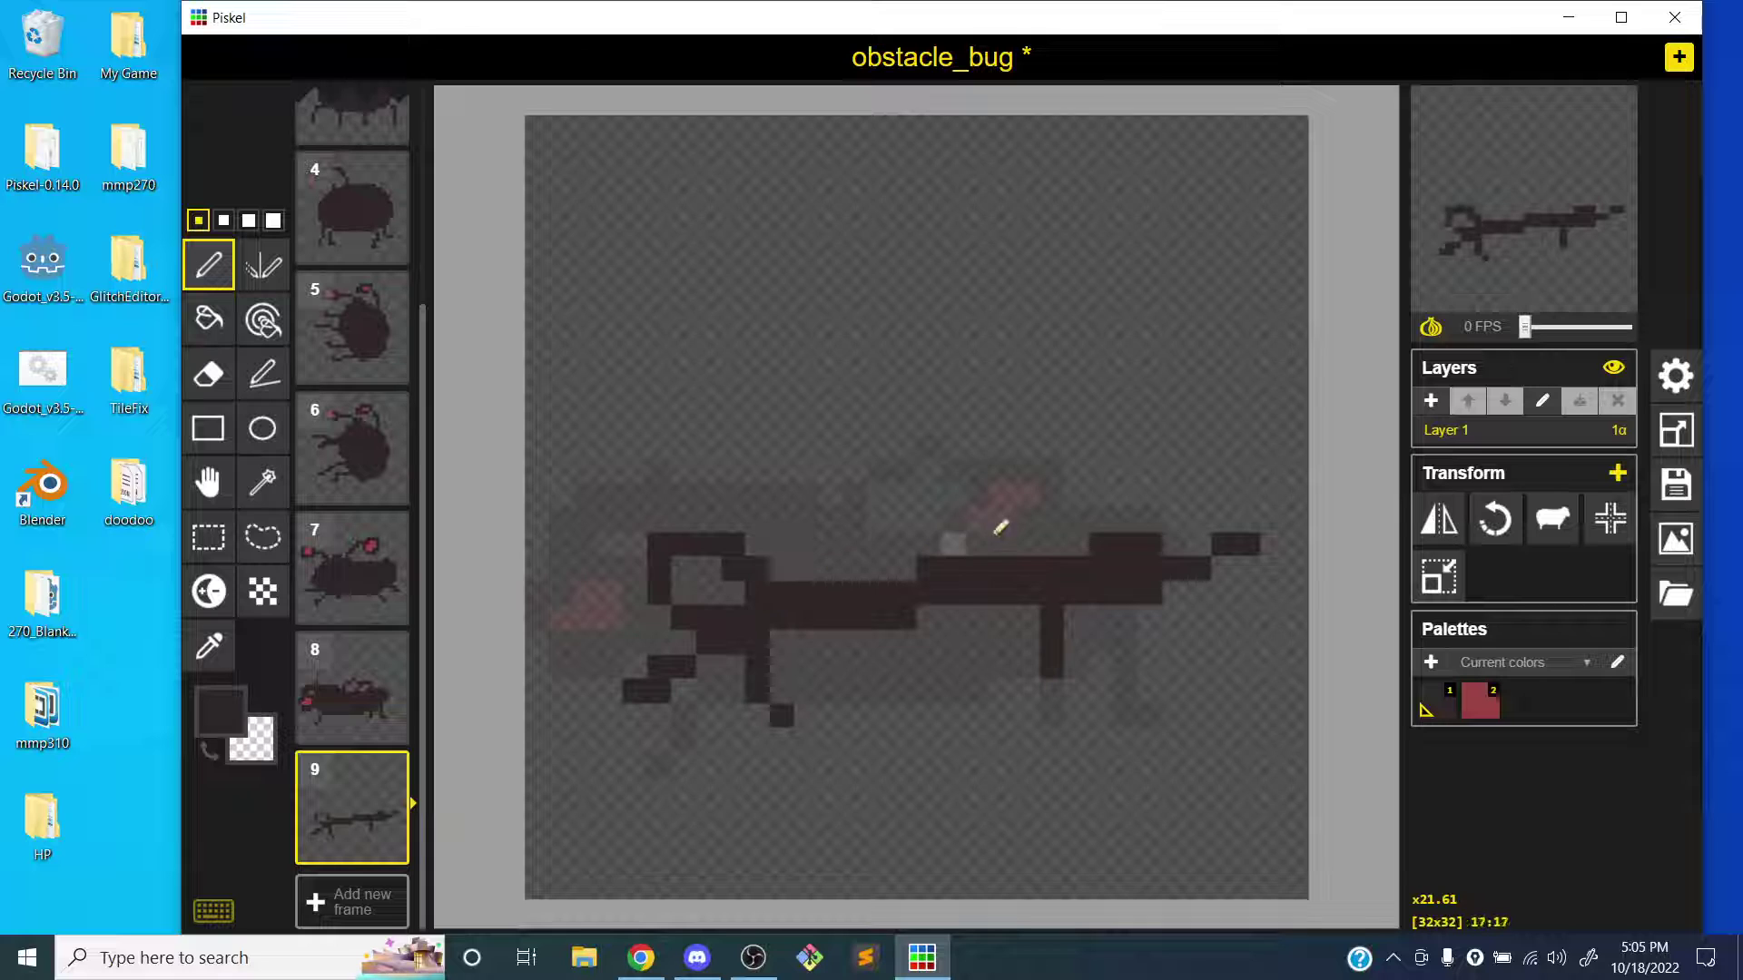
pyautogui.moveTo(1027, 549)
pyautogui.mouseDown()
pyautogui.moveTo(1080, 496)
pyautogui.moveTo(1100, 535)
pyautogui.mouseUp()
pyautogui.press('b')
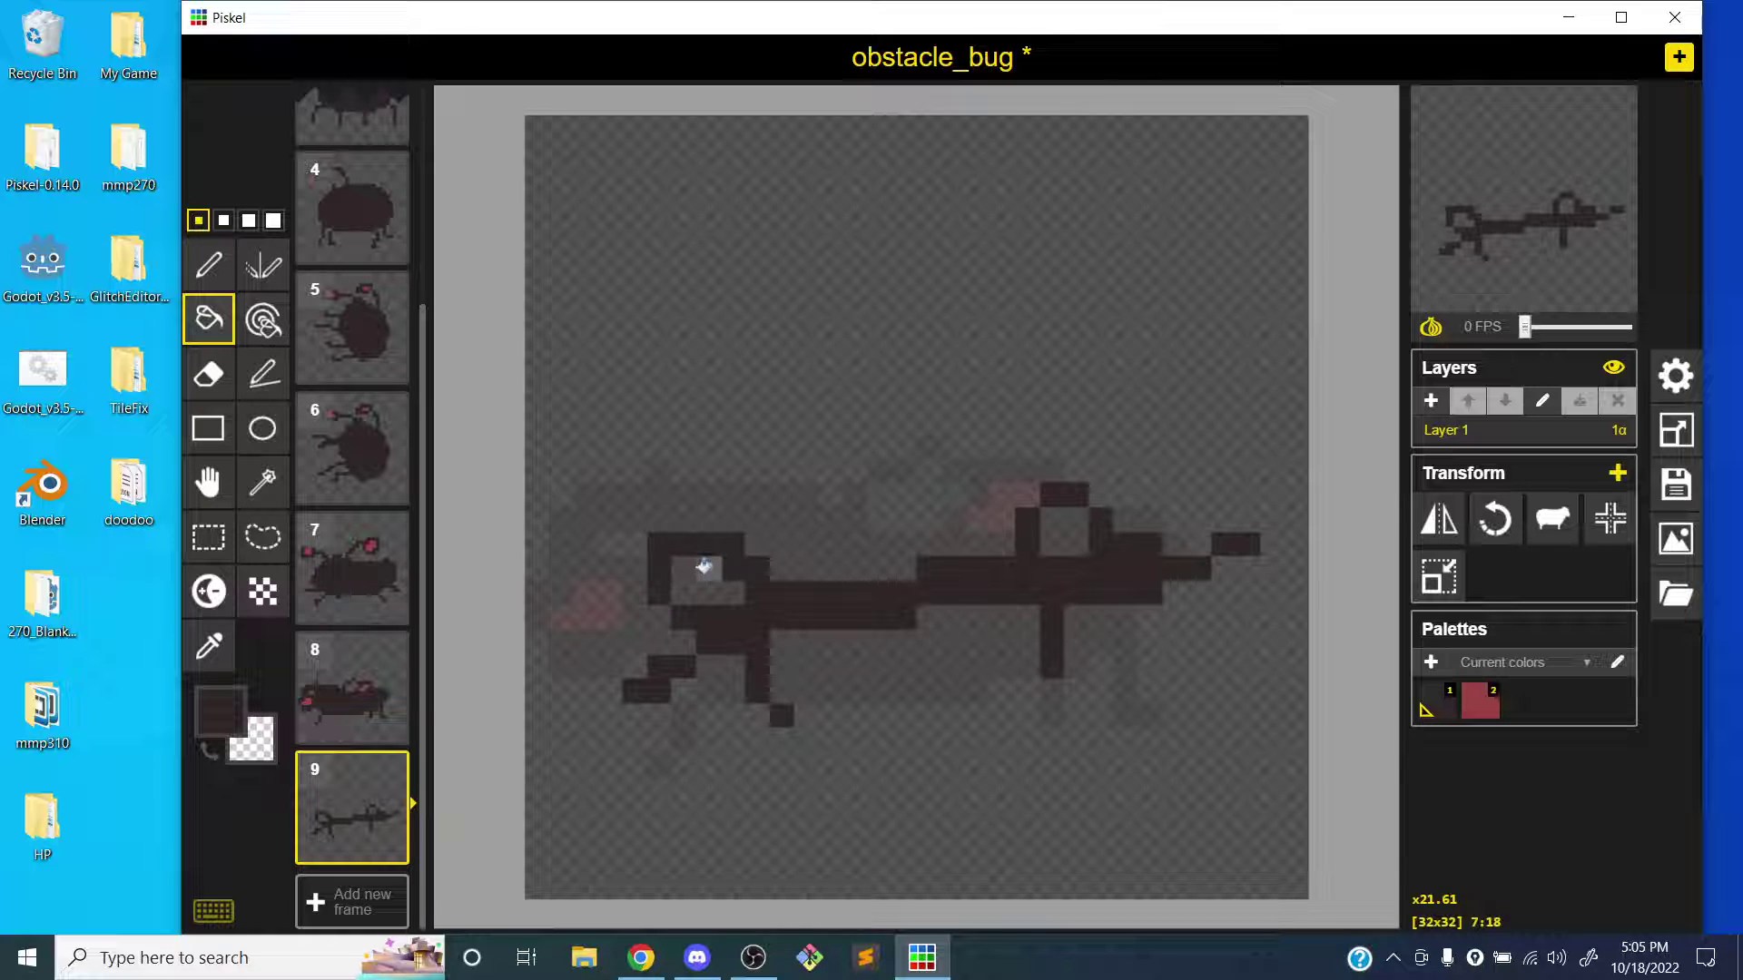
pyautogui.click(704, 567)
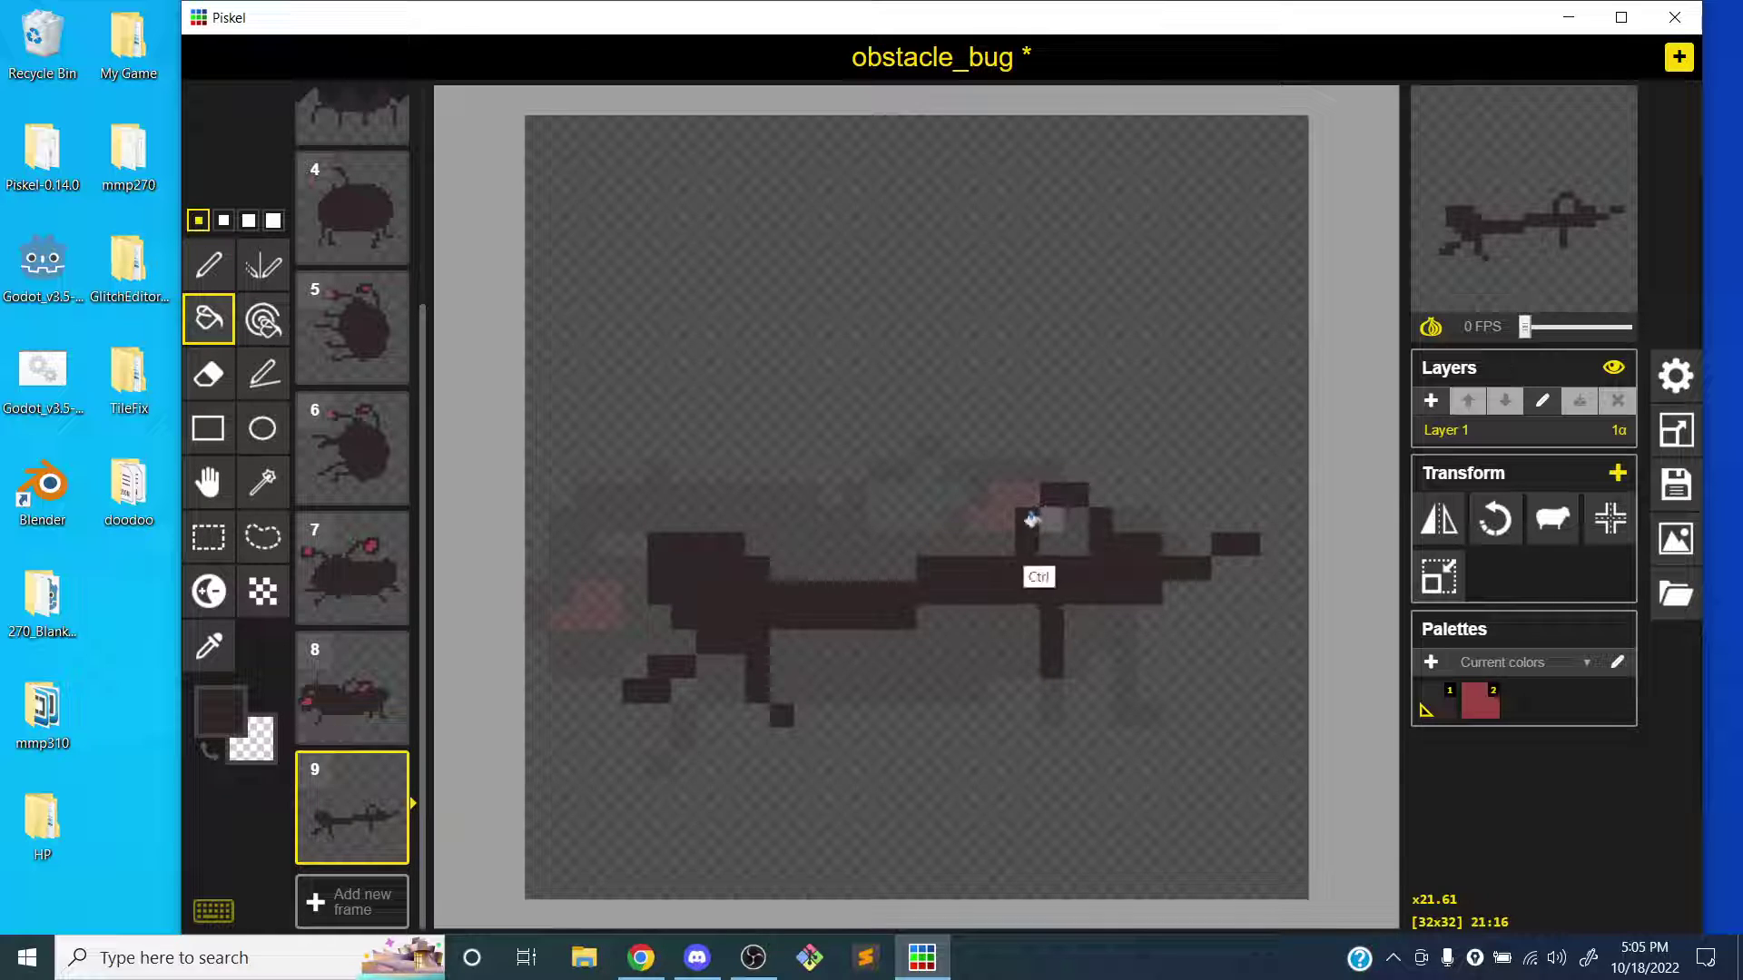
pyautogui.hotkey('ctrl', 'z')
pyautogui.press('2')
pyautogui.click(701, 574)
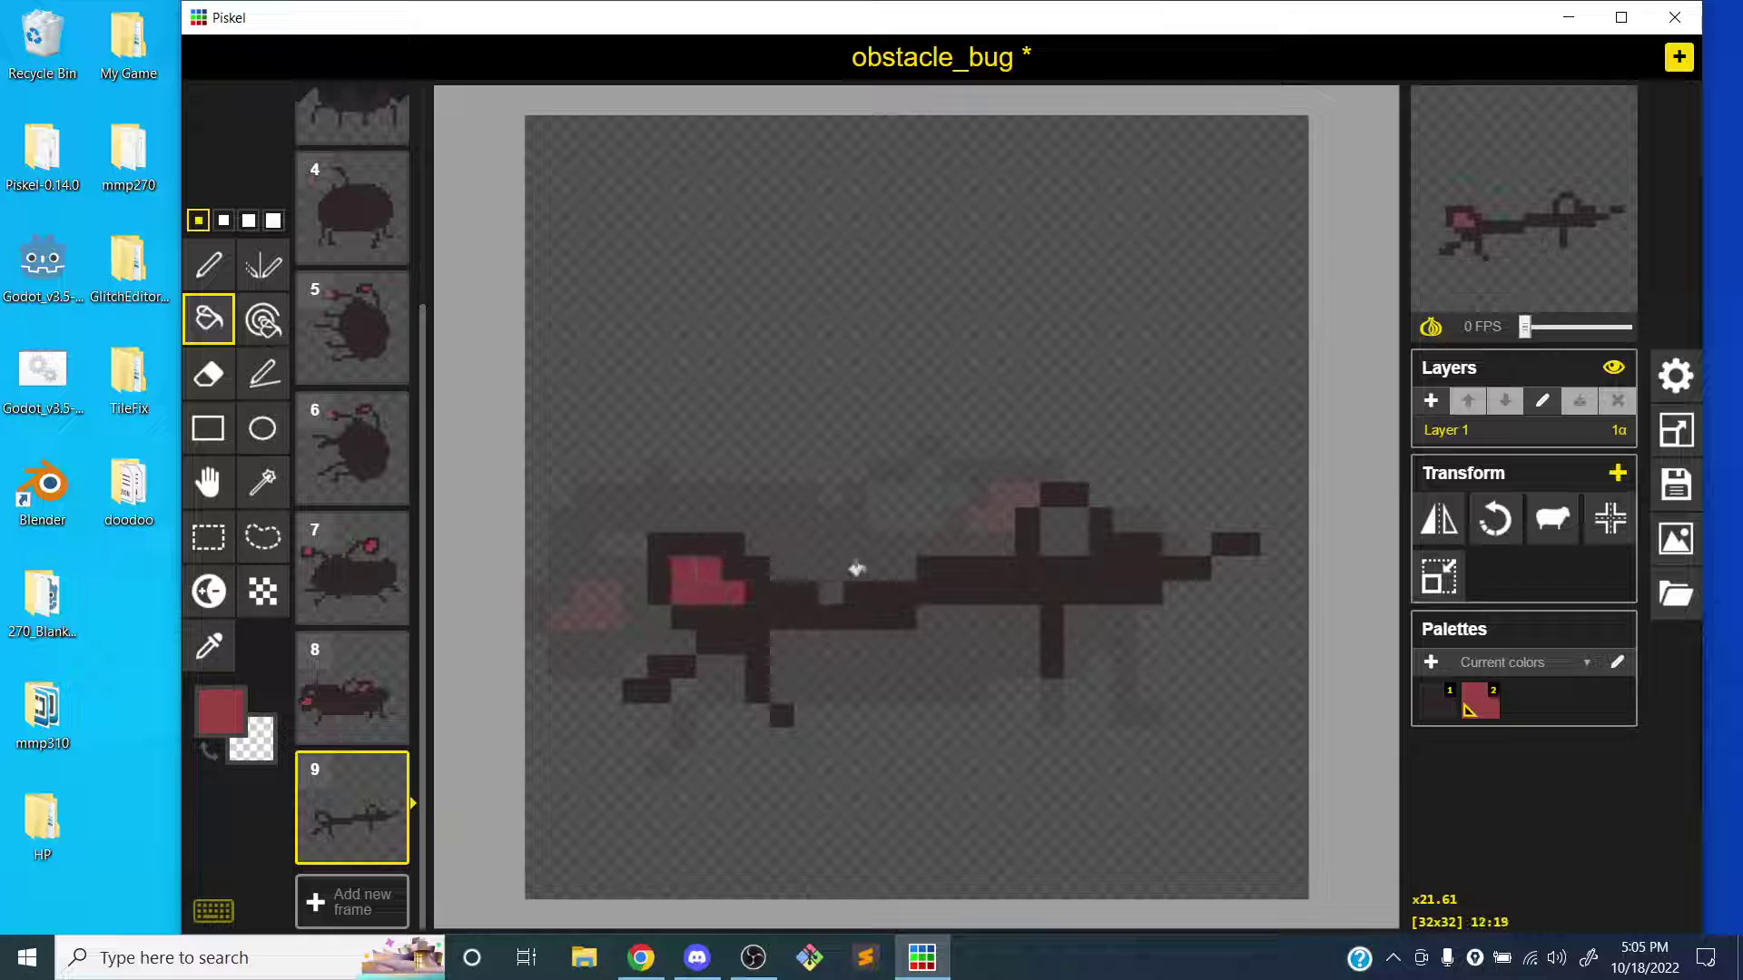
pyautogui.click(1070, 522)
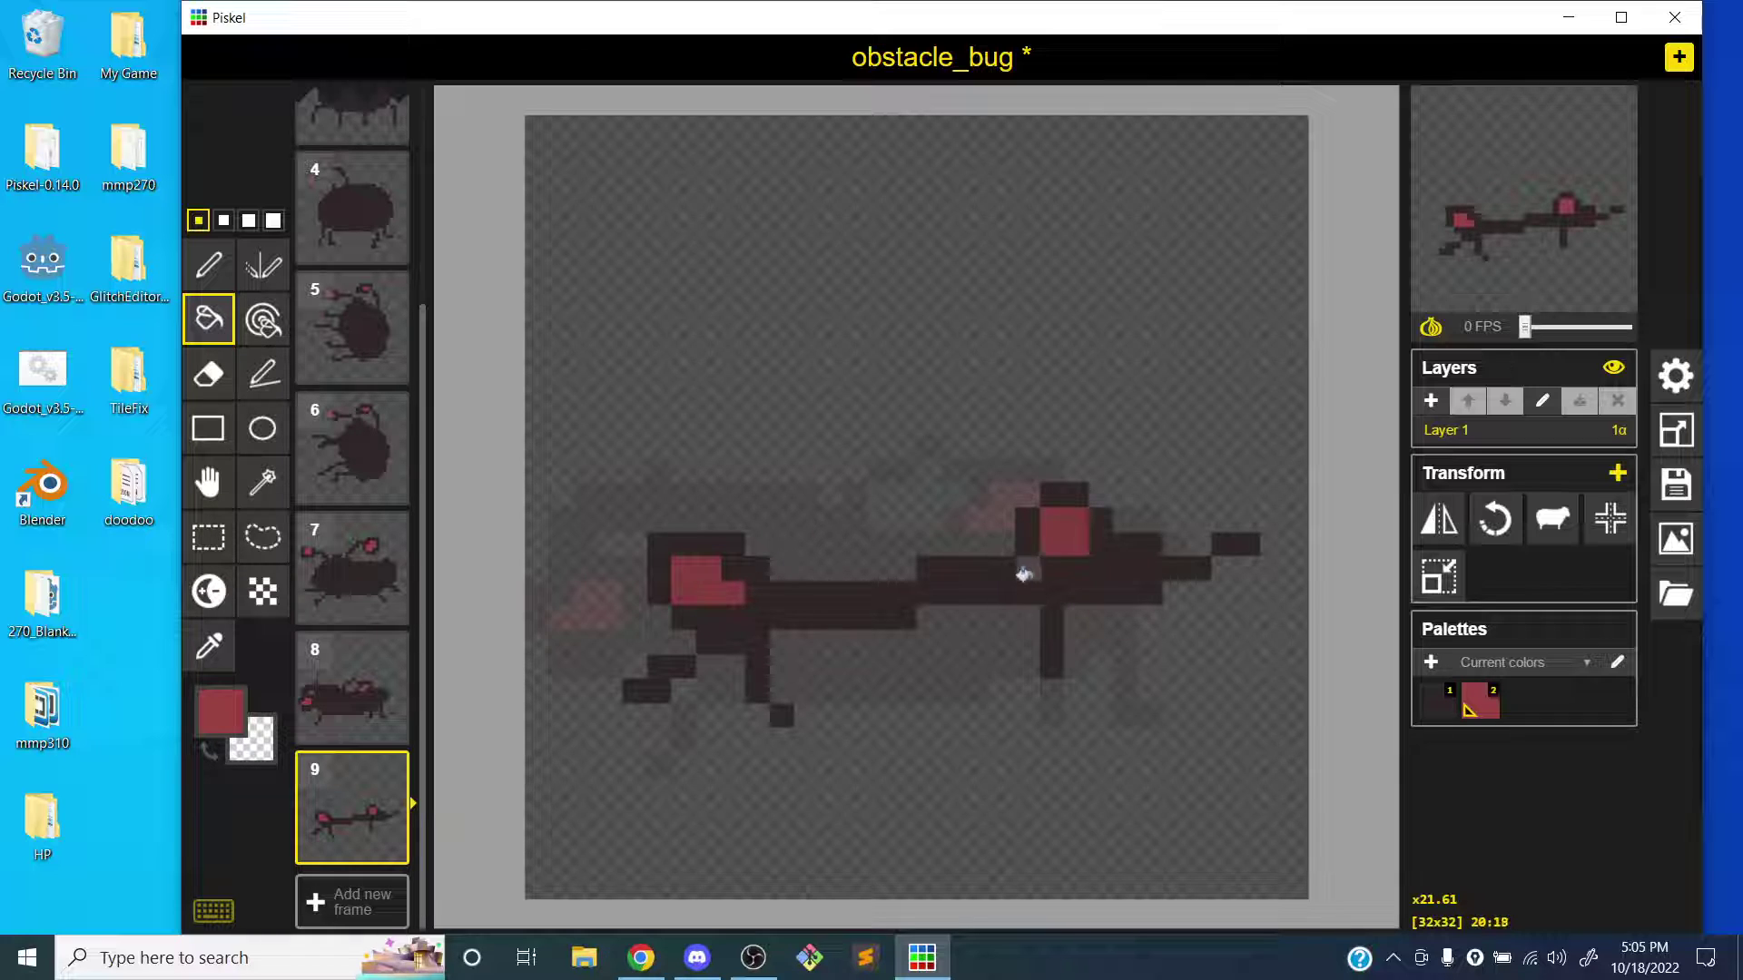
# - Shift the bug two pixels left and down, then save obstacle_bug
pyautogui.press('m')
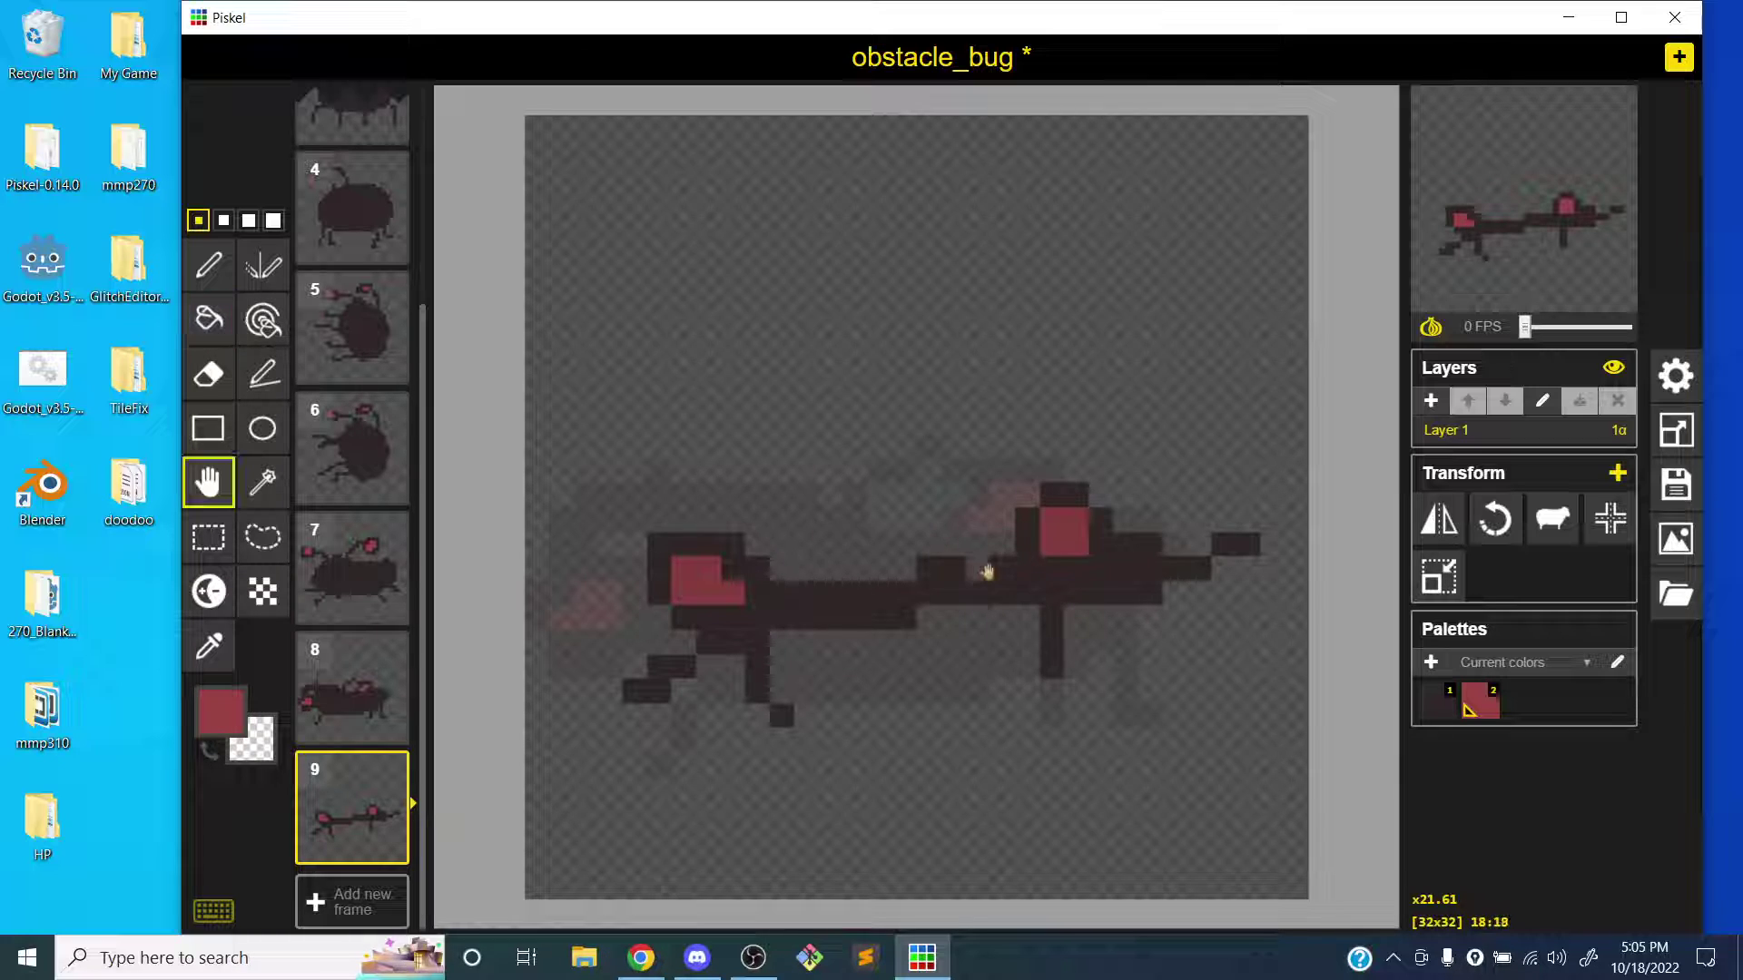
pyautogui.moveTo(988, 572); pyautogui.dragTo(944, 608)
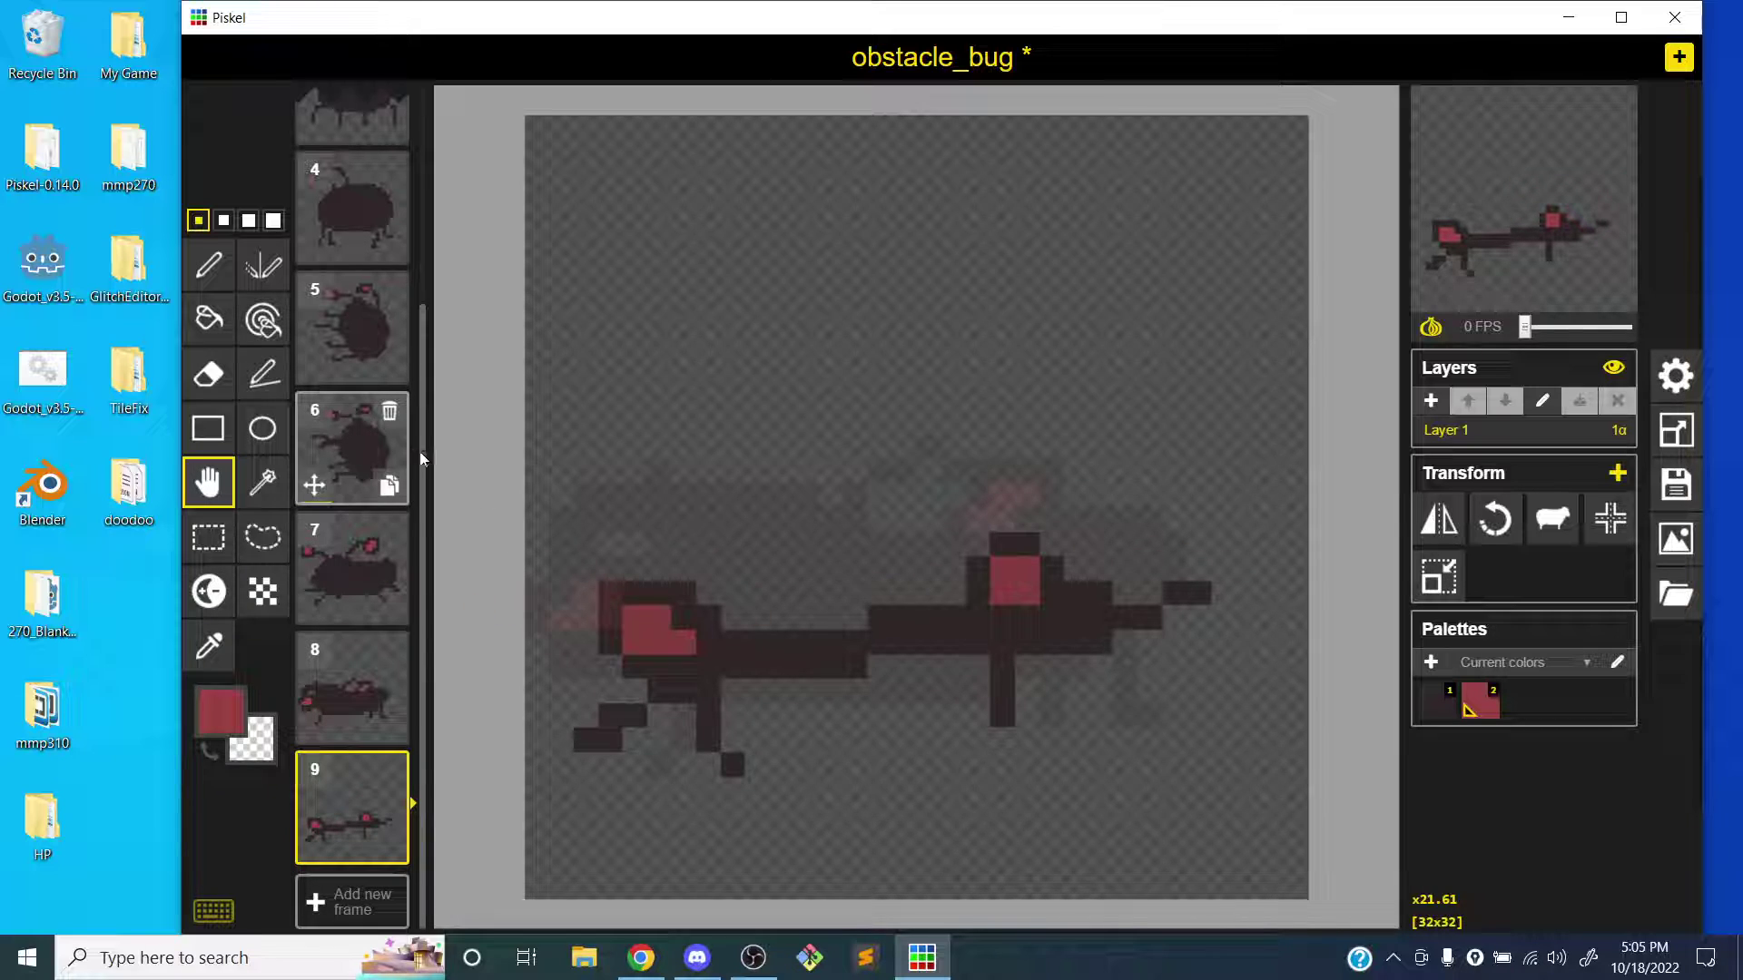
pyautogui.hotkey('ctrl', 's')
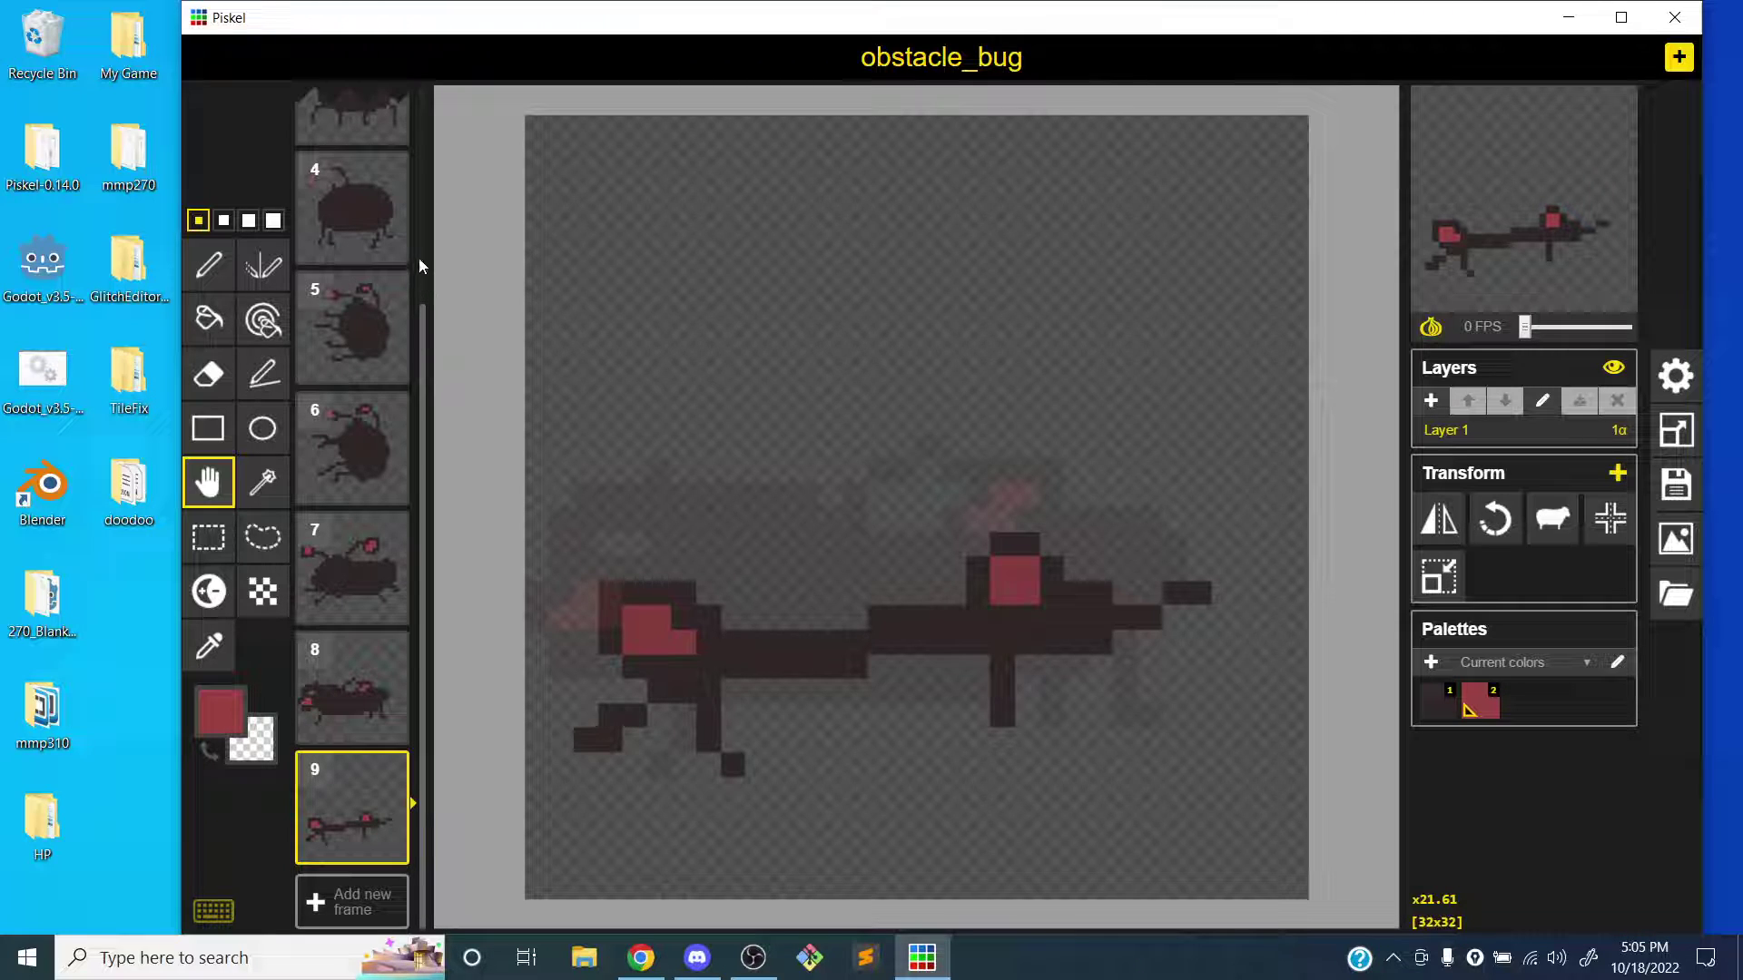
pyautogui.moveTo(427, 347)
pyautogui.mouseDown()
pyautogui.moveTo(426, 138)
pyautogui.moveTo(458, 427)
pyautogui.moveTo(430, 319)
pyautogui.mouseUp()
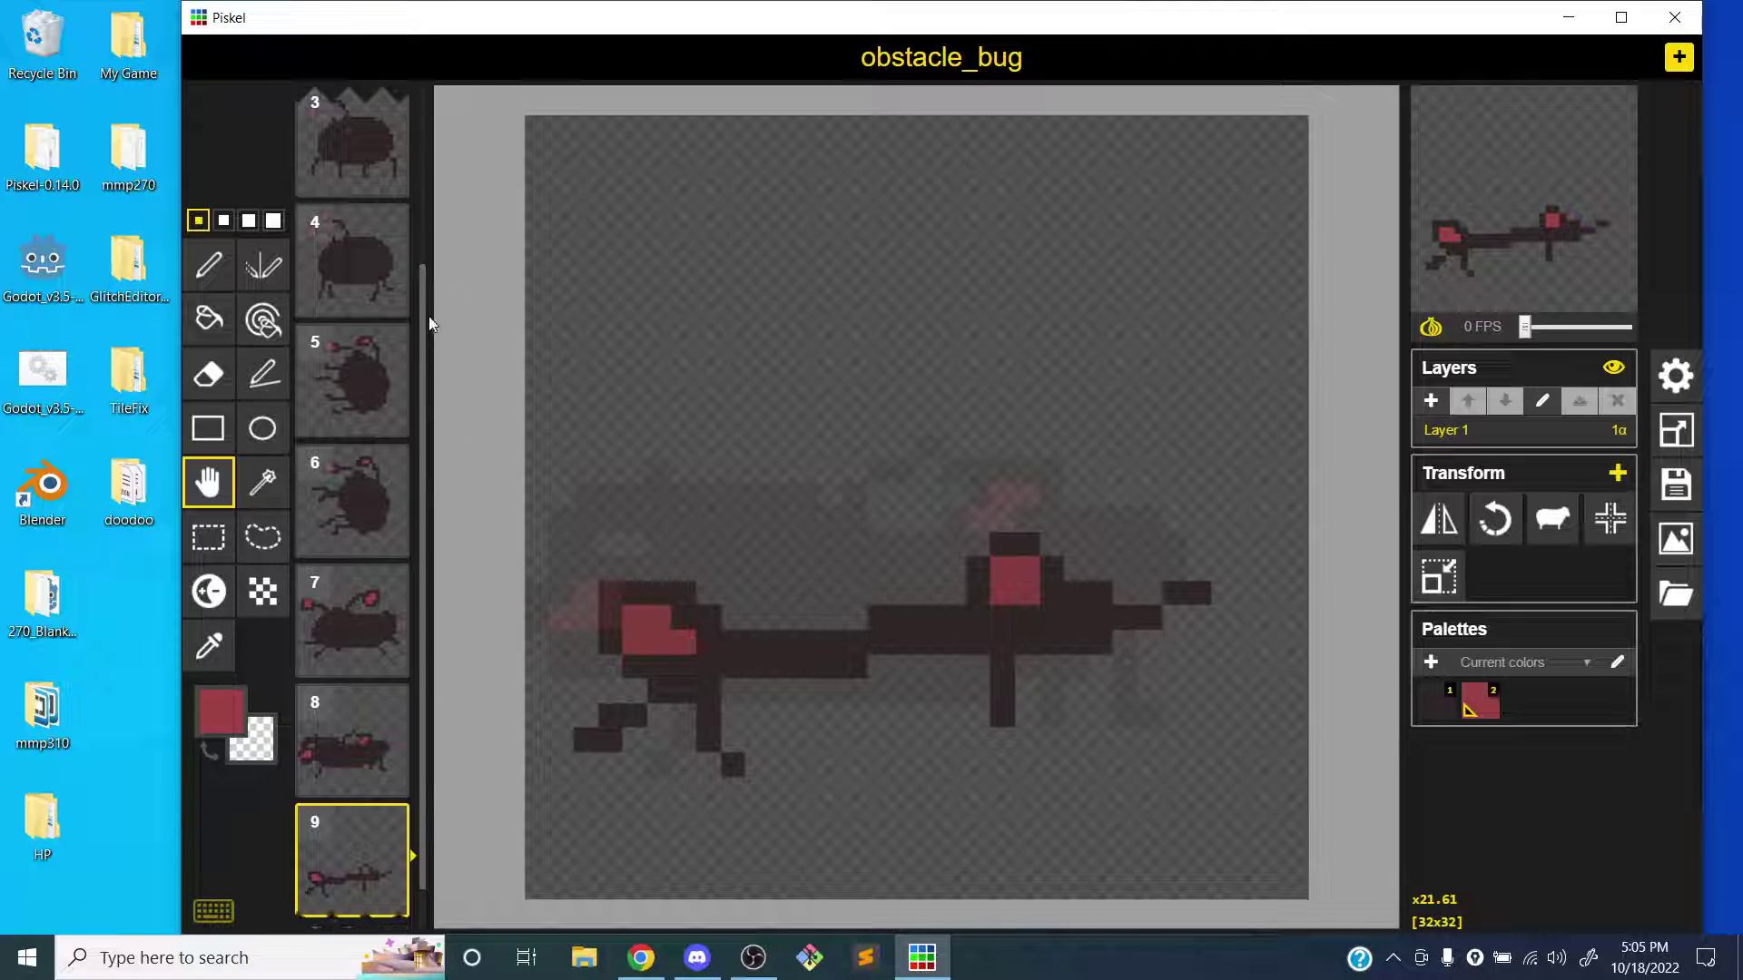
pyautogui.moveTo(420, 213); pyautogui.dragTo(423, 163)
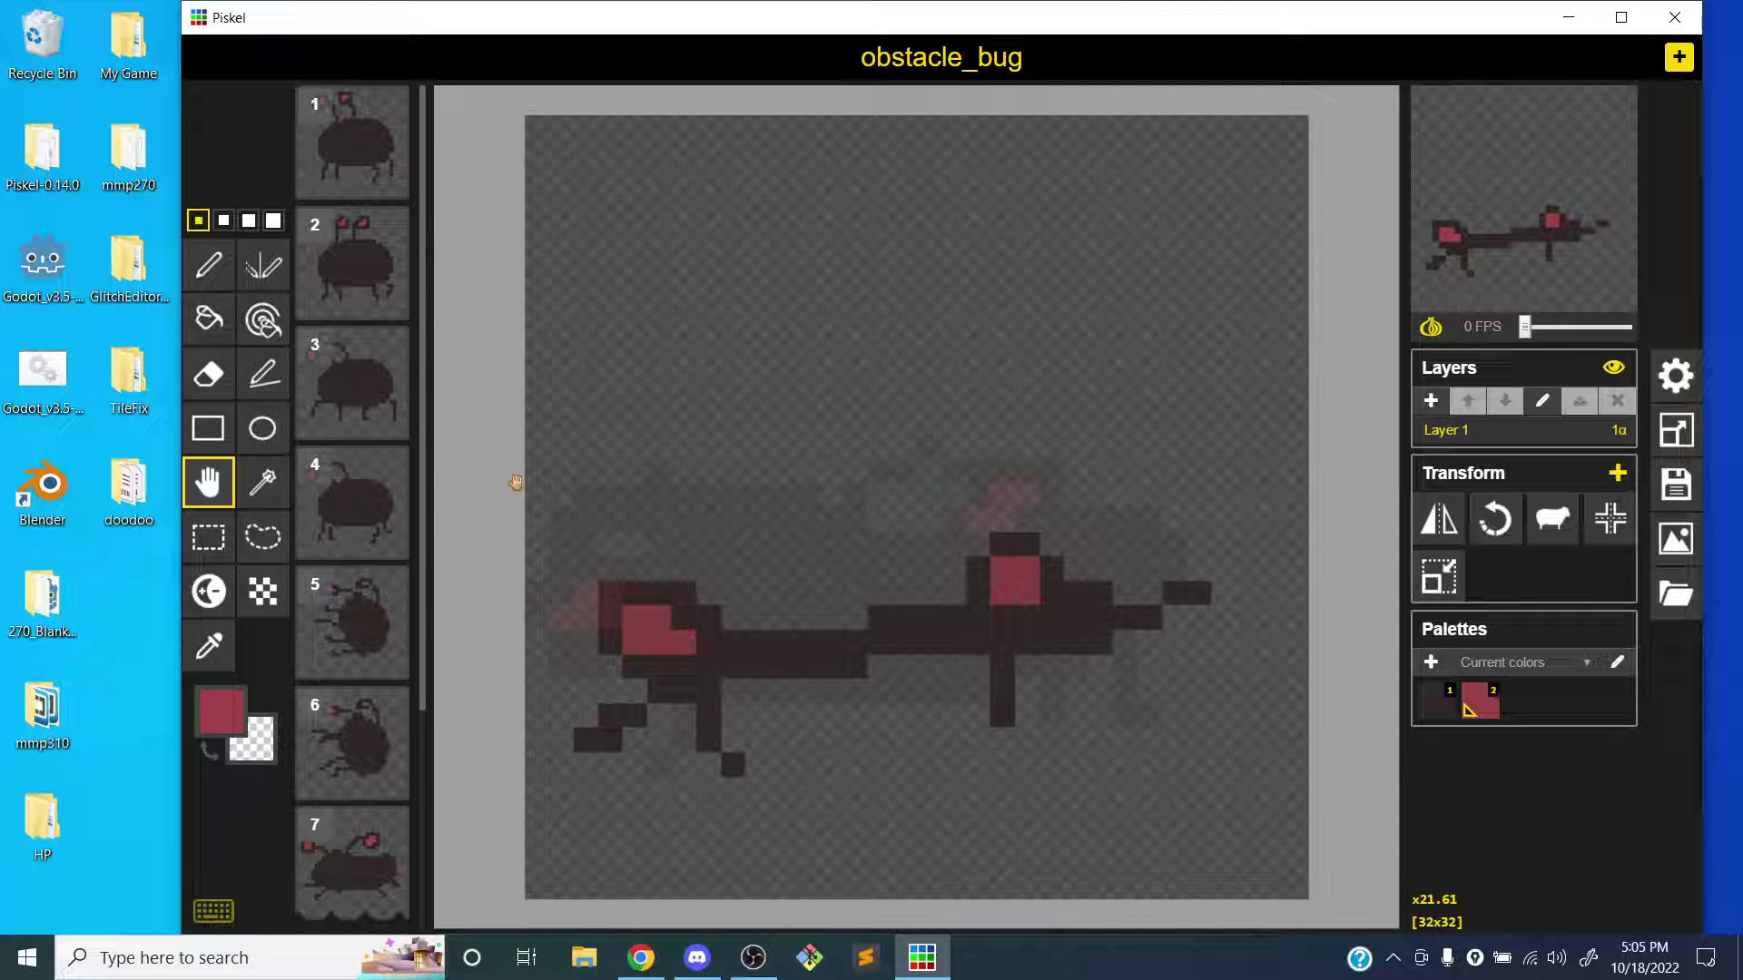
pyautogui.hotkey('ctrl', 's')
pyautogui.hotkey('ctrl', 's')
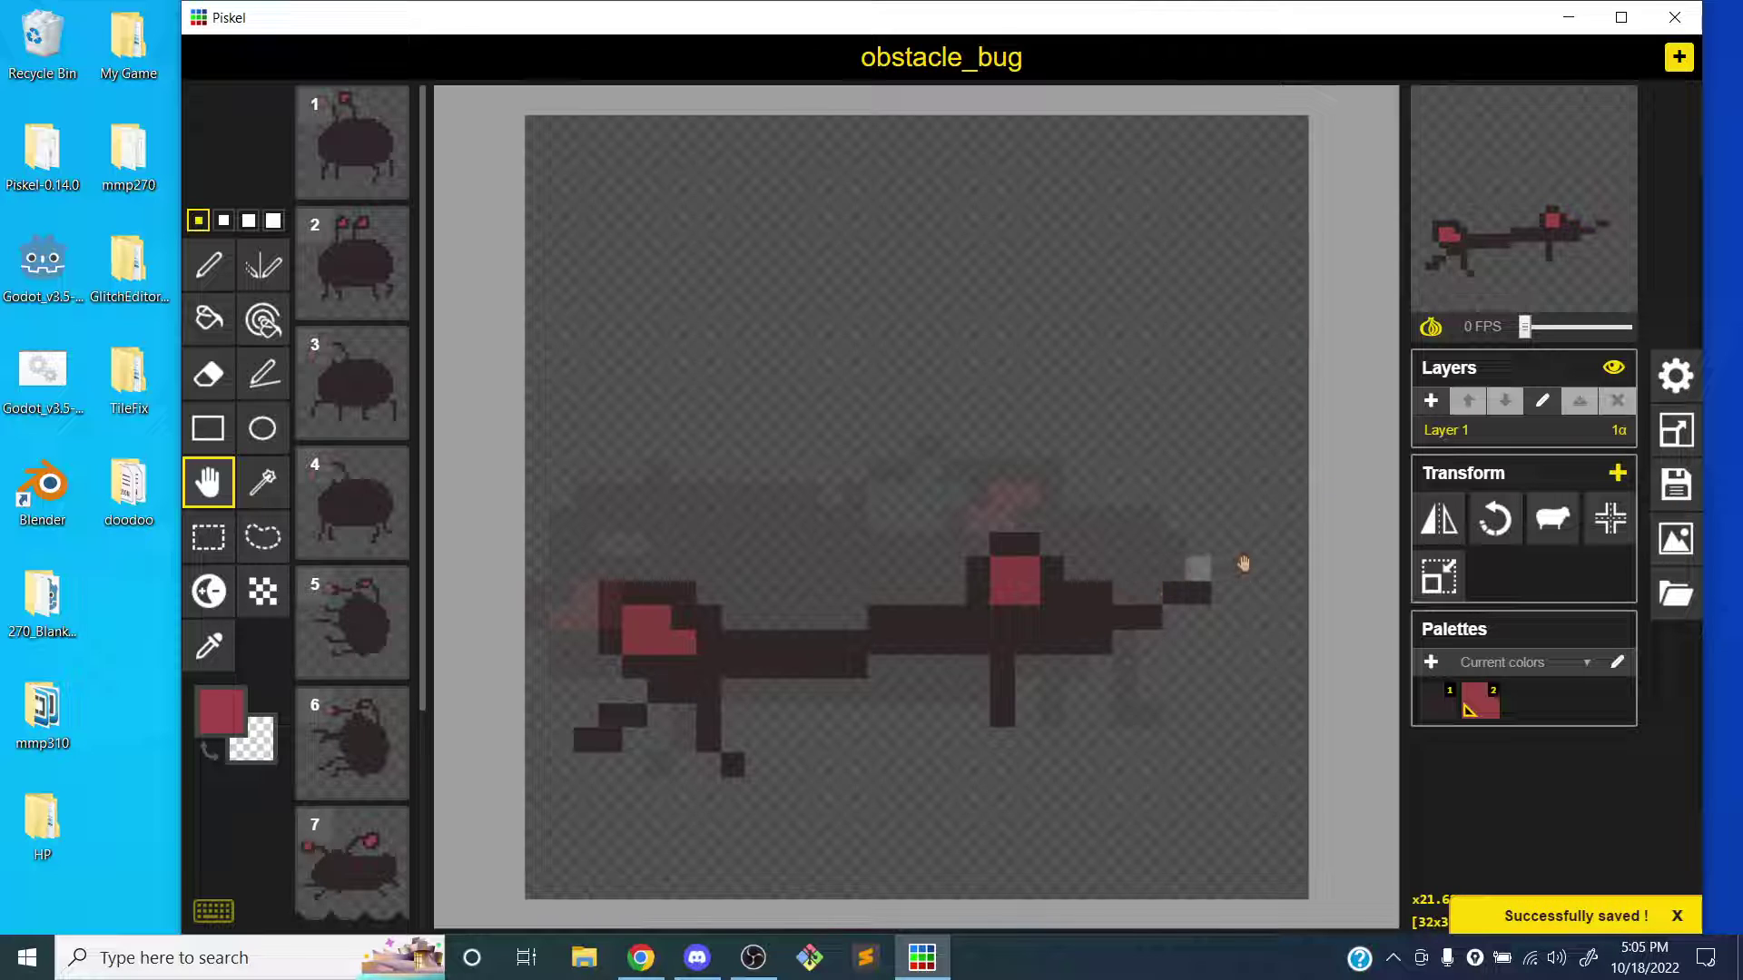
# - Open the export settings showing a 3x3 PNG spritesheet layout
pyautogui.click(1676, 543)
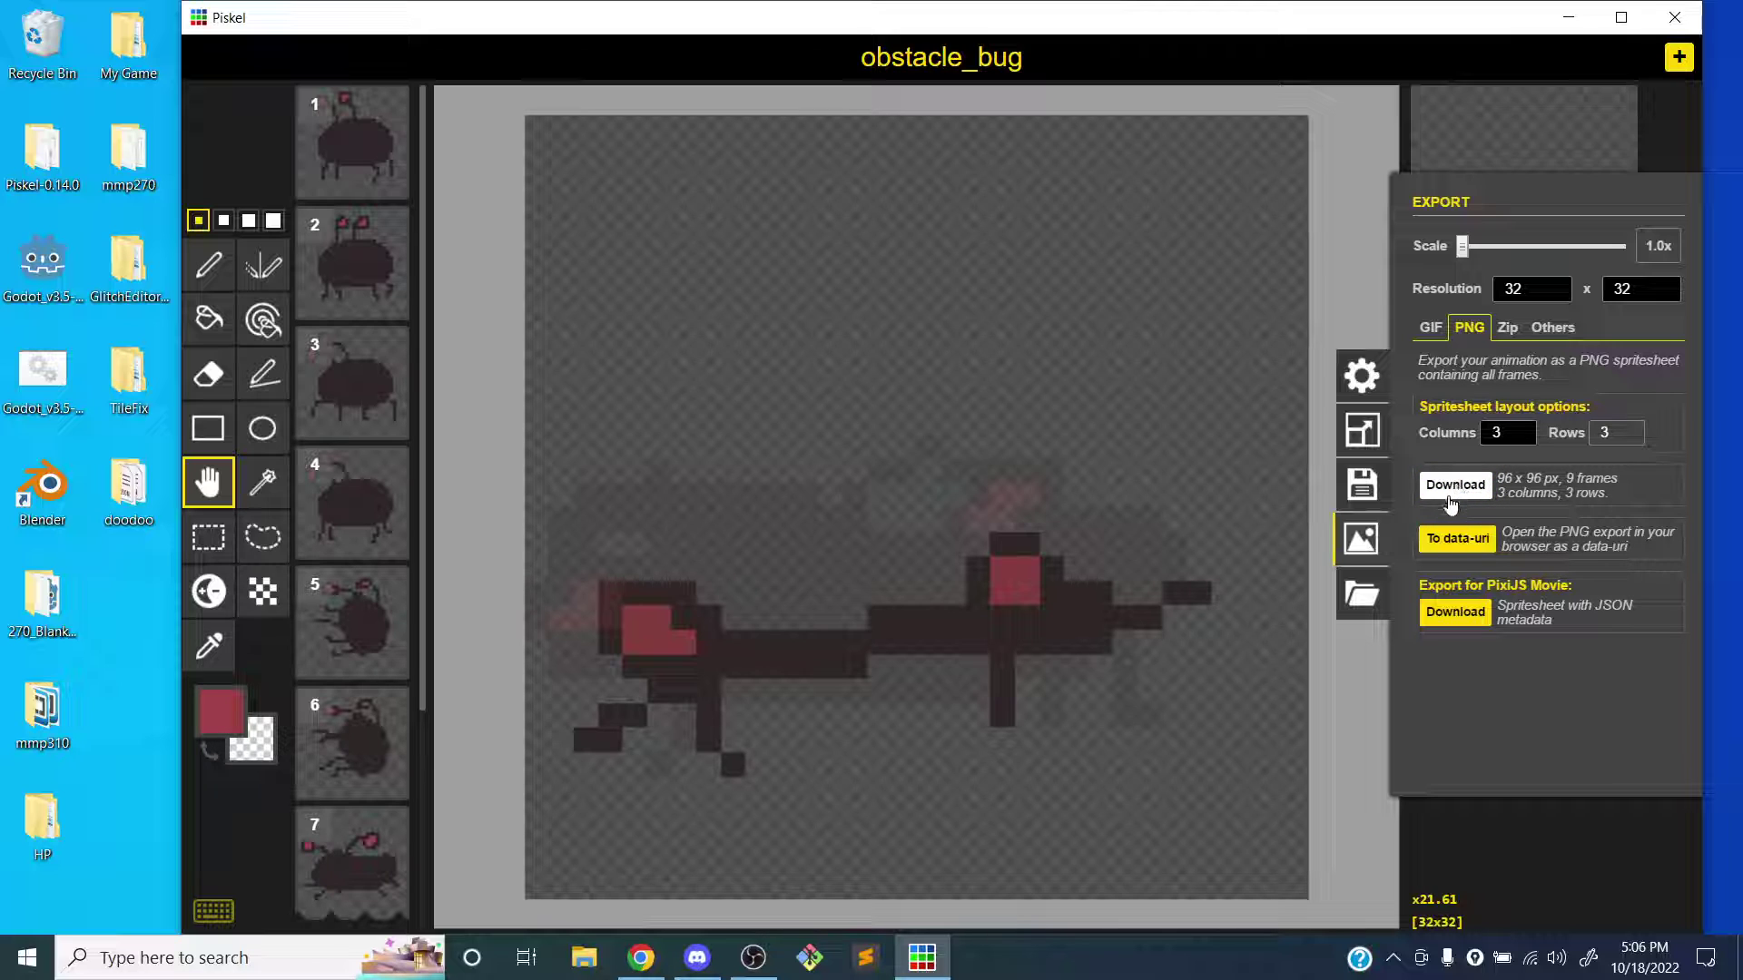
# - Download the 3x3 PNG spritesheet as obstacle_bug.png into Desktop > My Game > Game > Sprites
pyautogui.click(1455, 487)
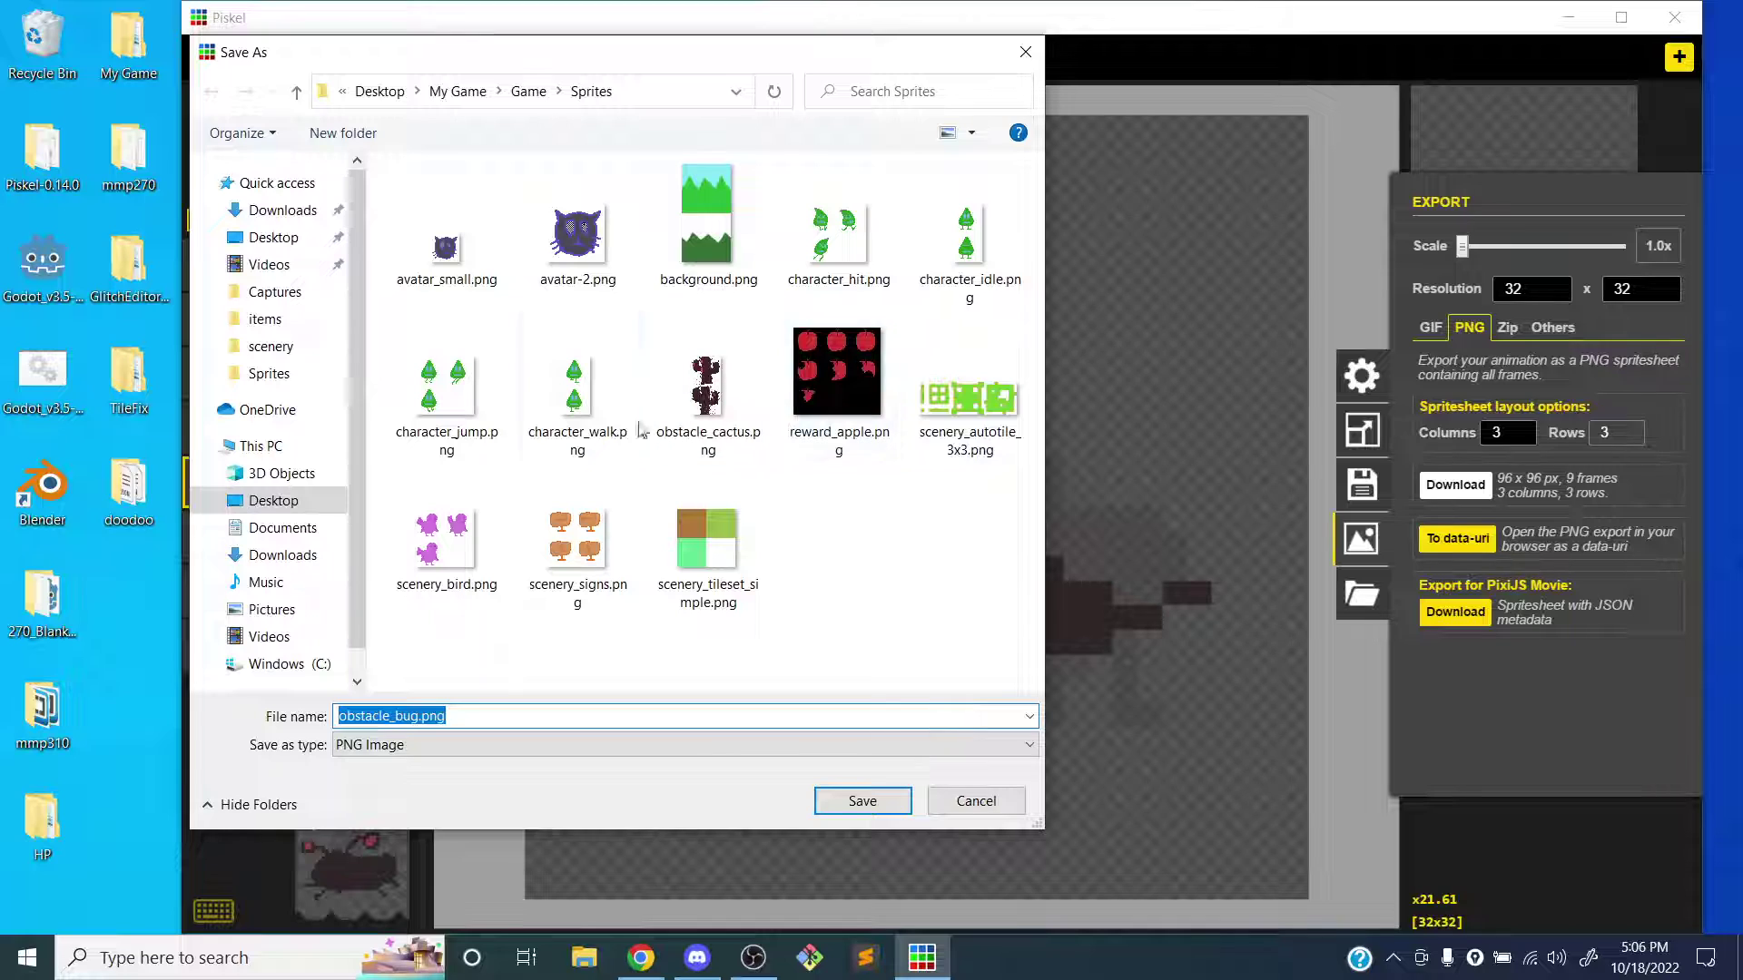
pyautogui.moveTo(654, 67); pyautogui.dragTo(768, 57)
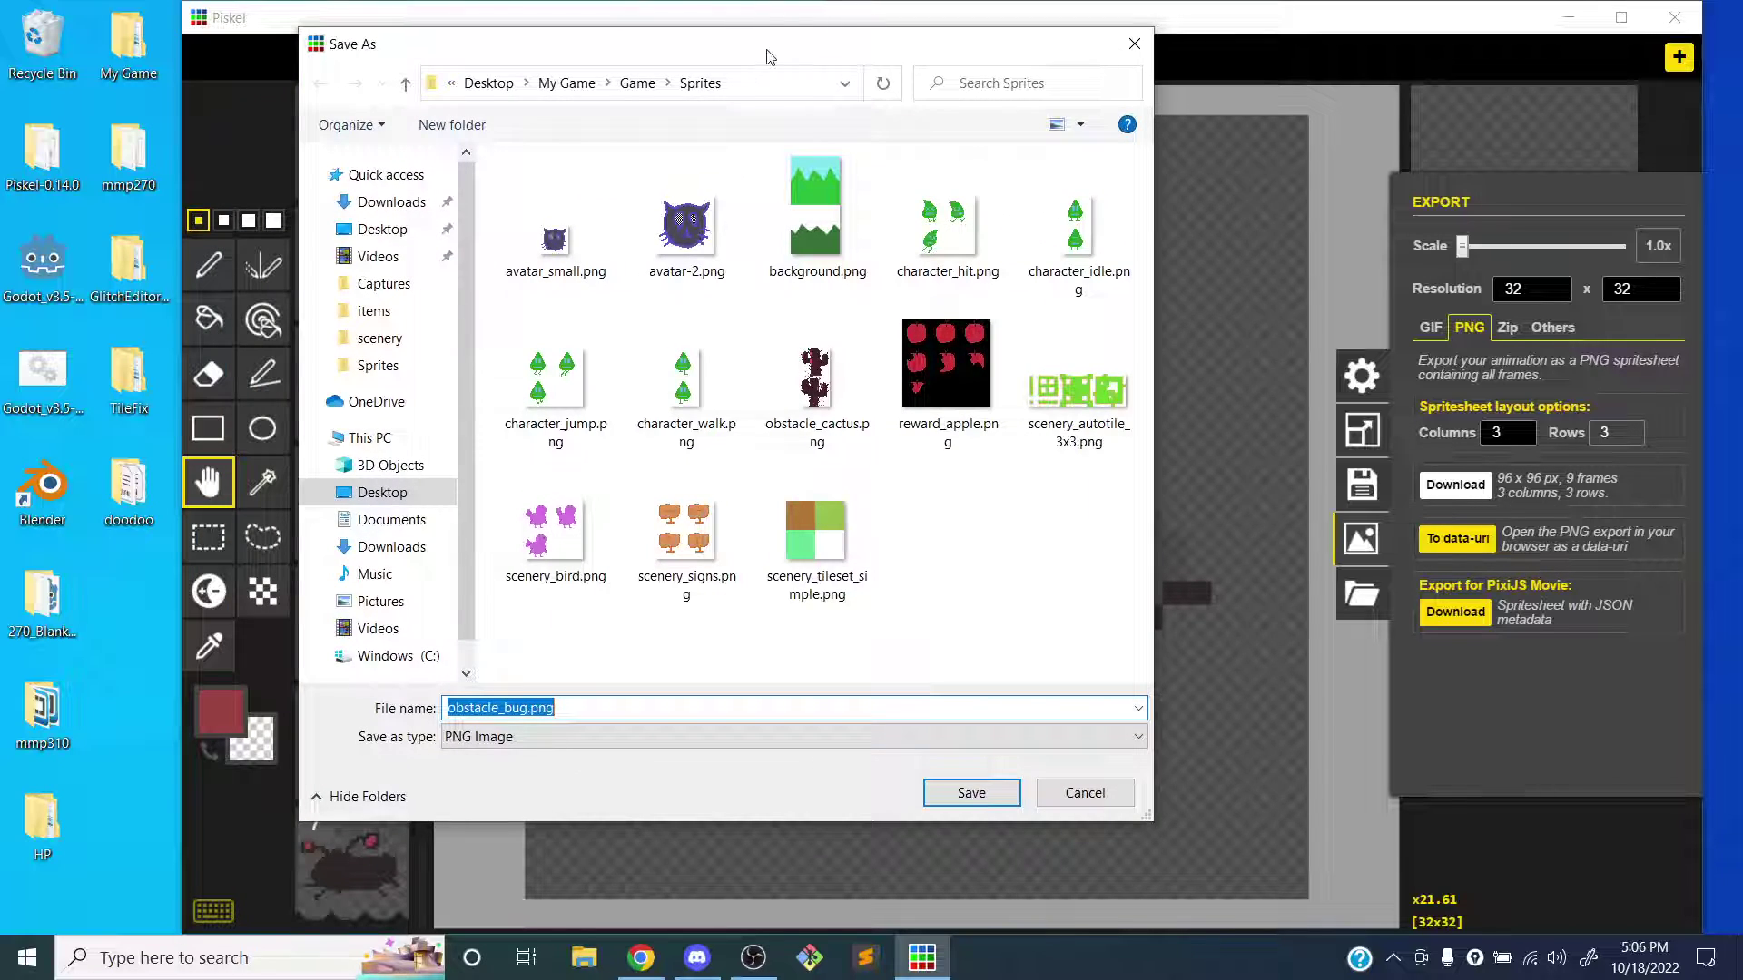
pyautogui.click(391, 238)
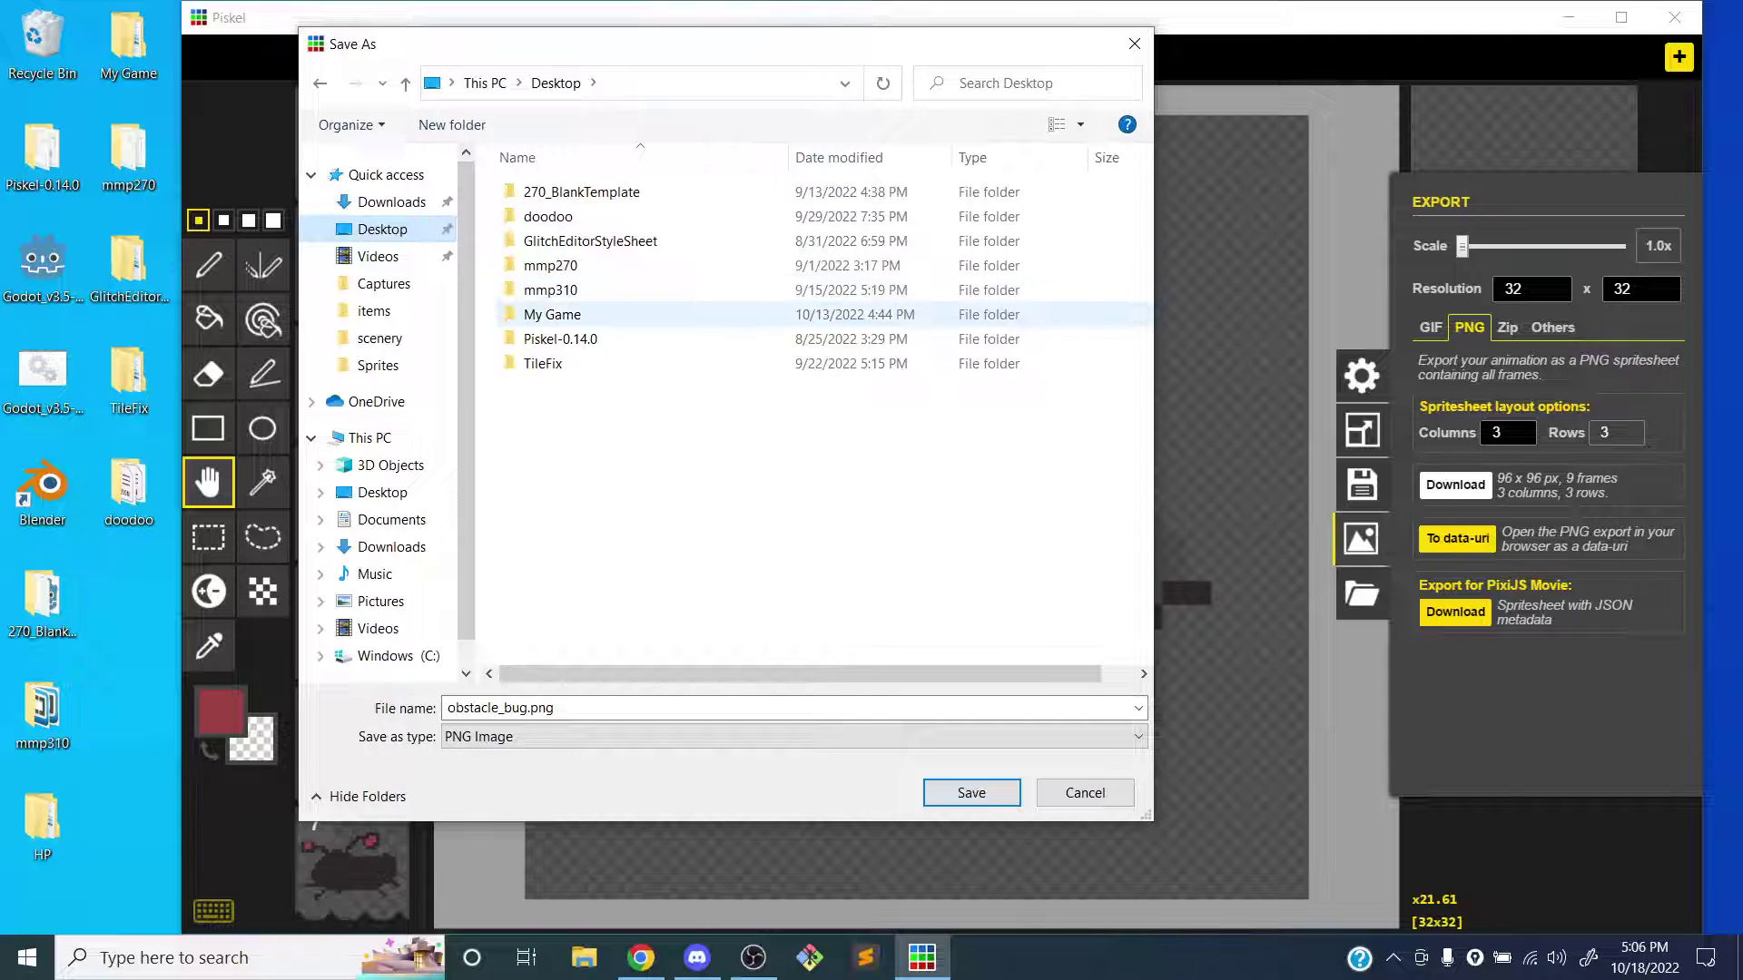
pyautogui.click(567, 316)
pyautogui.doubleClick(570, 316)
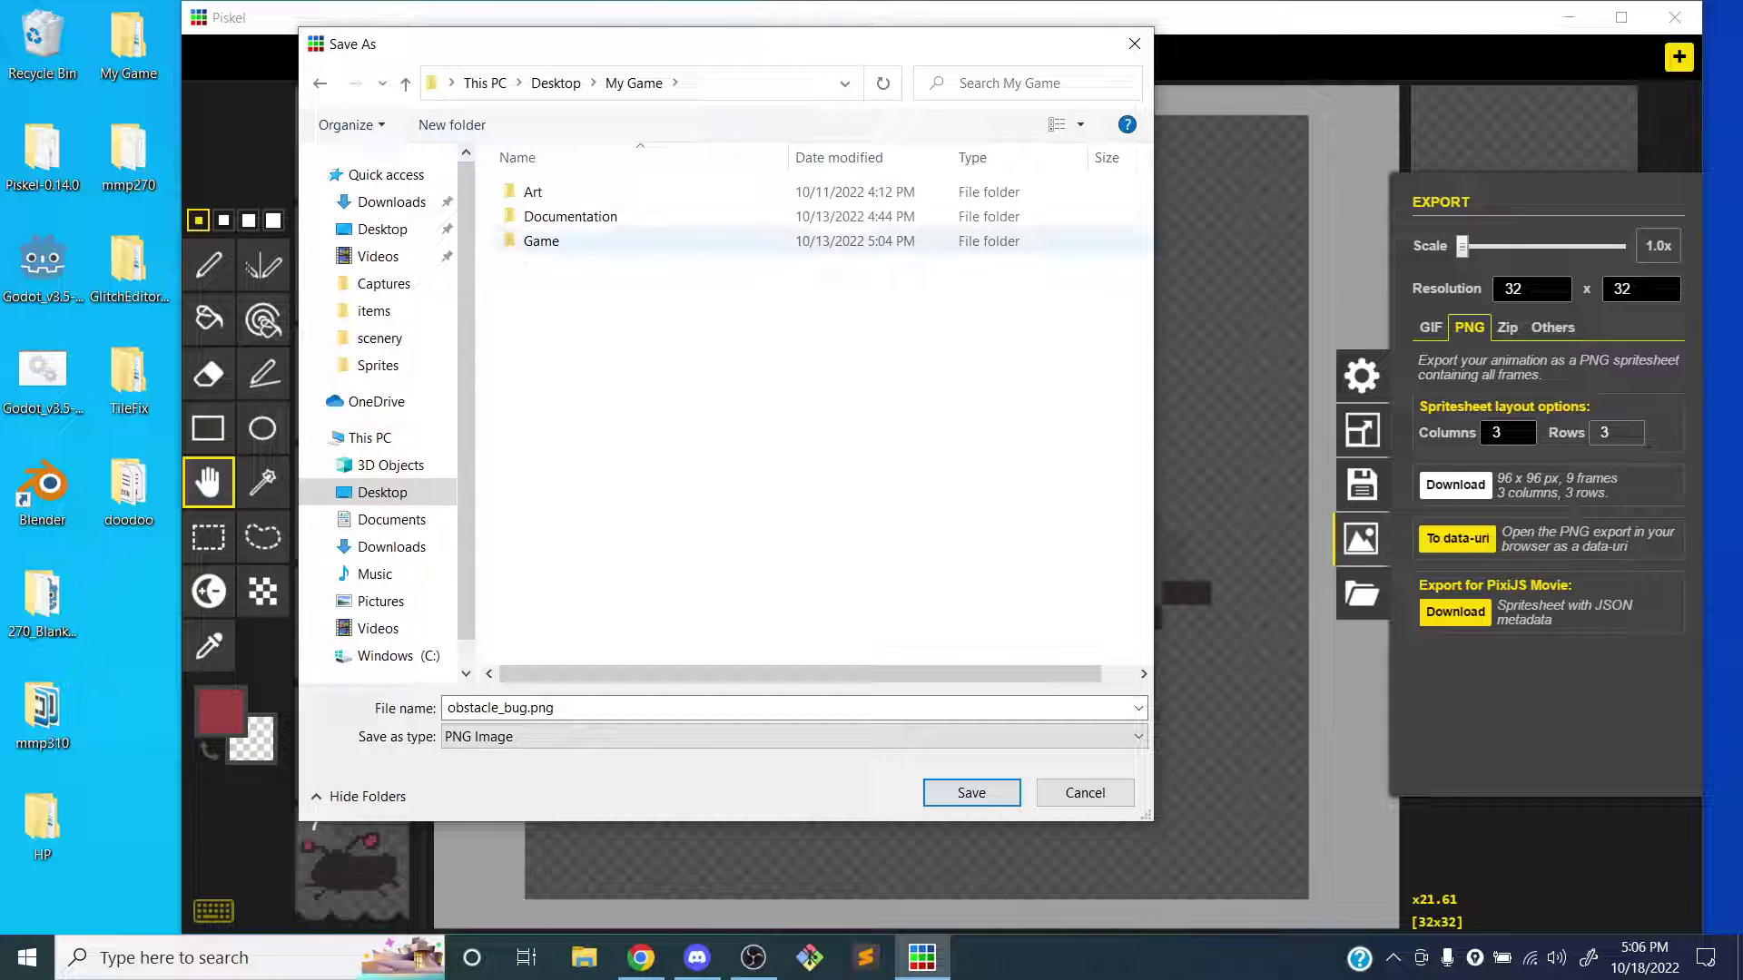
pyautogui.doubleClick(549, 241)
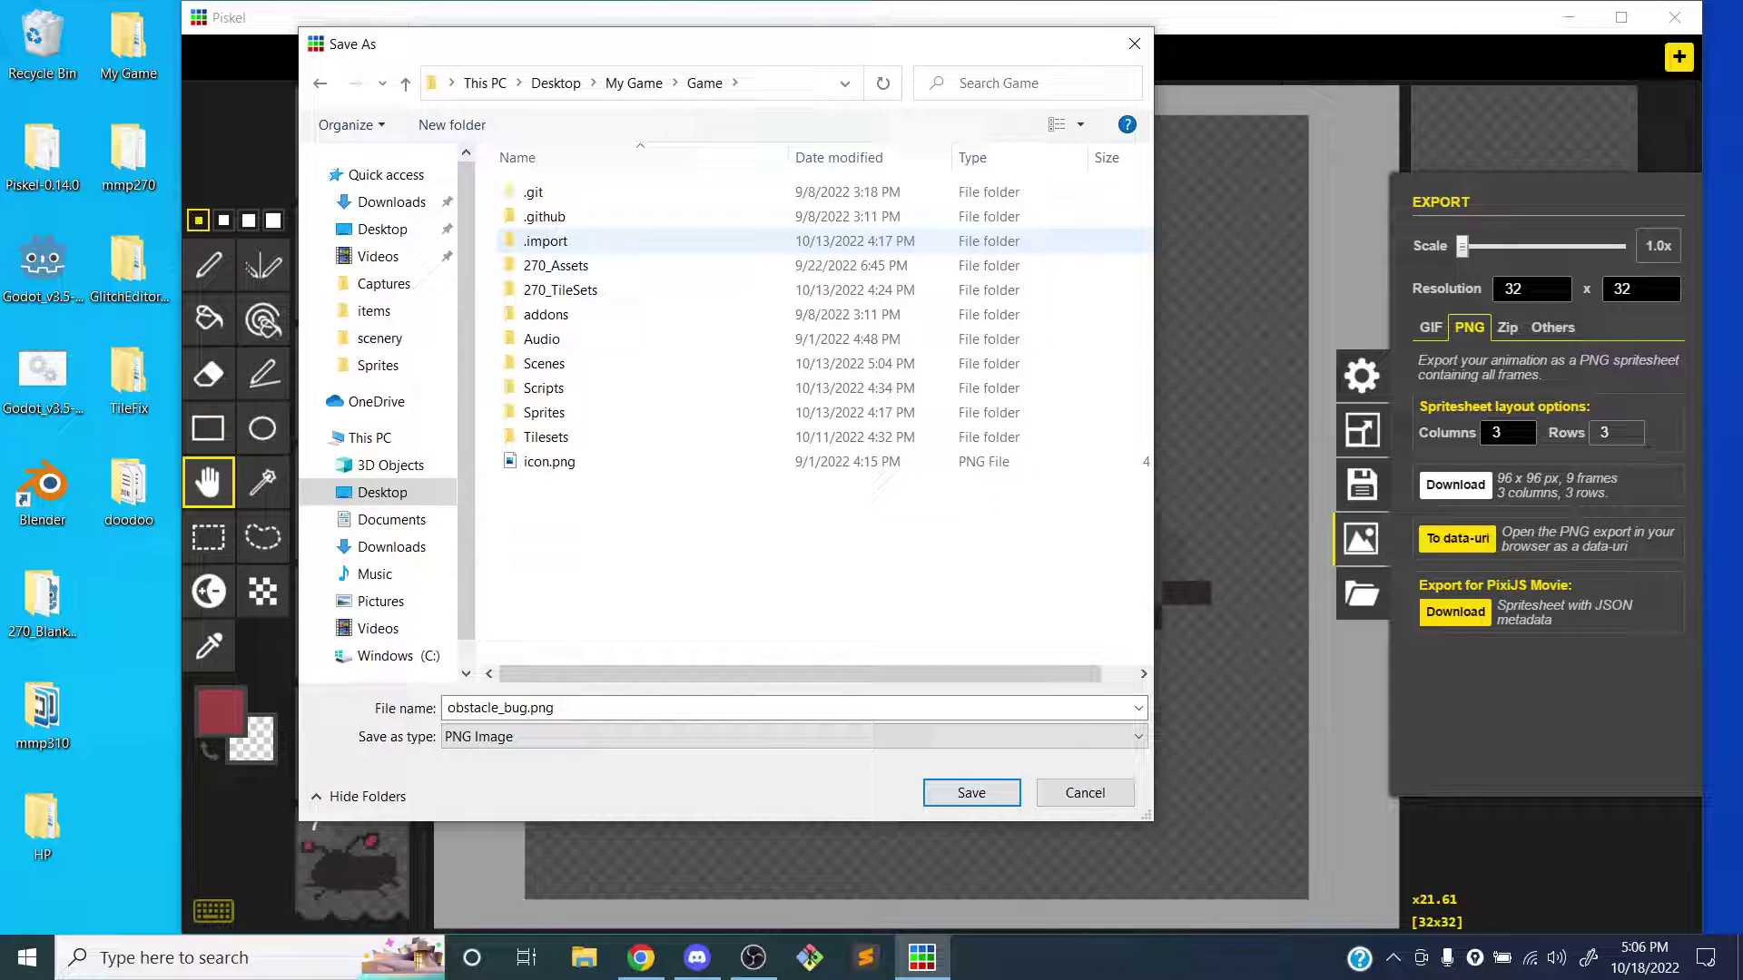
pyautogui.doubleClick(545, 412)
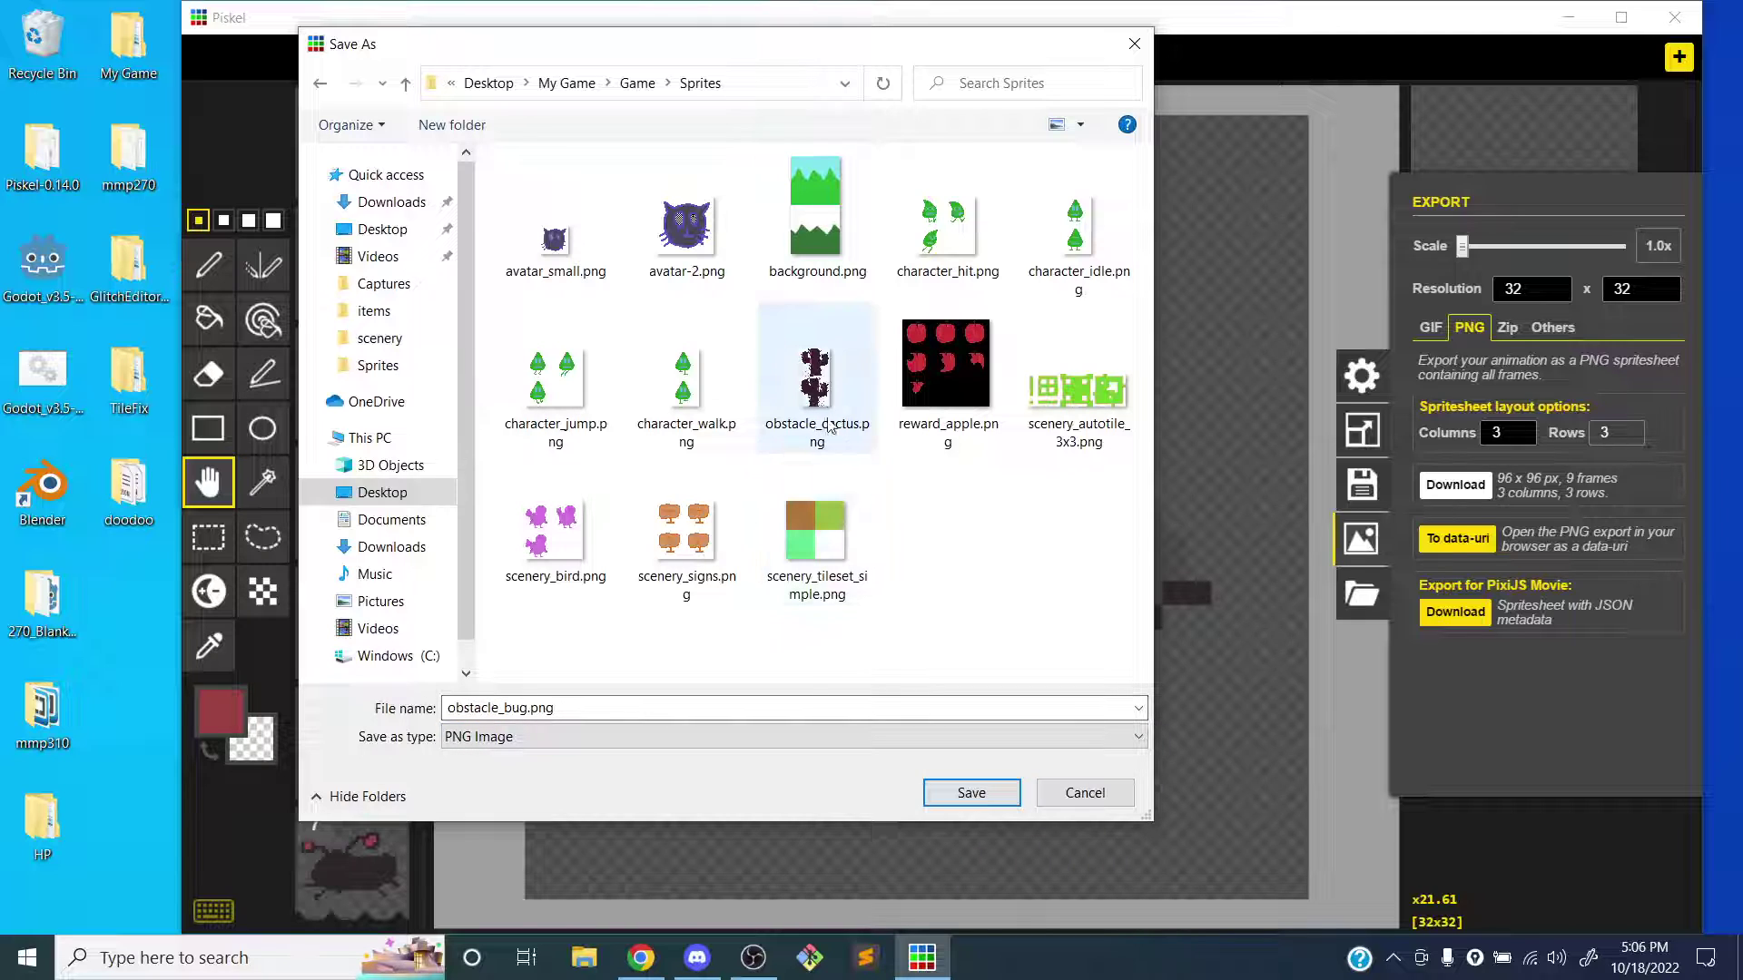
pyautogui.click(966, 796)
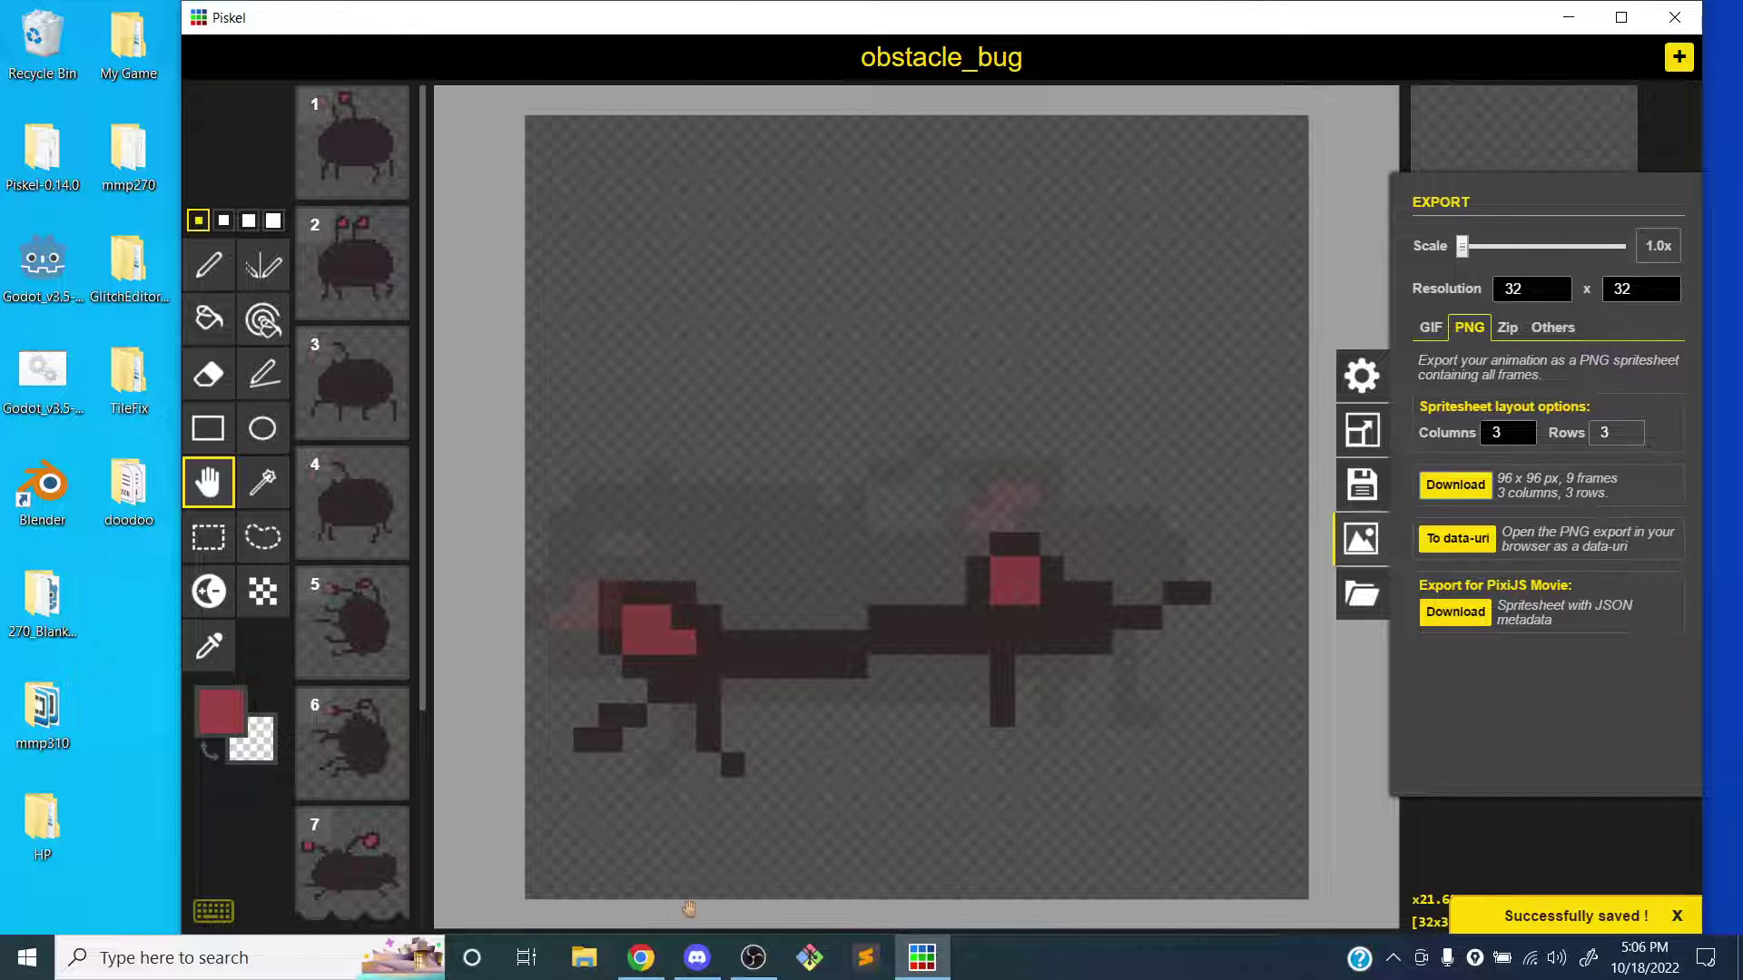
# - Minimise the recording software and bring the Discord class call to the front
pyautogui.click(756, 959)
pyautogui.click(755, 958)
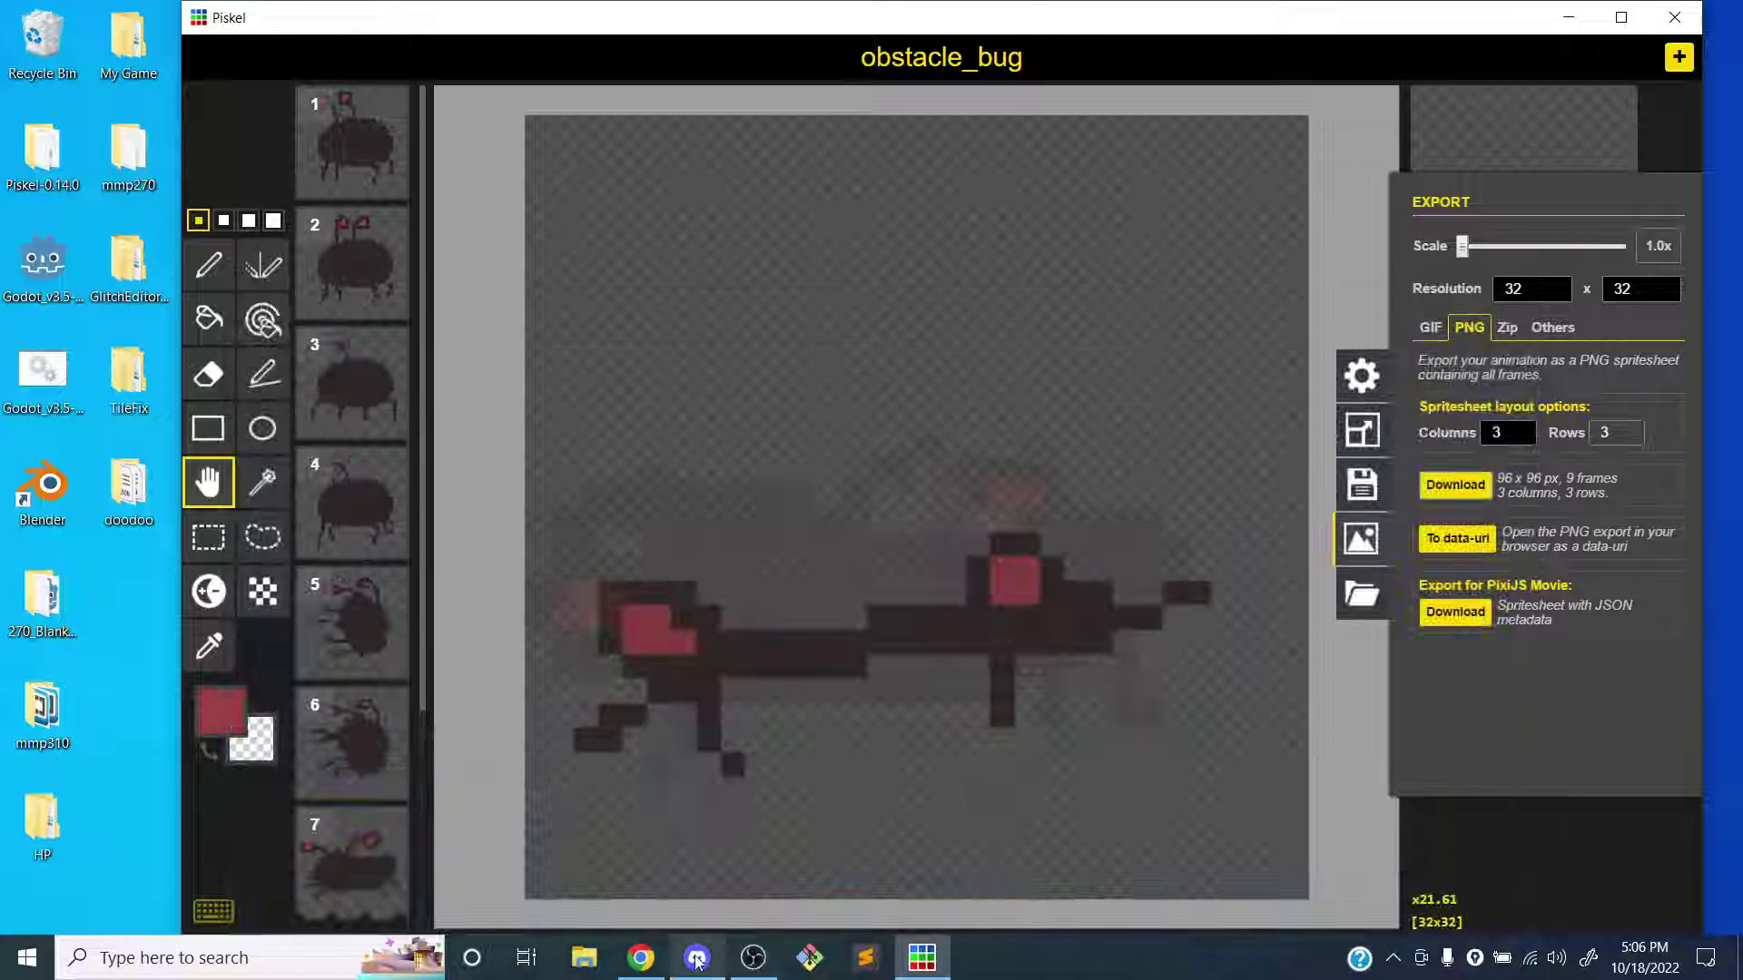
pyautogui.click(697, 958)
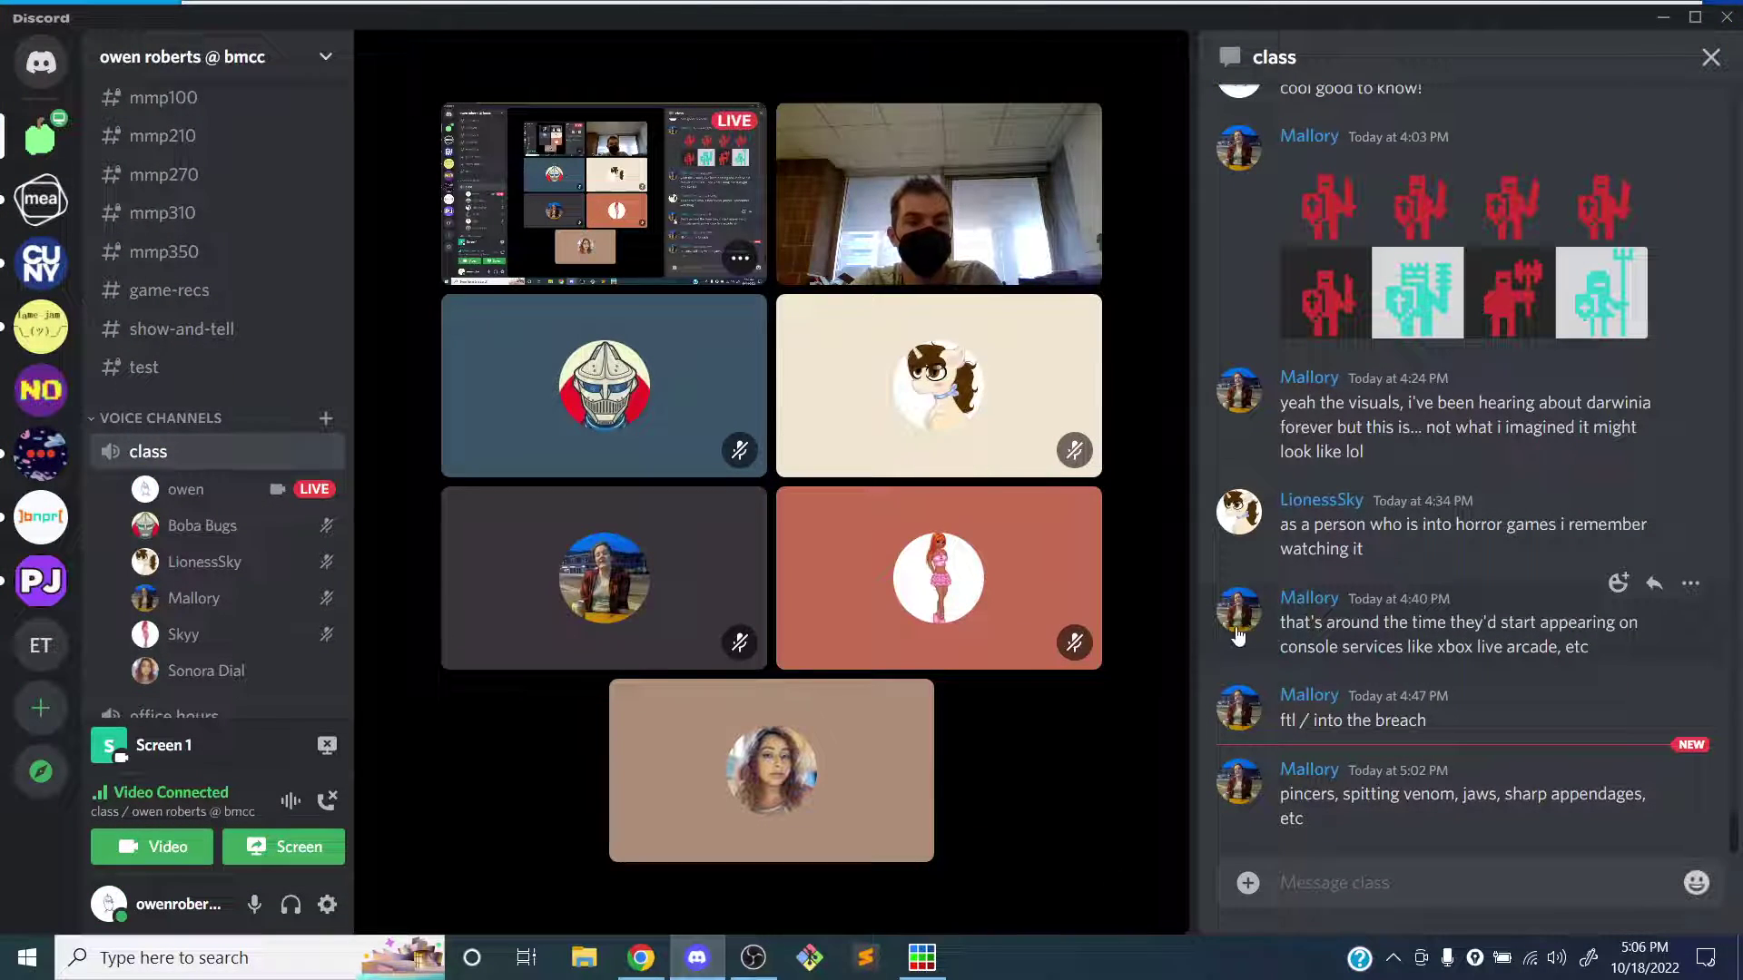